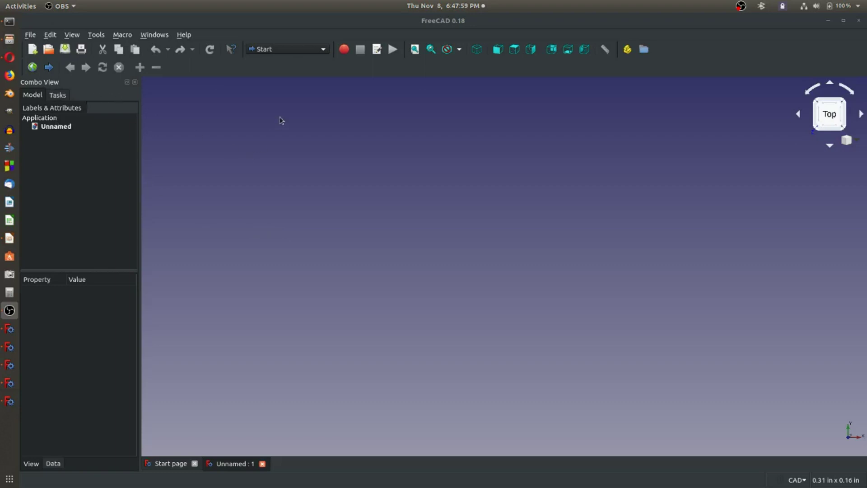
Switch to the Part Design workbench and create a new body.
left_click(323, 50)
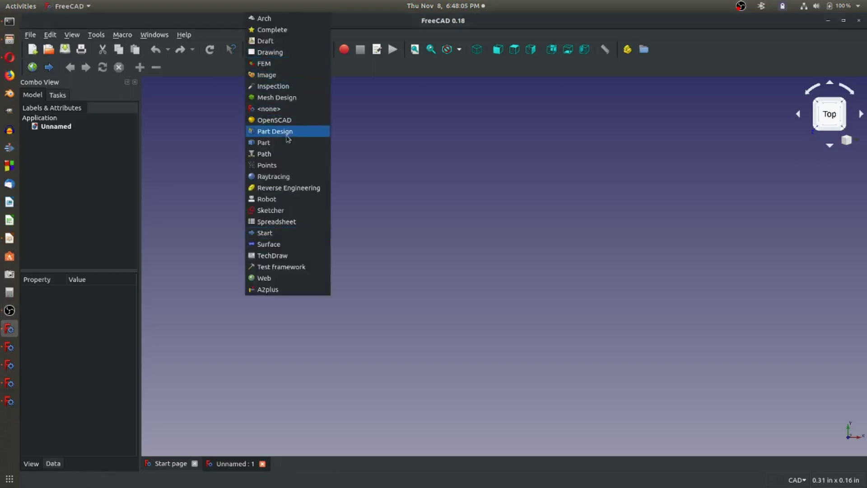
left_click(286, 135)
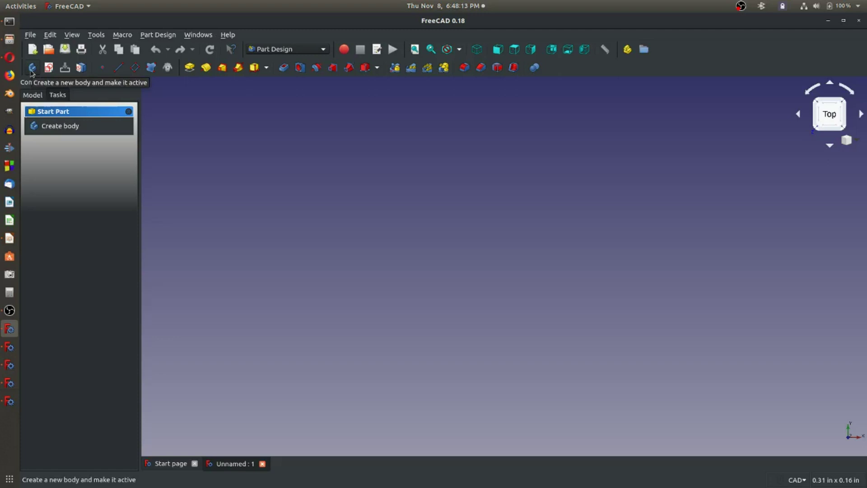
left_click(31, 69)
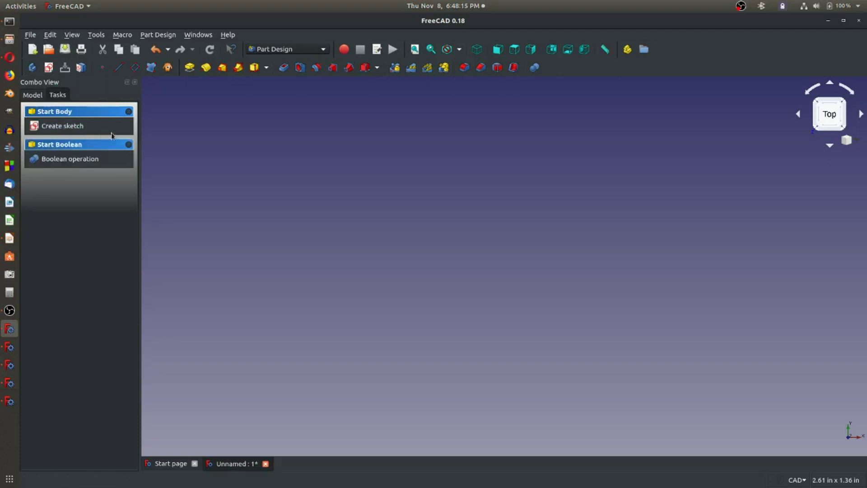
Create a new sketch in the body on the XZ base plane.
left_click(49, 68)
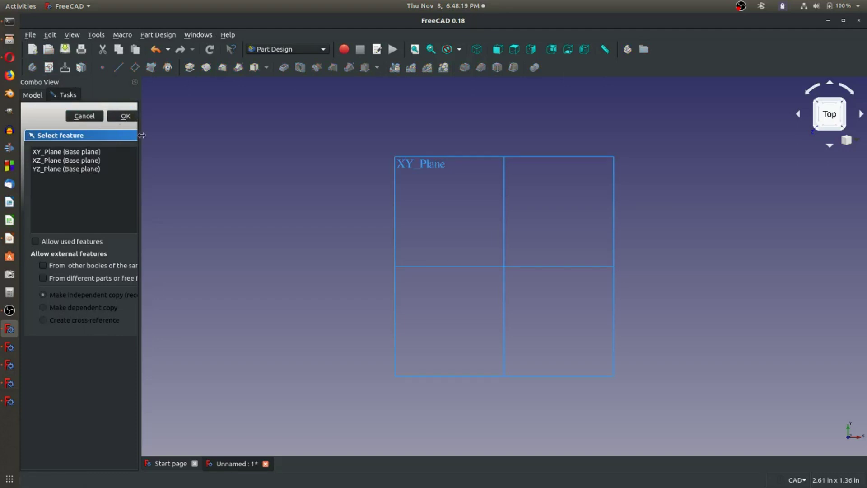
middle_click_drag(380, 191, 484, 344)
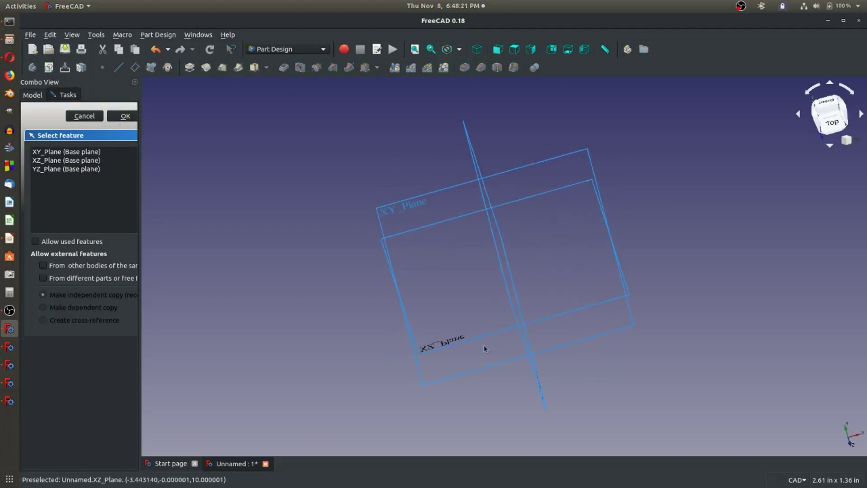
left_click(456, 340)
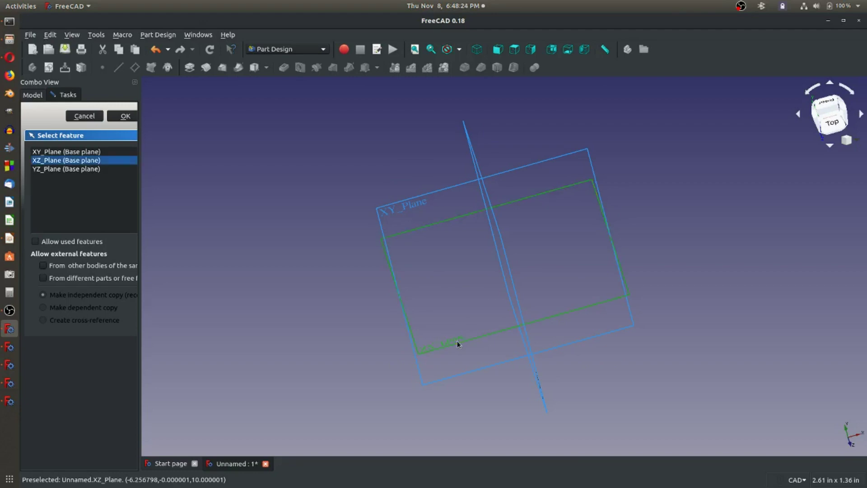
left_click(125, 116)
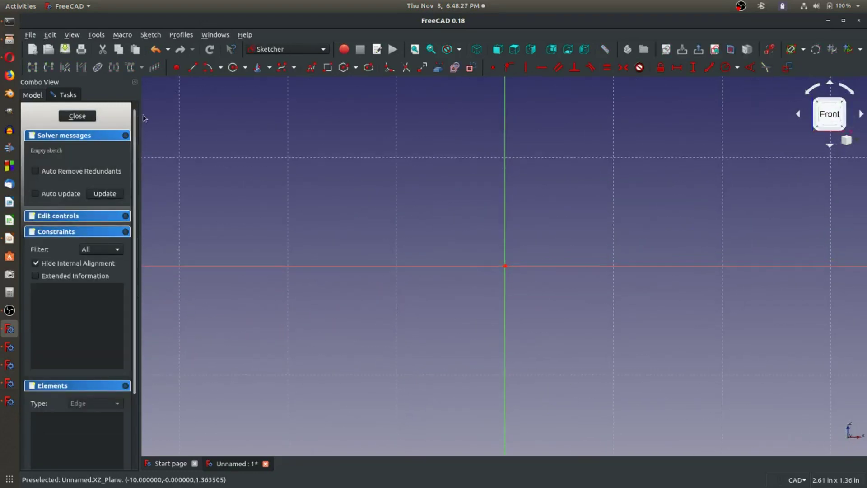
Sketch a circle about 6.65 in in diameter centred on the origin.
scroll(518, 210, "down", 10)
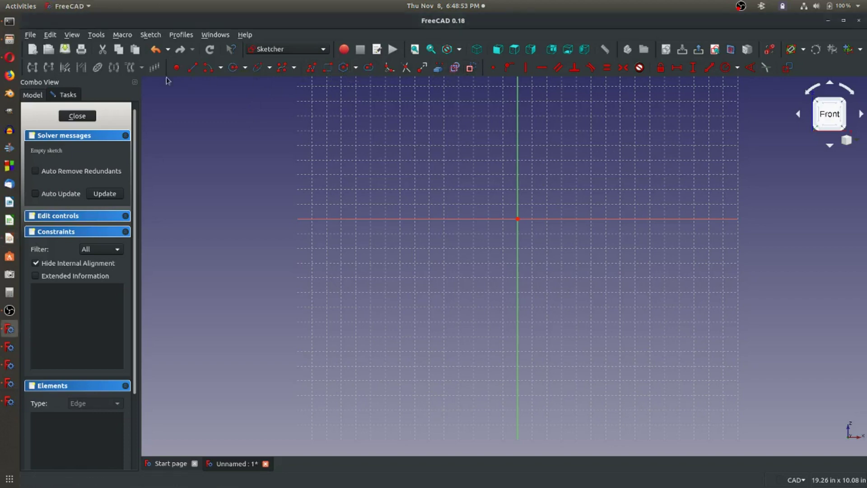
left_click(233, 69)
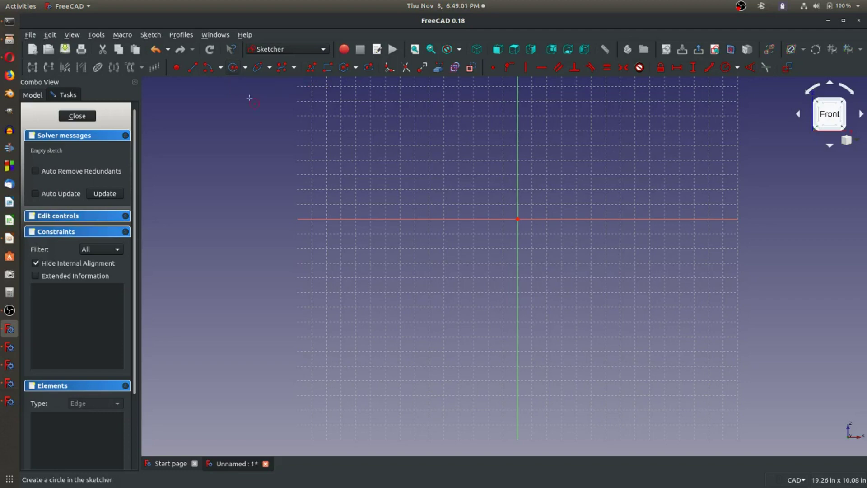
left_click(518, 219)
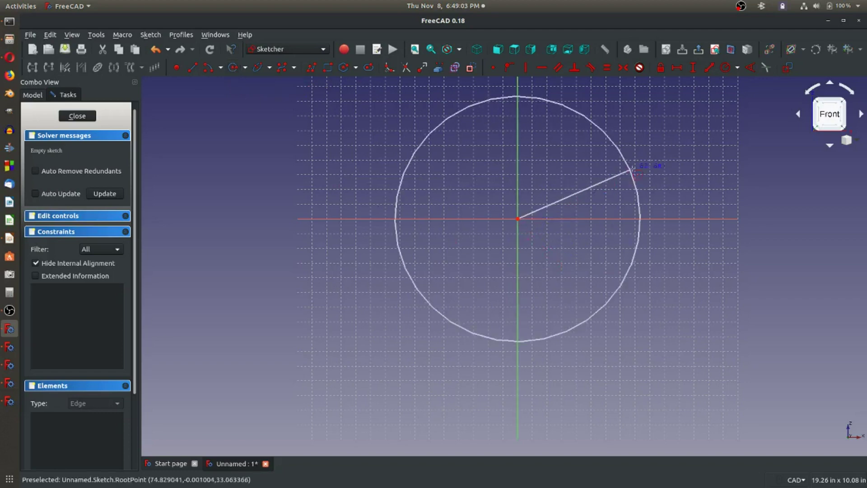
left_click(632, 169)
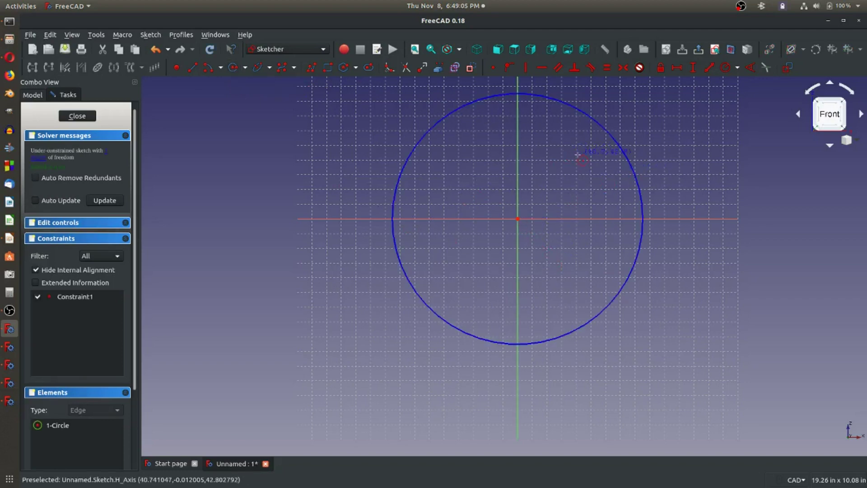
right_click(569, 208)
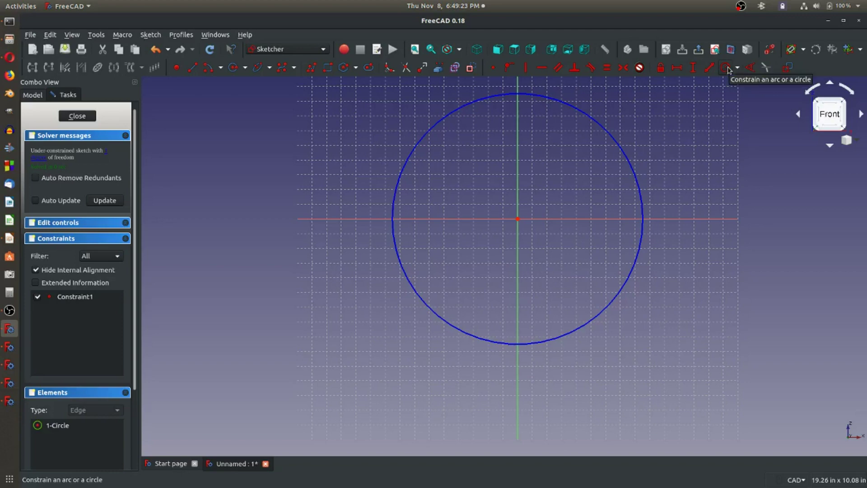
Constrain the circle's diameter to 4.5 in.
left_click(737, 68)
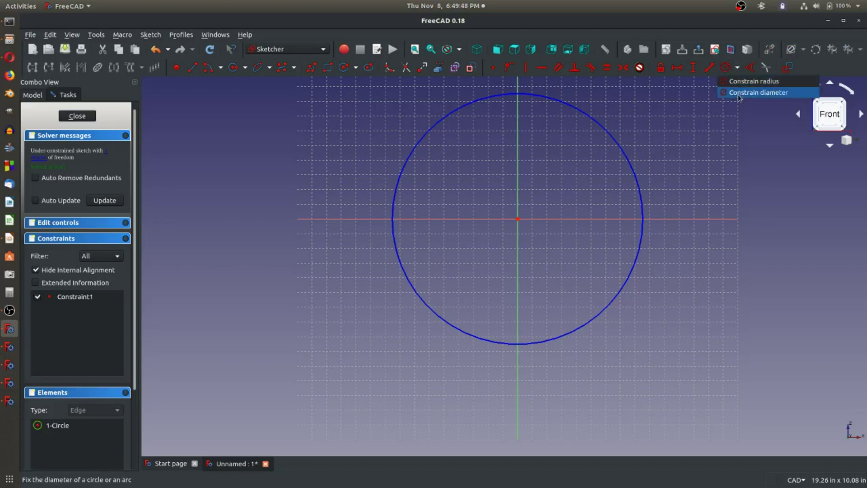
left_click(752, 92)
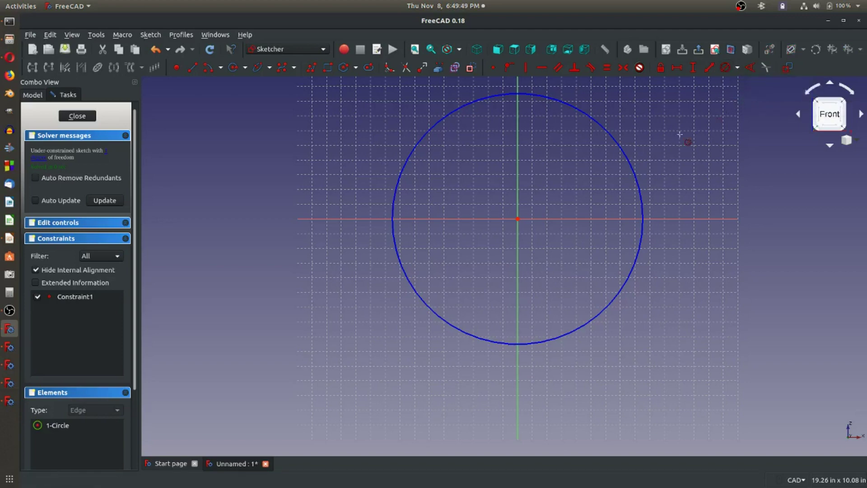
left_click(634, 175)
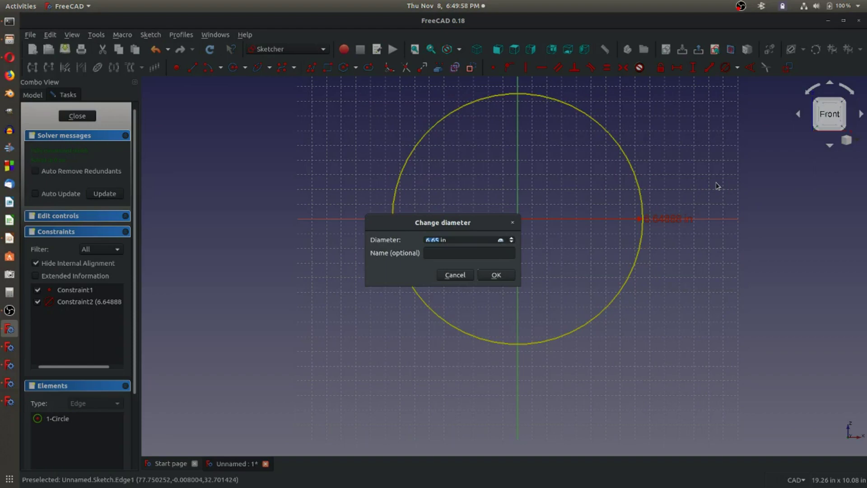
type("4")
type(".5")
key("Return")
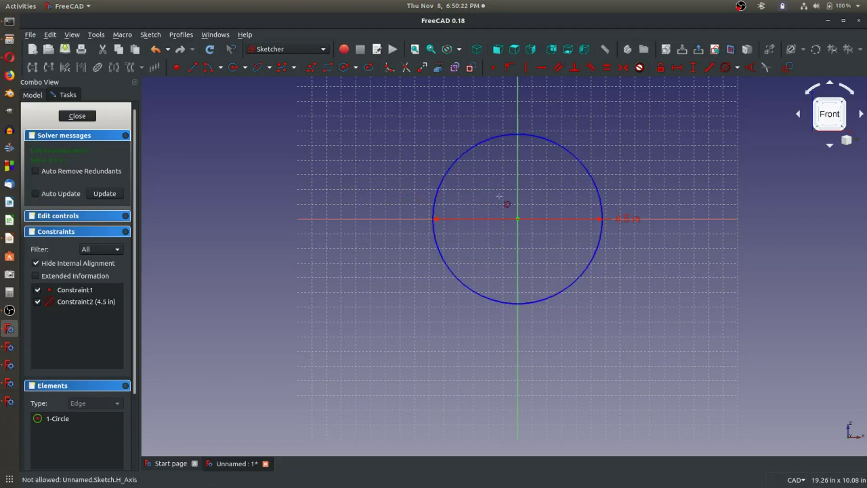
Draw a vertical line up from the horizontal axis just outside the circle's left edge, and a connected horizontal line from its upper end into the circle.
left_click(193, 68)
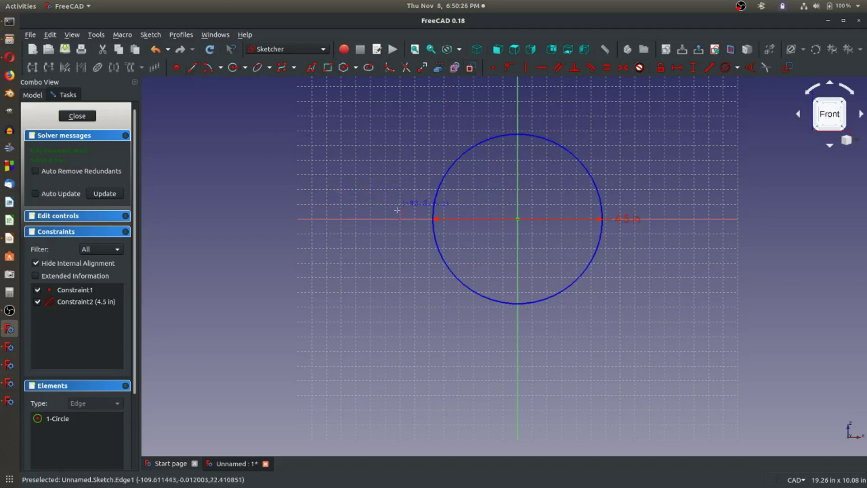
left_click(409, 219)
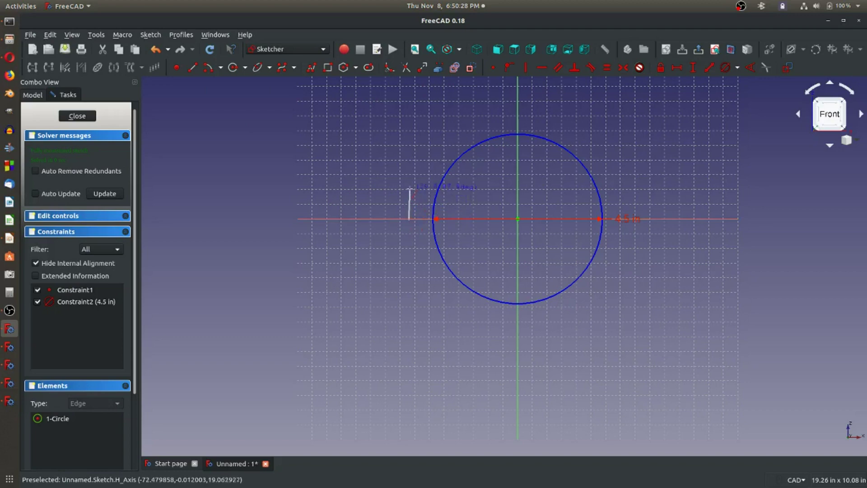
left_click(409, 189)
left_click(408, 188)
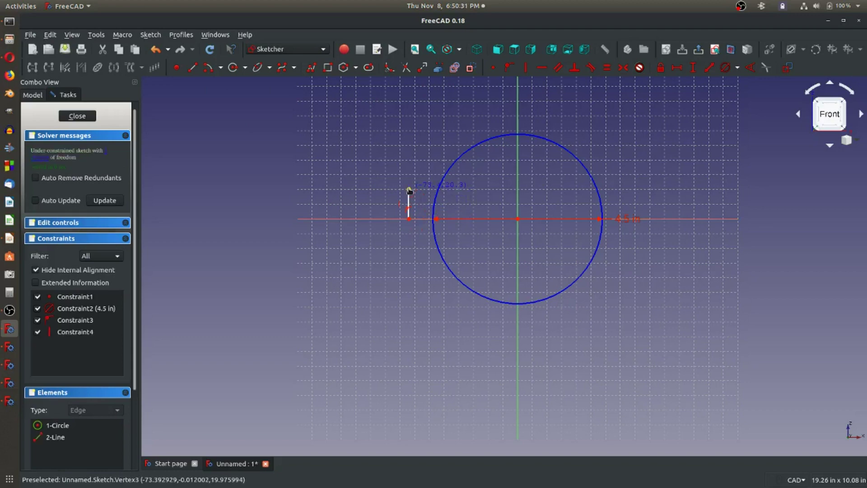
left_click(448, 188)
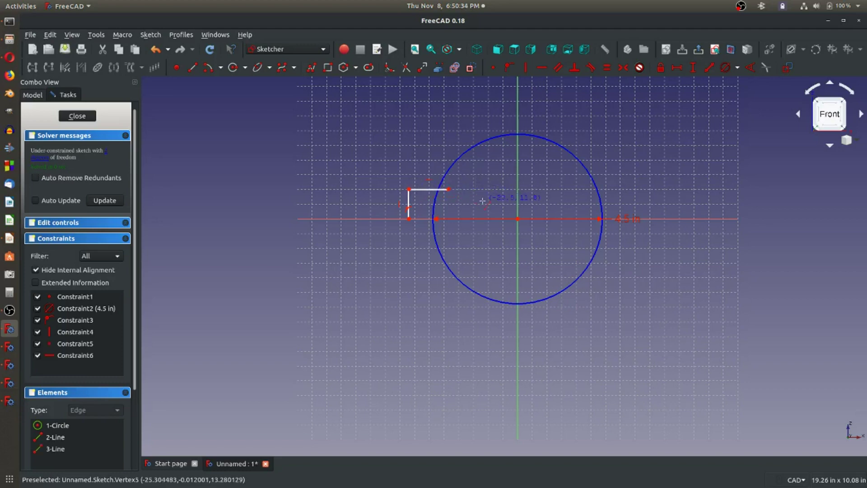
key("Escape")
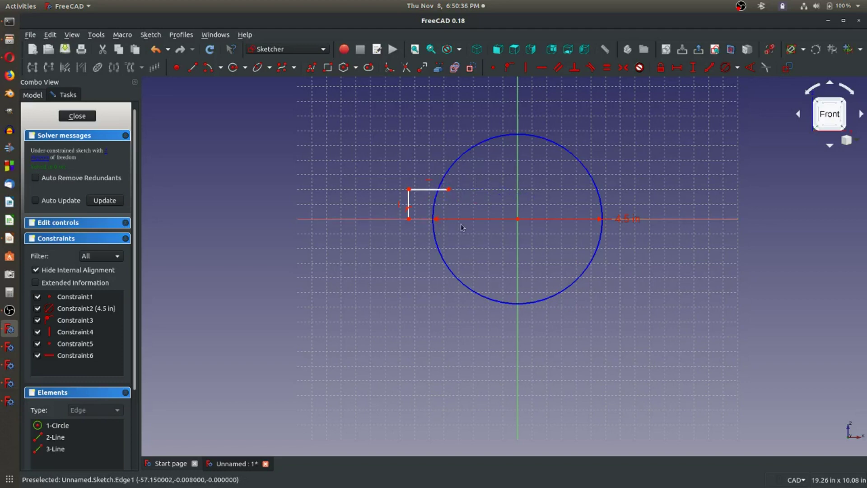
scroll(445, 223, "up", 2)
middle_click_drag(519, 192, 511, 237)
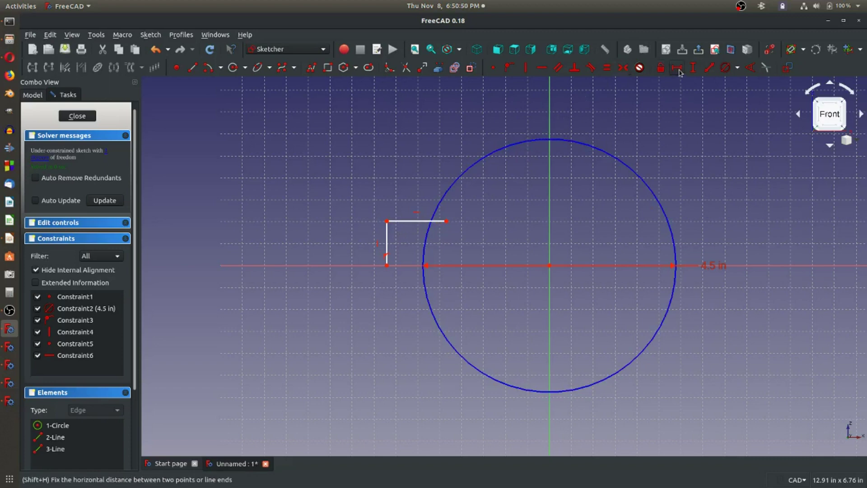
mouse_move(385, 270)
left_mouse_down()
mouse_move(368, 273)
mouse_move(381, 270)
left_mouse_up()
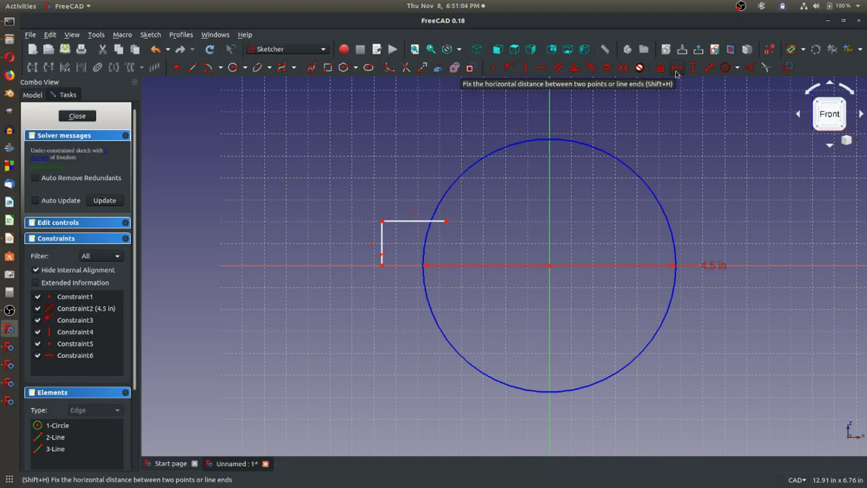
left_click(676, 68)
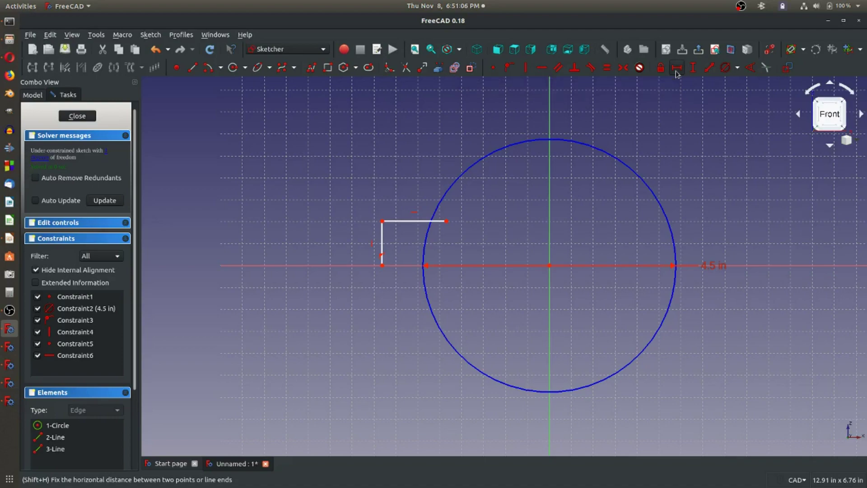
left_click(382, 237)
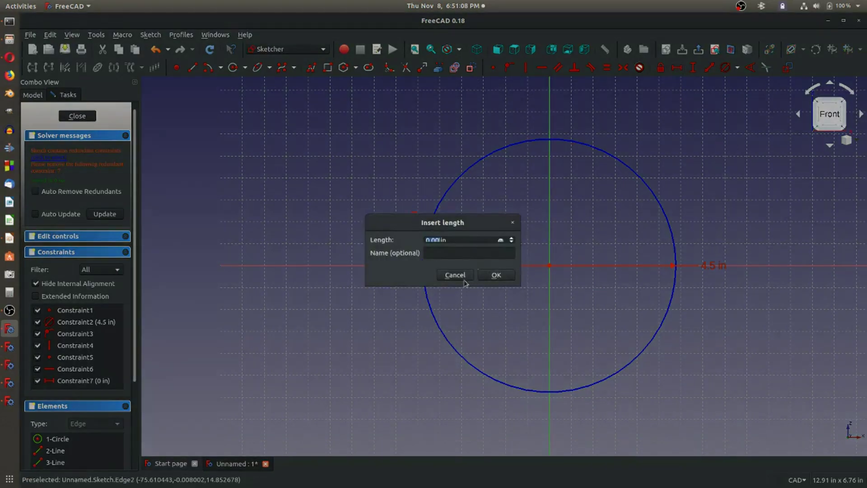
left_click(453, 275)
Constrain the horizontal distance between the vertical line's lower endpoint and the origin to 1.75 in.
left_click(691, 69)
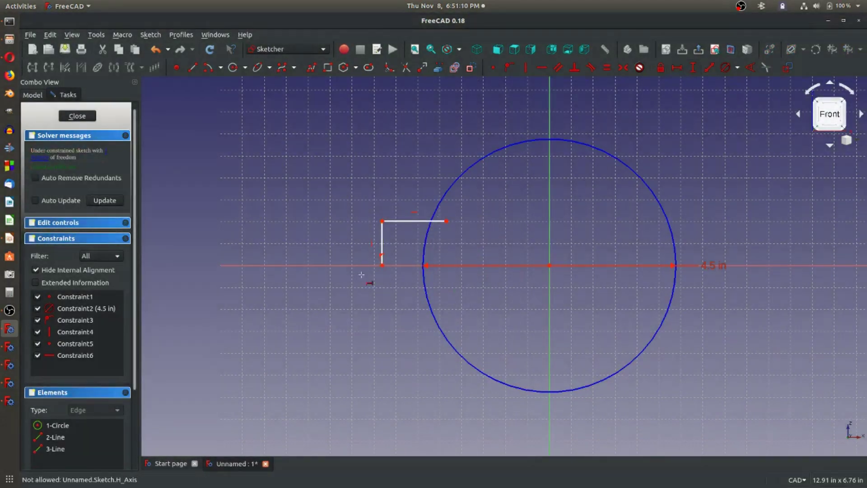
left_click(383, 265)
left_click(549, 266)
type("1.75")
key("Return")
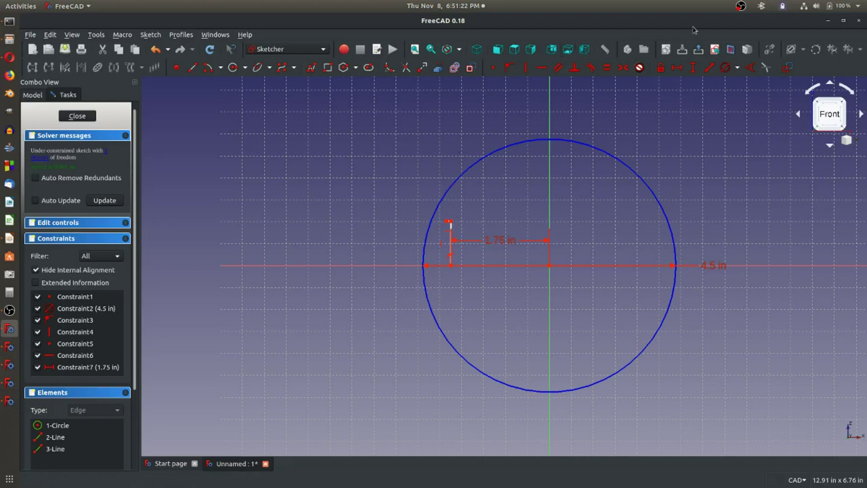
Constrain the vertical line's height to 0.5 in.
left_click(693, 68)
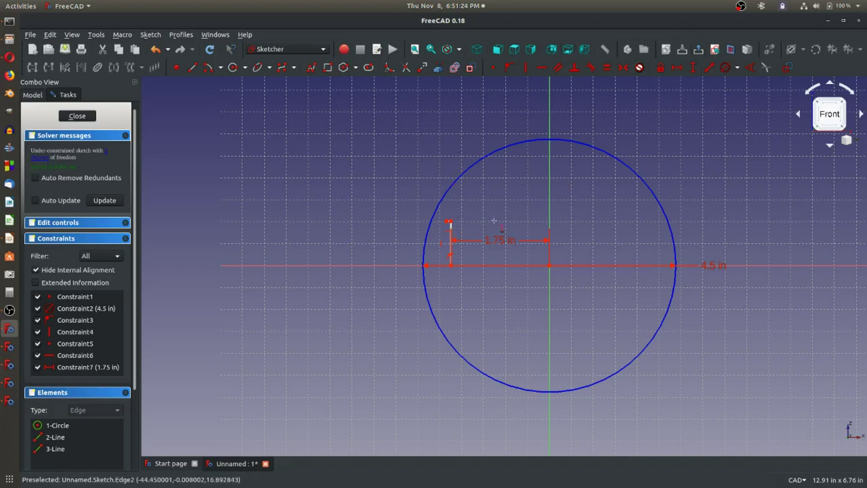
scroll(451, 231, "up", 5)
left_click(451, 231)
type("i")
type("0.5")
key("Return")
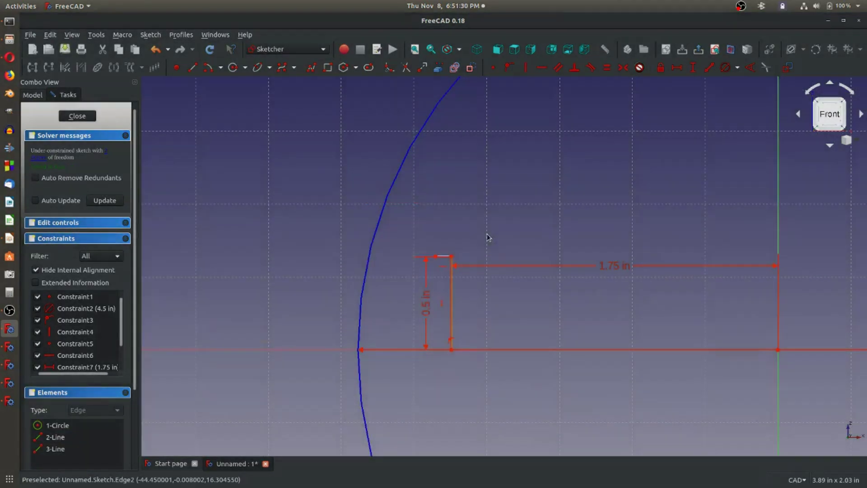
scroll(487, 238, "down", 2)
key("Escape")
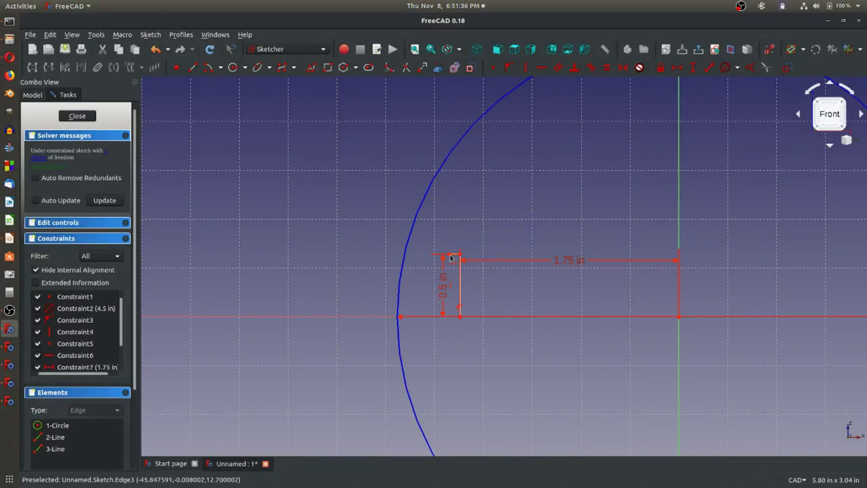
Flip the short horizontal line's free end toward the vertical axis and constrain its length to 0.25 in.
mouse_move(450, 258)
left_mouse_down()
mouse_move(427, 247)
mouse_move(442, 253)
left_mouse_up()
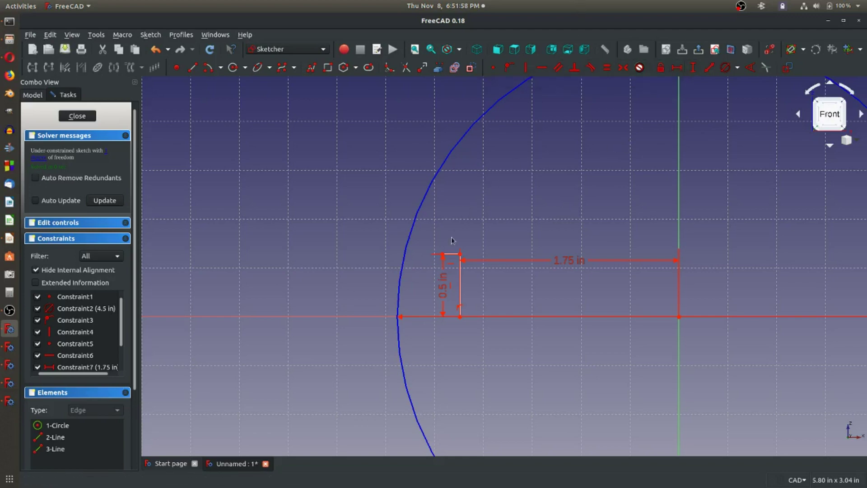
left_click_drag(443, 259, 487, 254)
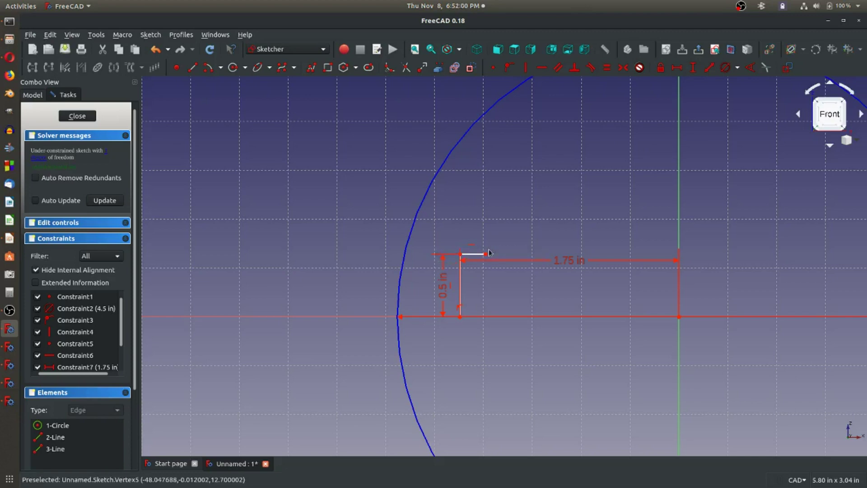
left_click(683, 72)
left_click(471, 254)
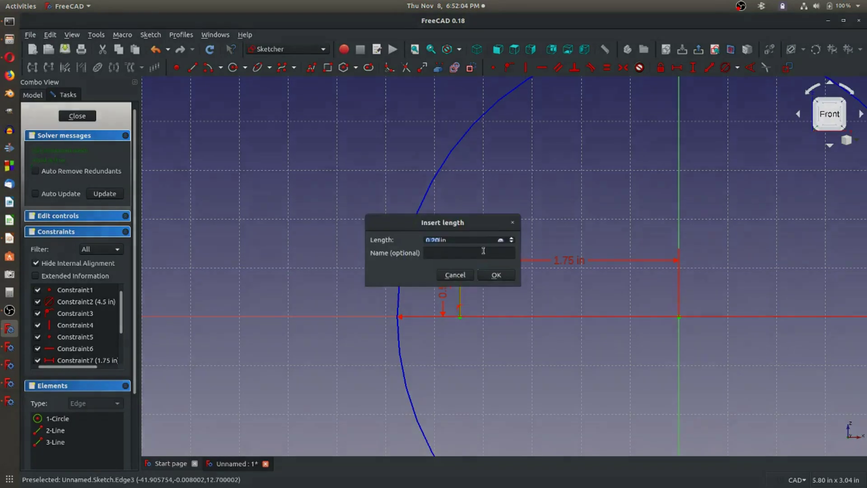
type("0.25")
key("Return")
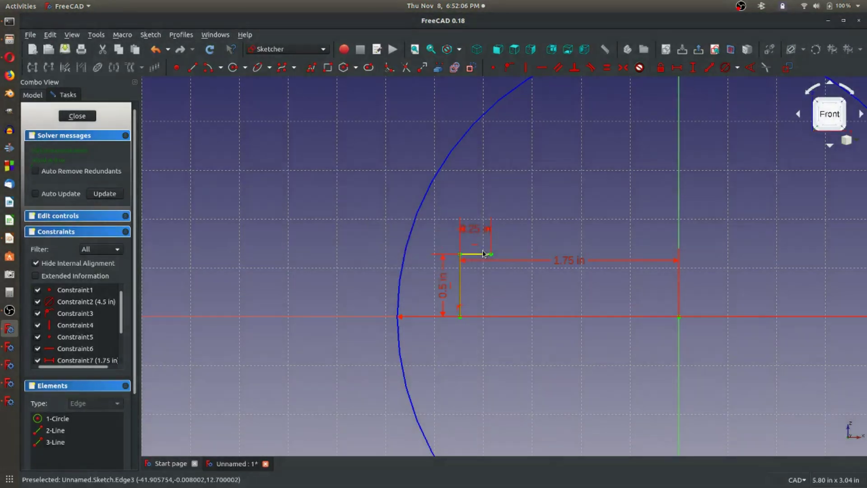
scroll(483, 262, "down", 3)
scroll(484, 271, "up", 2)
scroll(500, 290, "down", 2)
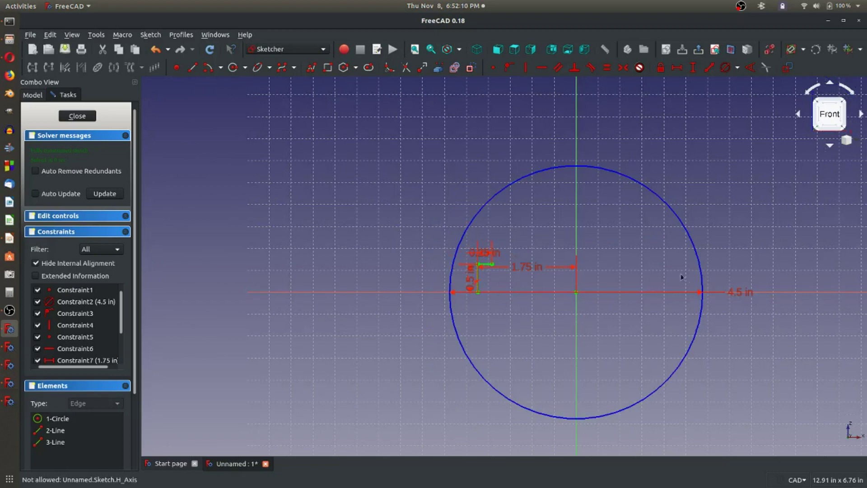
Delete the circle's 4.5 in diameter constraint and undo that deletion.
left_click(741, 296)
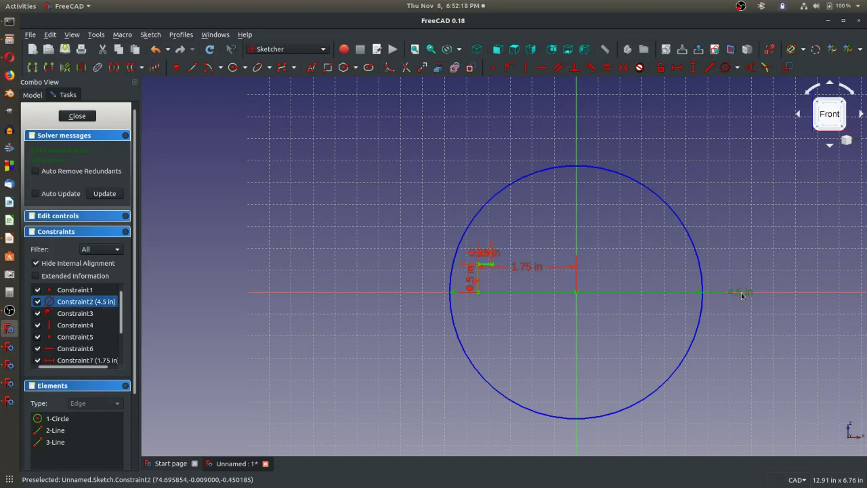
key("Delete")
scroll(551, 277, "up", 2)
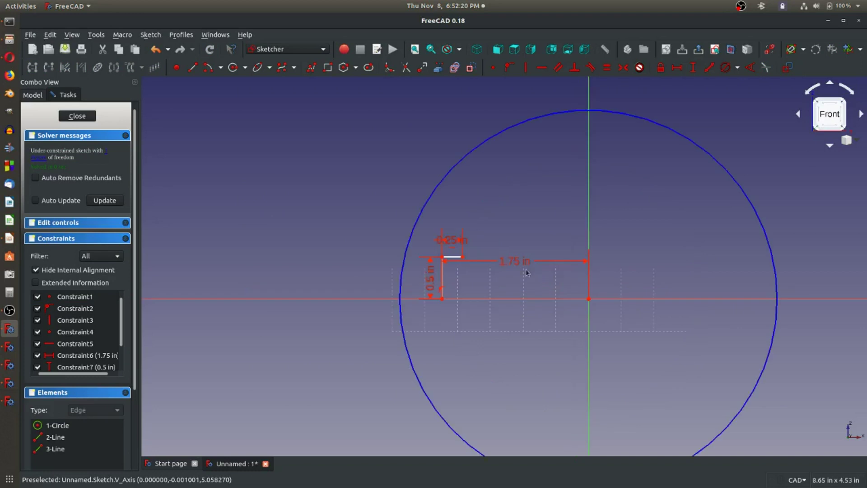
scroll(450, 255, "up", 4)
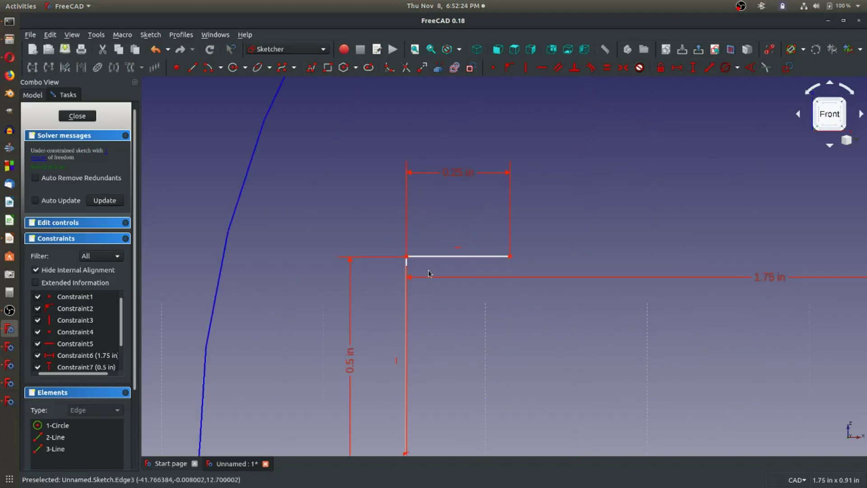
key("ctrl+z")
scroll(426, 272, "down", 6)
scroll(577, 271, "up", 2)
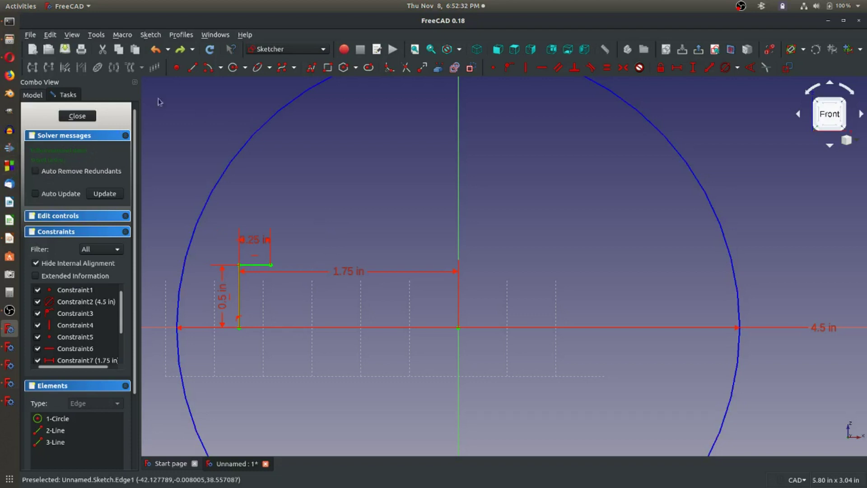
Draw an arc above the short horizontal line, ending at that line's free endpoint.
left_click(208, 68)
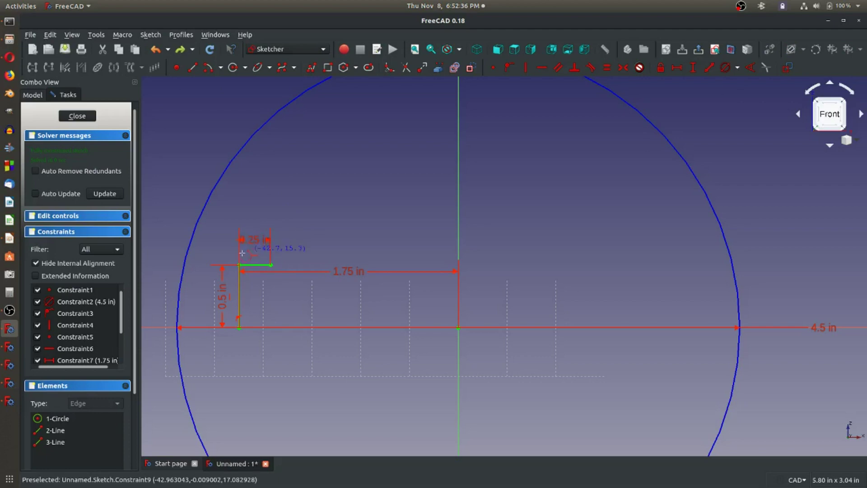
right_click(237, 224)
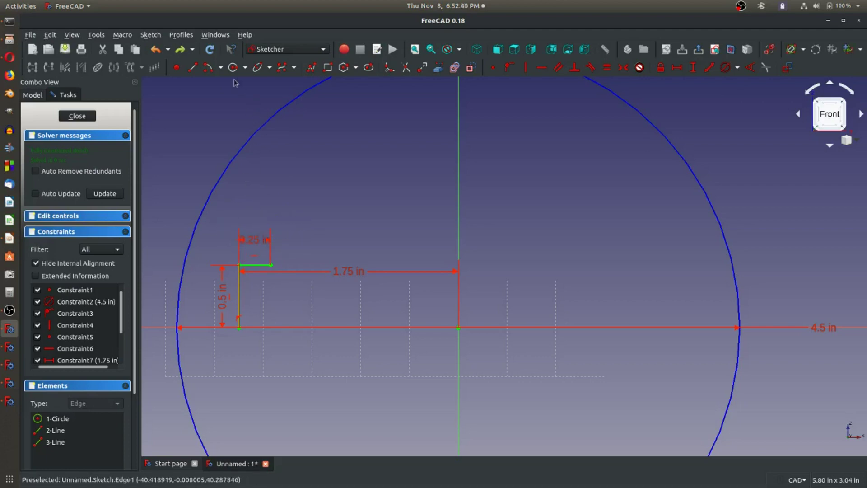
left_click(208, 67)
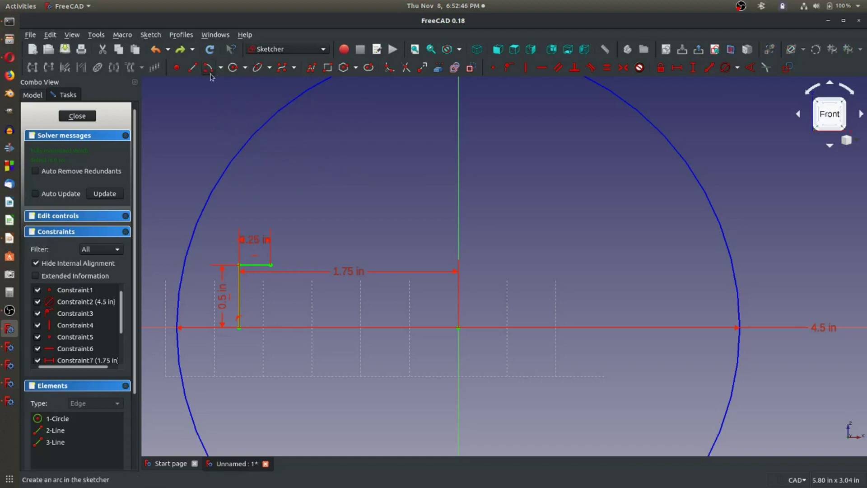
left_click(233, 222)
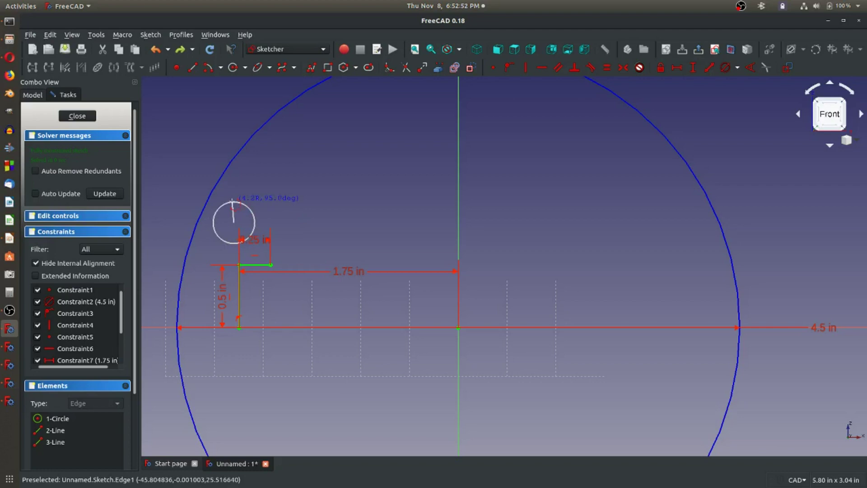
left_click(234, 204)
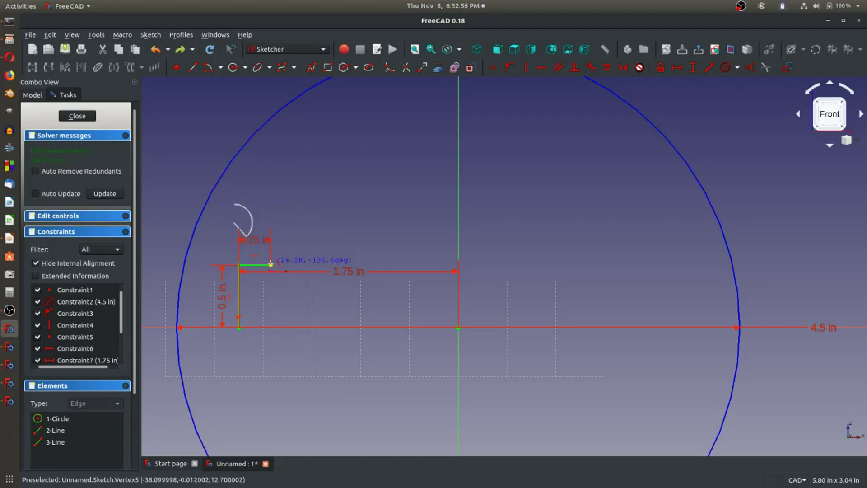
left_click(271, 264)
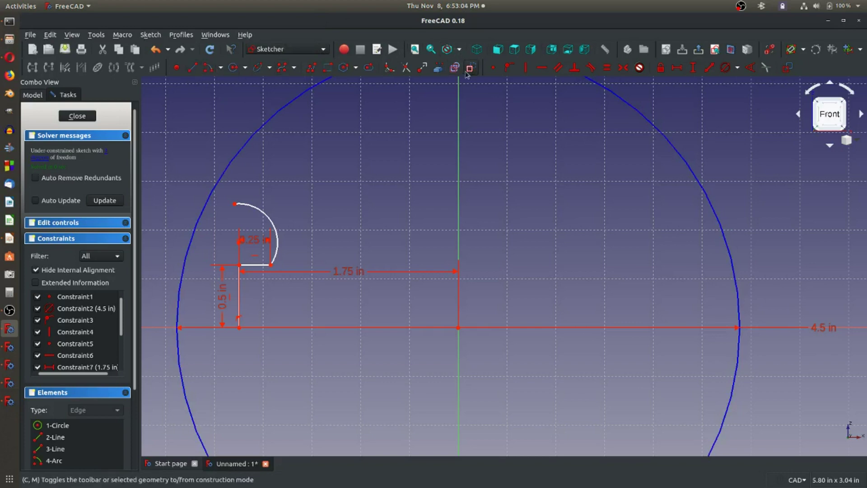
Draw a vertical construction line from the arc's lower endpoint down to the horizontal axis.
left_click(192, 67)
left_click(270, 264)
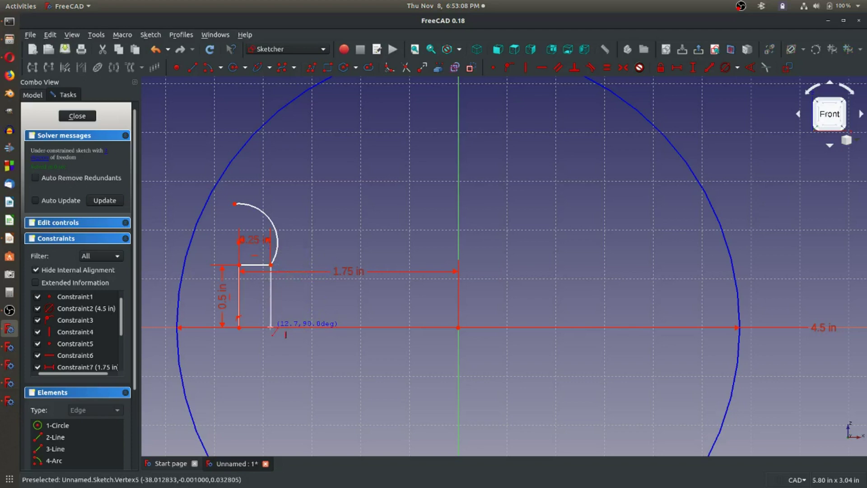
left_click(271, 326)
right_click(271, 328)
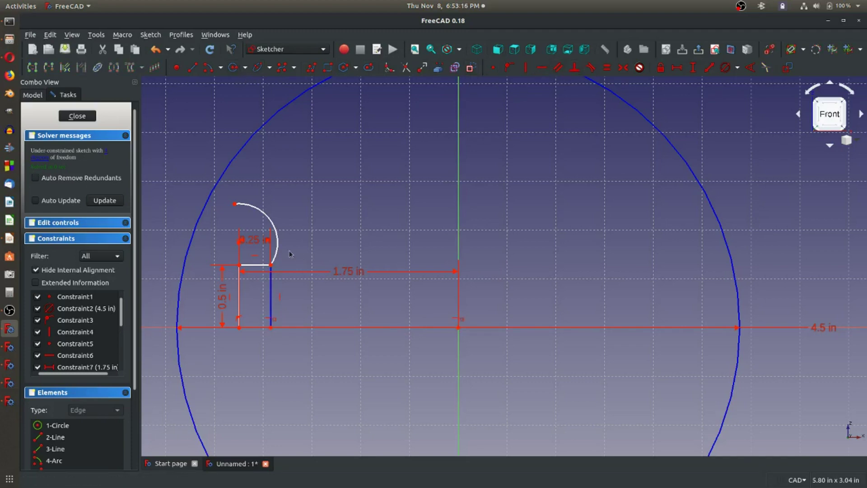
Make the arc tangent to the vertical construction line.
left_click(276, 244)
left_click(270, 293)
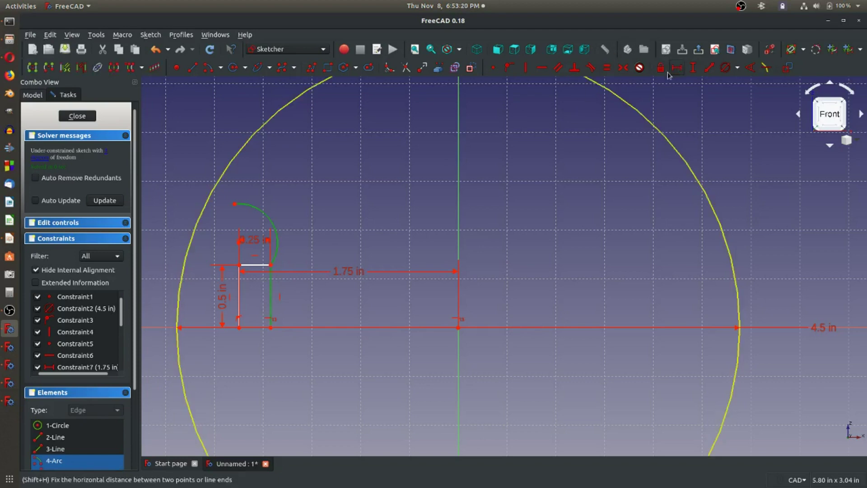
left_click(589, 70)
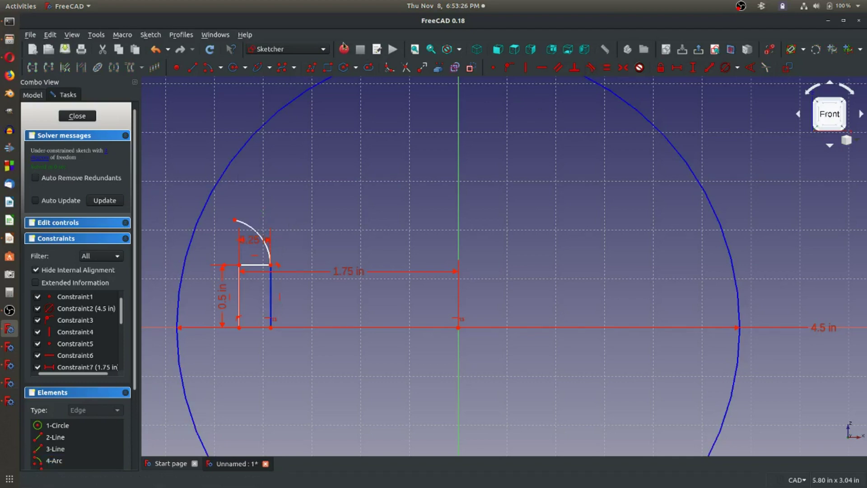
Draw a regular horizontal line from the arc's upper endpoint outward past the circle's left edge.
left_click(465, 72)
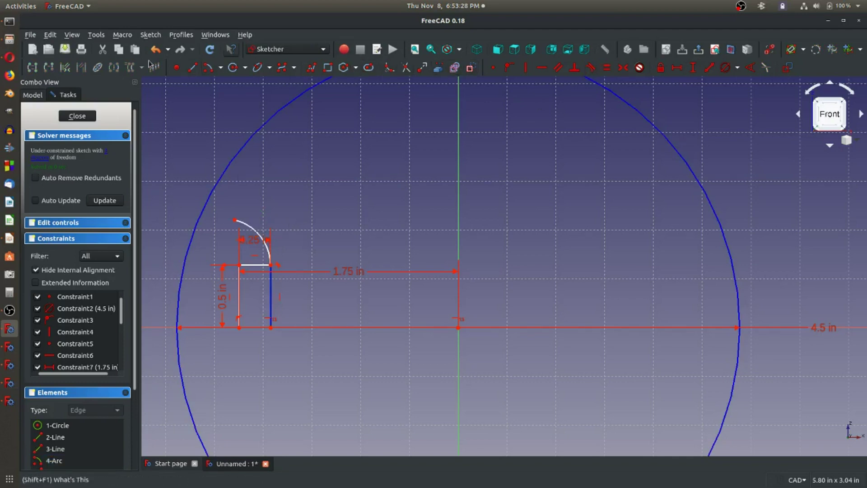
left_click(233, 219)
left_click(176, 220)
Make the upper horizontal line tangent to the arc at their shared endpoint.
left_click(214, 220)
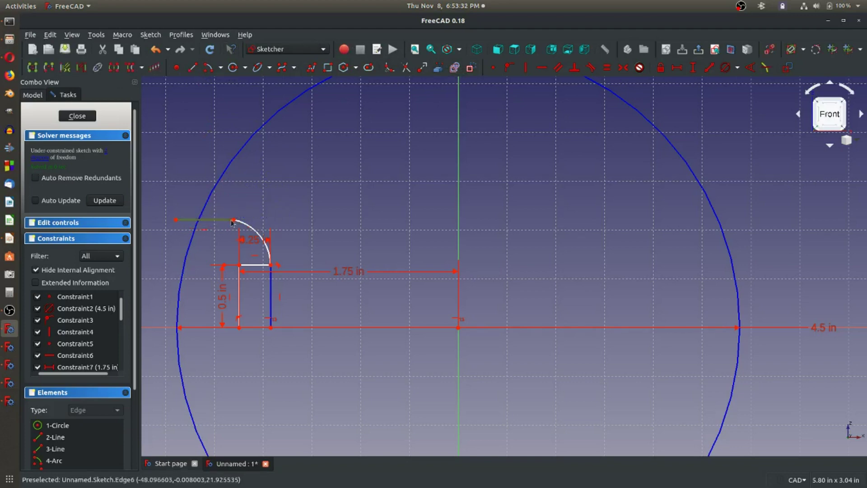
left_click(258, 230)
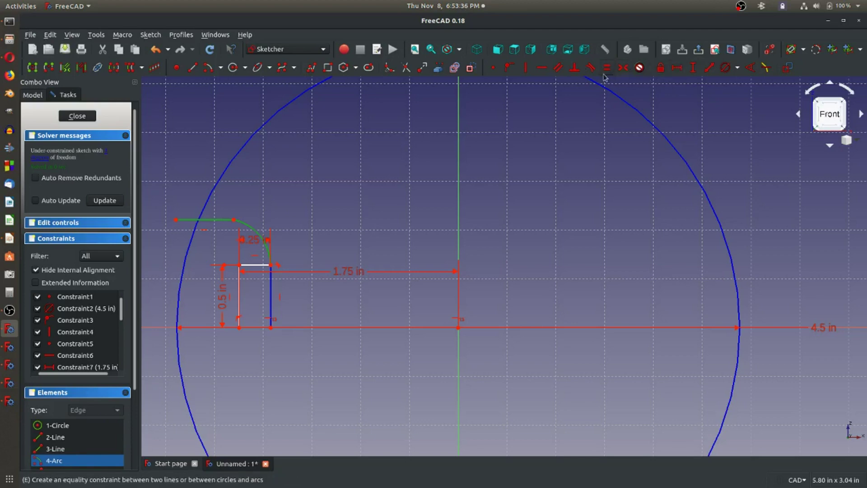
left_click(591, 68)
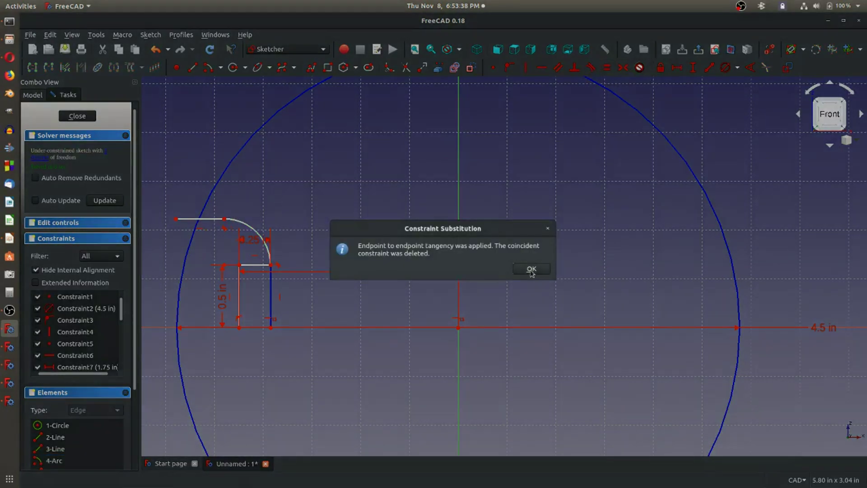
left_click(531, 270)
Try to add a horizontal constraint to the upper line attached to the arc.
left_click(201, 219)
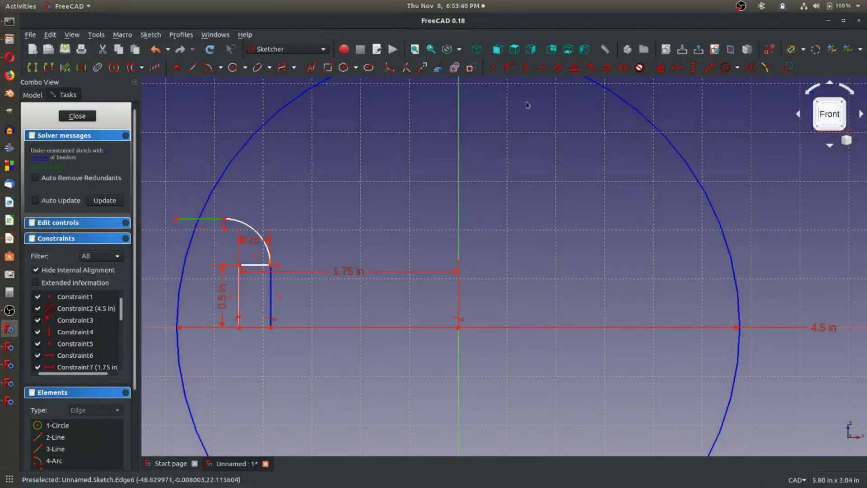
left_click(544, 71)
left_click(518, 268)
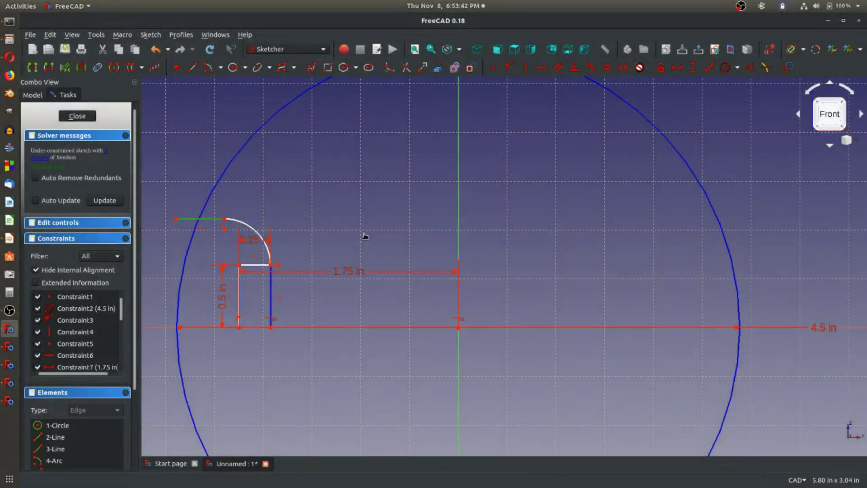
Shift the arc's upper endpoint slightly inward and constrain the attached horizontal line's length to 0.6 in.
left_click_drag(226, 220, 241, 212)
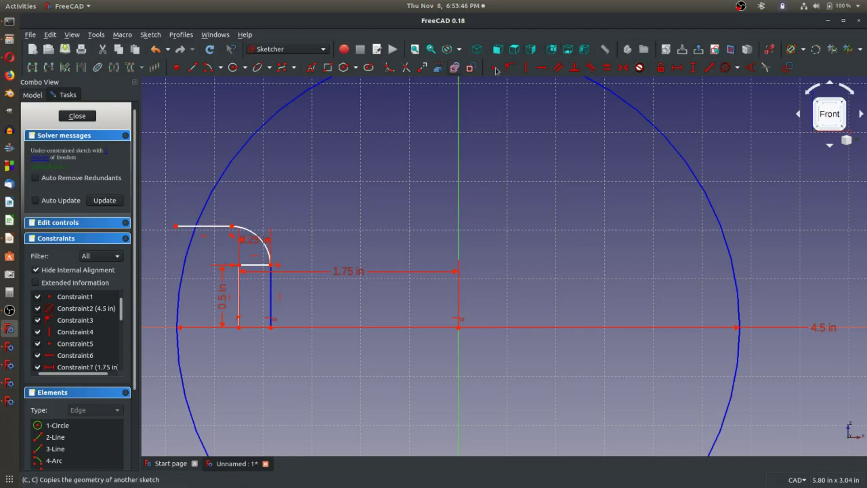
left_click(691, 69)
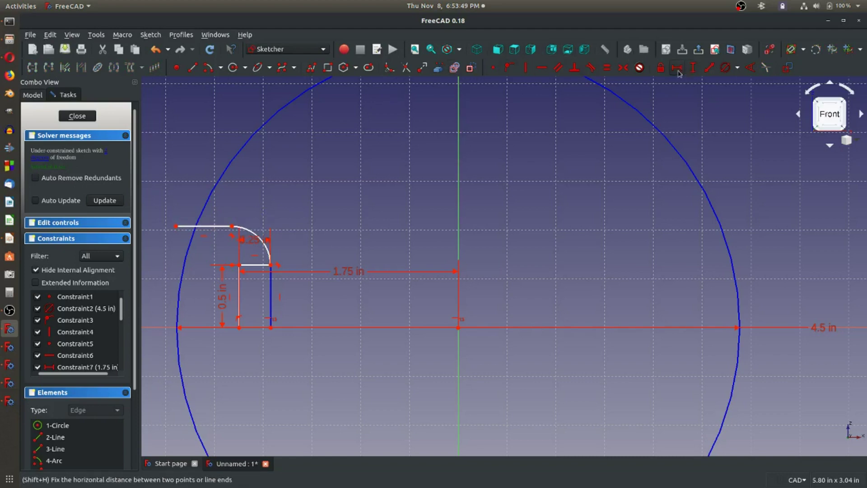
left_click(185, 226)
type("0.")
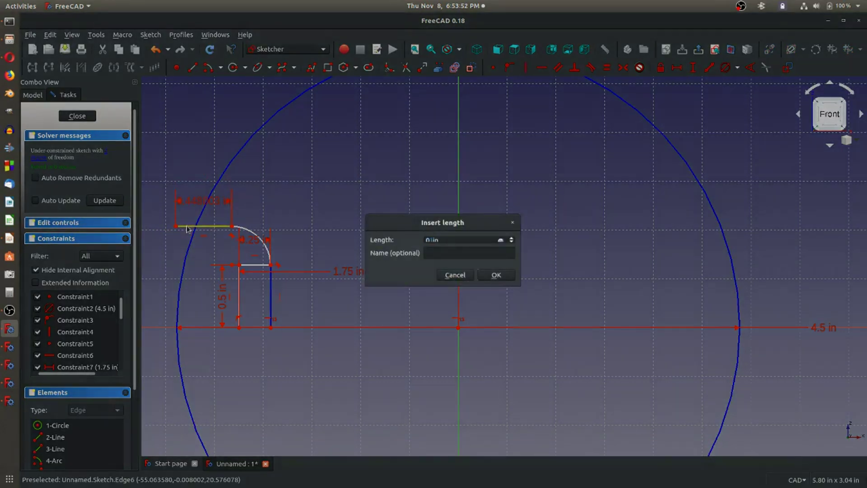
type("6")
key("Return")
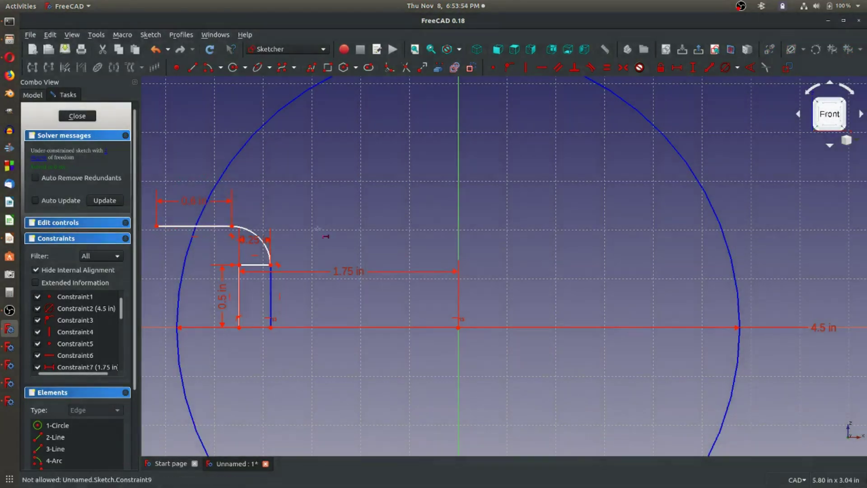
Draw a vertical line from the upper horizontal line's outer endpoint down to the horizontal axis.
scroll(338, 228, "down", 2)
scroll(199, 228, "up", 4)
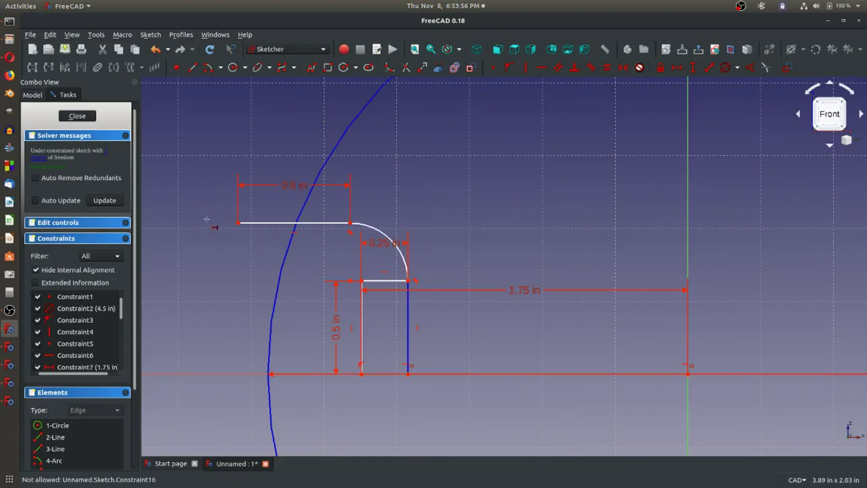
left_click(192, 67)
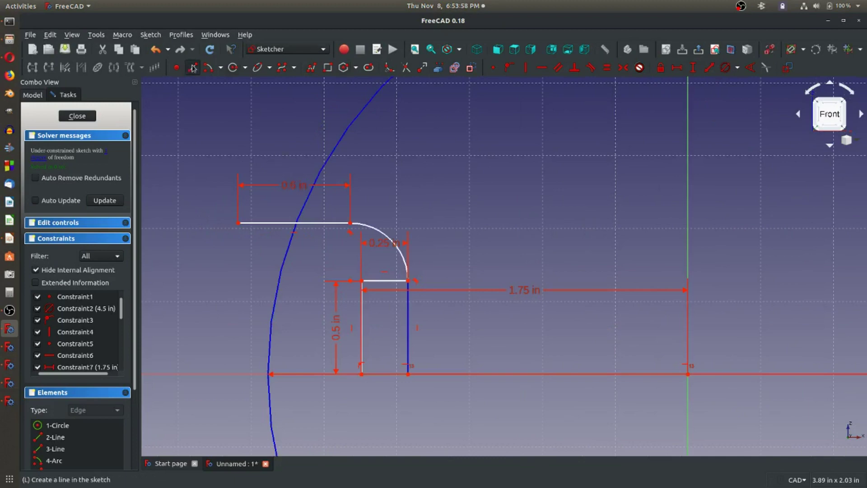
left_click(238, 222)
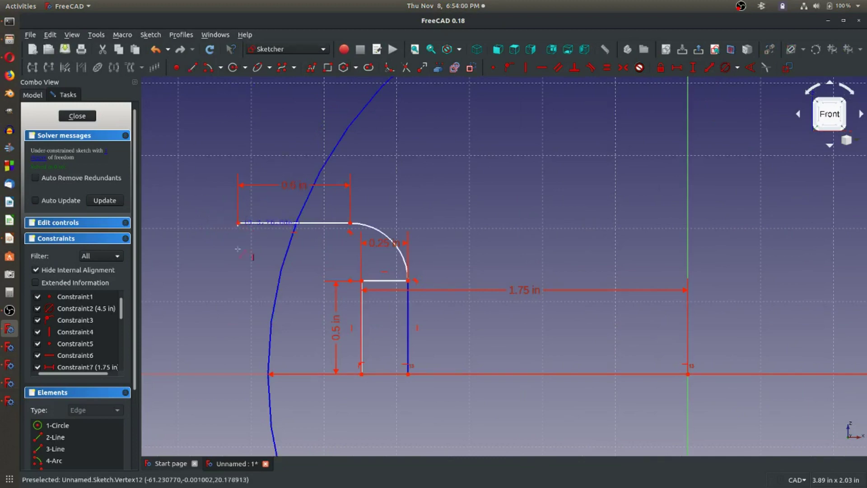
left_click(239, 374)
right_click(239, 374)
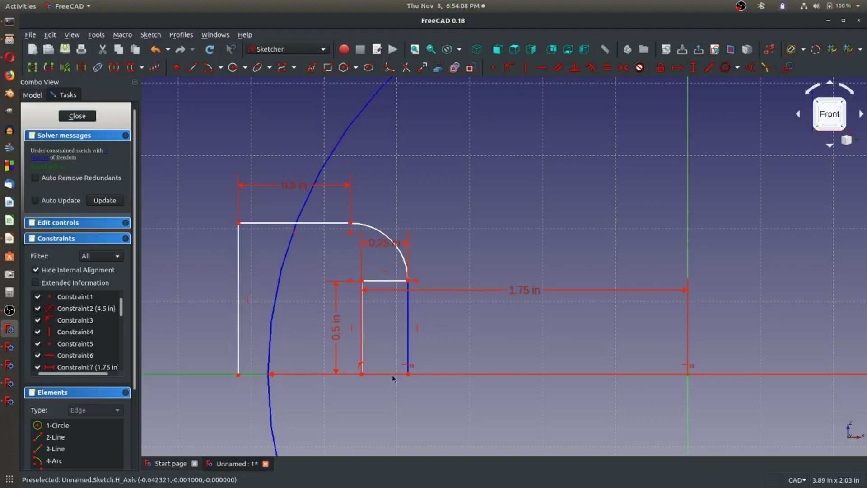
Try to align the outer vertical line's lower endpoint horizontally with the origin, and delete the redundant constraint.
left_click(238, 374)
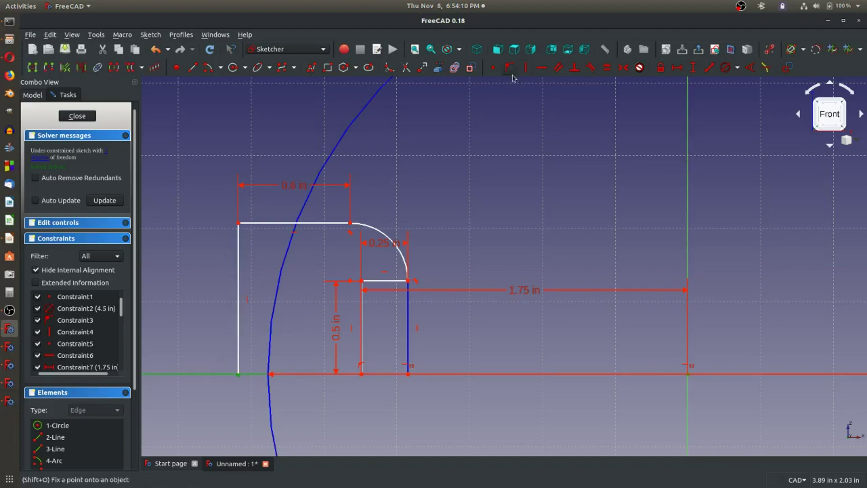
left_click(538, 68)
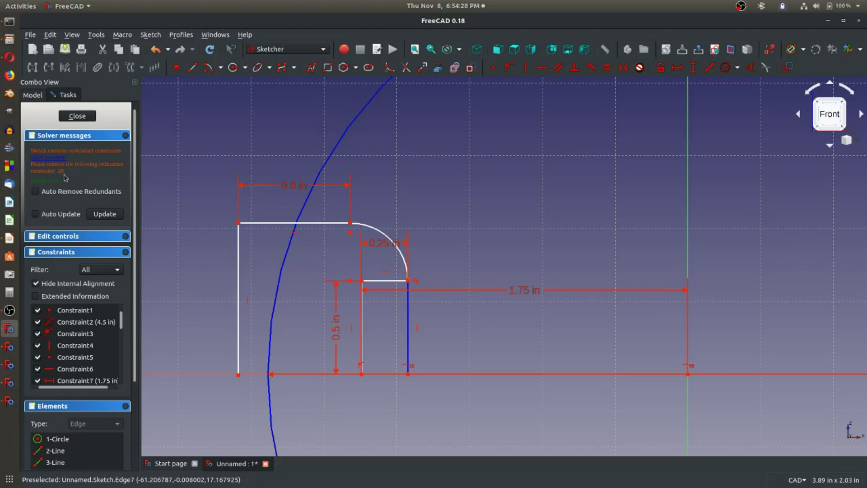
scroll(53, 350, "down", 6)
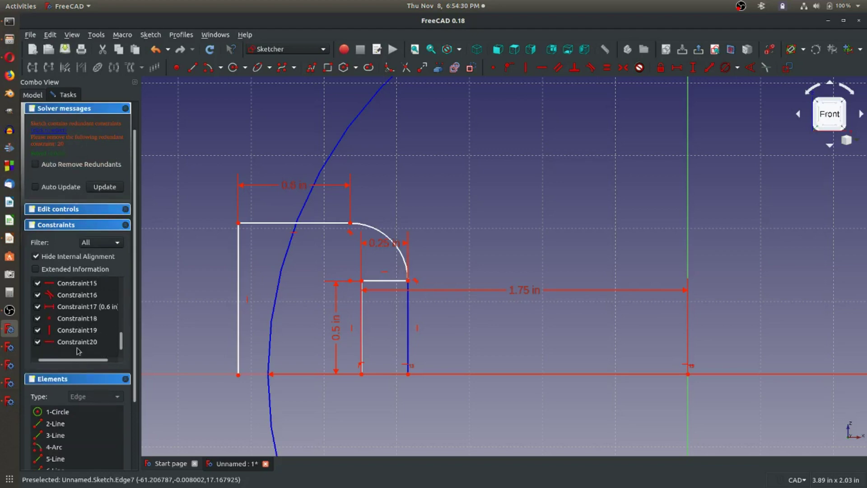
left_click(104, 342)
key("Delete")
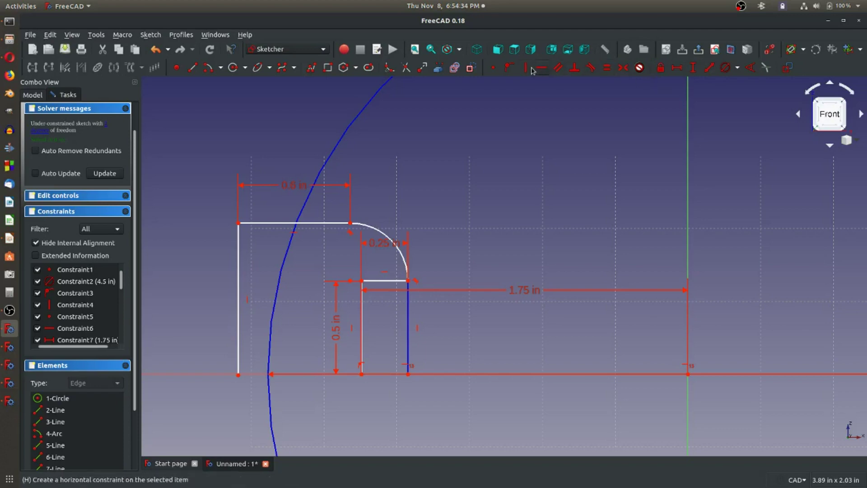
Constrain the height of the outer vertical line with a vertical distance.
left_click(693, 67)
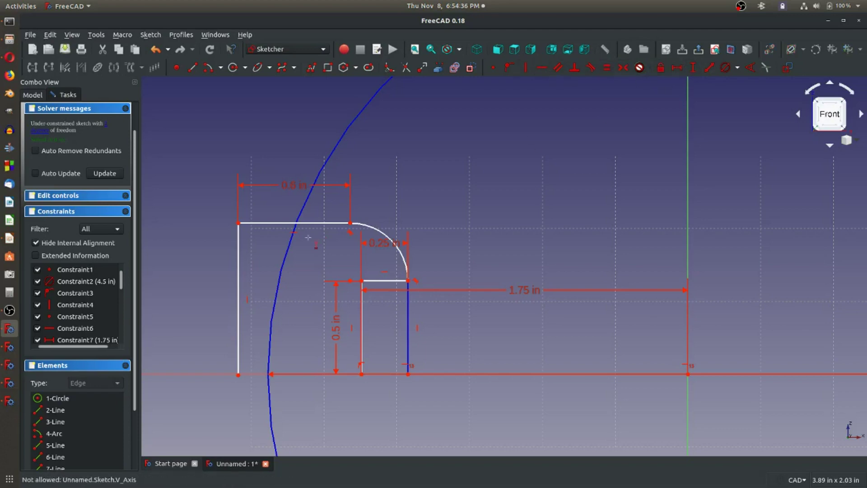
left_click(236, 258)
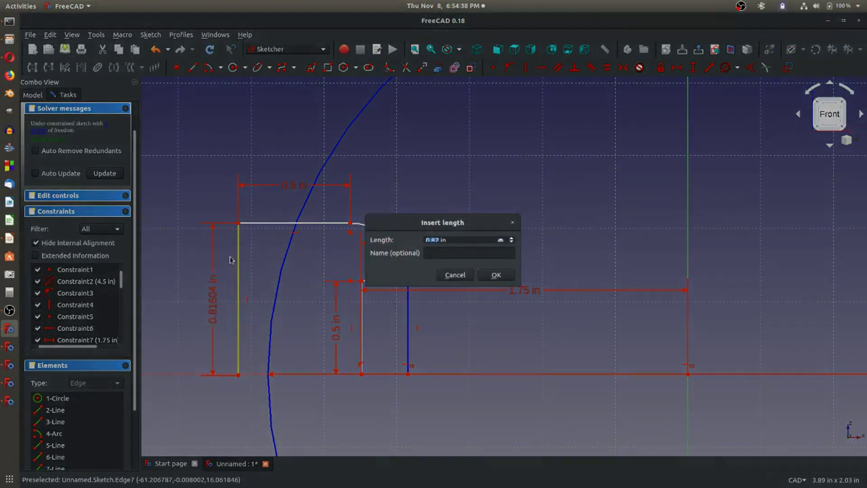
type("1")
key("Return")
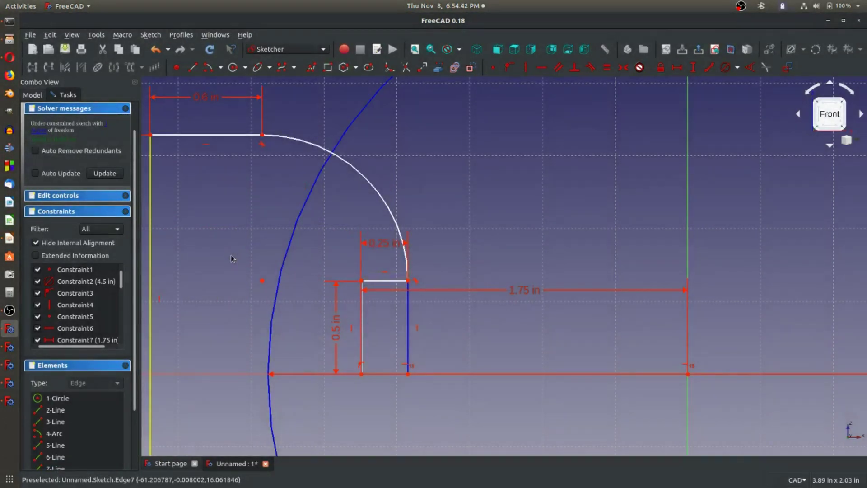
Move the outer vertical line's lower endpoint inward and set the line's height to 0.75 in.
scroll(231, 258, "down", 6)
scroll(264, 251, "up", 2)
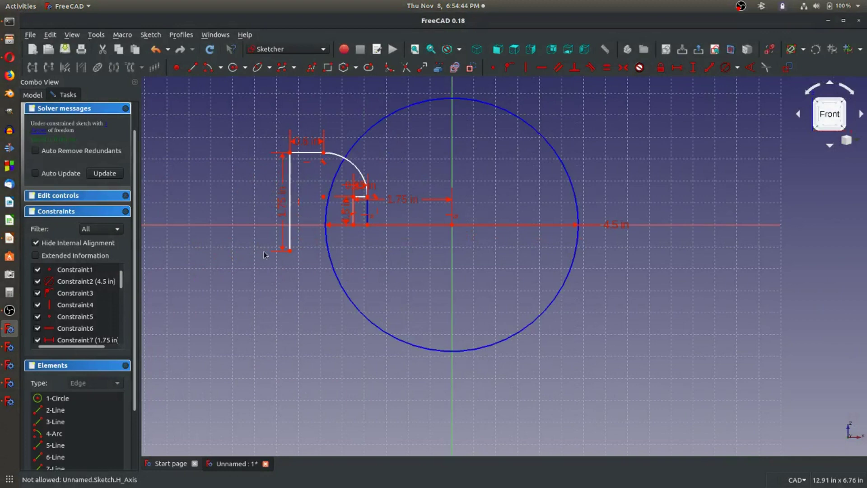
mouse_move(292, 254)
left_mouse_down()
mouse_move(301, 187)
mouse_move(372, 222)
left_mouse_up()
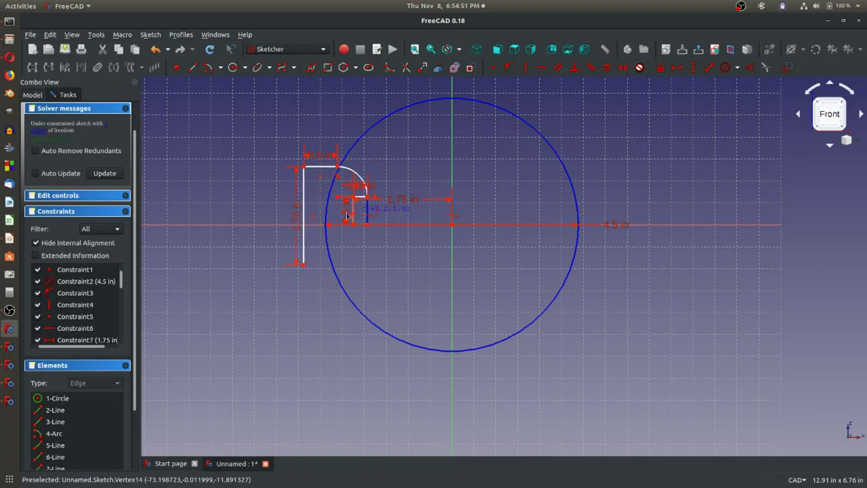
double_click(297, 227)
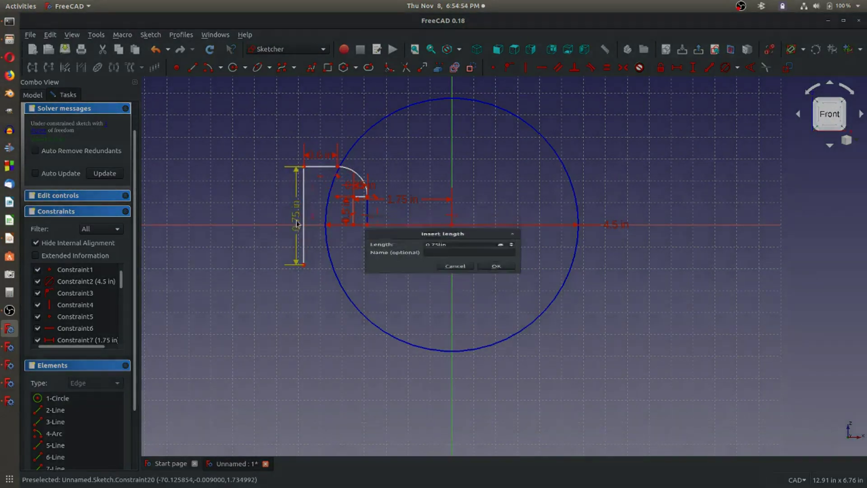
key("Return")
Constrain the outer vertical line's lower endpoint to be horizontally aligned with the origin.
scroll(271, 271, "down", 1)
scroll(312, 216, "up", 4)
left_click(290, 207)
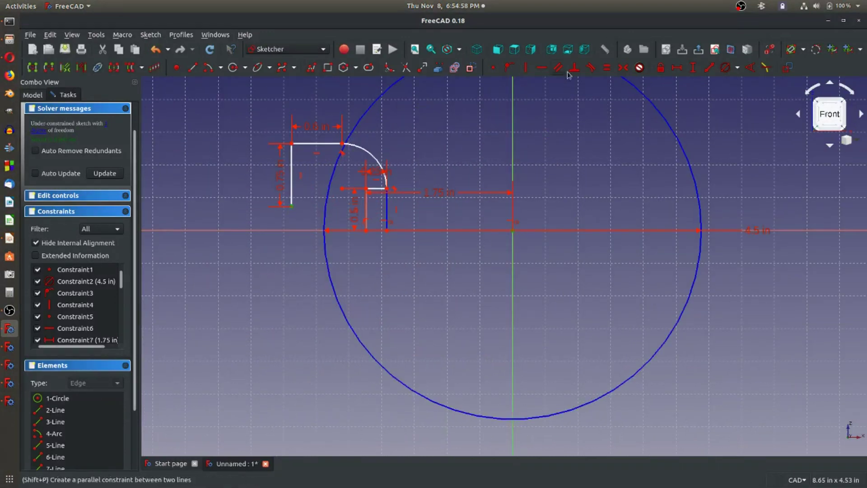
left_click(542, 67)
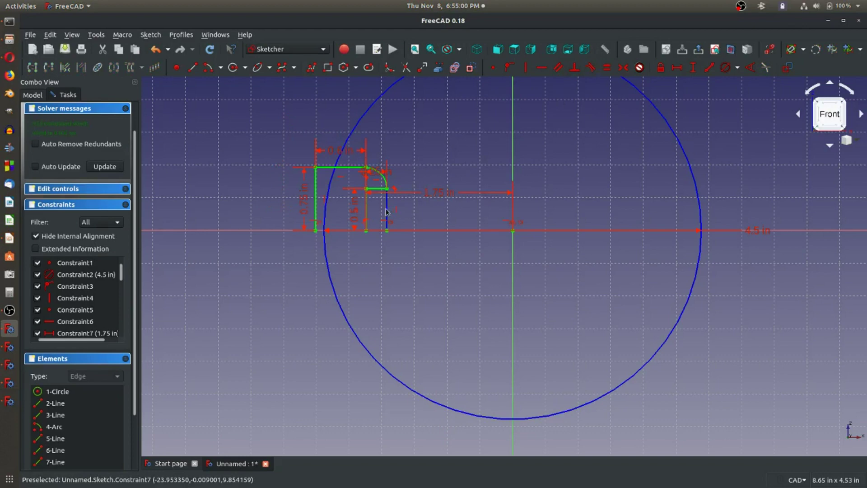
Draw a vertical line about 7 mm long downward from the lower endpoint of the 0.5 in line.
scroll(375, 208, "down", 1)
scroll(371, 199, "up", 5)
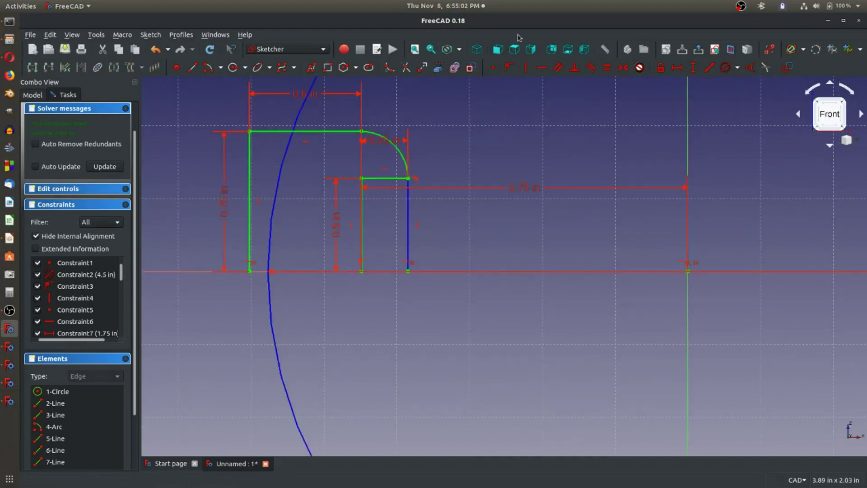
left_click(192, 67)
left_click(361, 272)
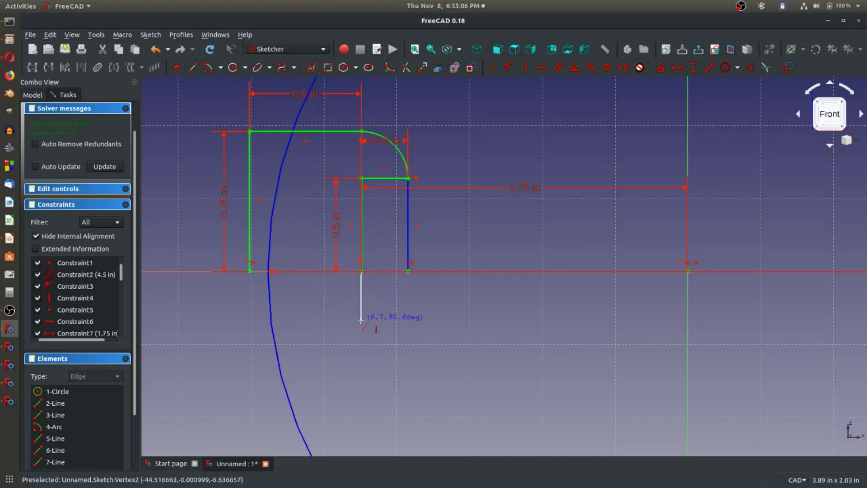
left_click(370, 323)
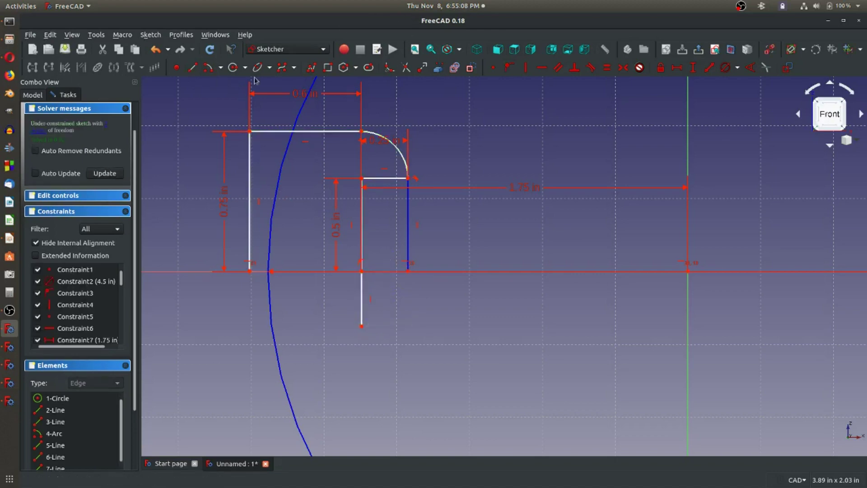
Draw a short line inward from the new vertical line's lower endpoint and constrain it horizontal.
left_click(361, 325)
left_click(397, 327)
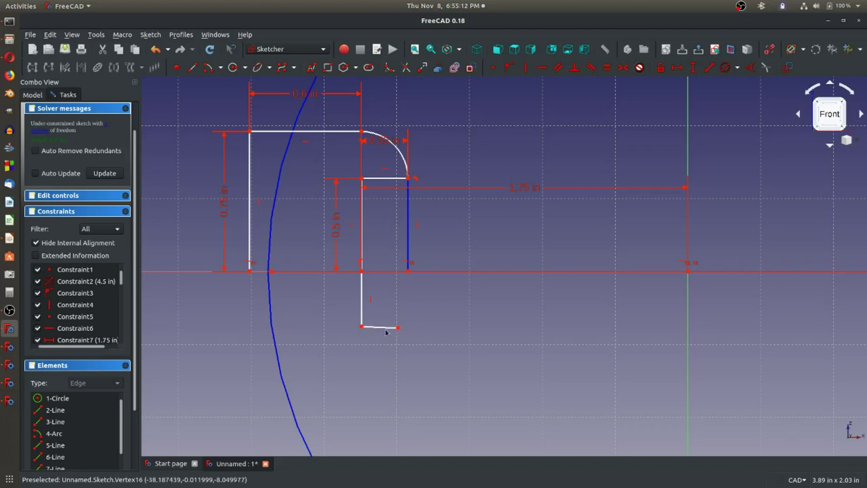
left_click(542, 67)
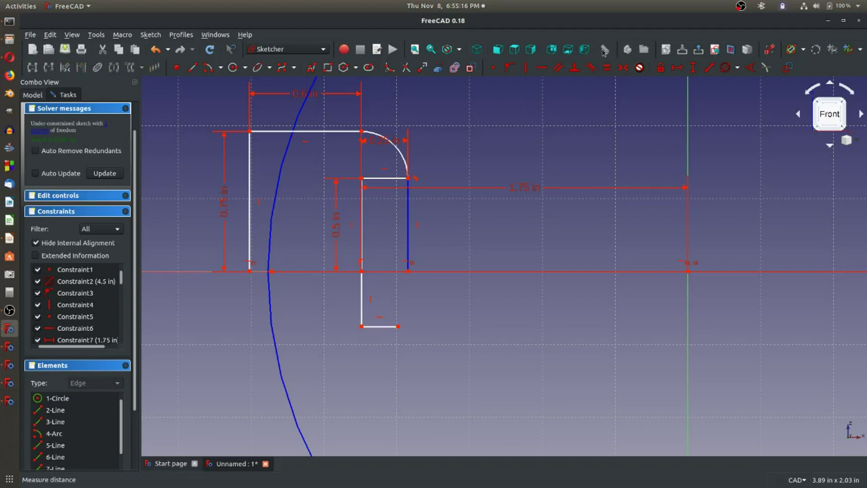
Make the lower vertical and short horizontal lines equal in length to their counterparts above the horizontal axis.
left_click(606, 68)
left_click(362, 299)
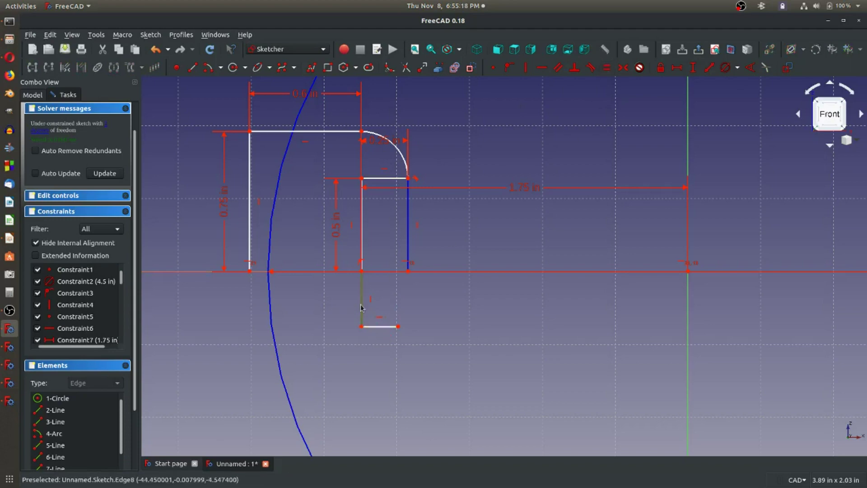
left_click(362, 244)
left_click(377, 364)
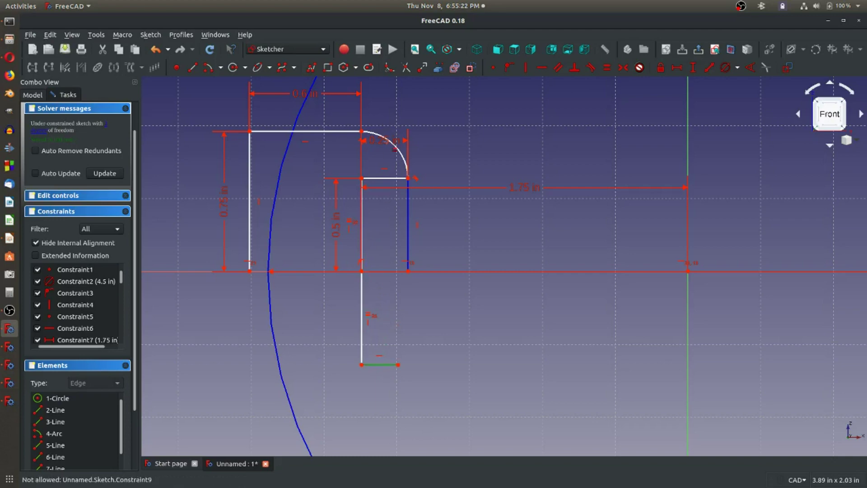
left_click(388, 179)
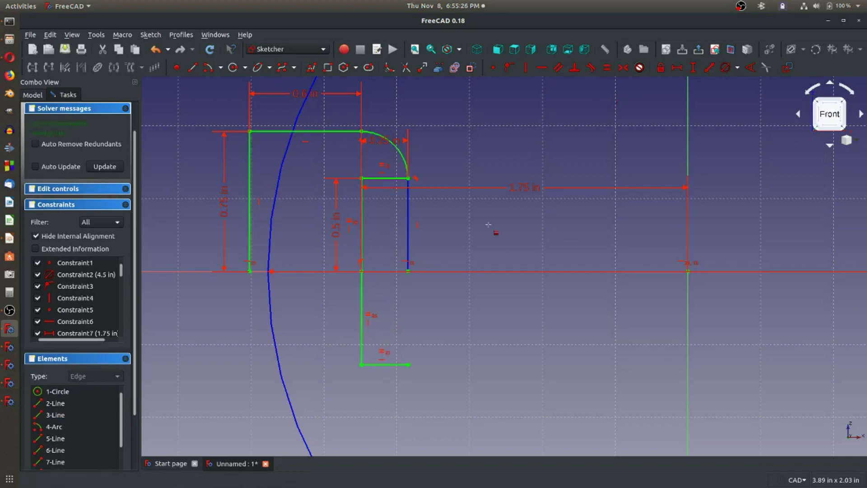
key("Escape")
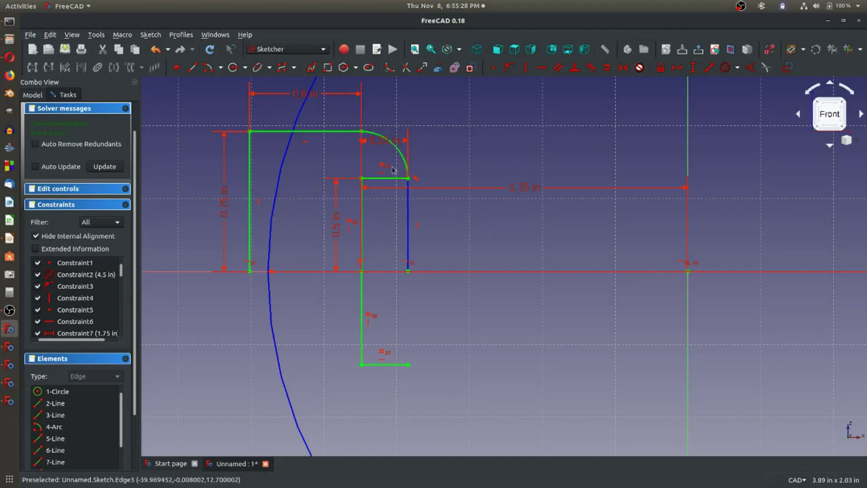
Draw an arc downward from the lower short line's inner endpoint and make its radius equal to the upper arc's.
left_click(208, 67)
left_click(357, 393)
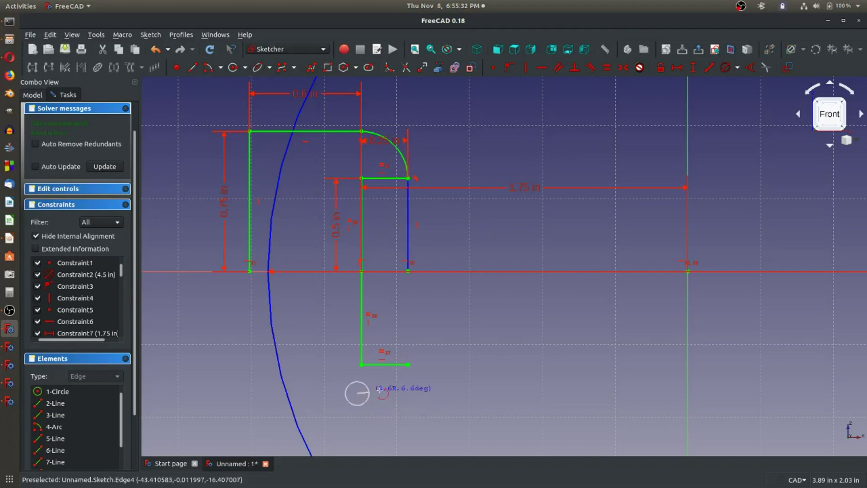
left_click(408, 365)
left_click(395, 436)
left_click(414, 392)
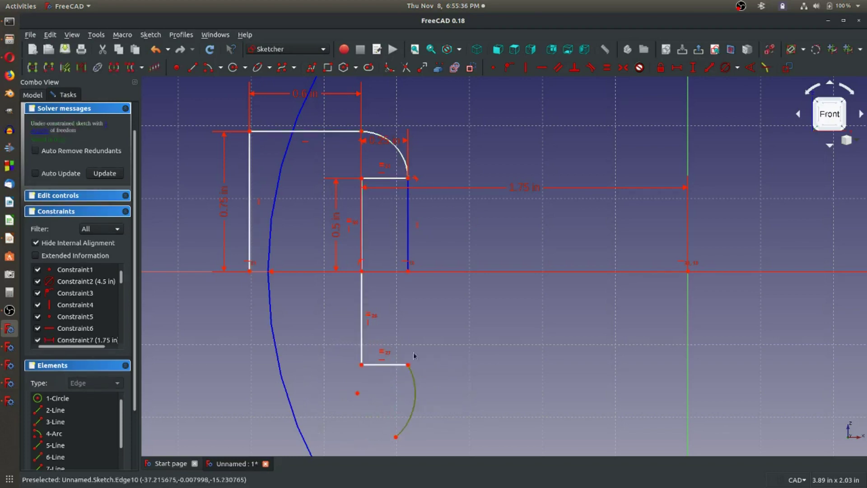
left_click(399, 153)
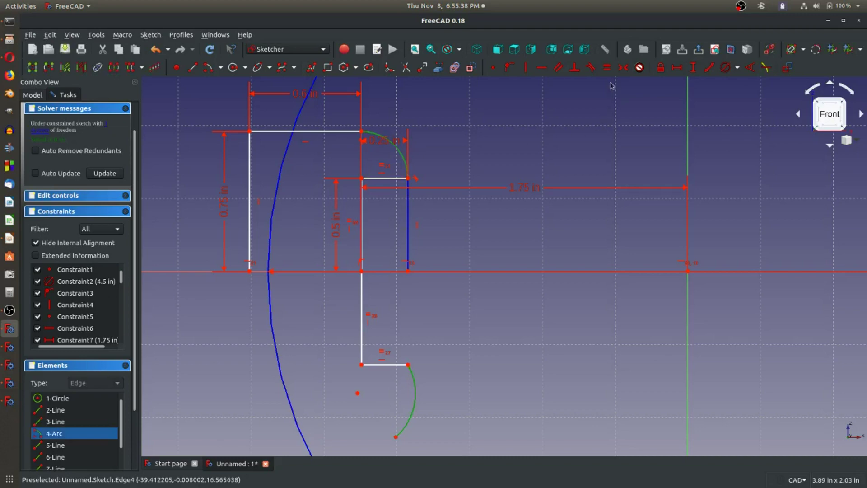
left_click(607, 67)
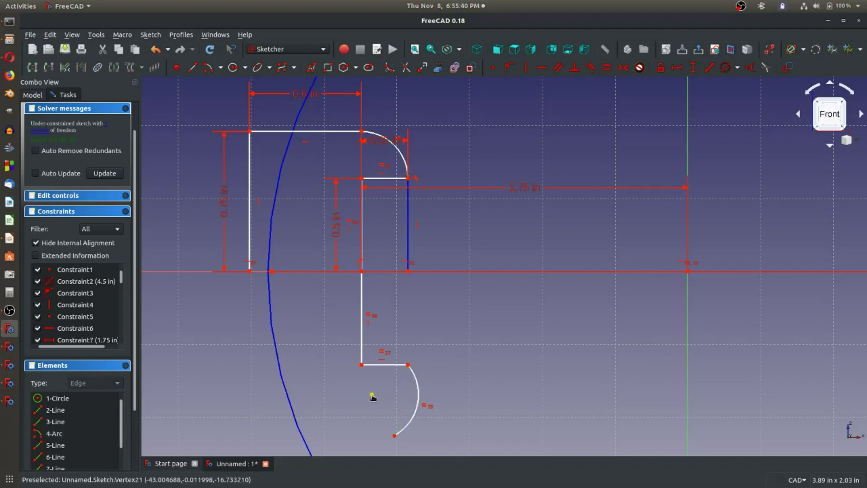
Vertically align the lower arc's center with the lower inner corner, and its free endpoint with the upper arc's upper endpoint.
left_click(361, 364)
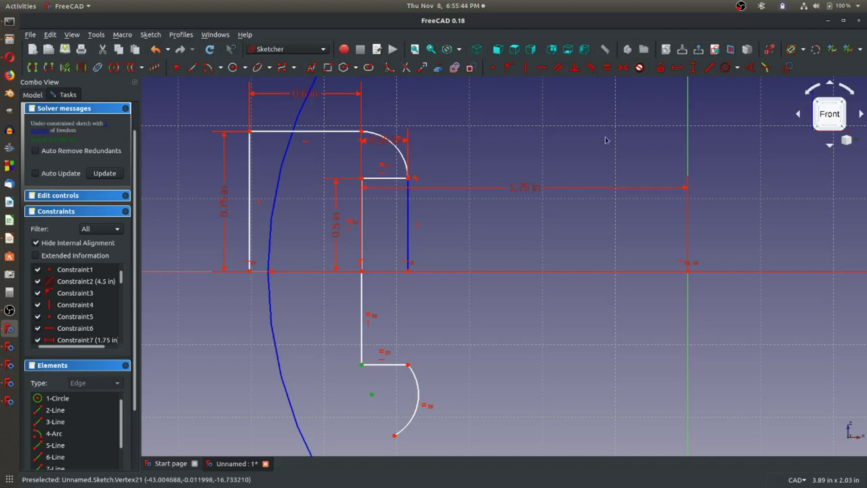
left_click(525, 68)
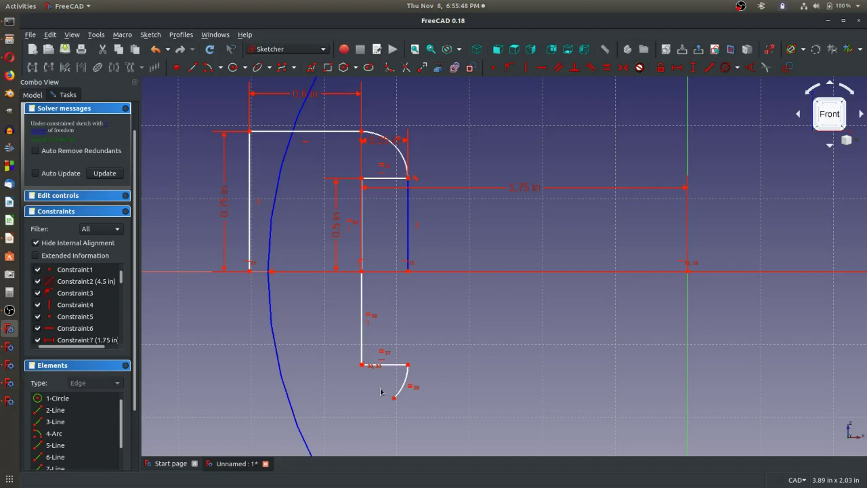
left_click(393, 398)
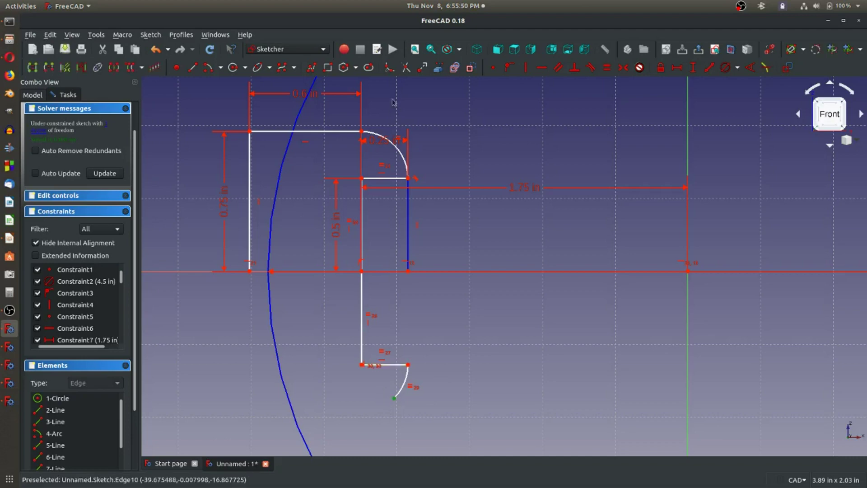
left_click(361, 132)
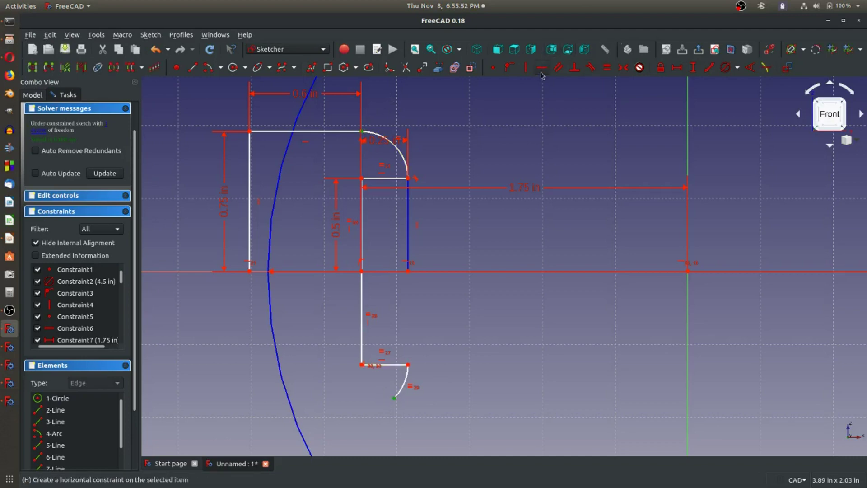
left_click(525, 69)
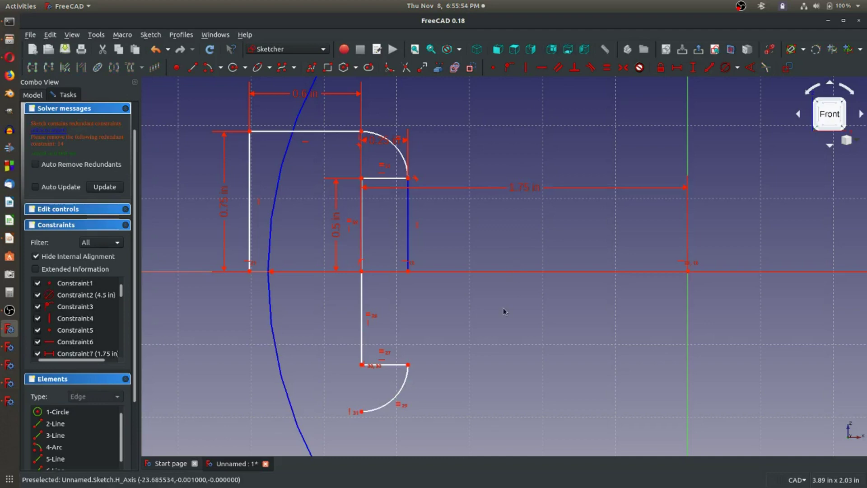
Delete the redundant Constraint14 at the upper arc's lower endpoint.
scroll(101, 322, "down", 3)
left_click(90, 329)
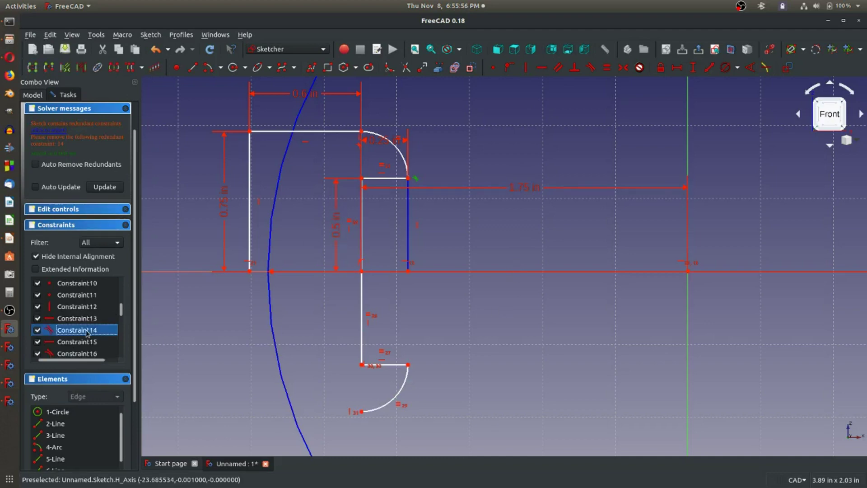
key("Delete")
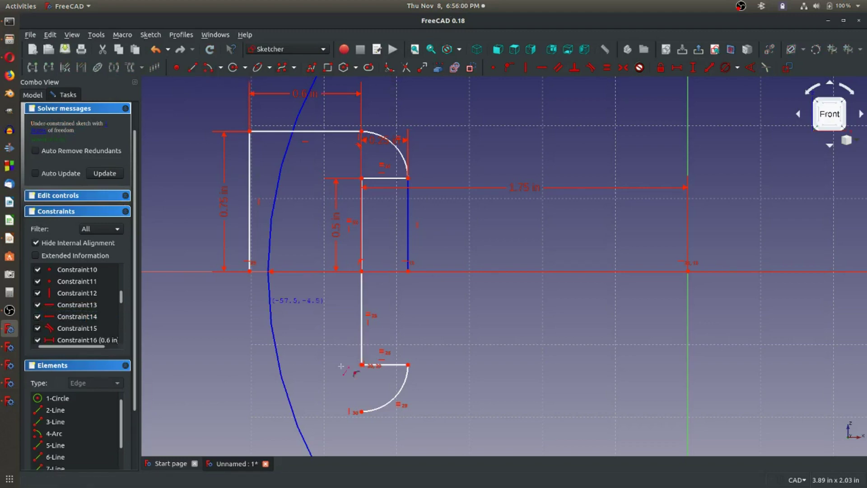
Draw a horizontal line outward from the lower arc's end, and close the profile with a vertical line up to the outer line's lower endpoint.
left_click(361, 411)
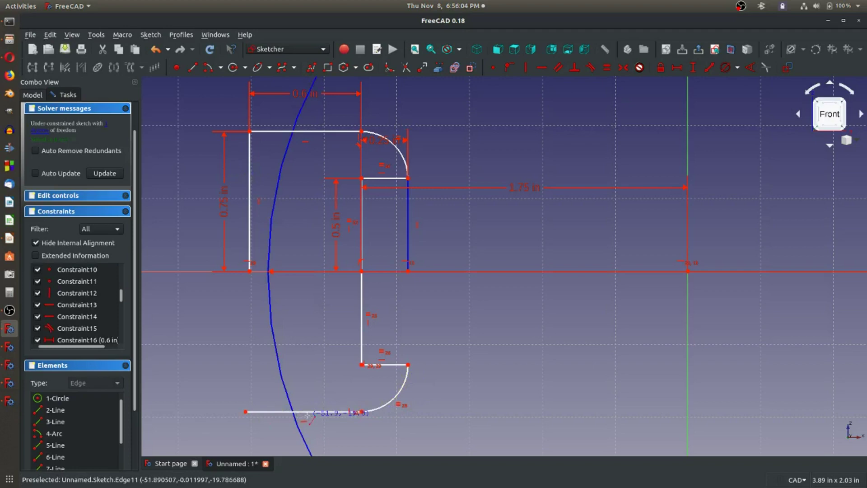
left_click(246, 411)
left_click(192, 67)
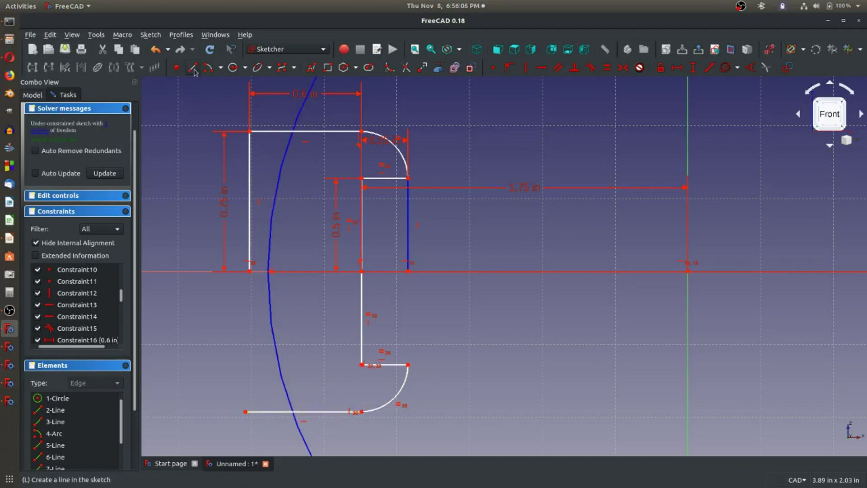
left_click(245, 412)
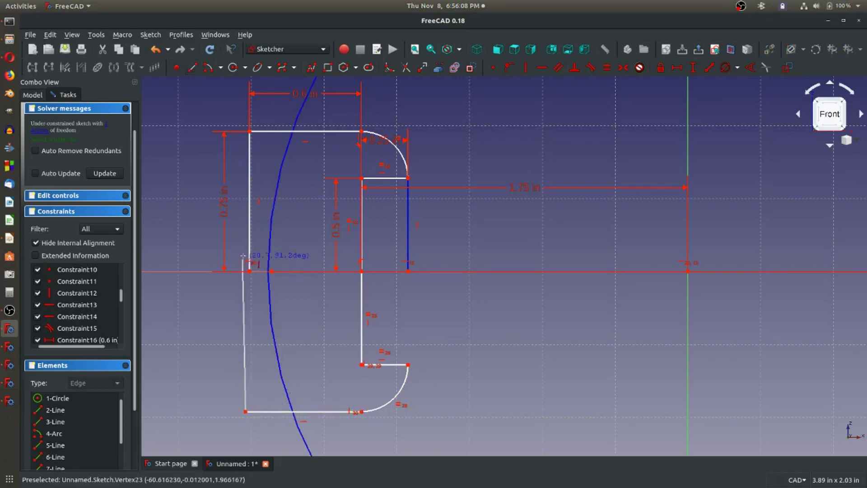
left_click(249, 270)
Constrain the lower outer vertical line to be equal in length to the upper outer vertical line.
left_click(249, 310)
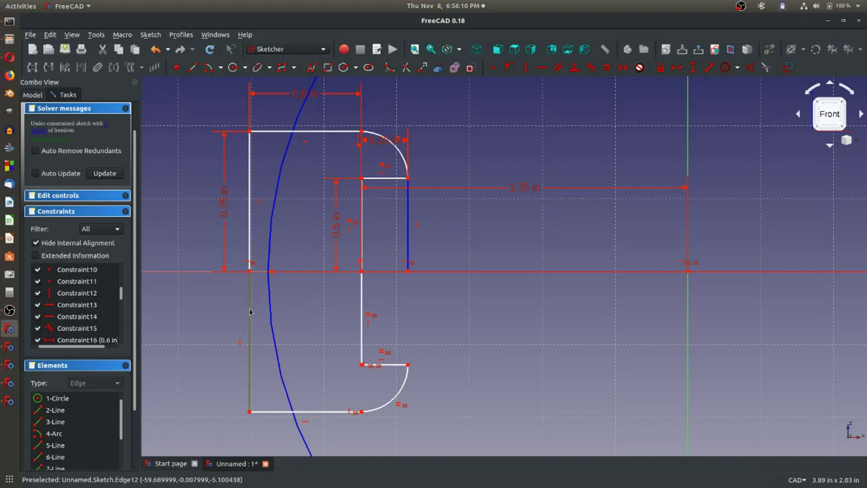
left_click(250, 239)
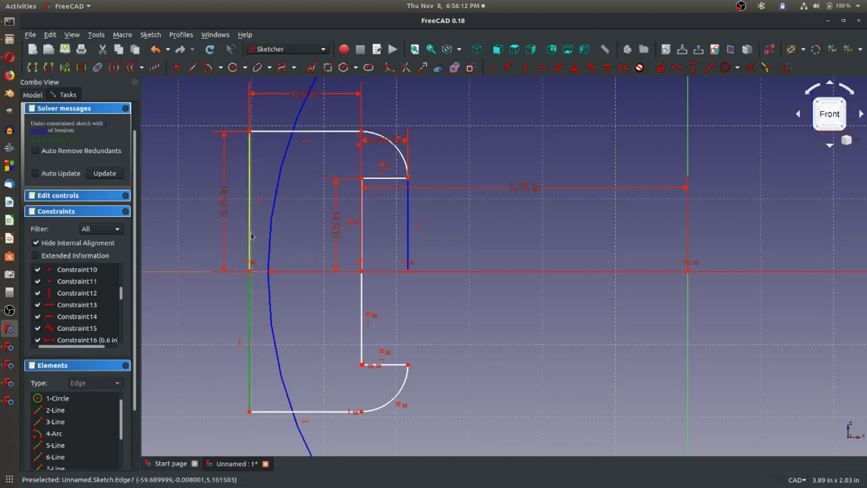
left_click(607, 69)
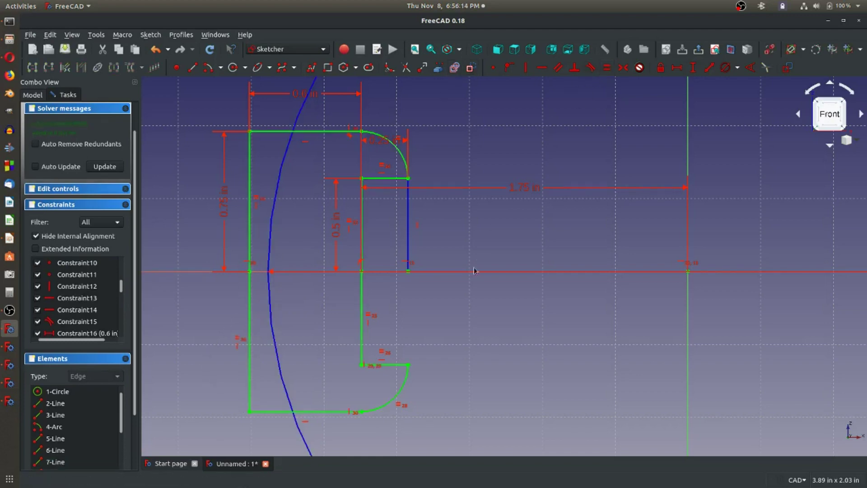
Close the finished profile sketch and fit the whole content in the 3D view.
scroll(458, 314, "down", 4)
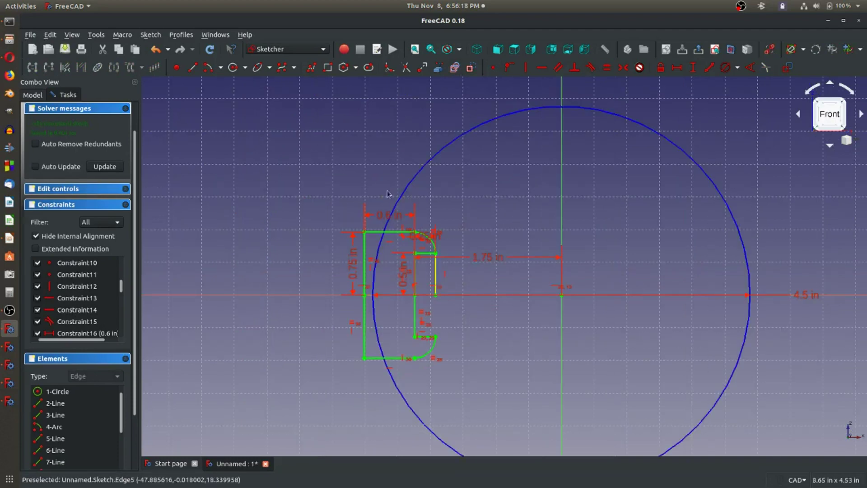
scroll(100, 139, "up", 1)
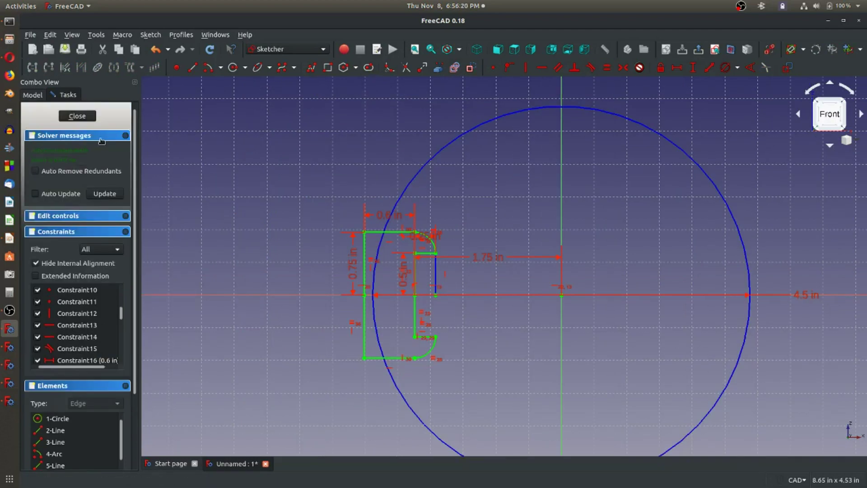
left_click(77, 116)
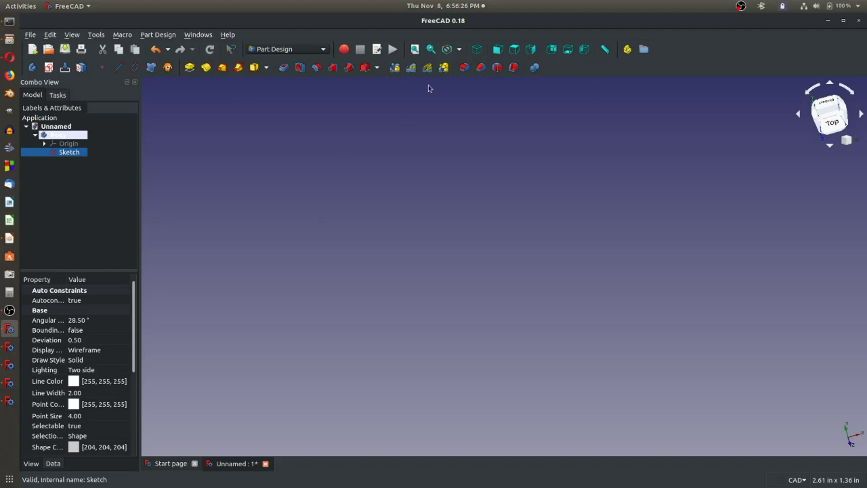
left_click(414, 51)
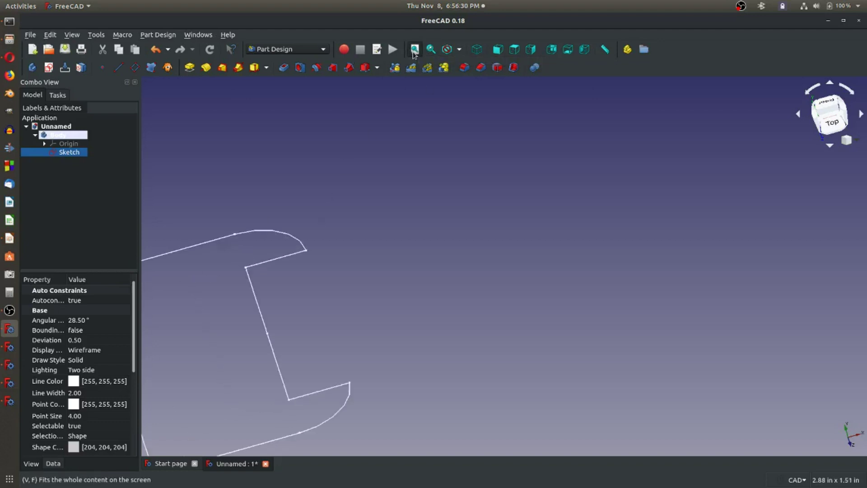
Examine the finished profile's orientation against the body's origin axes and planes.
scroll(493, 249, "down", 5)
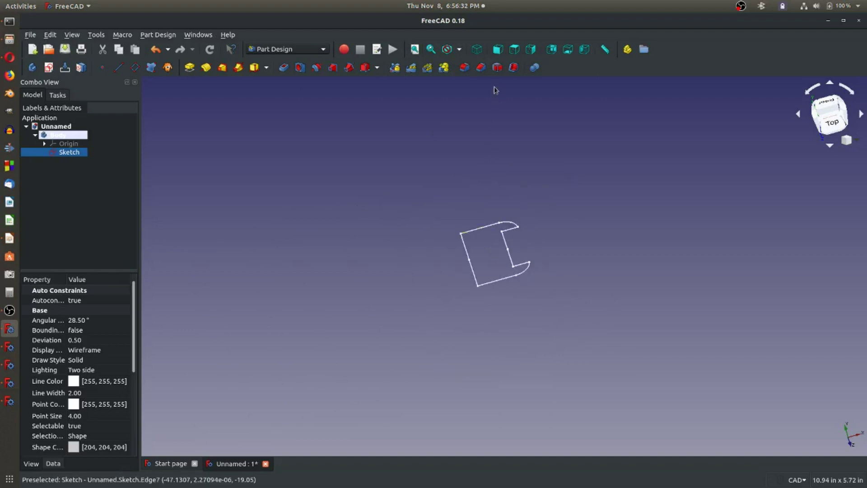
left_click(477, 49)
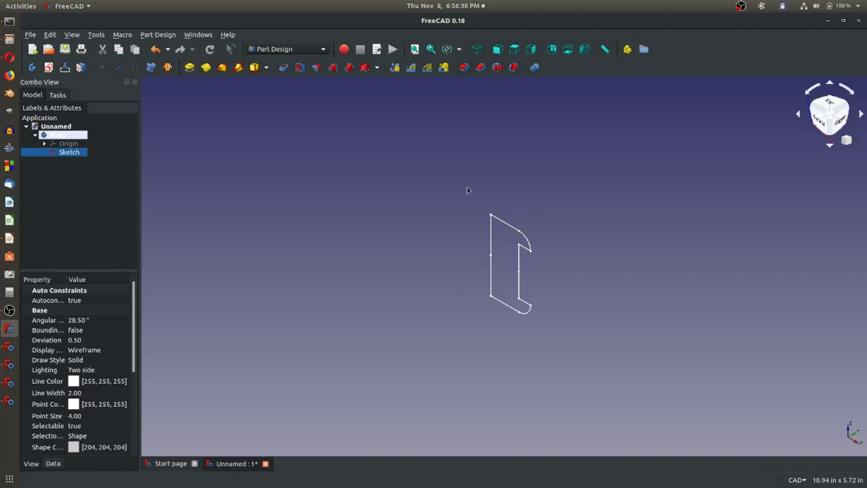
mouse_move(468, 277)
middle_mouse_down()
mouse_move(544, 178)
mouse_move(590, 137)
mouse_move(504, 162)
mouse_move(580, 183)
mouse_move(563, 261)
mouse_move(499, 378)
mouse_move(441, 341)
mouse_move(411, 383)
middle_mouse_up()
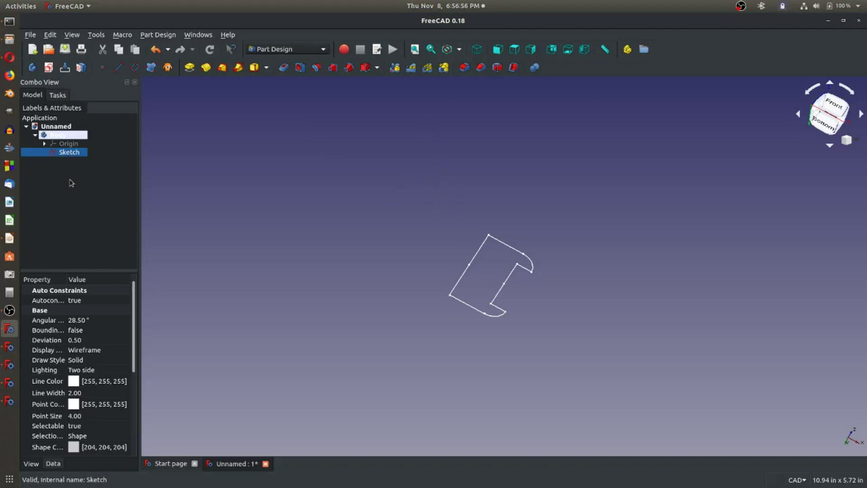
left_click(67, 154)
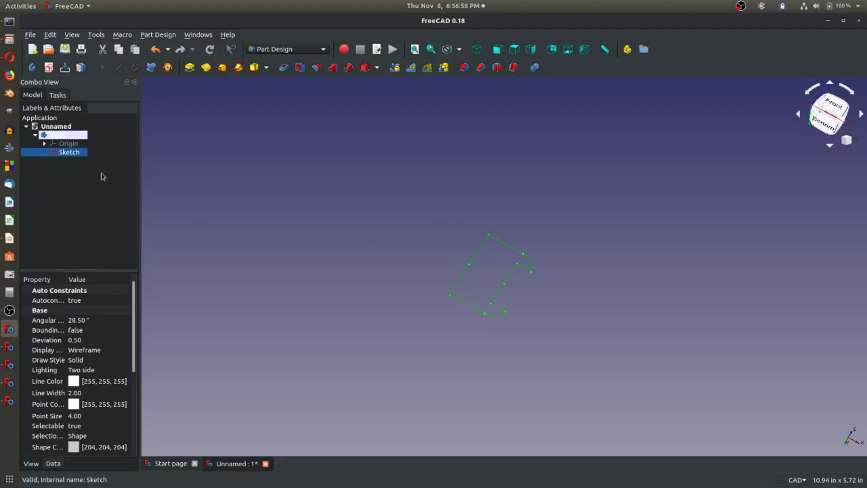
left_click(35, 135)
left_click(36, 136)
left_click(44, 143)
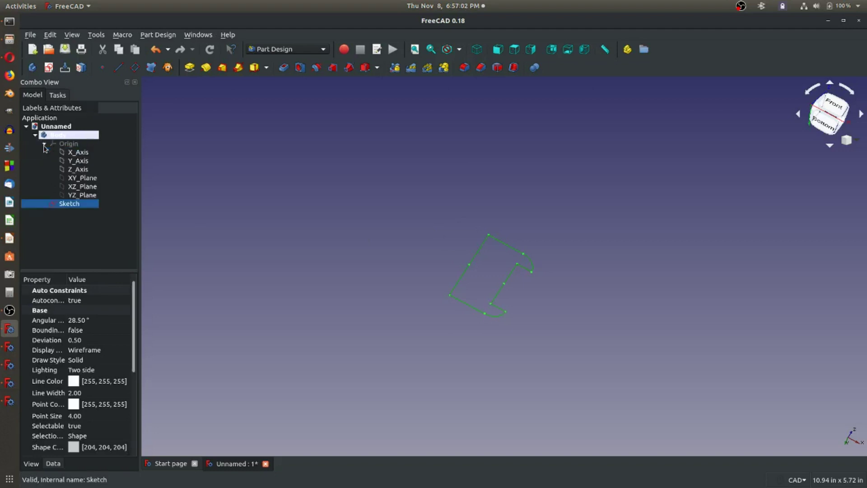
left_click(75, 154)
left_click(82, 178)
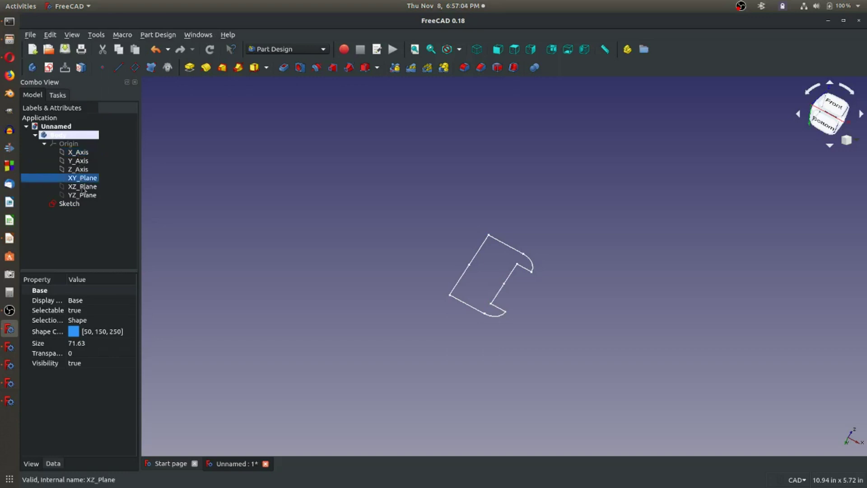
left_click(84, 188)
Create a datum plane attached to the profile sketch with the Object's XY attachment mode.
left_click(76, 204)
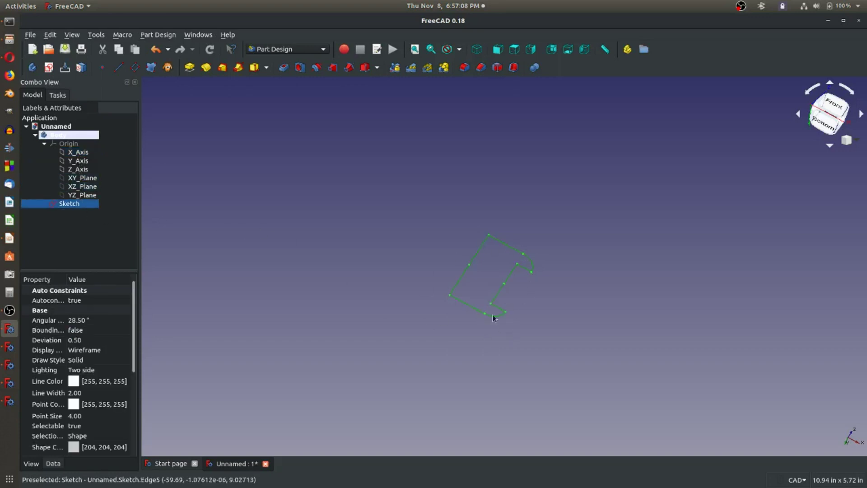
left_click(135, 68)
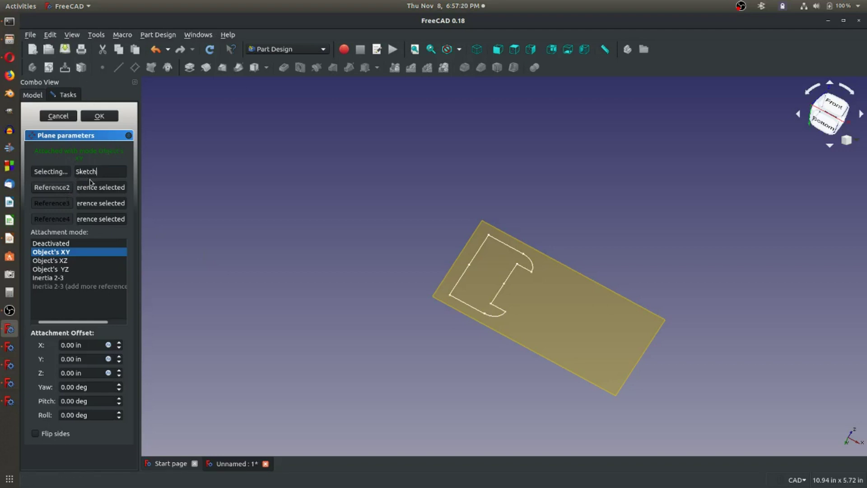
left_click(52, 187)
left_click(64, 188)
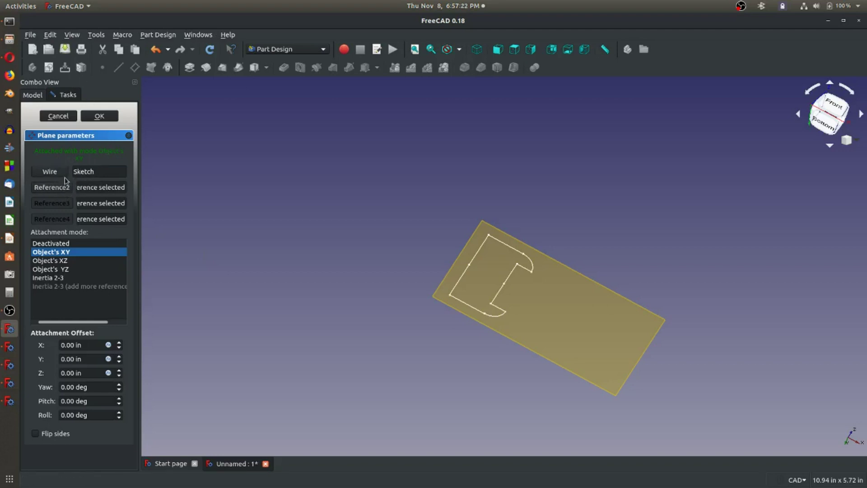
left_click(56, 171)
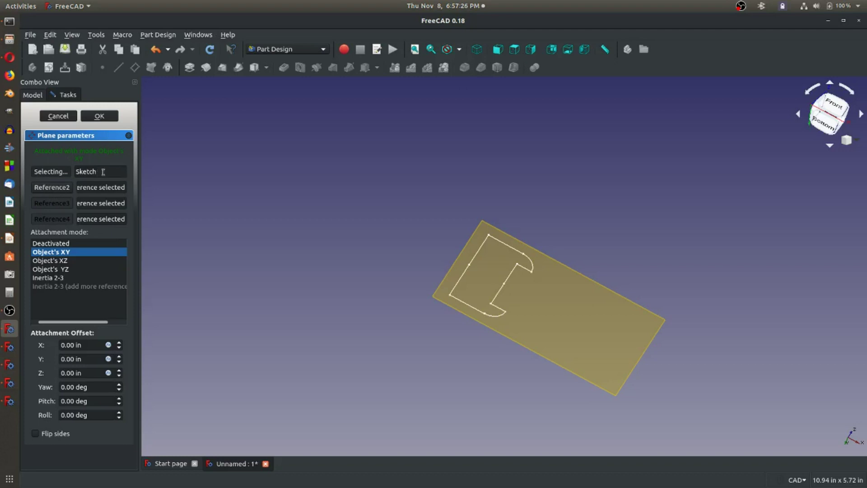
left_click(74, 172)
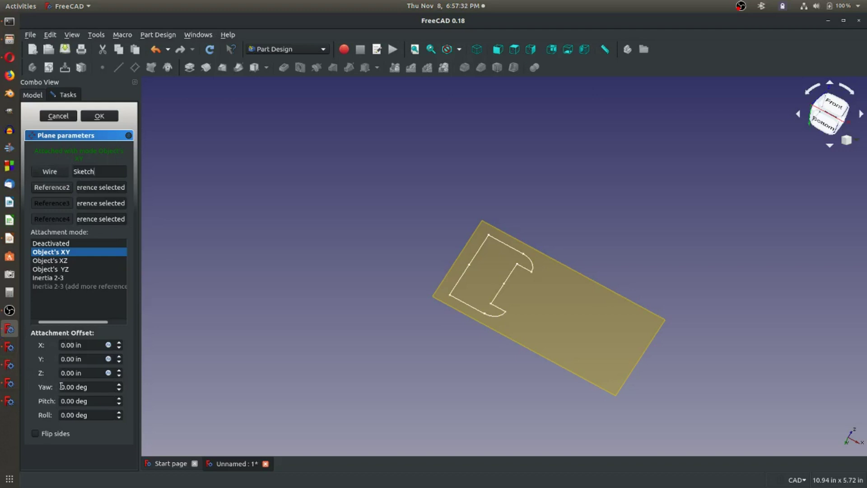
Rotate the datum plane perpendicular to the profile sketch with a yaw of 0 deg and a pitch of 90 deg.
left_click(64, 400)
left_click(85, 415)
left_click_drag(71, 346, 87, 376)
left_click(92, 387)
type("90")
key("BackSpace")
key("BackSpace")
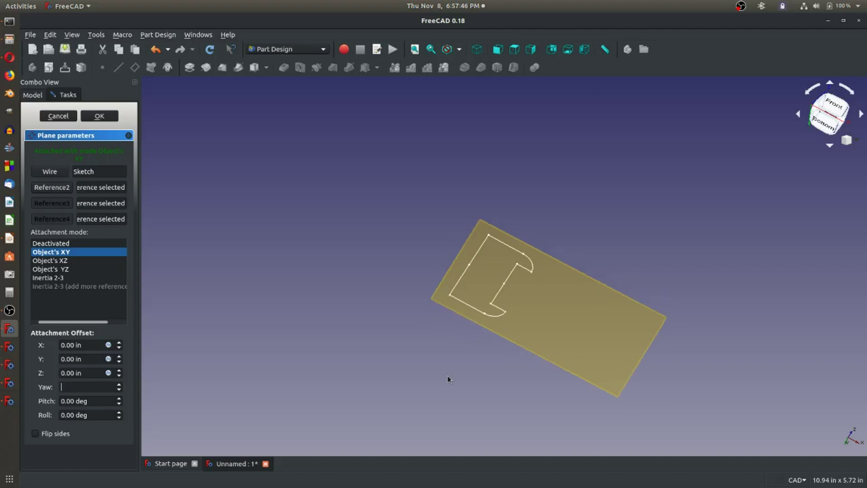
type("0")
key("Tab")
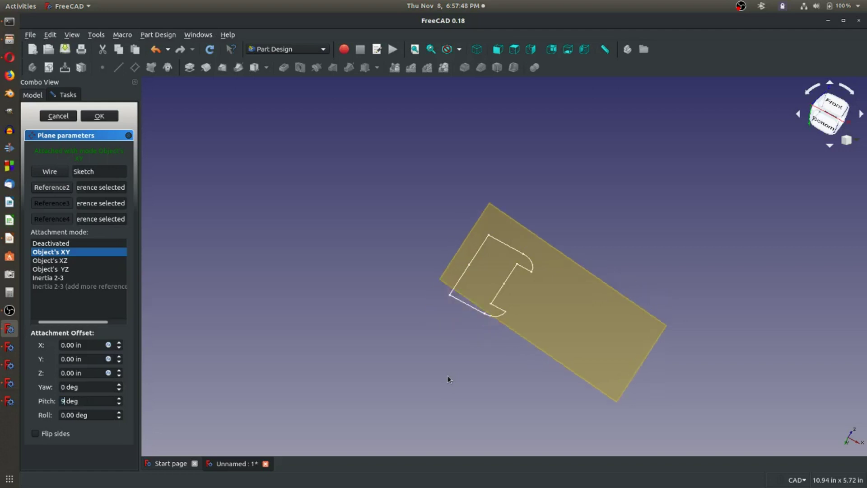
type("90")
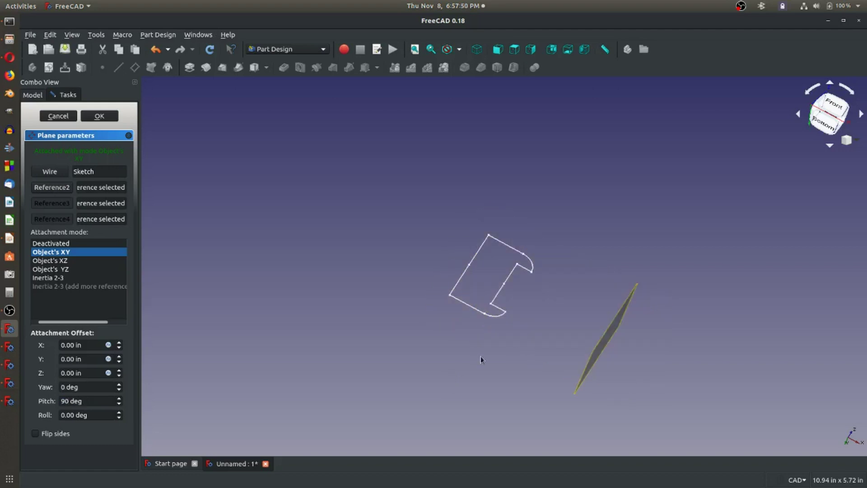
Set the datum plane's X attachment offset to -8 in and accept the plane.
mouse_move(470, 391)
middle_mouse_down()
mouse_move(441, 370)
mouse_move(398, 302)
mouse_move(434, 348)
mouse_move(475, 375)
middle_mouse_up()
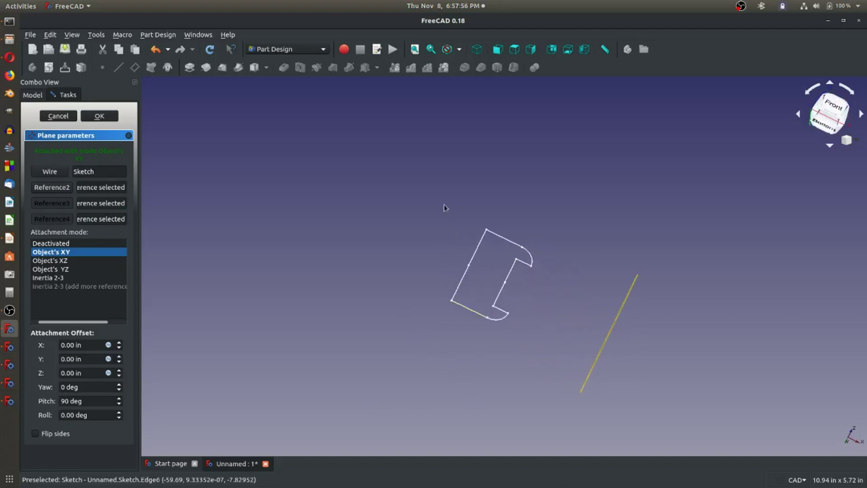
mouse_move(443, 204)
middle_mouse_down()
mouse_move(412, 203)
mouse_move(351, 146)
mouse_move(412, 203)
mouse_move(418, 174)
mouse_move(398, 178)
mouse_move(405, 182)
middle_mouse_up()
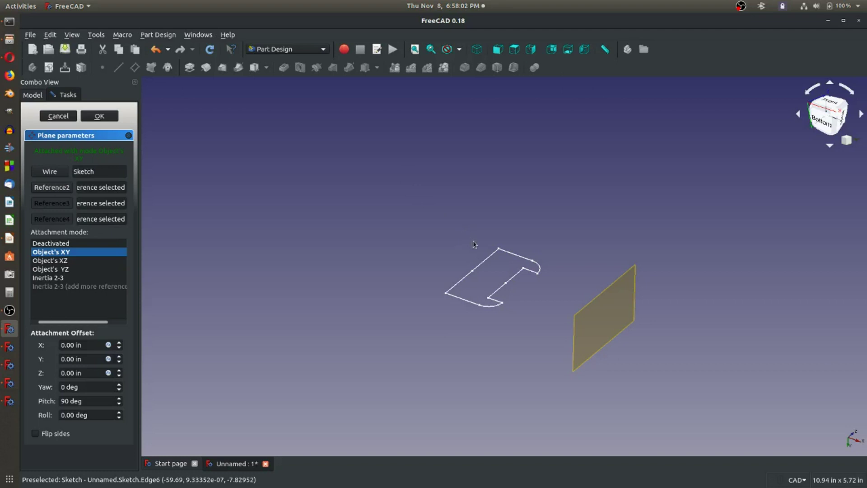
mouse_move(473, 244)
middle_mouse_down()
mouse_move(428, 254)
mouse_move(453, 232)
mouse_move(493, 225)
middle_mouse_up()
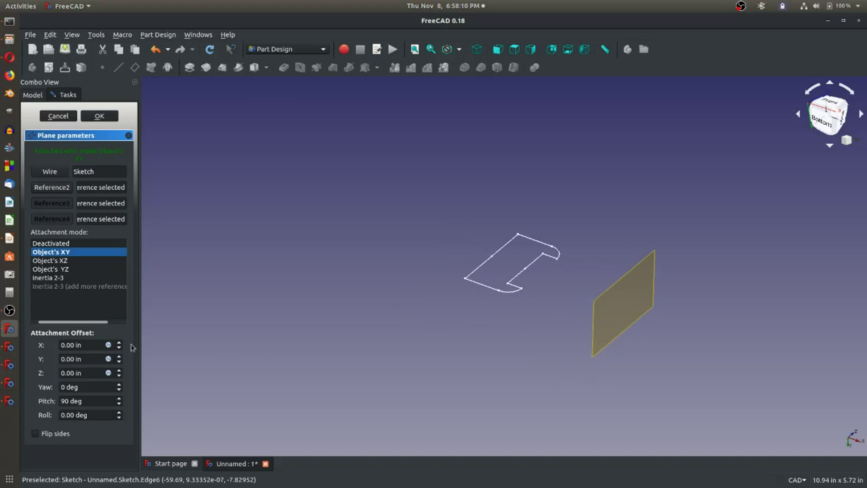
left_click(92, 346)
type("8")
scroll(418, 297, "down", 6)
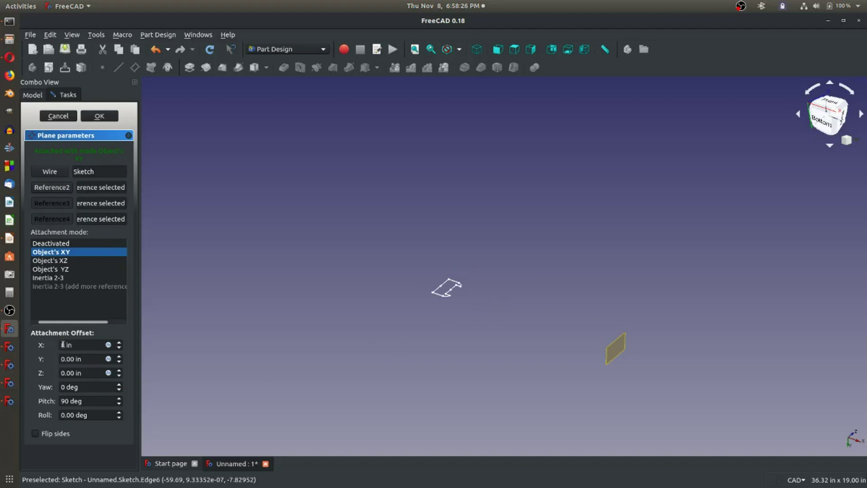
type("-8")
left_click(100, 117)
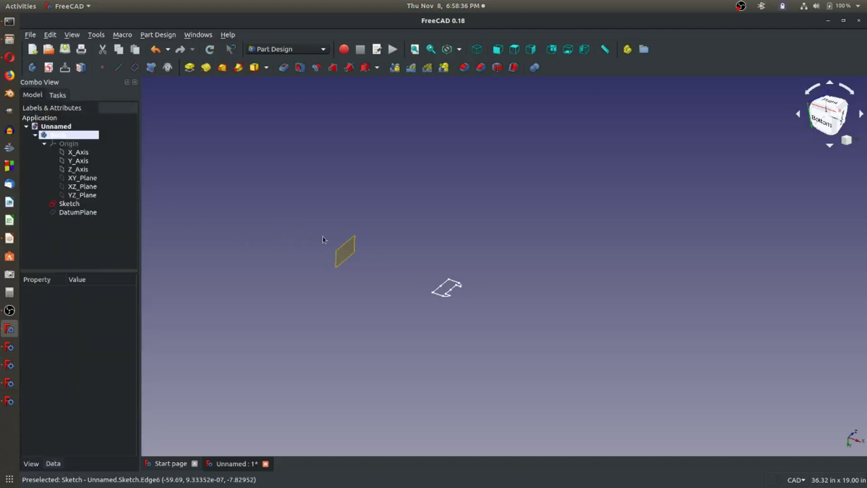
Start a new sketch on the datum plane.
left_click(346, 251)
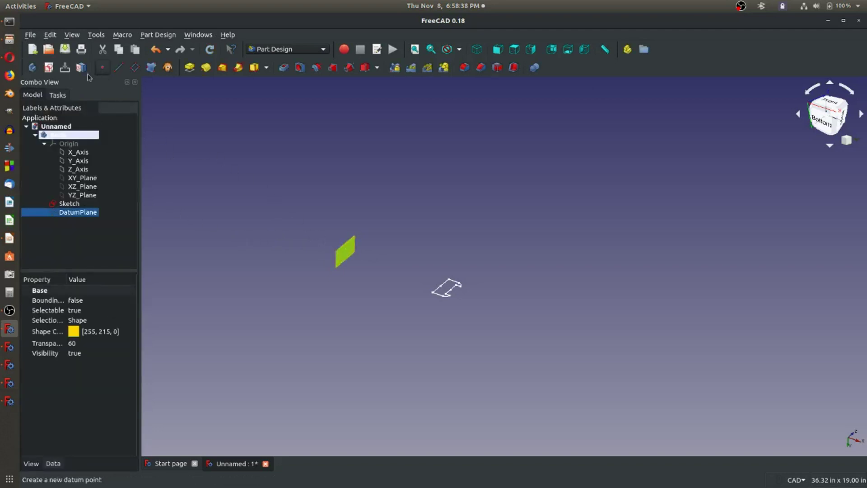
left_click(48, 68)
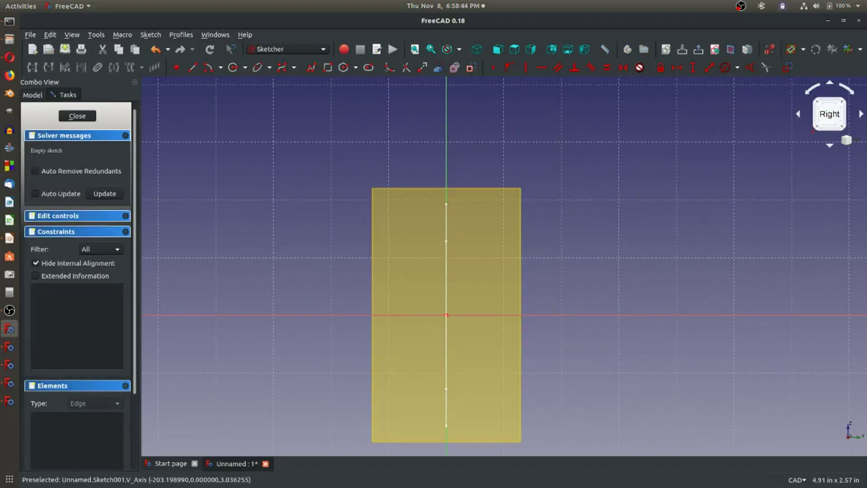
Examine the new sketch plane's placement relative to the profile from several angles, ending on the right view.
key("alt+Tab")
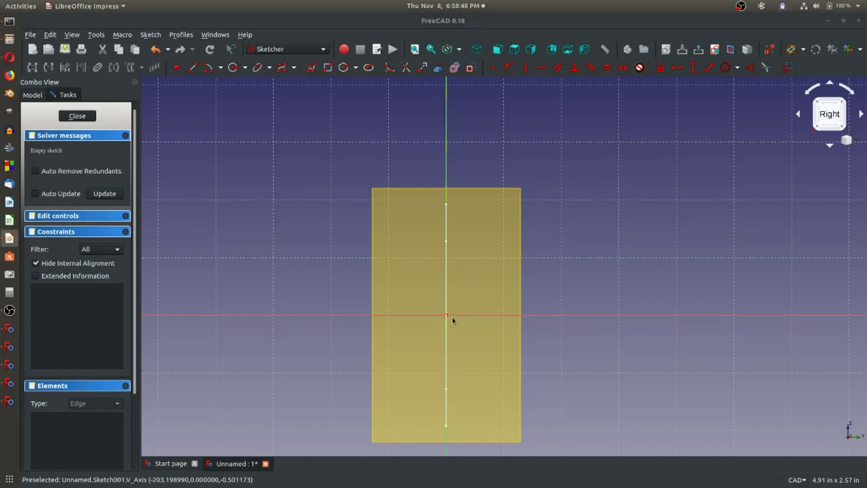
mouse_move(500, 322)
middle_mouse_down()
mouse_move(424, 267)
mouse_move(486, 304)
middle_mouse_up()
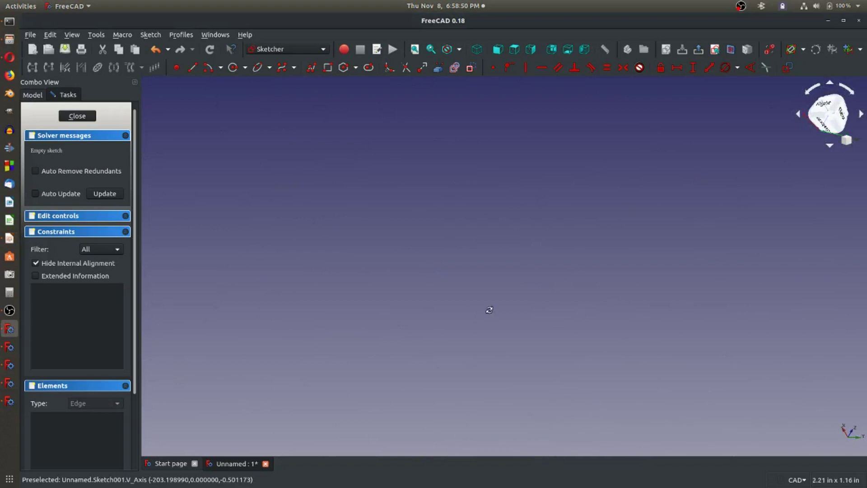
scroll(501, 318, "down", 2)
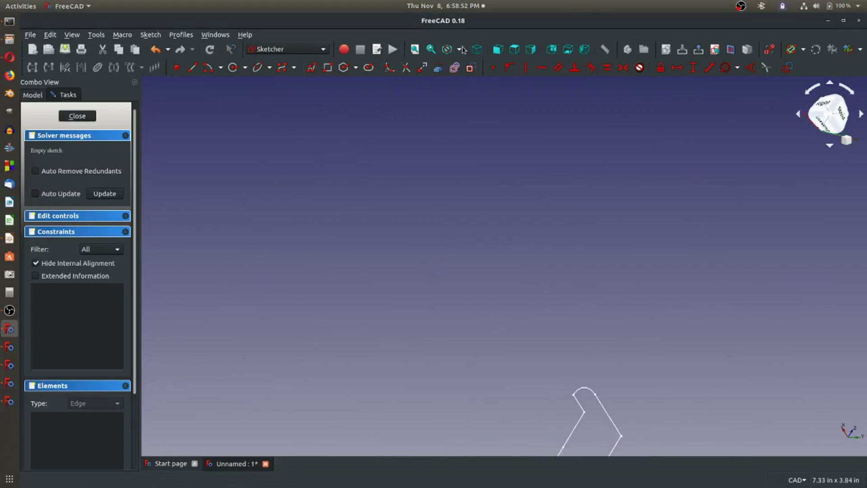
left_click(414, 49)
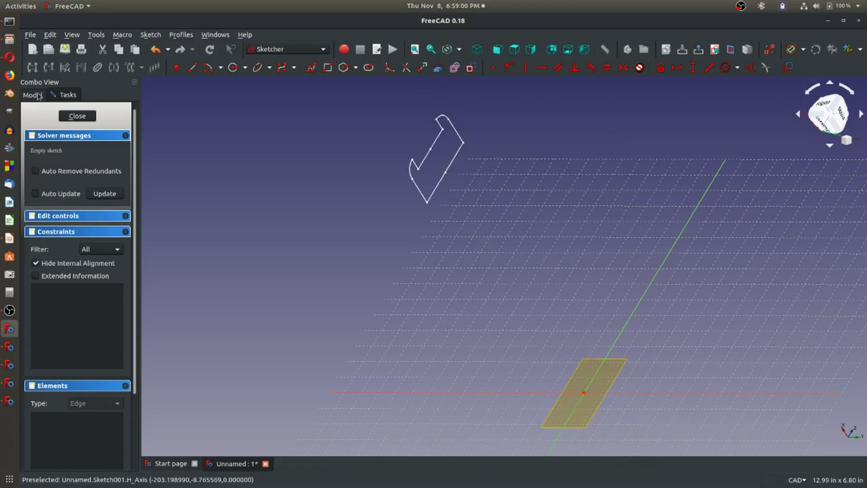
left_click(497, 49)
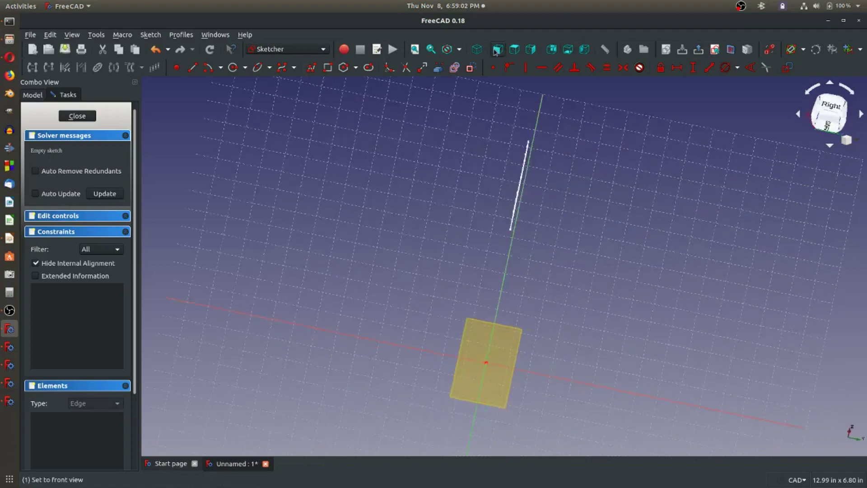
left_click(514, 49)
left_click(530, 49)
scroll(585, 234, "down", 2)
scroll(598, 250, "up", 4)
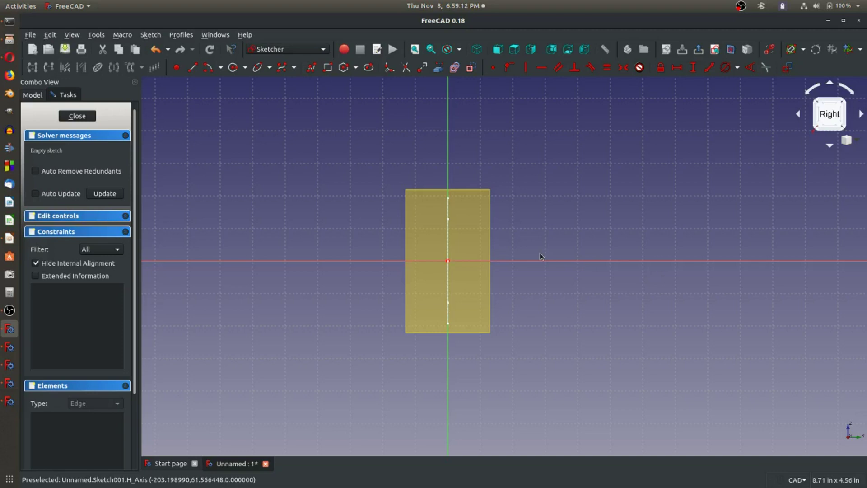
Draw a line about 24 mm long upward from the horizontal axis, about 61 mm from the origin, and constrain it vertical.
left_click(193, 68)
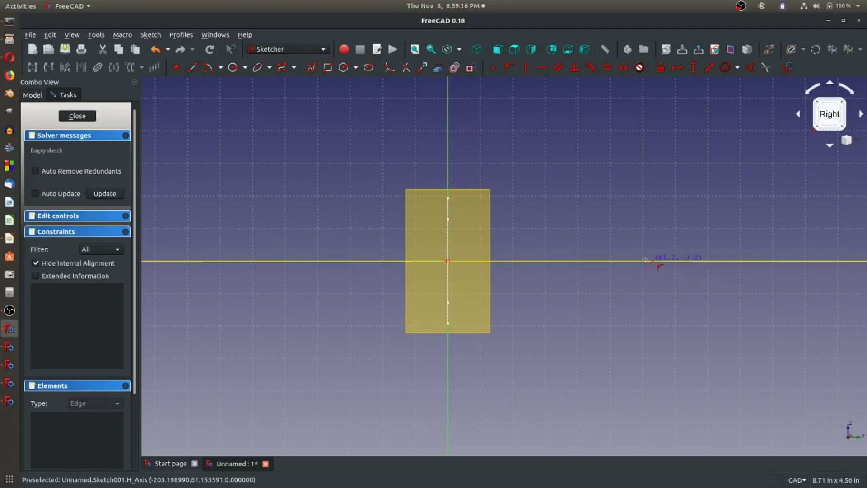
left_click(644, 260)
left_click(649, 182)
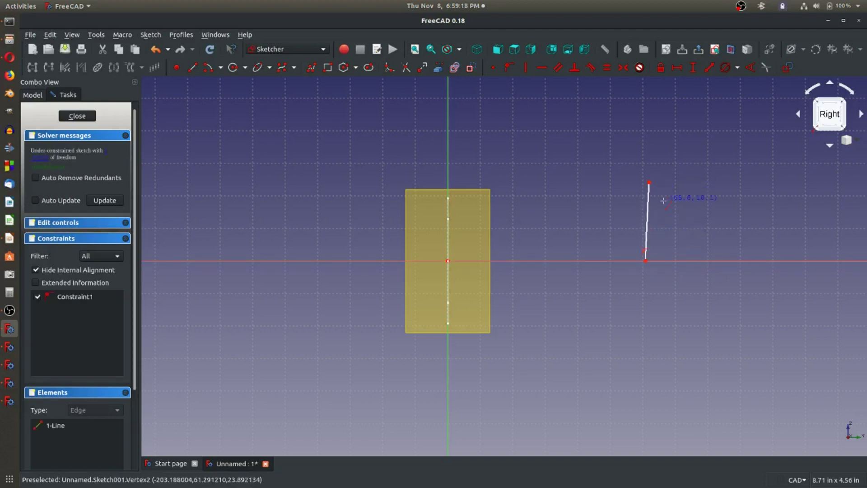
left_click(649, 211)
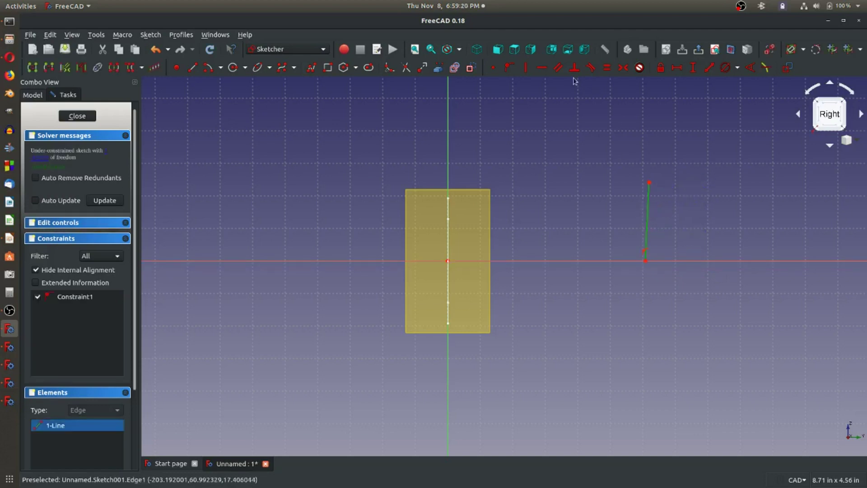
left_click(526, 67)
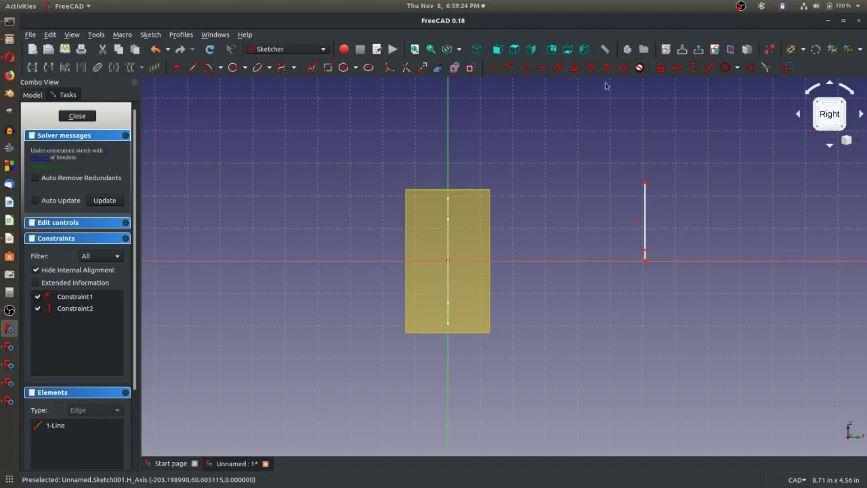
Constrain the horizontal distance between the origin and the vertical line's lower endpoint to 2.5 in.
left_click(676, 67)
left_click(644, 260)
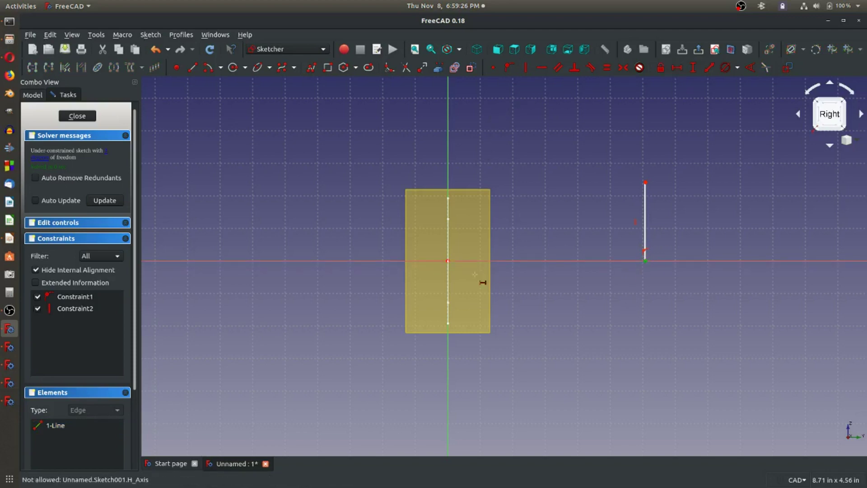
left_click(447, 260)
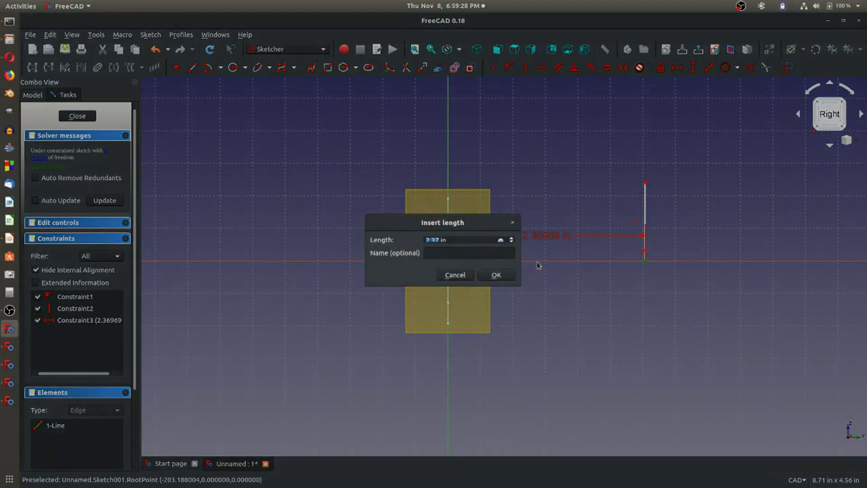
type("2.5")
key("Return")
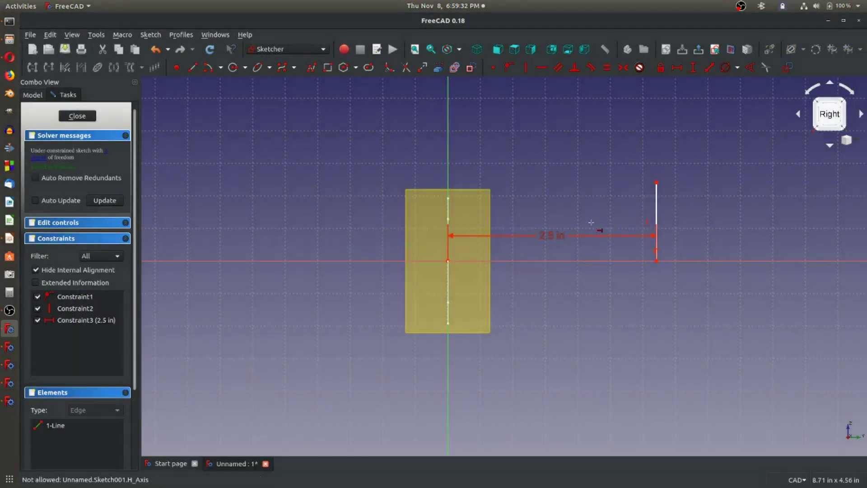
Constrain the vertical line's length to 1.125 in.
left_click(693, 67)
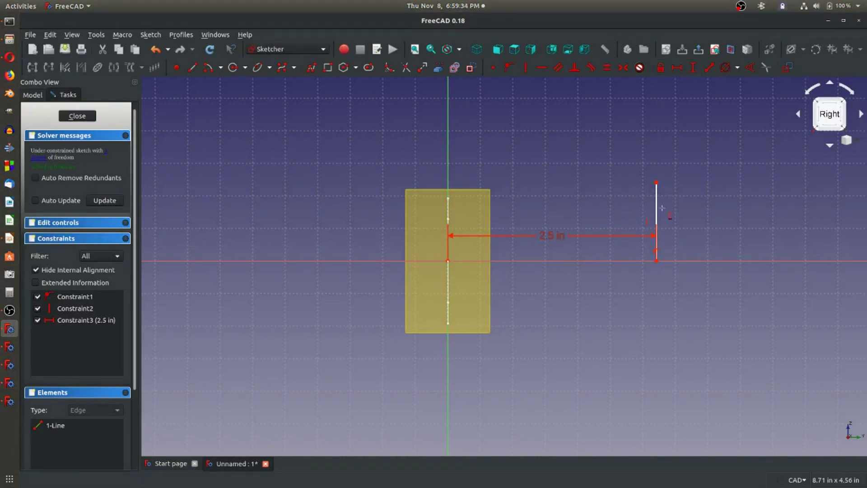
left_click(656, 208)
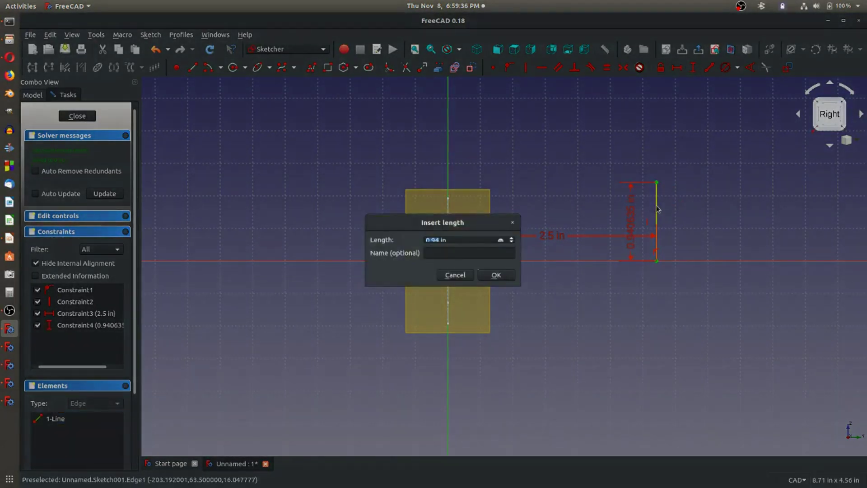
type("1")
key("Return")
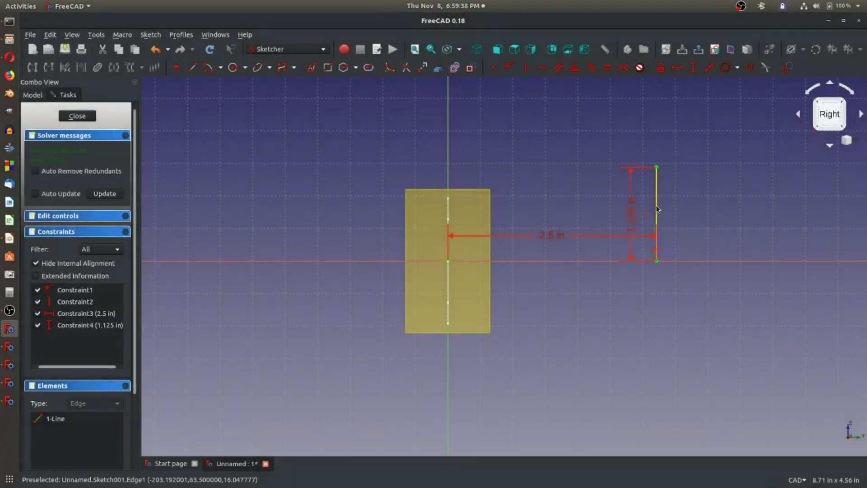
left_click(654, 197)
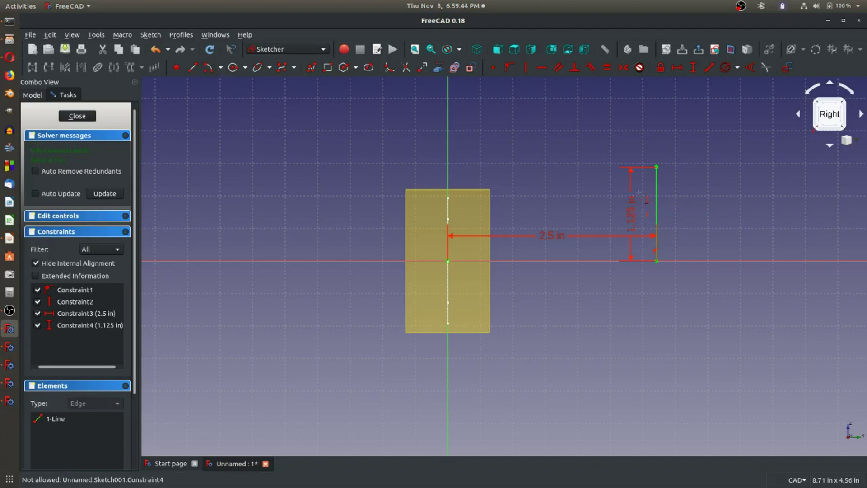
Draw a short horizontal line outward from the vertical line's upper endpoint, about 0.32 in long, and constrain its horizontal length to 0.1 in.
key("l")
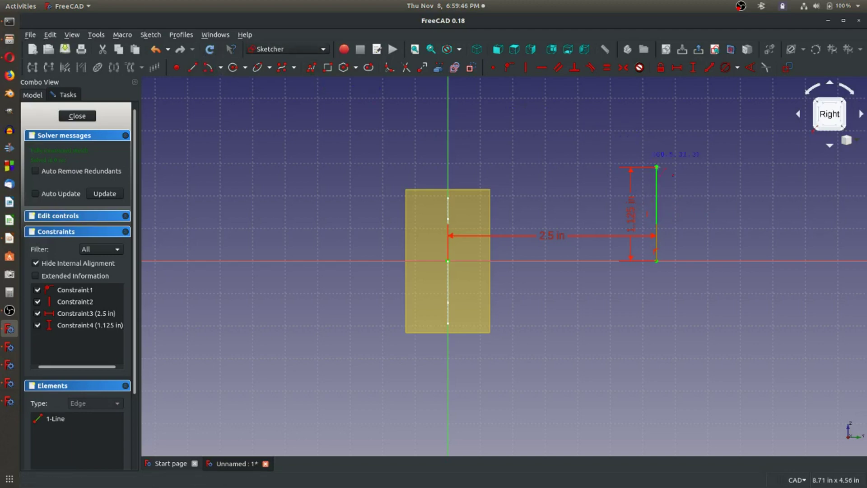
left_click(656, 166)
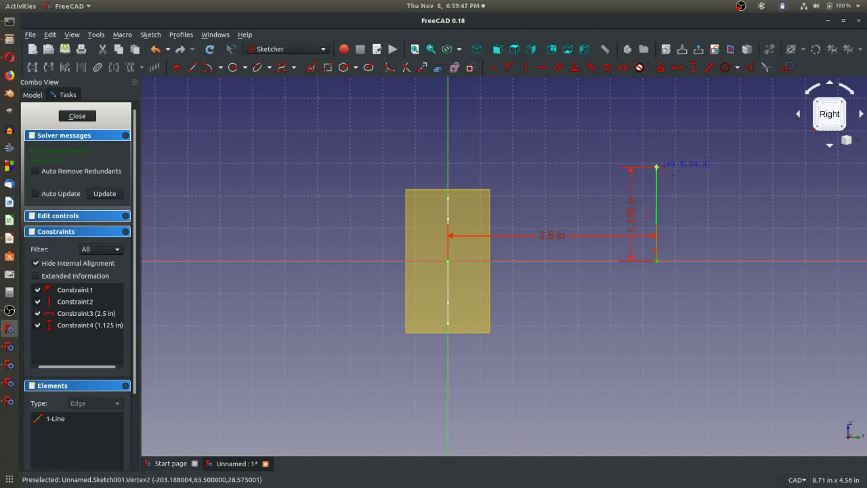
left_click(683, 166)
left_click(677, 68)
left_click(671, 167)
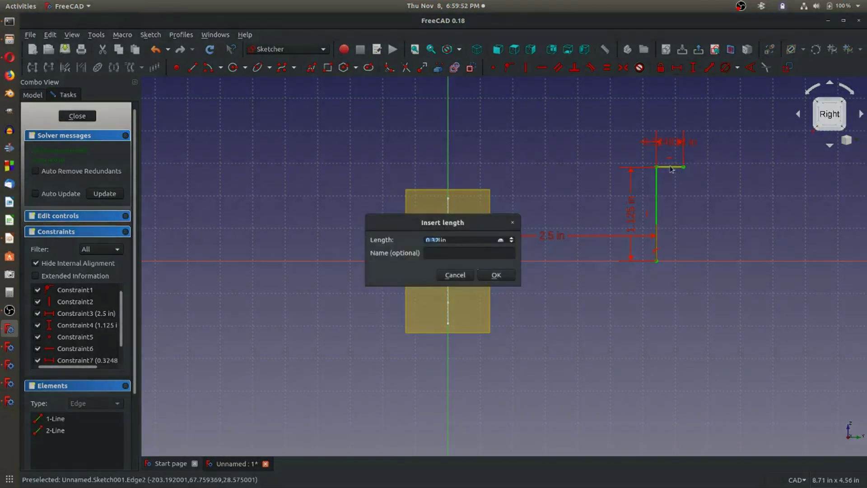
type("1")
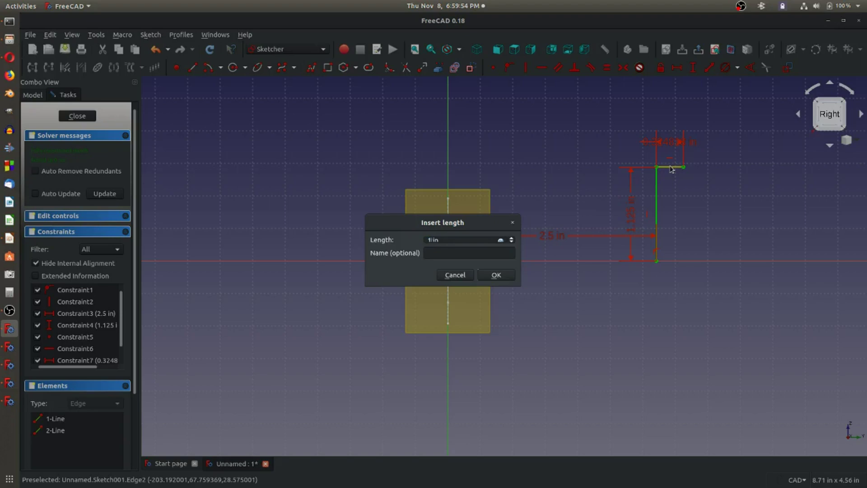
key("Return")
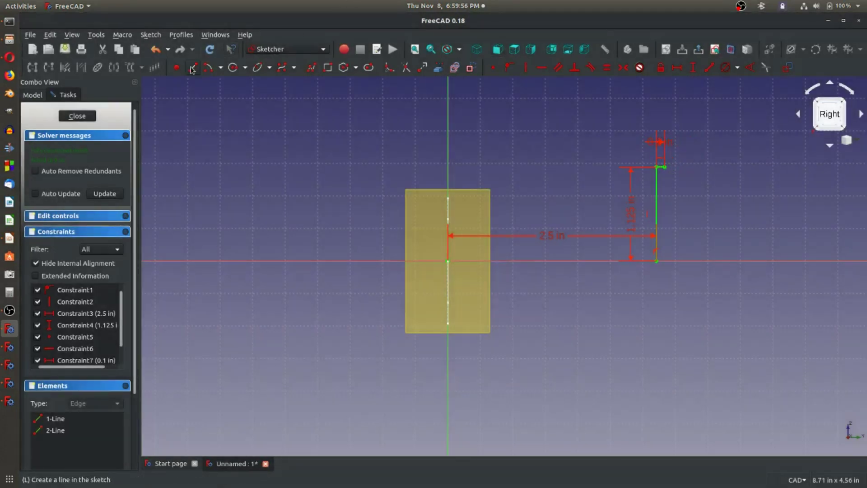
Draw a roughly quarter-circle arc of about 4.6 mm radius, starting at the short horizontal line's outer end and curving downward.
left_click(208, 67)
left_click(664, 167)
key("Escape")
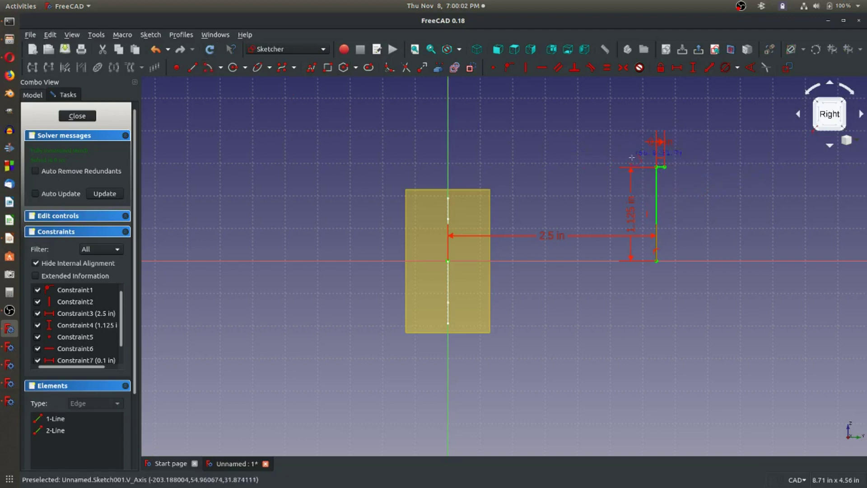
left_click(667, 181)
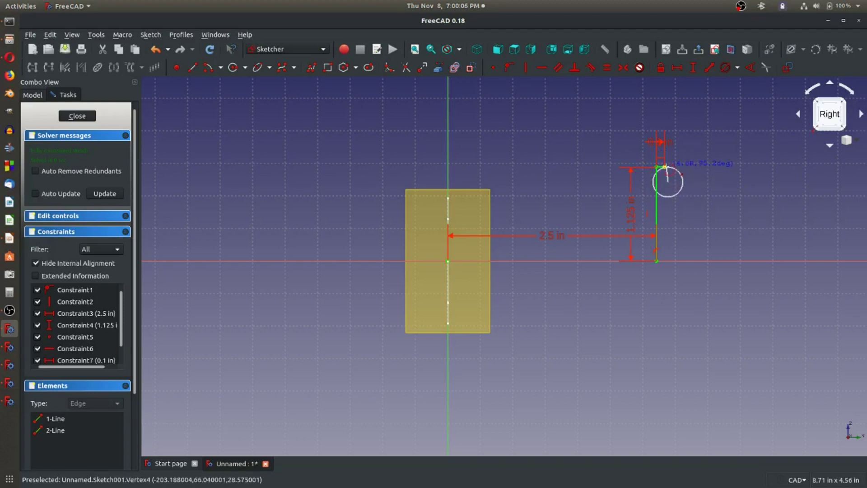
left_click(667, 167)
left_click(682, 180)
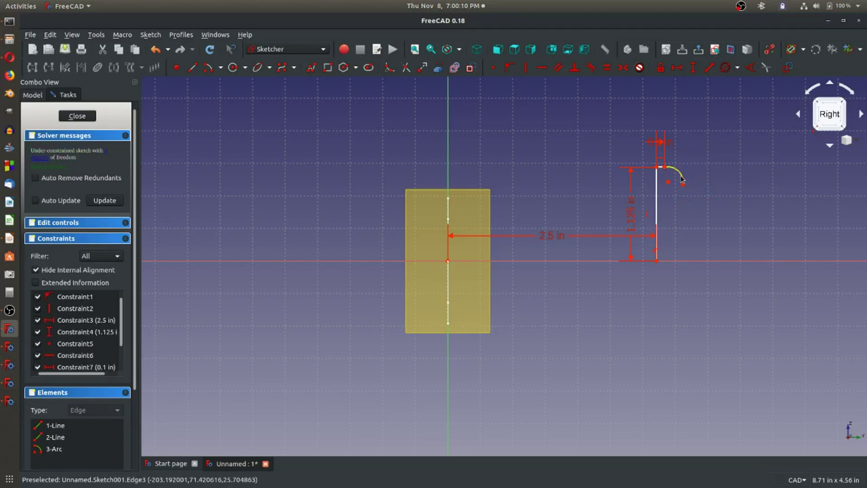
Constrain the arc tangent to the short horizontal line at their shared endpoint.
left_click(683, 180)
scroll(660, 170, "up", 5)
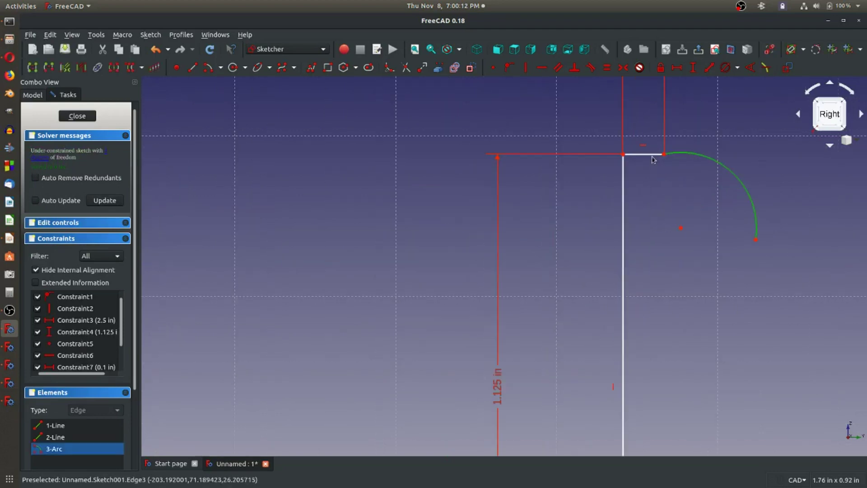
left_click(653, 160)
left_click(656, 154)
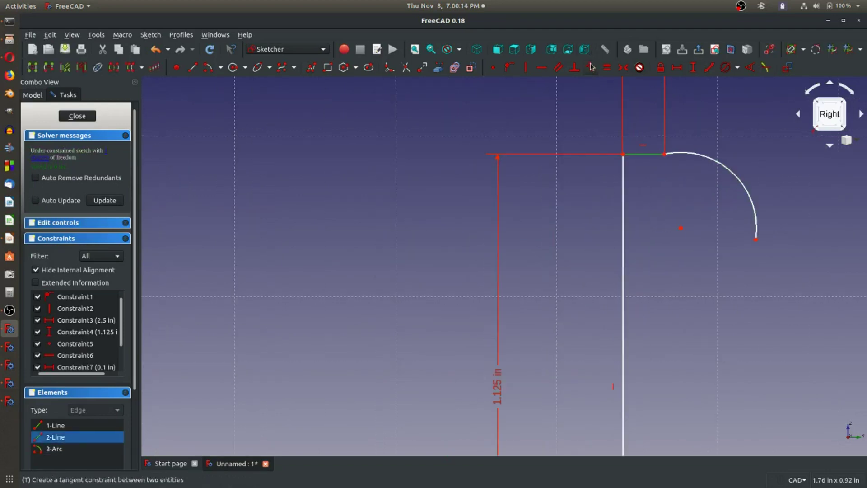
left_click(590, 66)
left_click(529, 282)
left_click(682, 270)
left_click(652, 155)
left_click(677, 153)
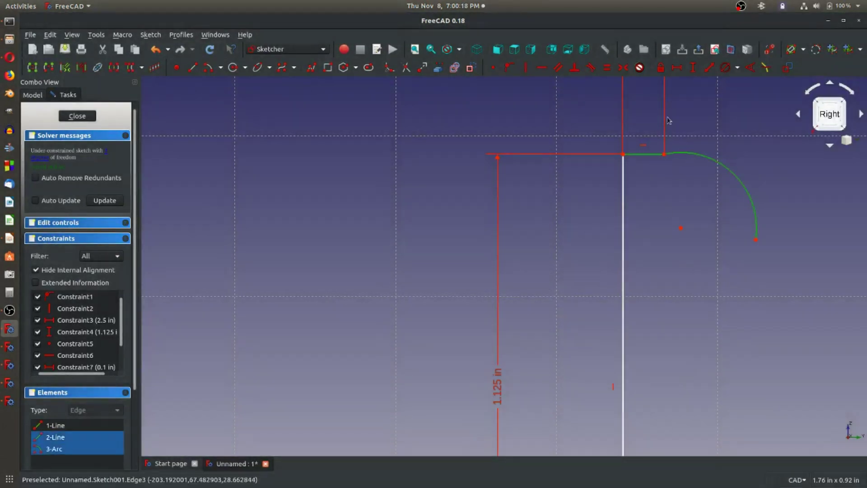
left_click(591, 67)
left_click(535, 268)
Draw a vertical construction line from the arc's lower endpoint down to the horizontal axis.
scroll(555, 247, "down", 4)
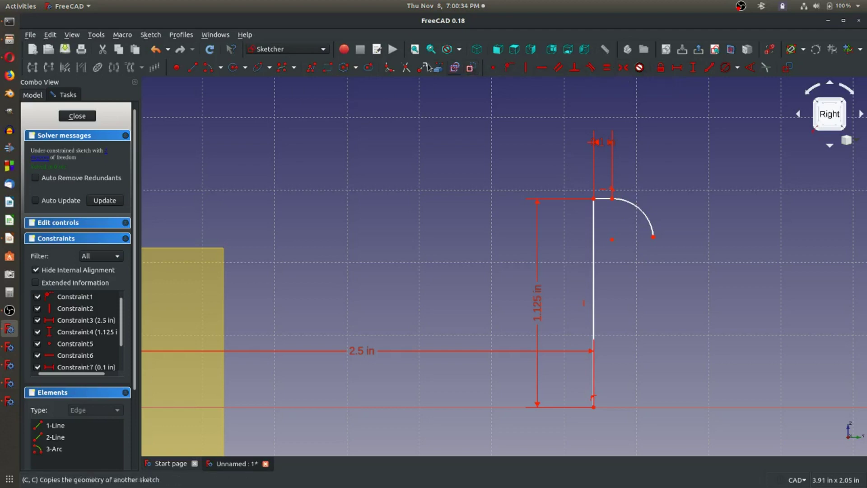
left_click(653, 236)
left_click(653, 405)
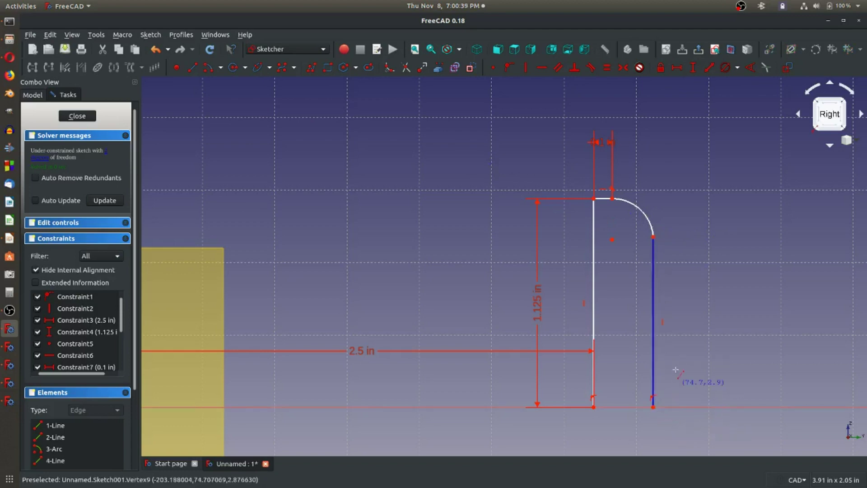
Constrain the arc tangent to the vertical construction line.
left_click(649, 224)
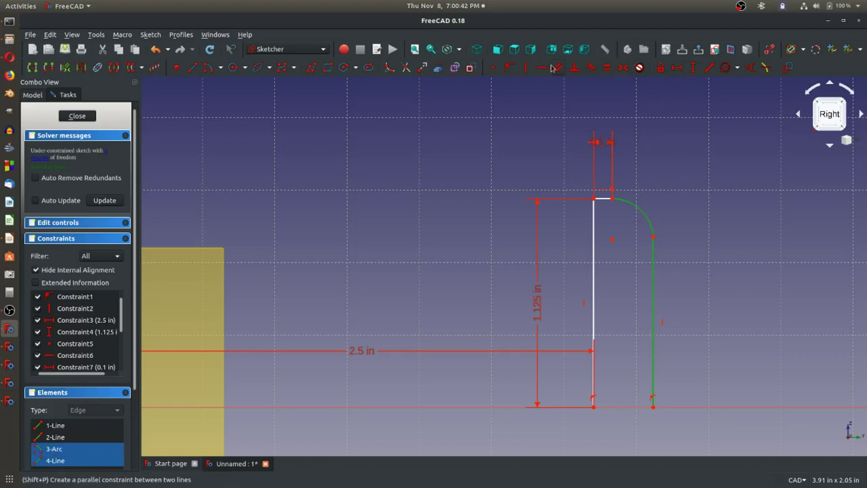
left_click(525, 67)
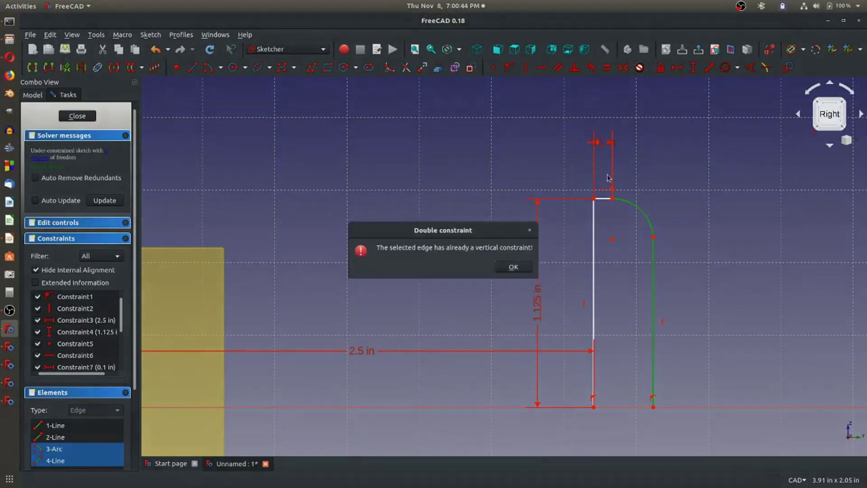
left_click(525, 266)
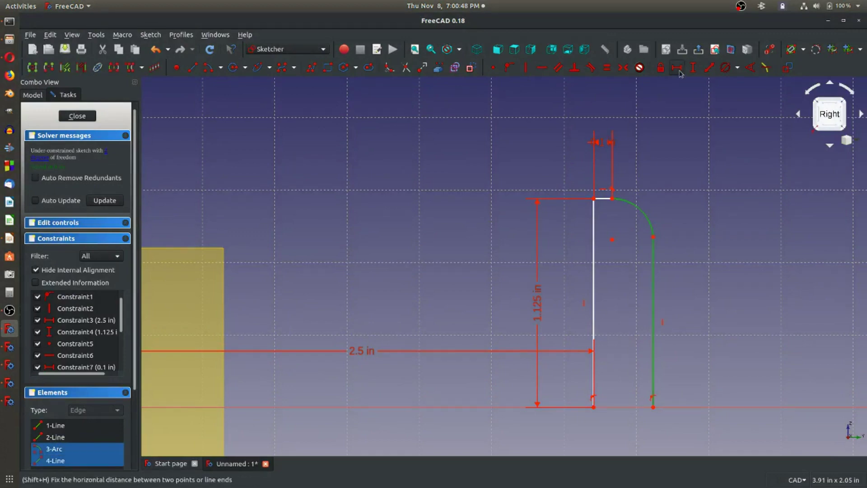
left_click(590, 67)
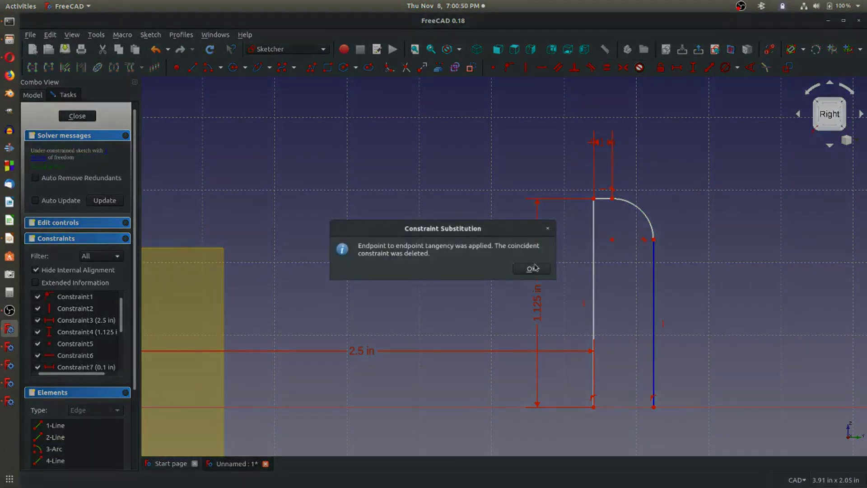
left_click(533, 268)
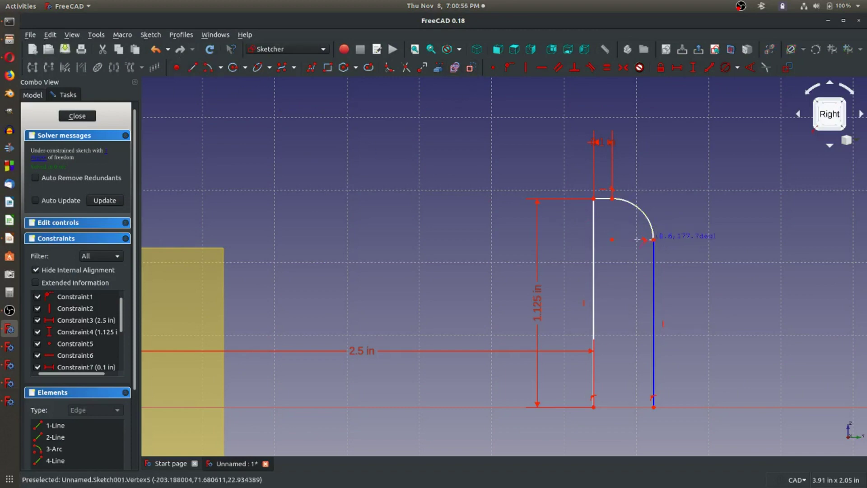
Draw a short horizontal line inward from the arc's lower end and a vertical line from there down to the horizontal axis.
left_click(632, 240)
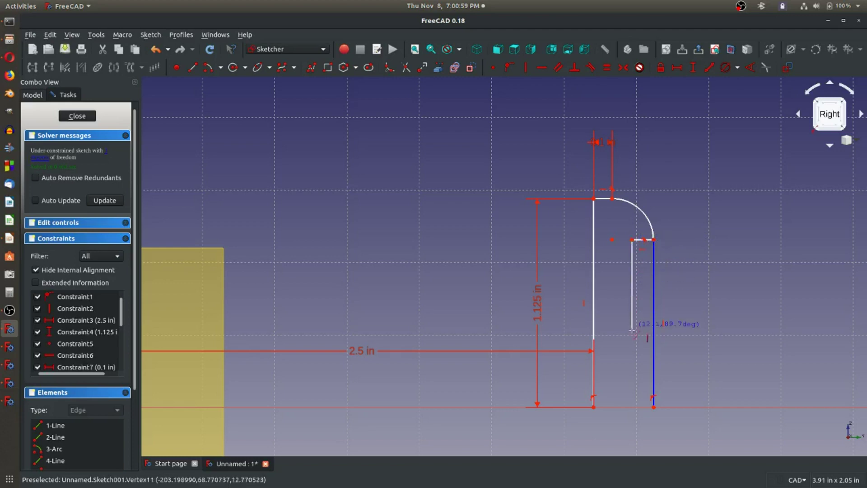
left_click(635, 408)
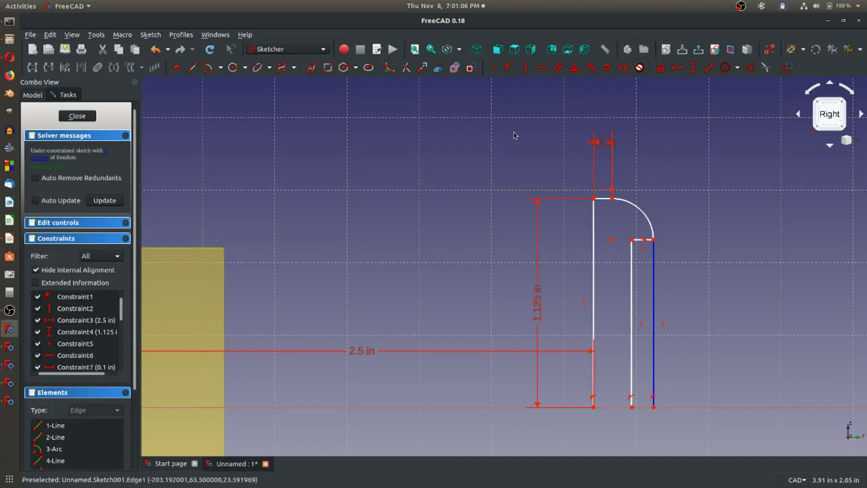
left_click(689, 72)
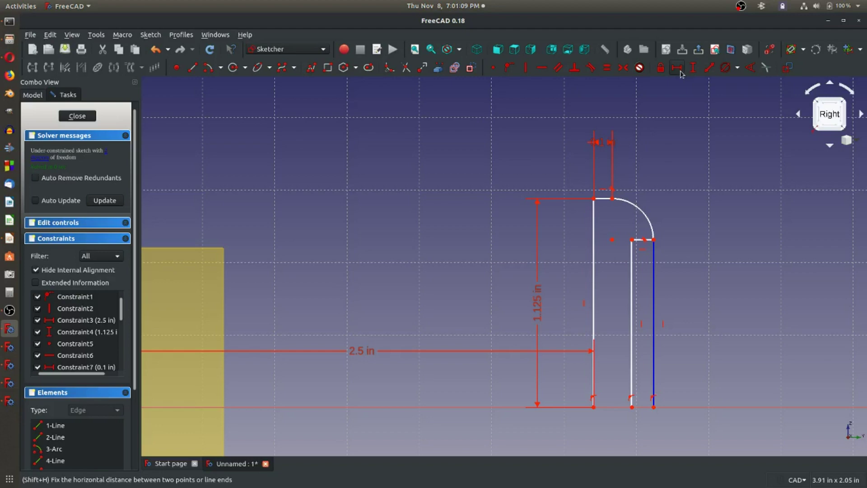
left_click(631, 297)
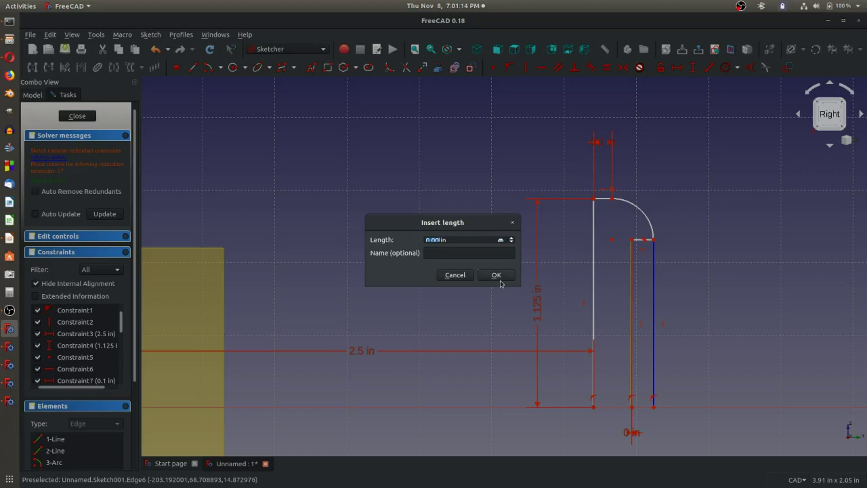
left_click(471, 275)
left_click(676, 67)
left_click(632, 298)
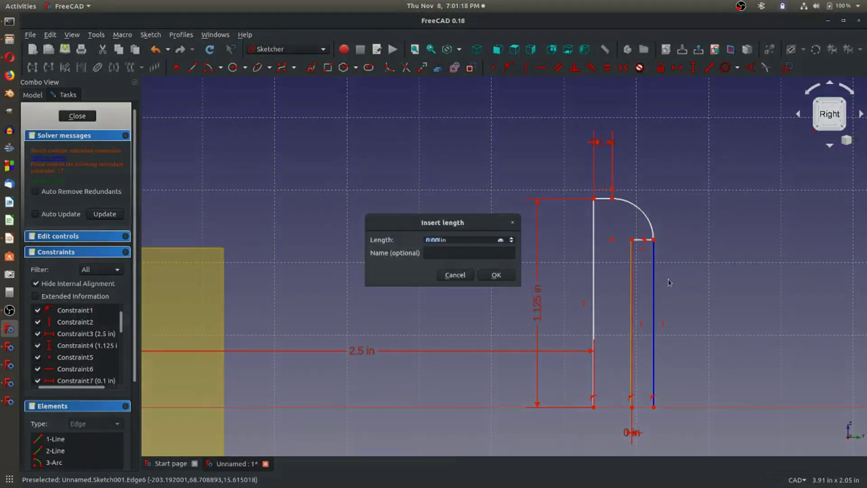
left_click(455, 274)
scroll(533, 289, "down", 2)
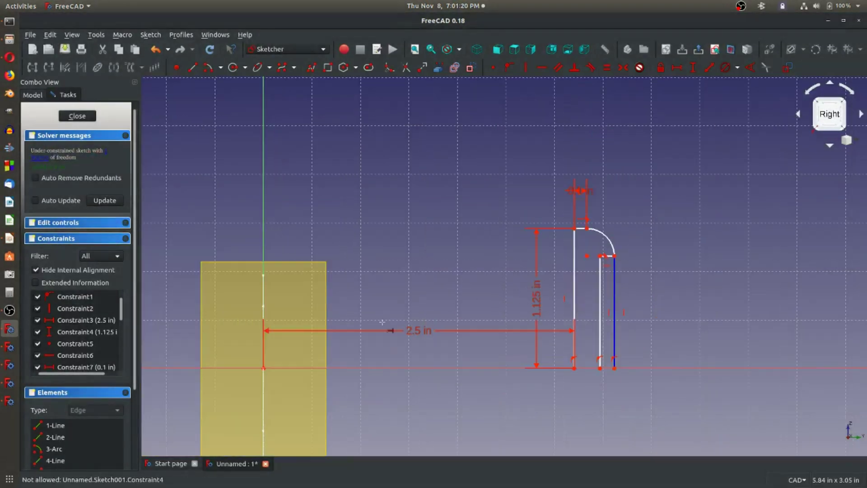
key("Escape")
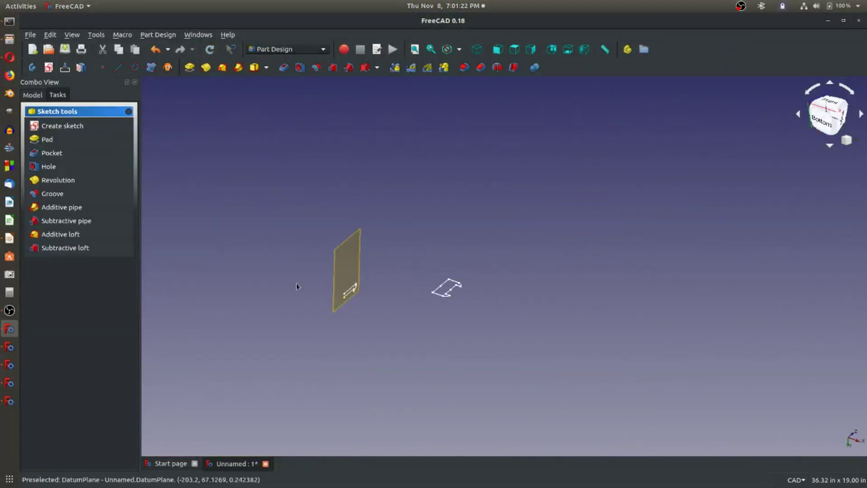
Reopen Sketch001 for editing.
left_click(33, 95)
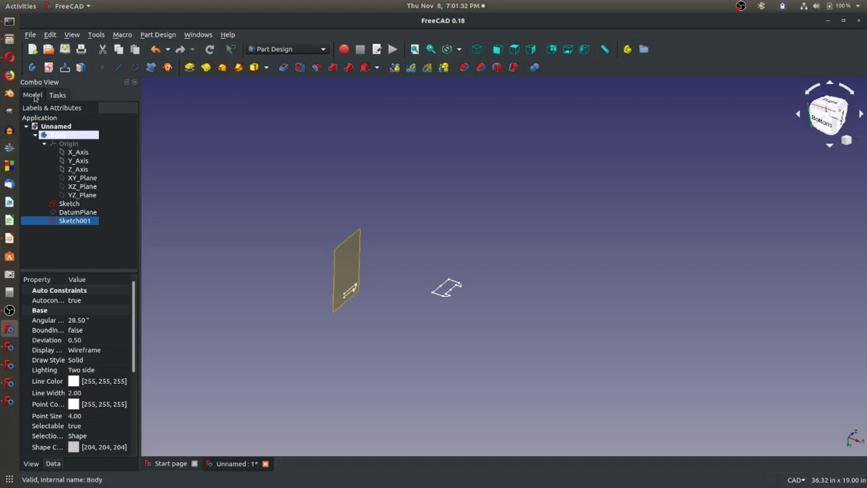
double_click(75, 221)
scroll(497, 312, "down", 3)
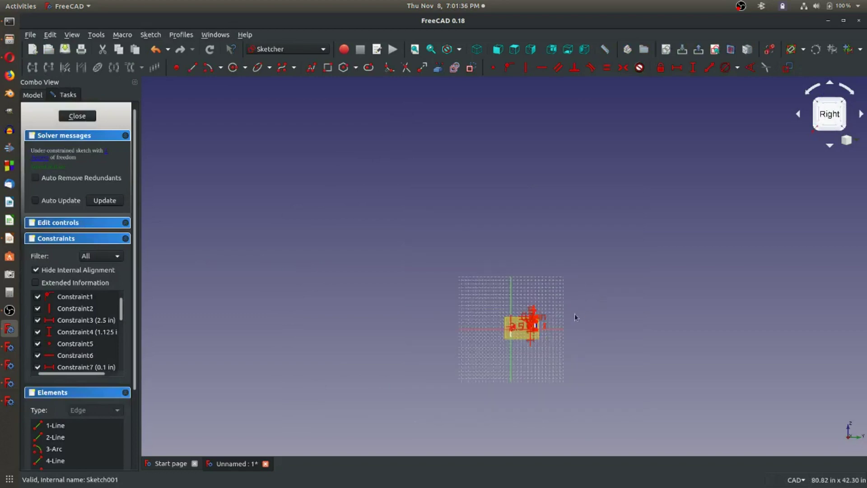
scroll(555, 336, "up", 4)
scroll(715, 171, "up", 3)
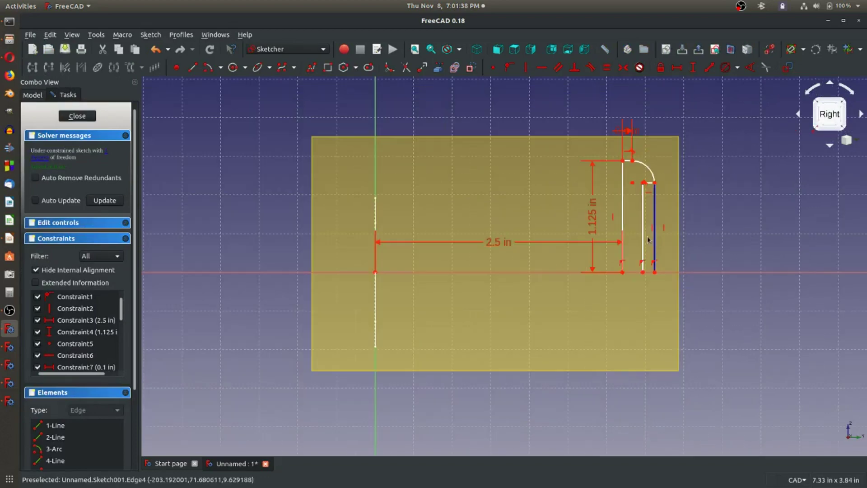
Constrain the horizontal distance between the origin and the lower endpoint of the vertical line beside the construction line to 3 in.
key("shift+h")
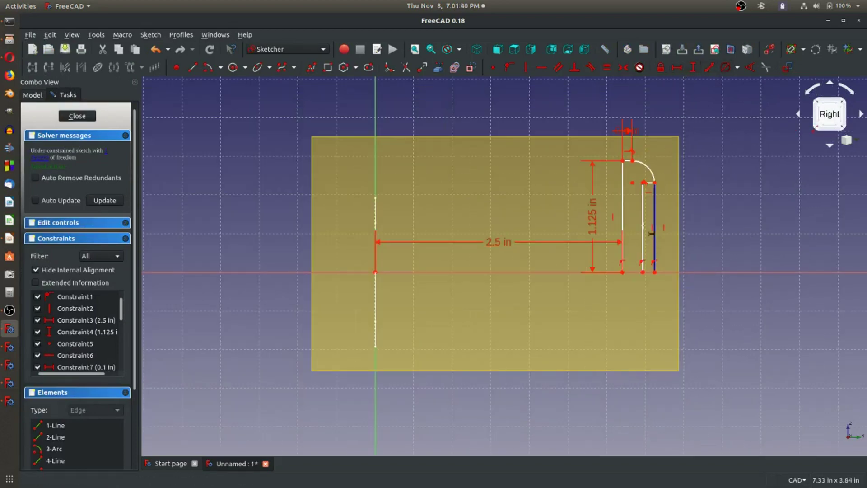
left_click(642, 272)
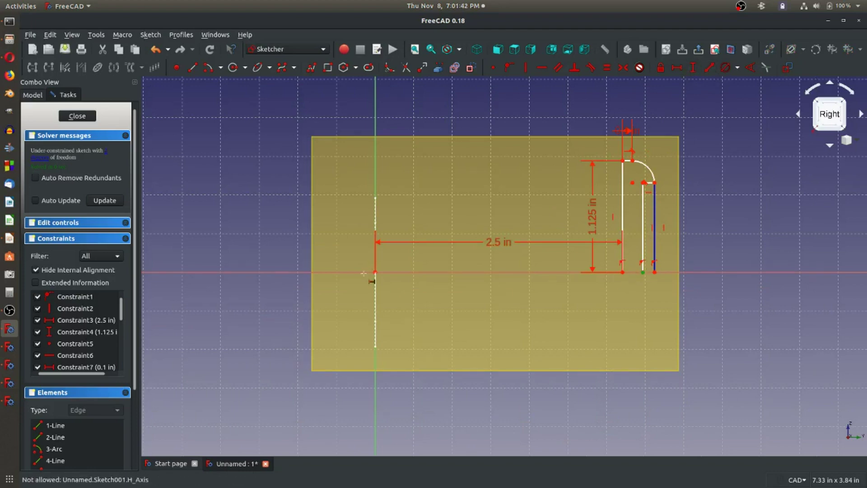
left_click(374, 273)
type("3")
key("Return")
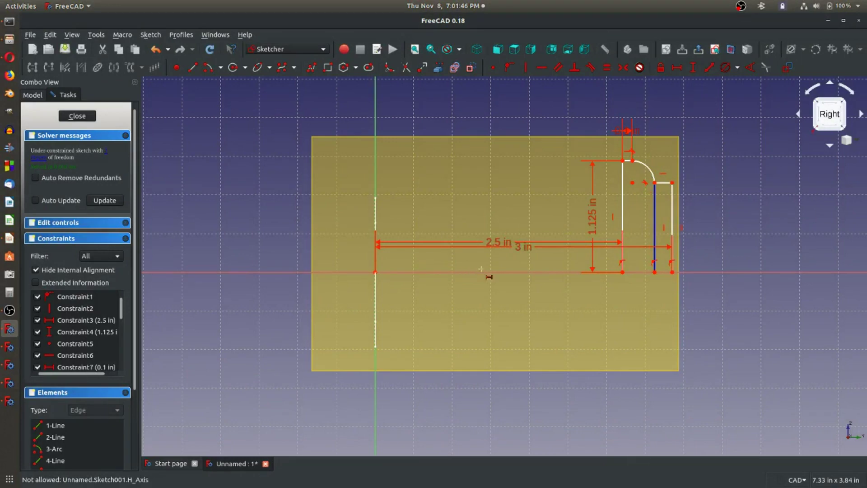
Delete the 3 in horizontal dimension and move the inner vertical line between the profile's long vertical line and the construction line.
right_click(522, 248)
left_click(522, 249)
key("Delete")
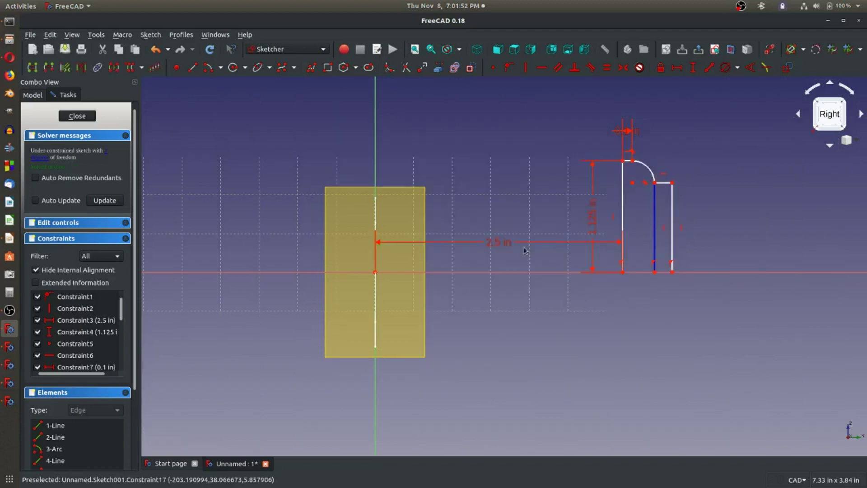
left_click_drag(673, 183, 639, 185)
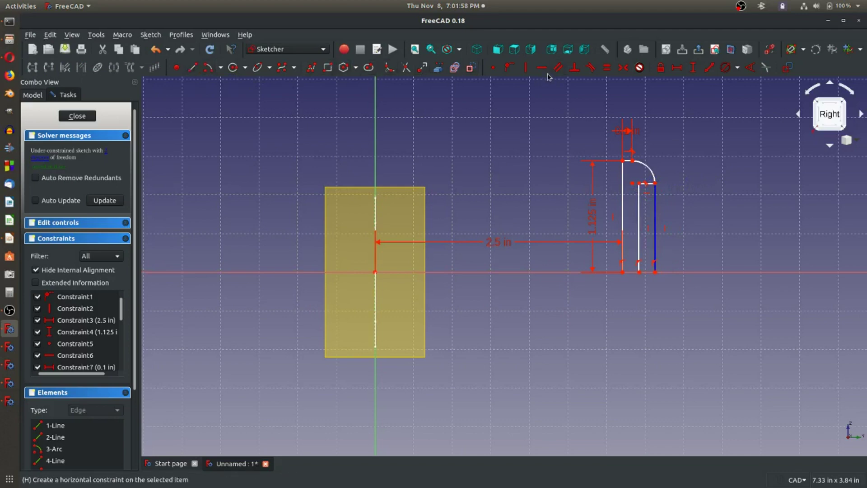
Constrain the horizontal distance between the lower endpoints of the long vertical line and the short vertical line to 0.5 in.
left_click(676, 67)
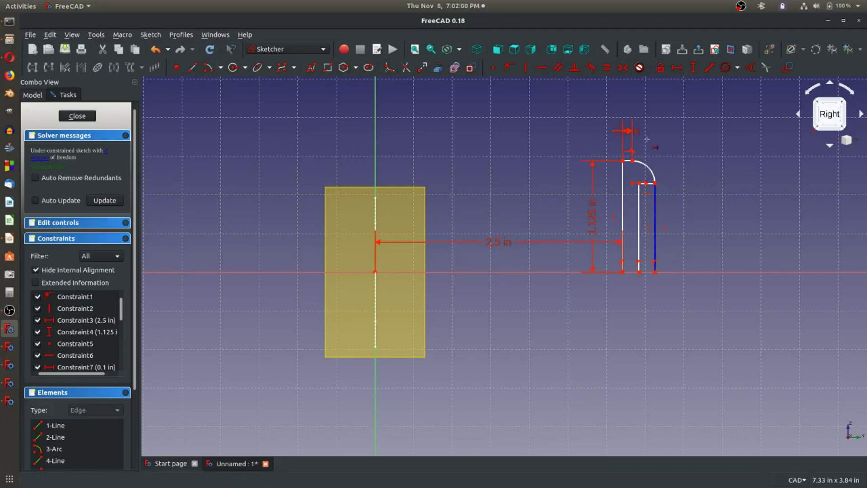
left_click(623, 272)
type("0.5")
key("Return")
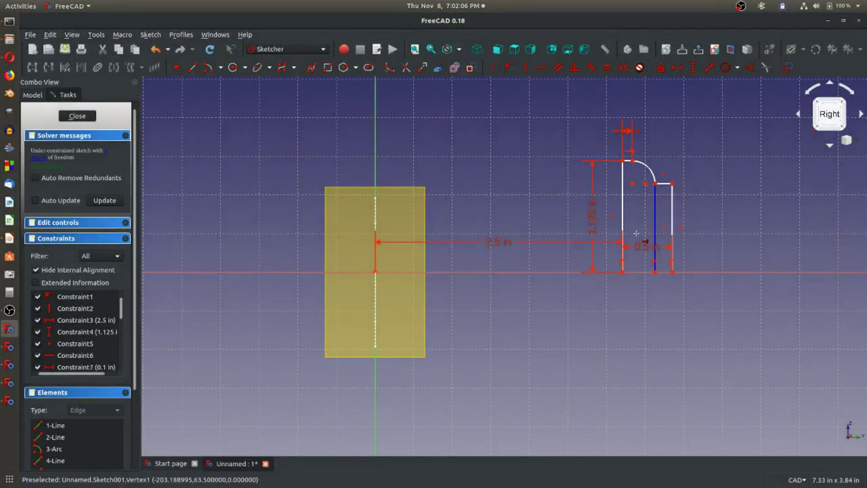
Set the horizontal distance between the long and short vertical lines to 0.125 in.
double_click(642, 246)
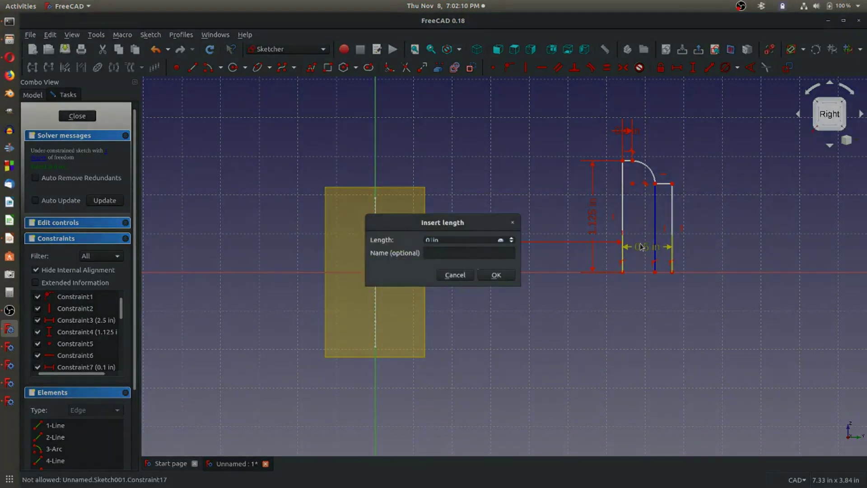
type("0.12")
key("Return")
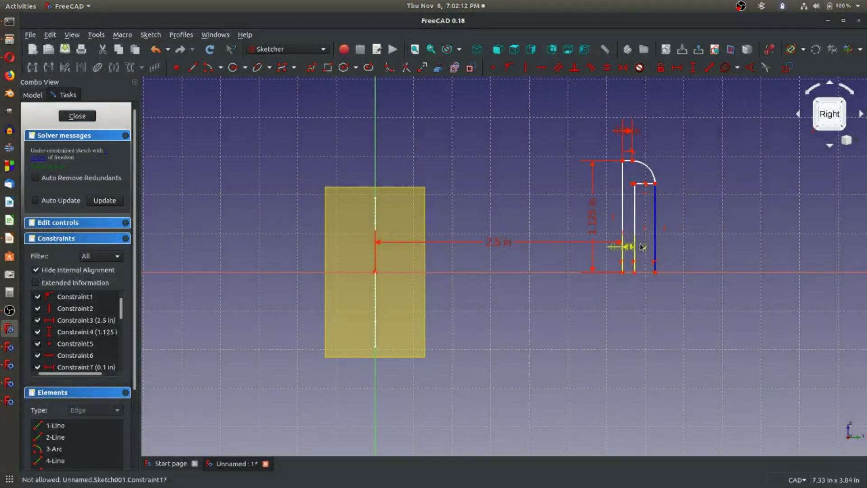
scroll(628, 219, "down", 4)
scroll(624, 156, "up", 10)
left_click(625, 152)
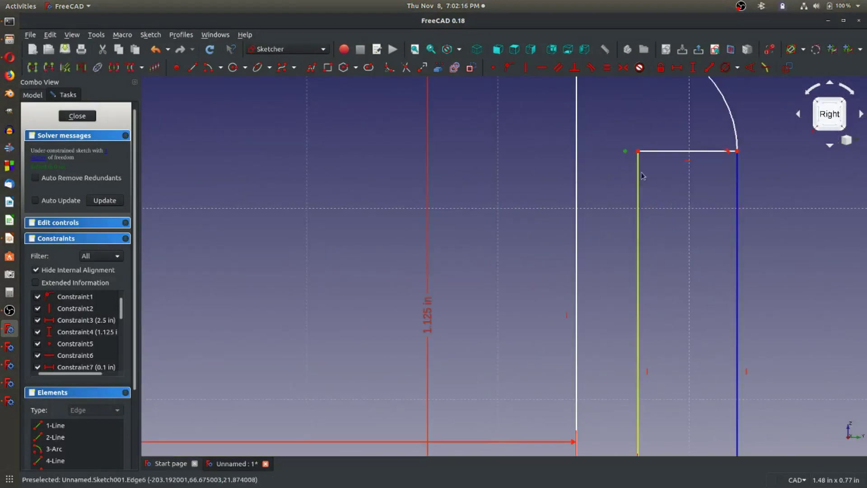
scroll(621, 177, "down", 3)
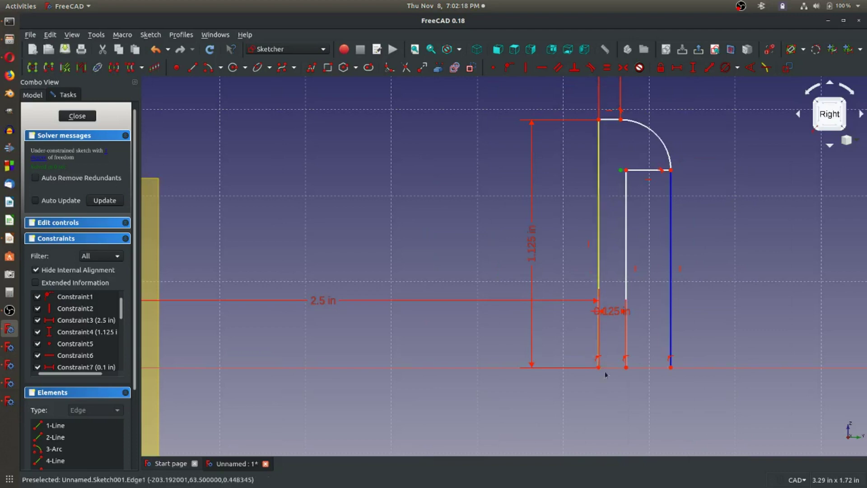
Enlarge the arc by moving its lower end outward, and constrain the short vertical line's vertical length to 0.75 in.
left_click(678, 185)
left_click_drag(672, 172, 691, 160)
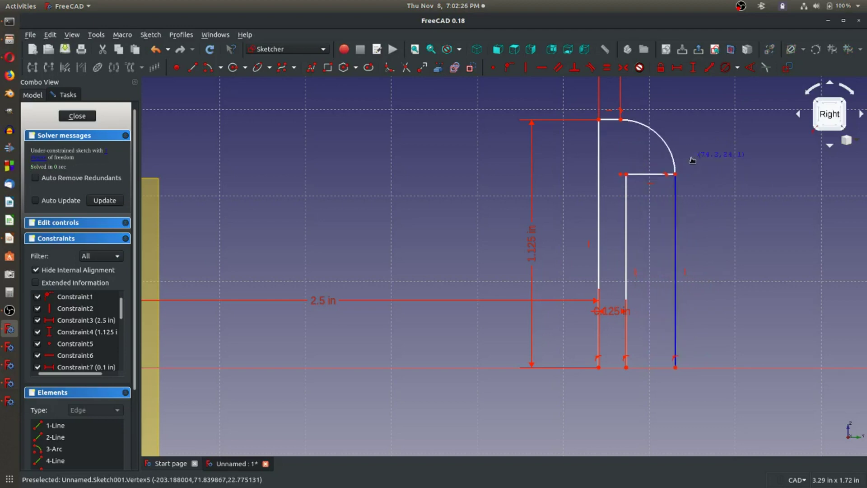
left_click_drag(692, 159, 697, 189)
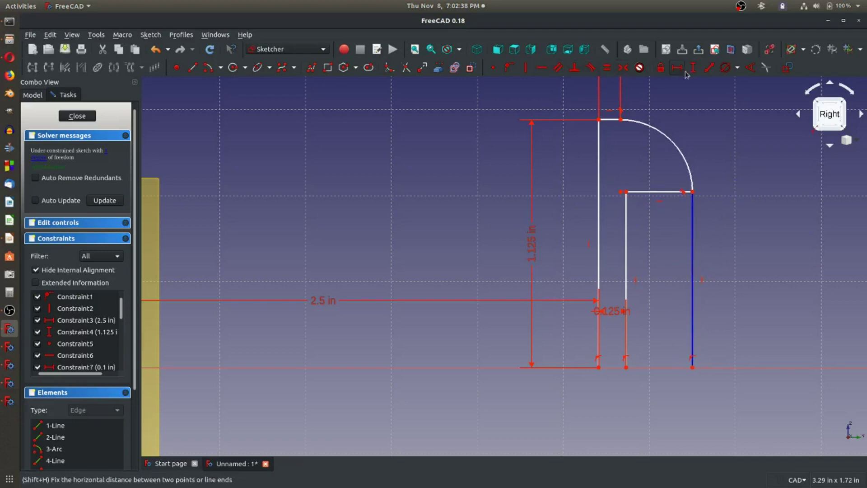
left_click(625, 244)
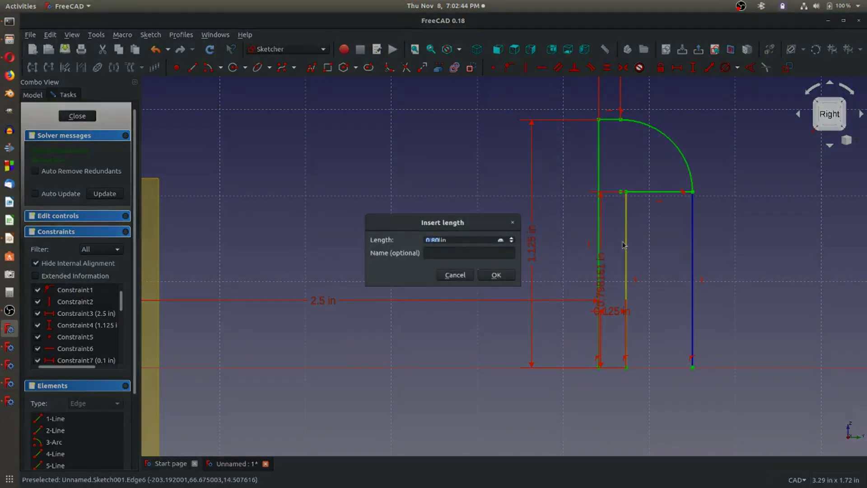
type("0.75")
key("Return")
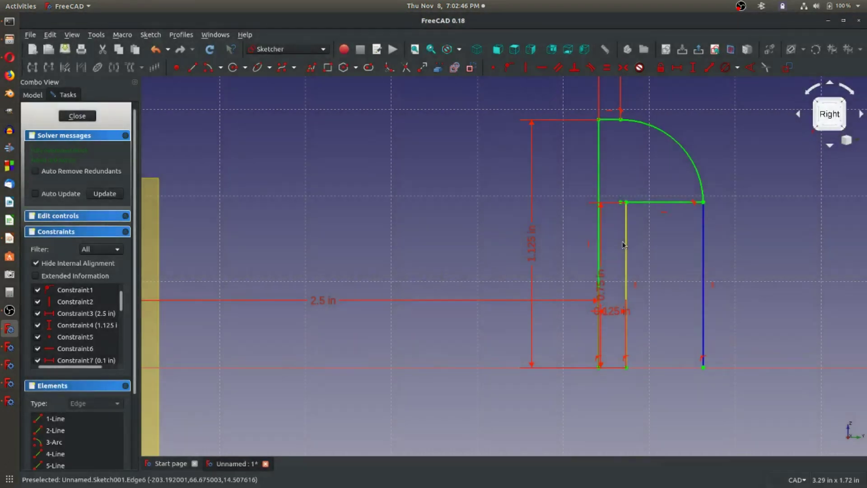
Try 0.5 in for the horizontal distance between the long and short vertical lines, and settle on 0.35 in.
double_click(619, 313)
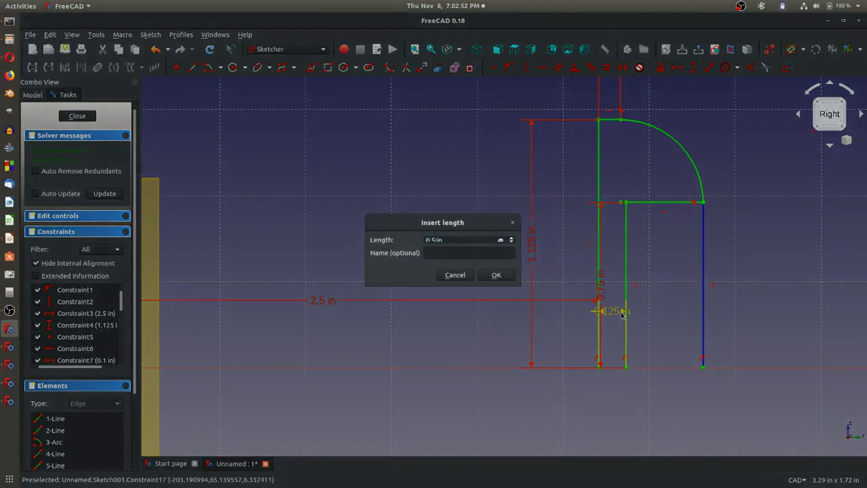
key("Return")
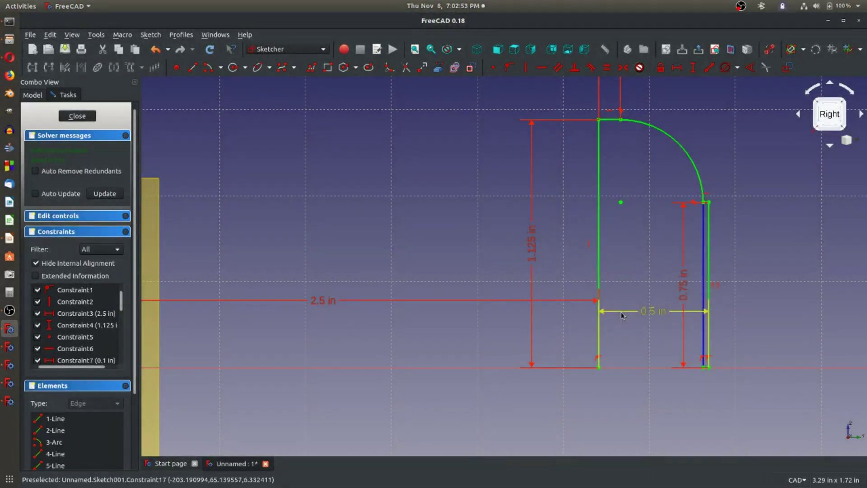
double_click(654, 312)
type(".3")
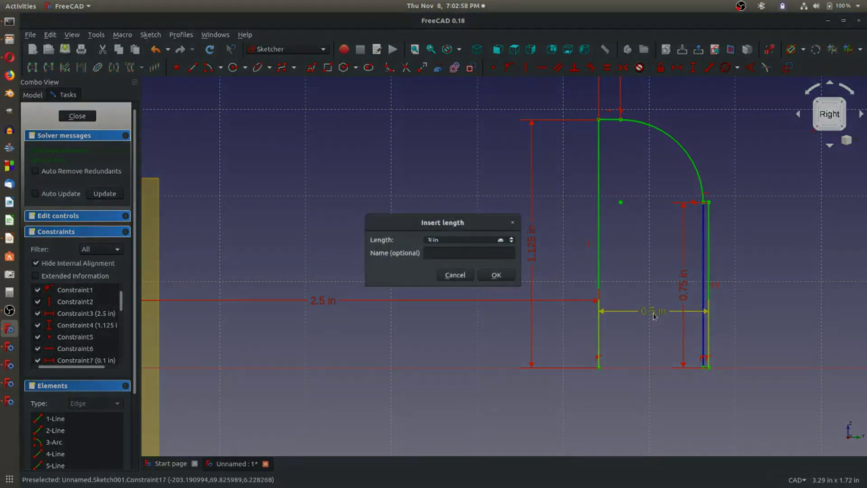
type("5")
key("Return")
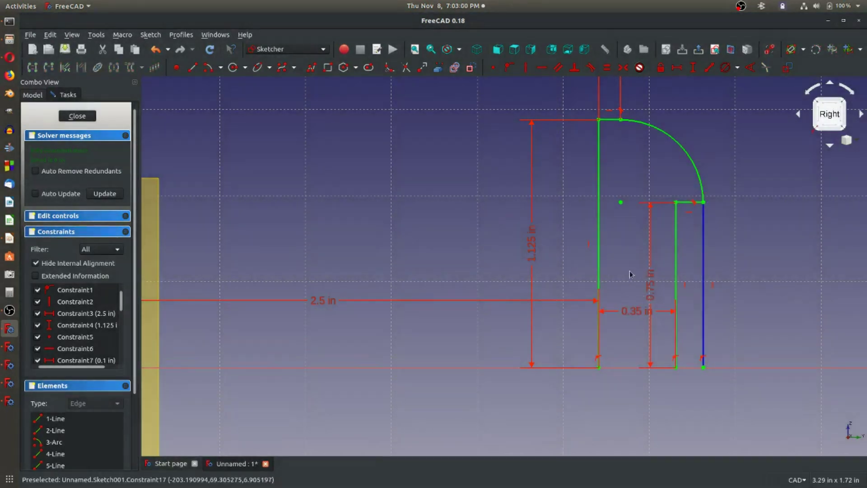
Draw a vertical line downward from the long vertical line's lower endpoint and a short horizontal line outward from its end.
scroll(657, 334, "down", 5)
scroll(660, 347, "up", 3)
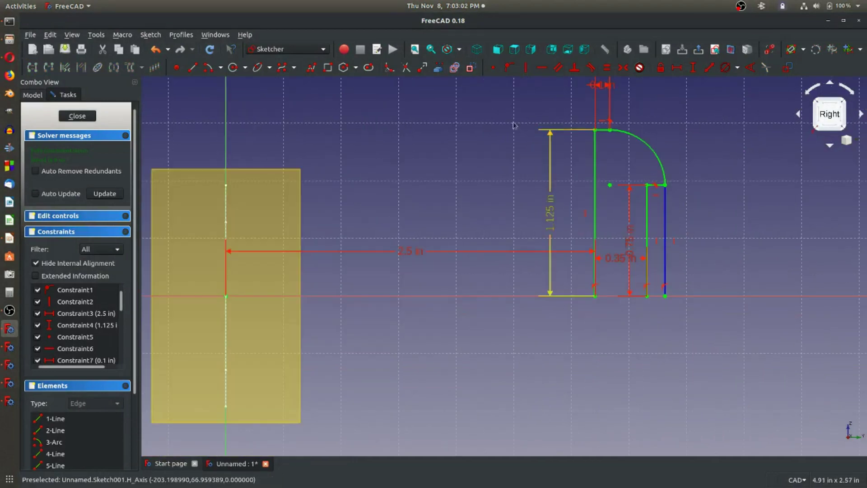
left_click(195, 68)
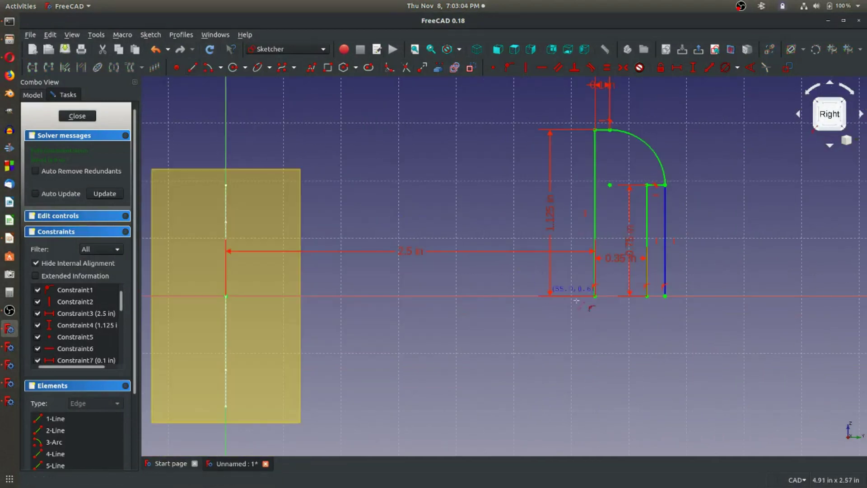
left_click(595, 297)
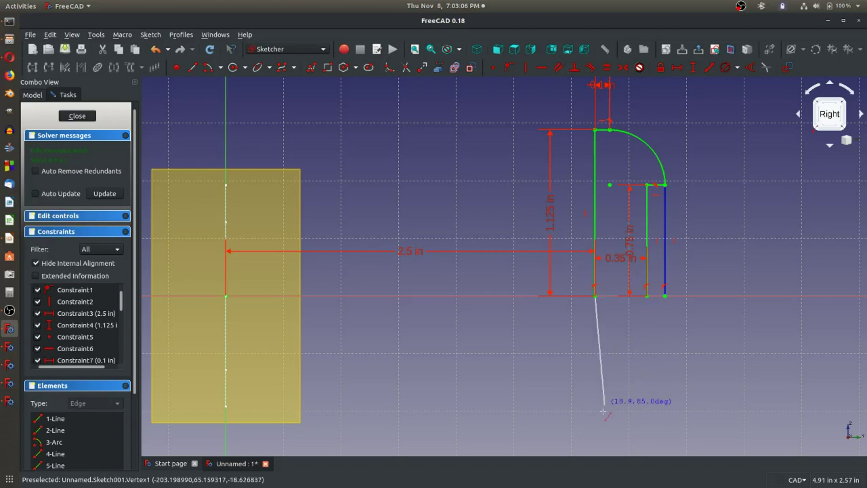
left_click(594, 432)
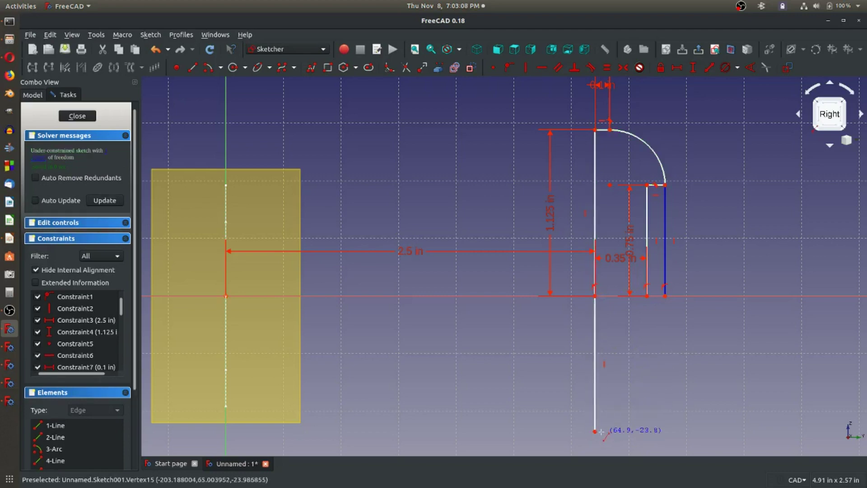
left_click(622, 432)
key("Escape")
Make the lower vertical line equal to the upper one and the bottom short horizontal line equal to the top one.
left_click(595, 226)
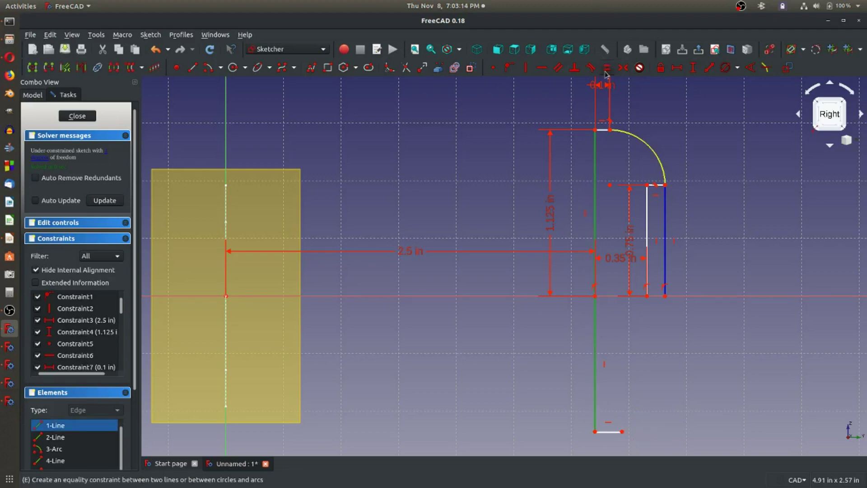
left_click(623, 226)
scroll(623, 227, "down", 2)
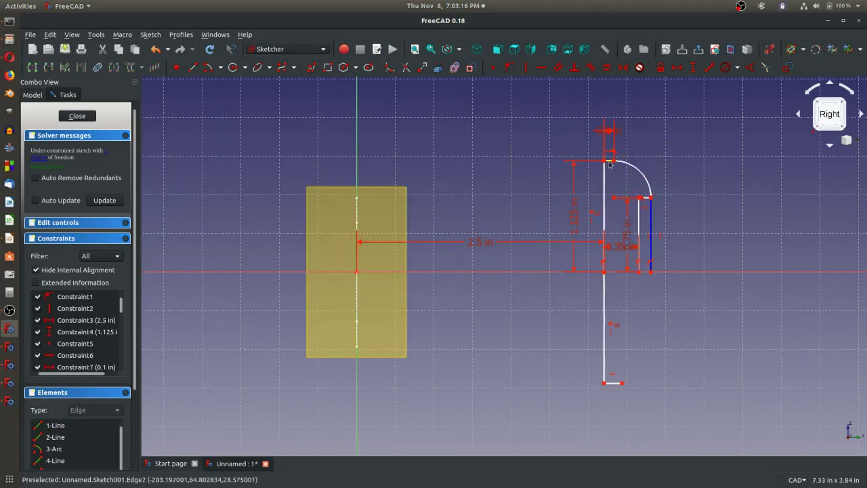
left_click(617, 383)
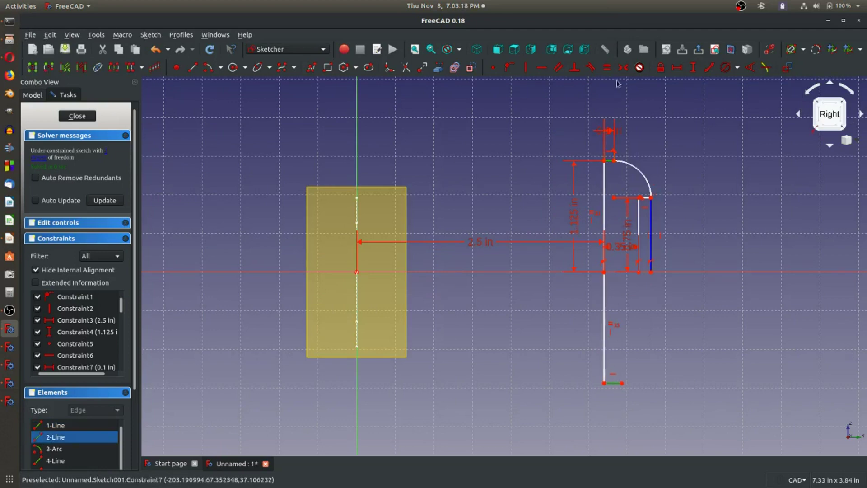
left_click(606, 67)
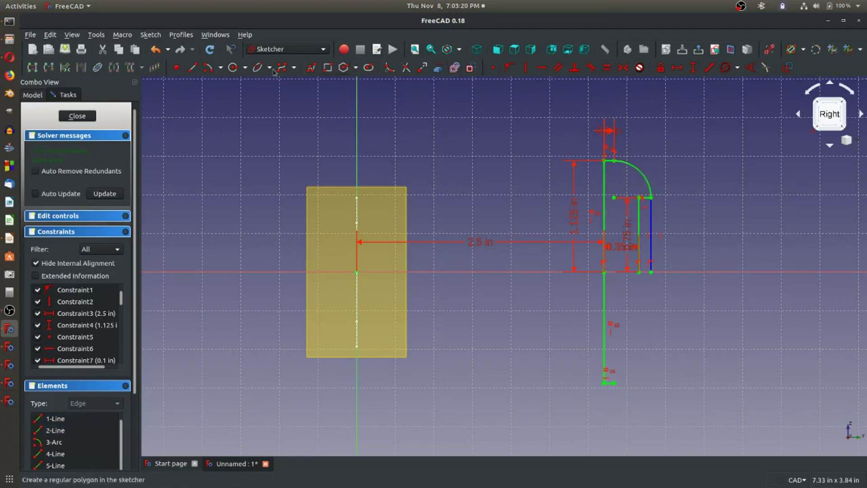
left_click(207, 68)
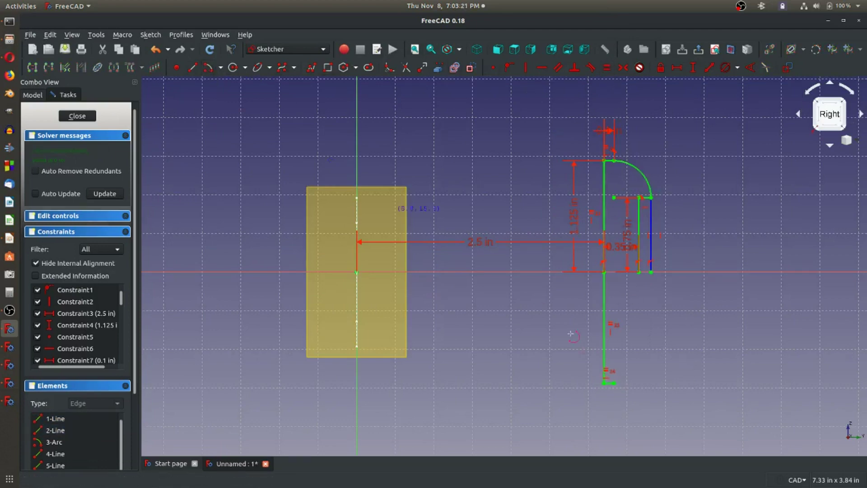
left_click(613, 383)
key("Escape")
Draw a center-based arc below the horizontal axis, starting at the bottom short line's free end and curving outward and up.
left_click(207, 68)
left_click(632, 352)
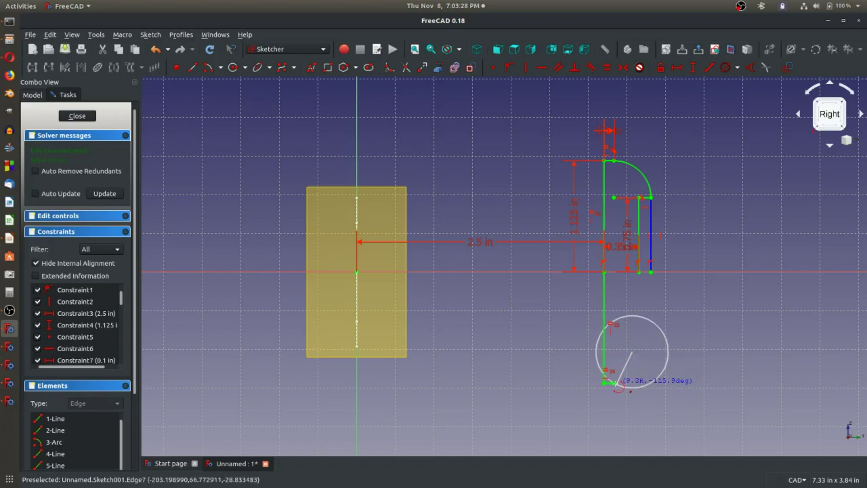
left_click(616, 384)
left_click(668, 356)
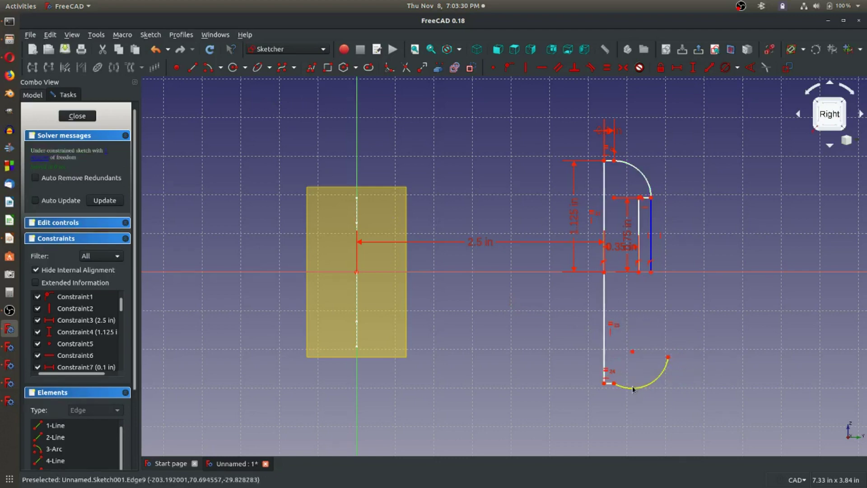
Constrain the lower arc tangent to the bottom short horizontal line at their shared endpoint.
scroll(641, 386, "up", 2)
left_click(620, 386)
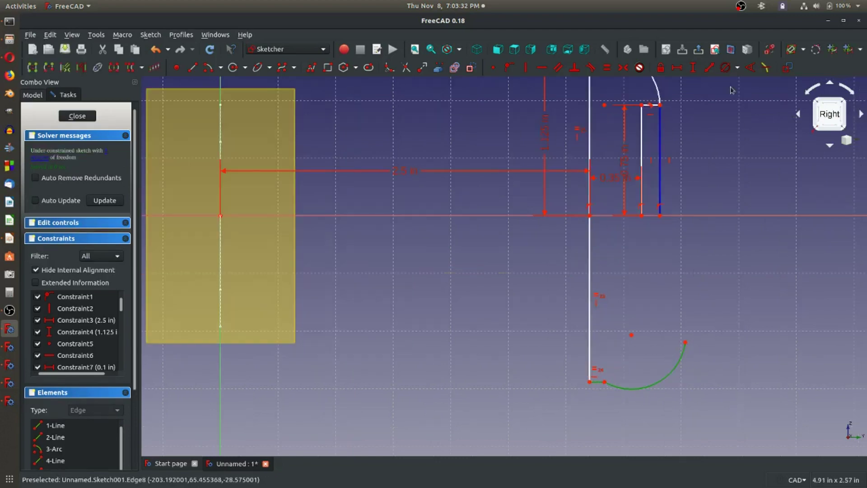
left_click(590, 67)
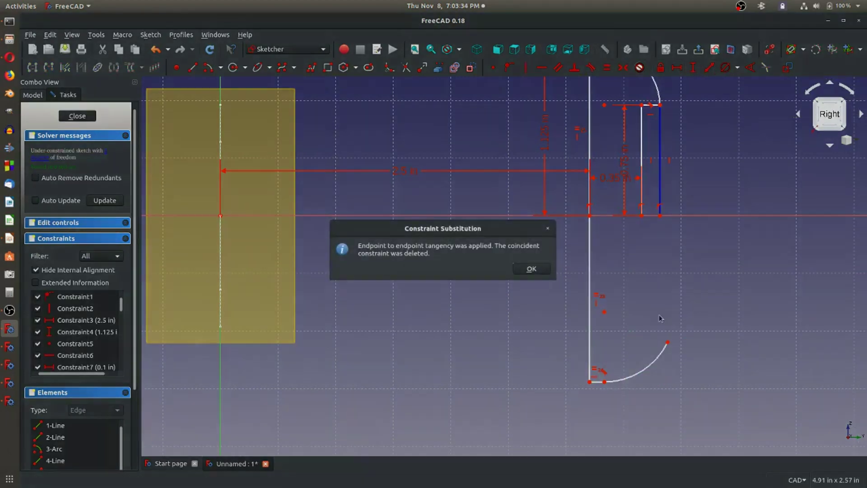
left_click(534, 268)
Constrain the lower arc's radius equal to the upper arc's radius.
left_click(657, 359)
scroll(658, 371, "down", 2)
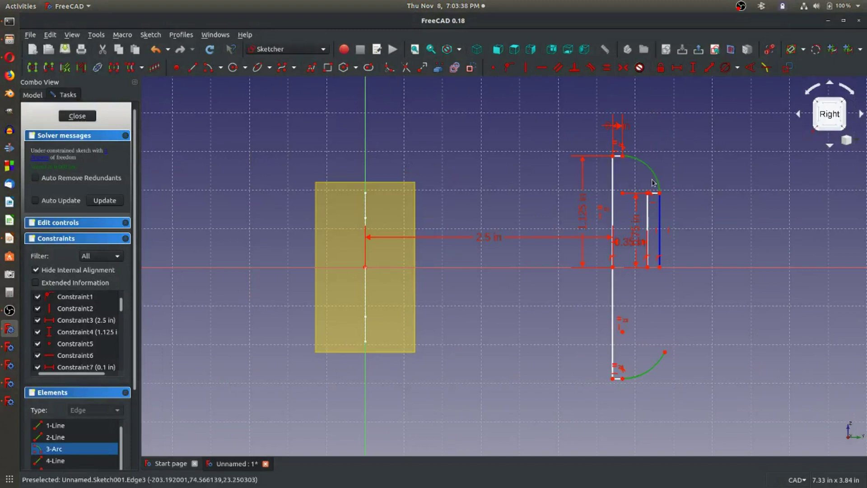
left_click(677, 314)
scroll(673, 318, "down", 2)
scroll(671, 316, "up", 2)
Constrain the lower arc's free endpoint horizontally level with the arc's center point.
left_click(196, 69)
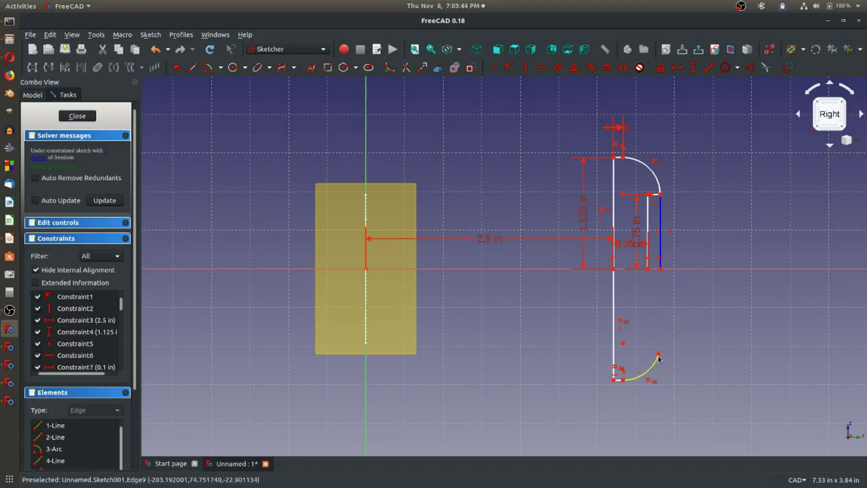
right_click(630, 342)
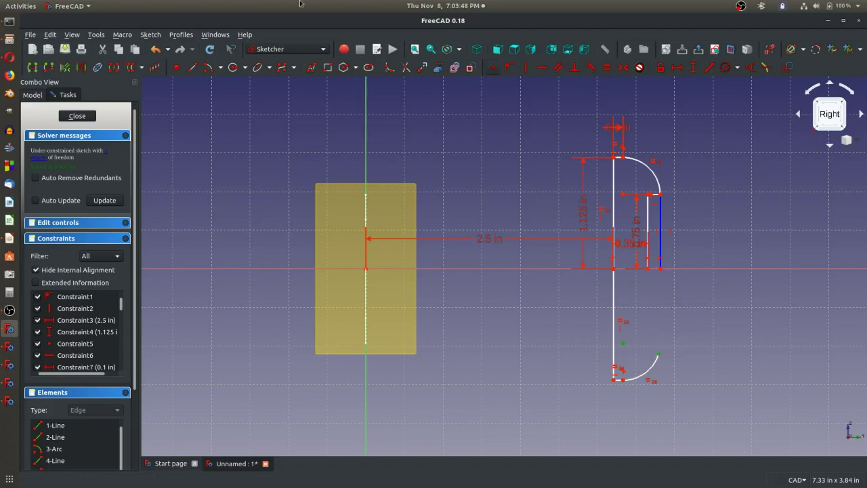
left_click(540, 71)
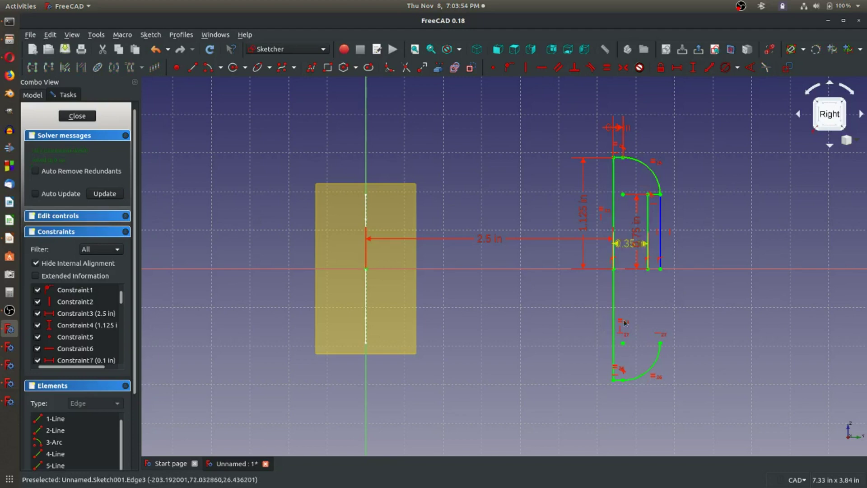
Draw a short horizontal line inward from the lower arc's upper endpoint.
left_click(192, 68)
left_click(660, 343)
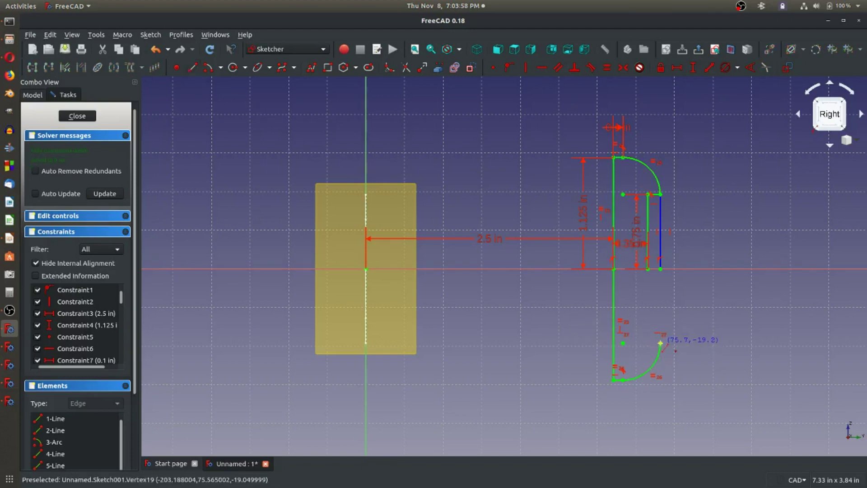
left_click(645, 343)
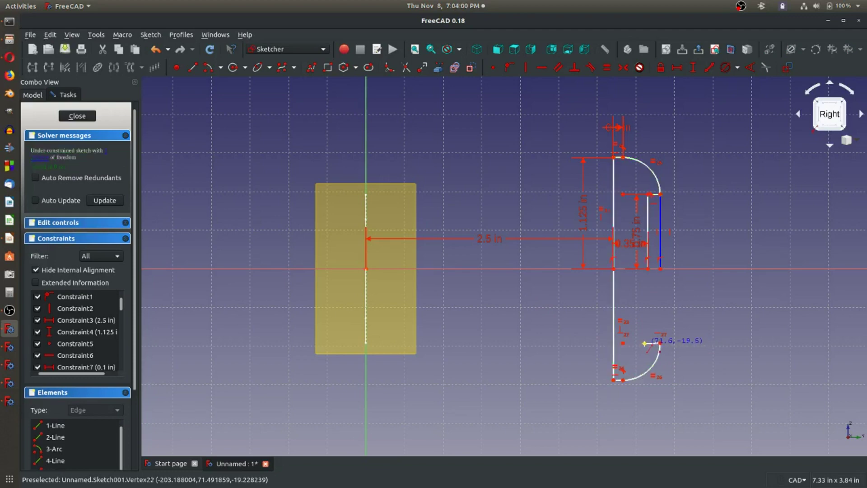
Close the profile with a line from the lower short line's inner end to the inner line's endpoint, and constrain it vertical.
left_click(648, 269)
key("Escape")
left_click(646, 312)
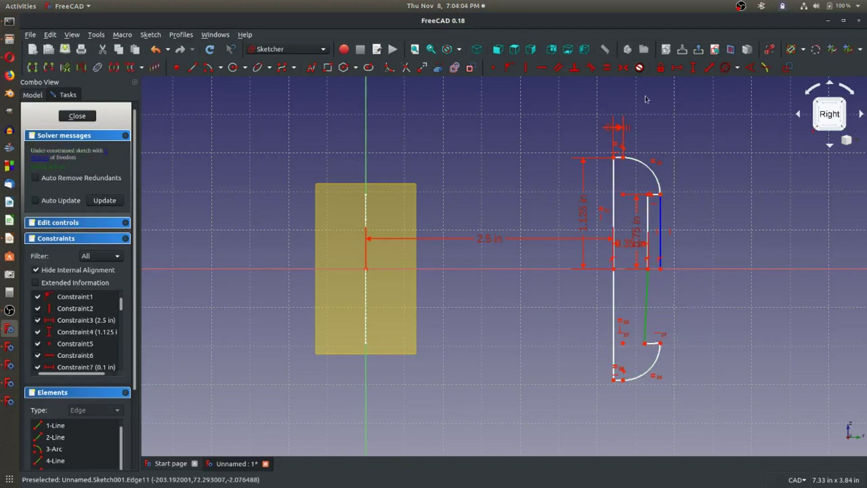
left_click(525, 67)
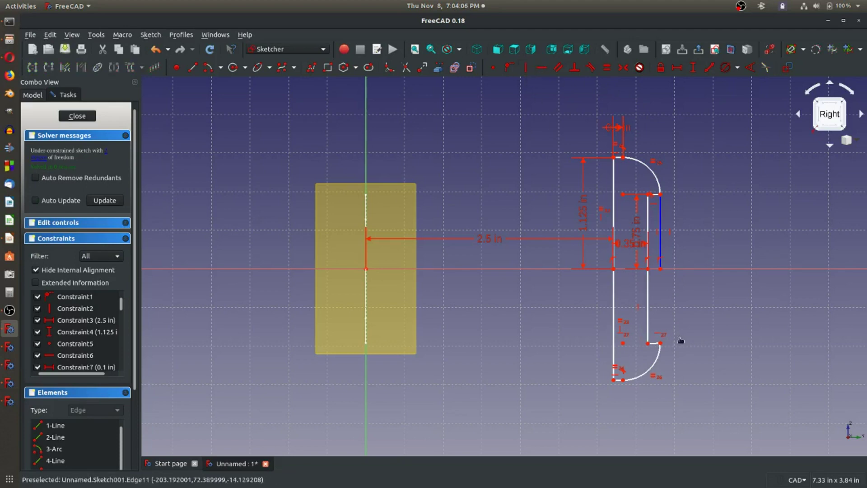
Constrain the short line at the lower arc's upper endpoint horizontal, then finish editing the sketch.
left_click(654, 344)
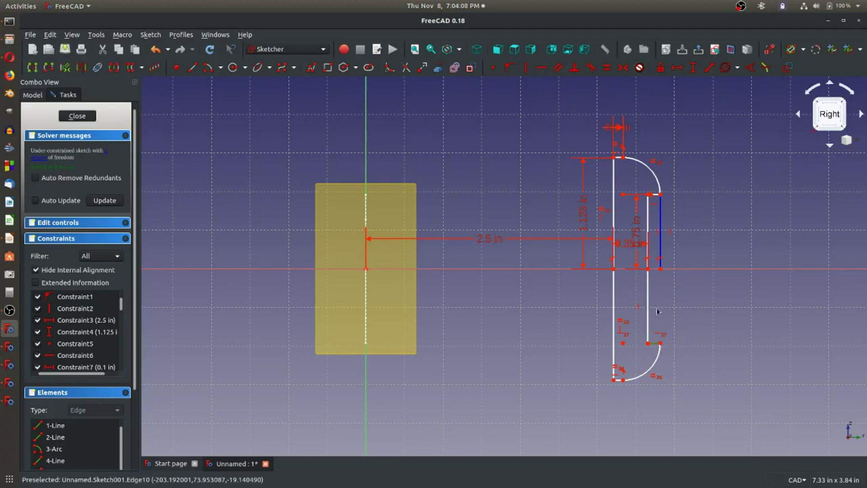
left_click(541, 69)
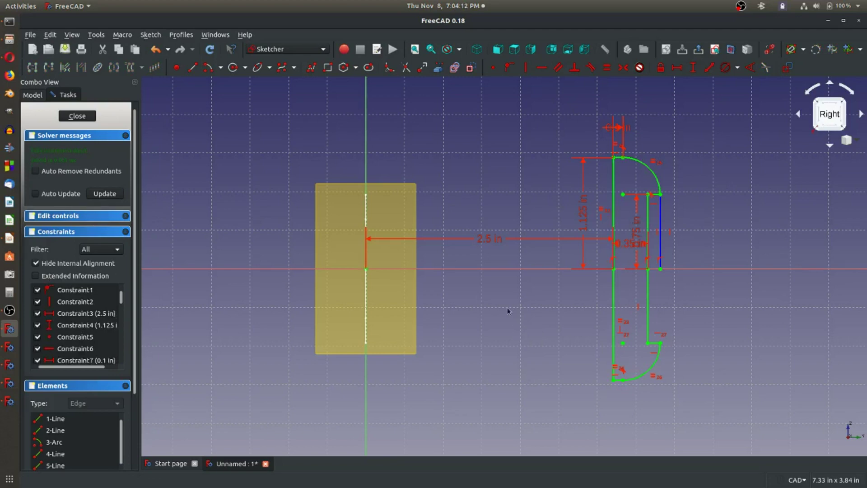
left_click(76, 116)
Hide the datum plane by setting its Visibility to false.
mouse_move(342, 352)
middle_mouse_down()
mouse_move(354, 354)
mouse_move(361, 135)
mouse_move(434, 180)
mouse_move(484, 144)
mouse_move(483, 134)
middle_mouse_up()
scroll(434, 170, "down", 3)
scroll(436, 170, "up", 5)
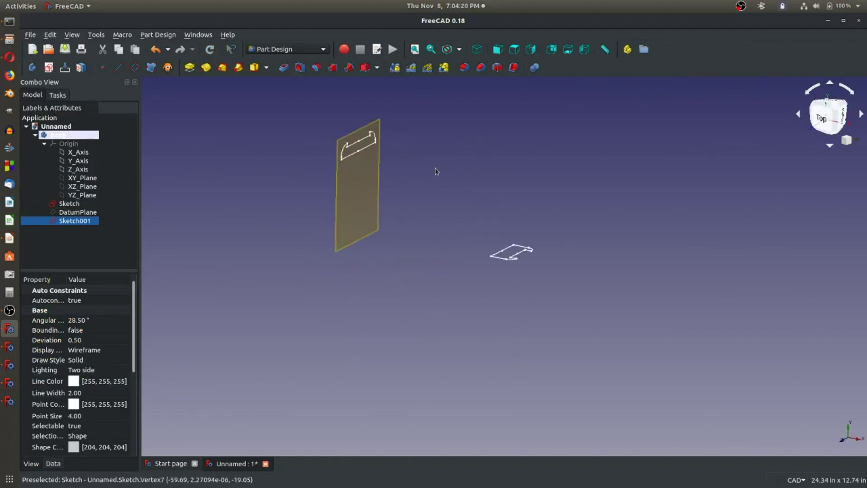
left_click(346, 206)
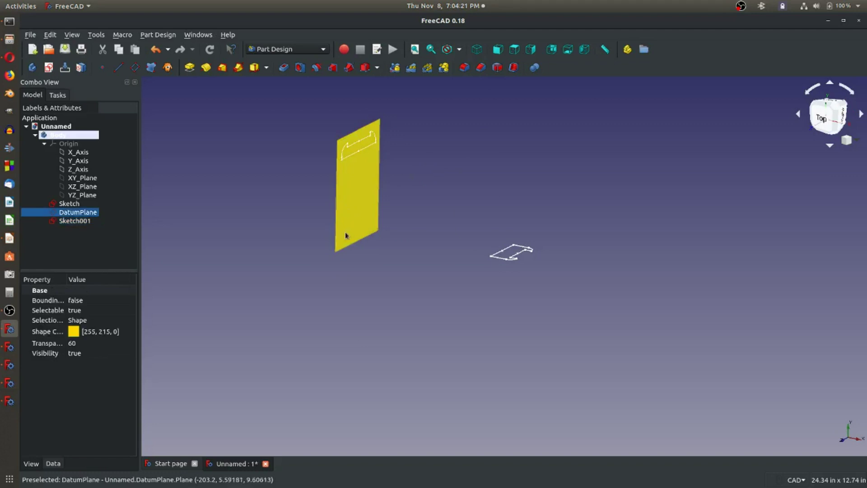
left_click(79, 355)
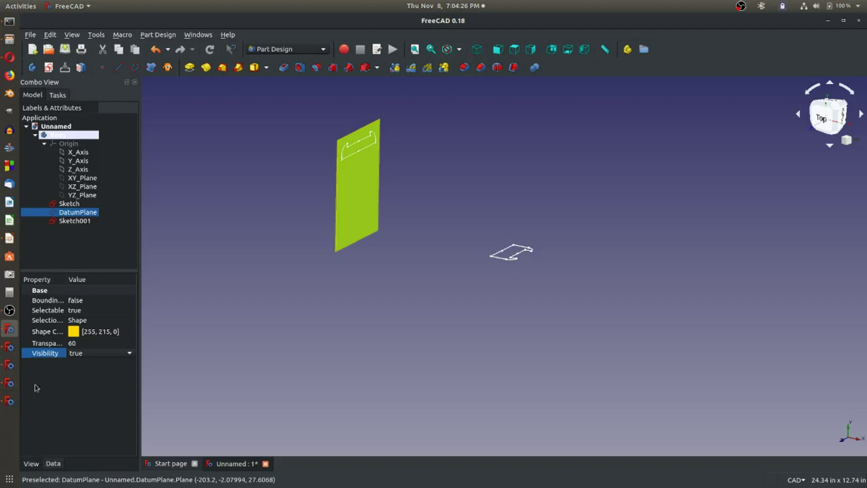
left_click(99, 357)
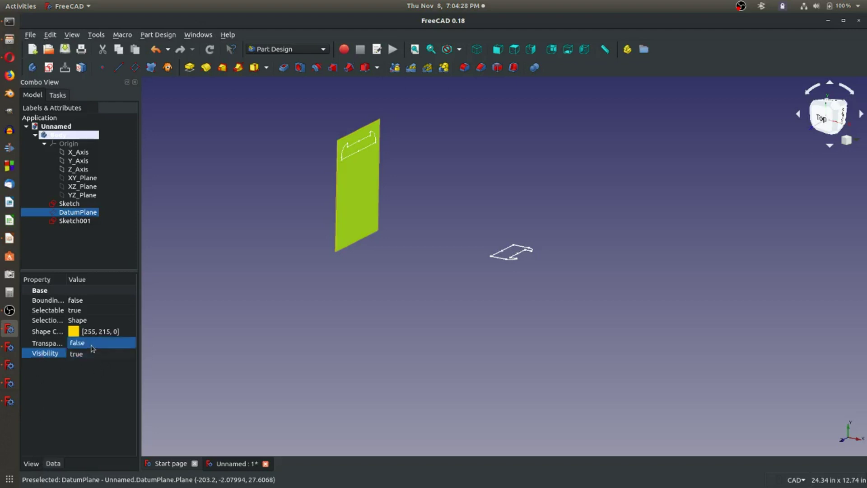
left_click(93, 345)
left_click(348, 332)
scroll(462, 131, "up", 3)
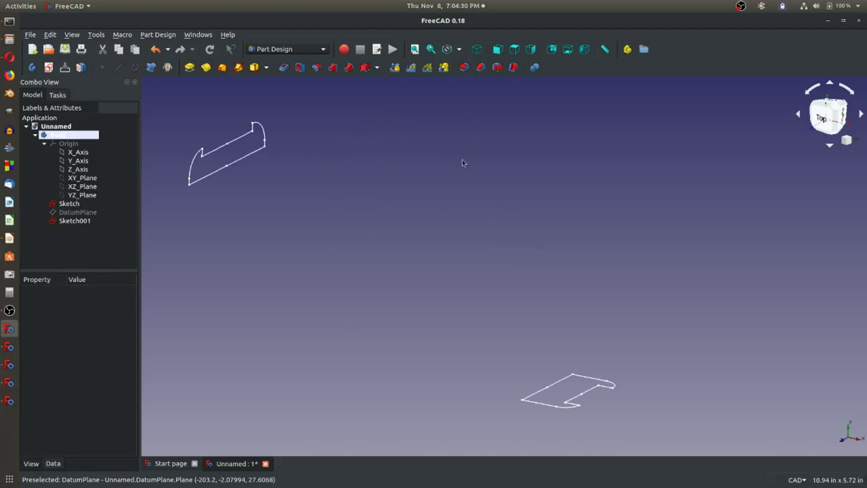
scroll(349, 261, "down", 2)
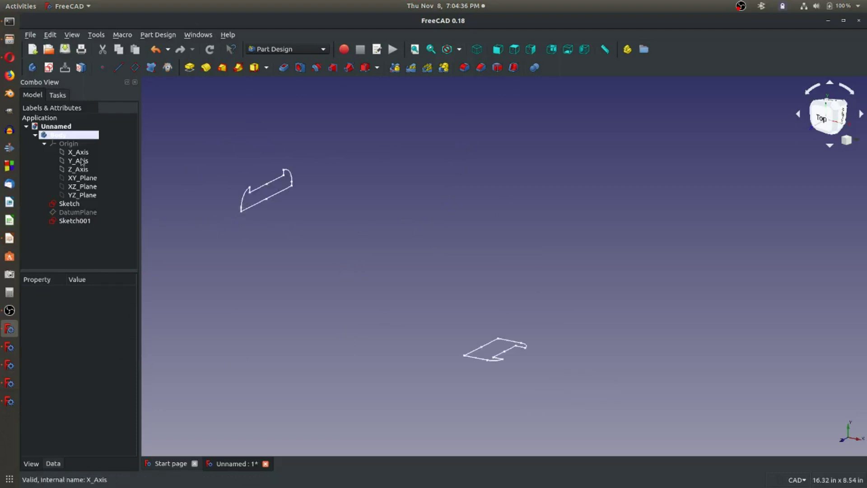
left_click(82, 187)
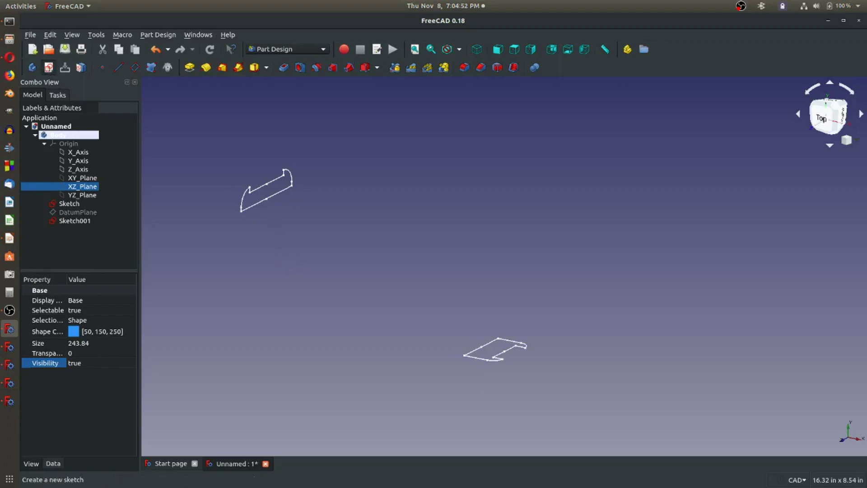
left_click(48, 68)
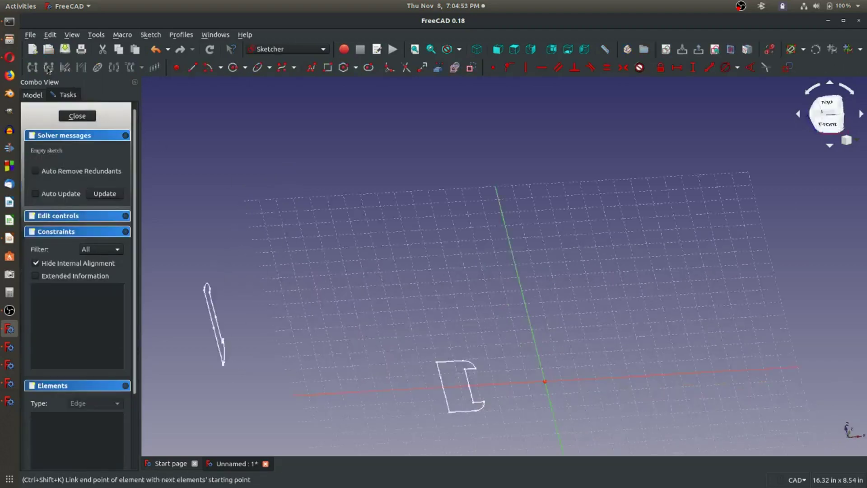
left_click(79, 117)
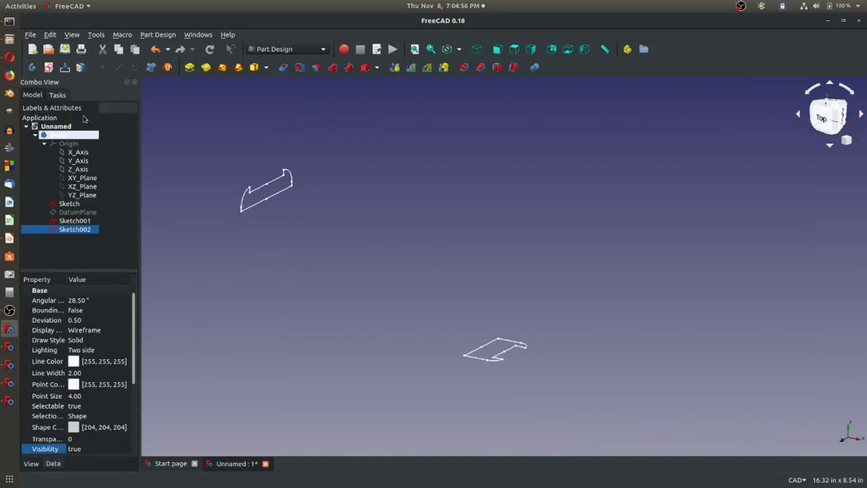
Create a new sketch in the Body on the XY_Plane.
left_click(60, 137)
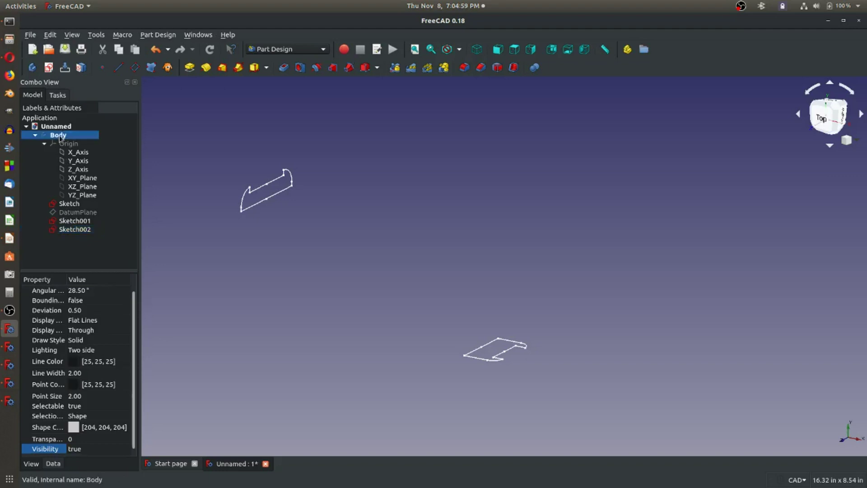
left_click(49, 68)
mouse_move(432, 288)
middle_mouse_down()
mouse_move(461, 276)
mouse_move(459, 381)
mouse_move(474, 352)
mouse_move(465, 316)
middle_mouse_up()
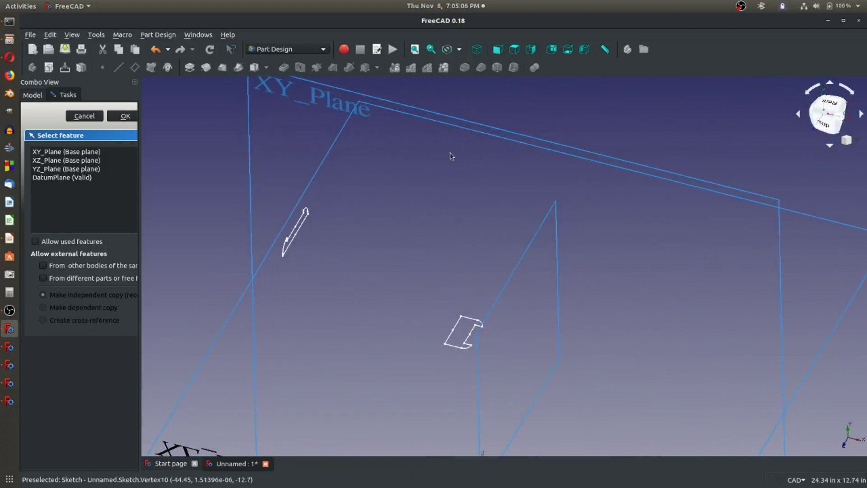
left_click(412, 110)
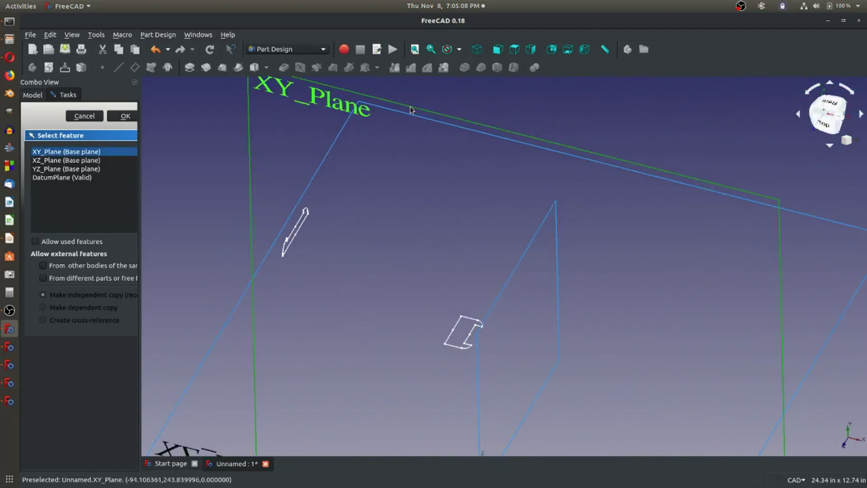
left_click(131, 119)
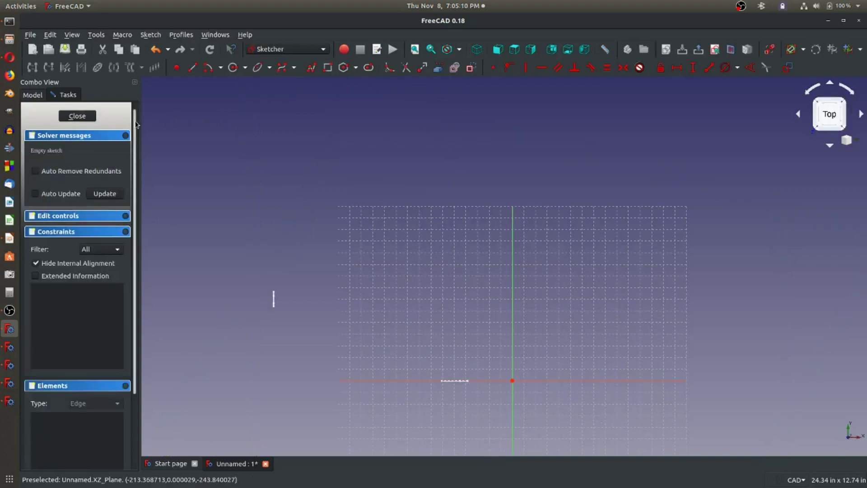
scroll(406, 342, "up", 4)
scroll(405, 343, "down", 2)
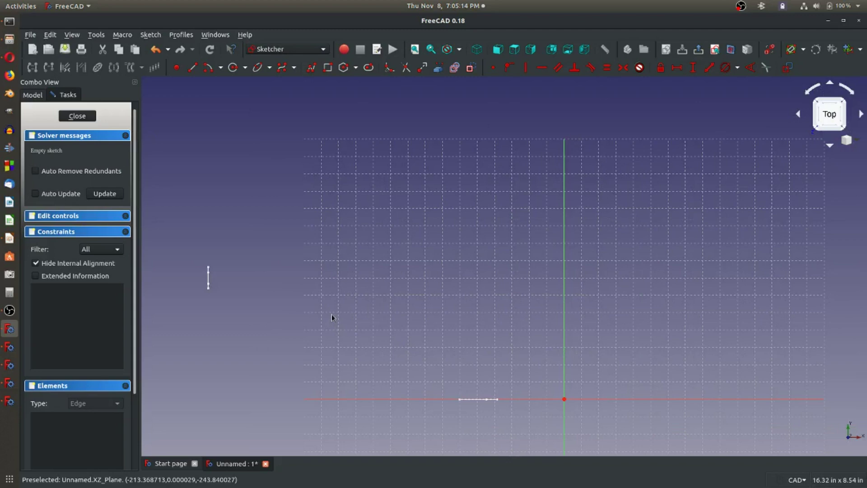
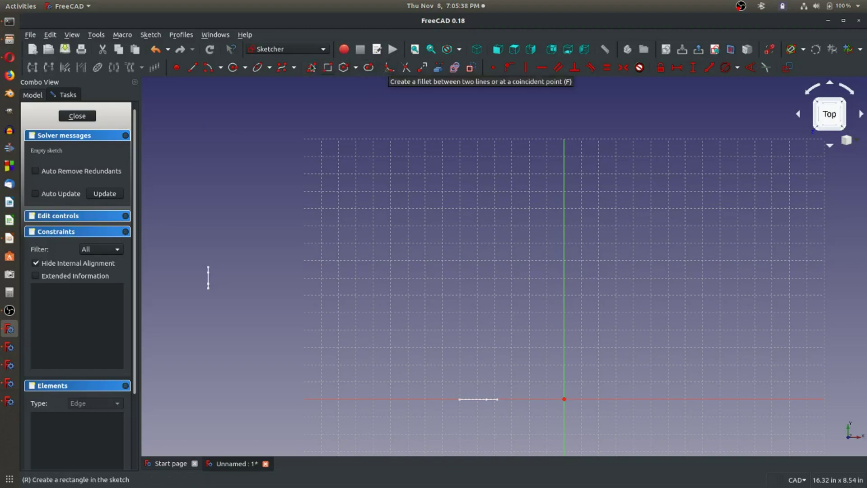
Draw a B-spline with four control points from the X axis just outside the first profile to the lower end of the datum-plane profile.
left_click(283, 69)
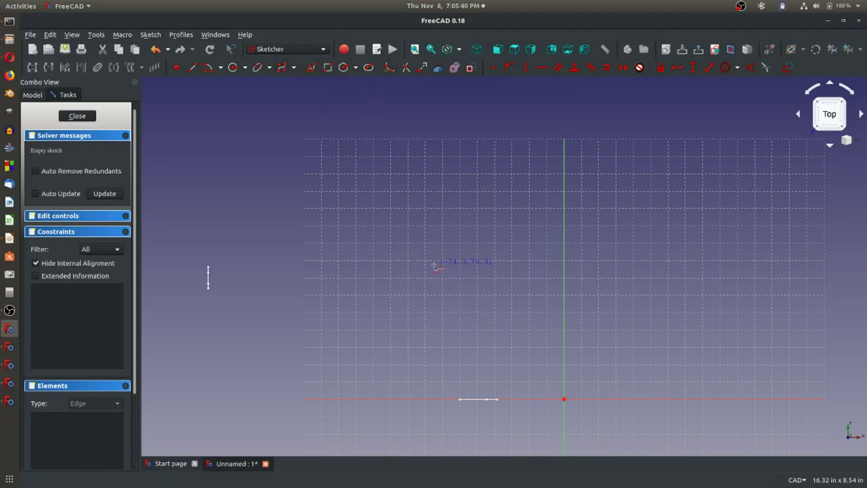
left_click(445, 399)
left_click(436, 347)
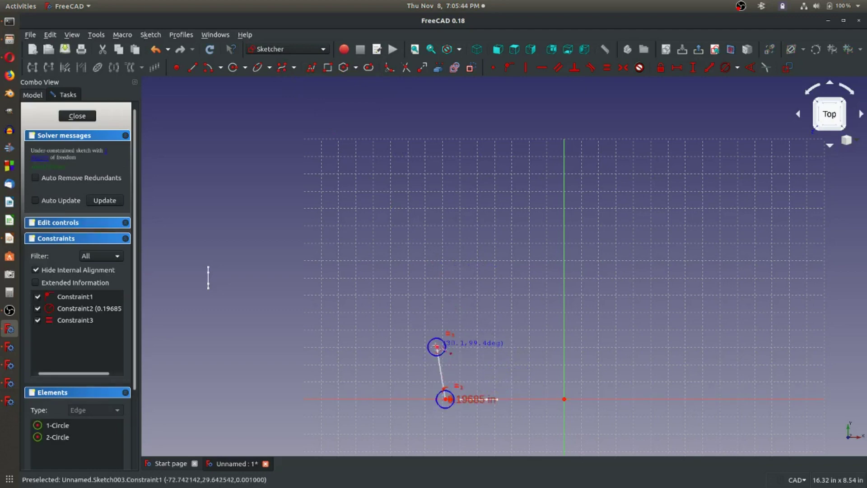
left_click(354, 301)
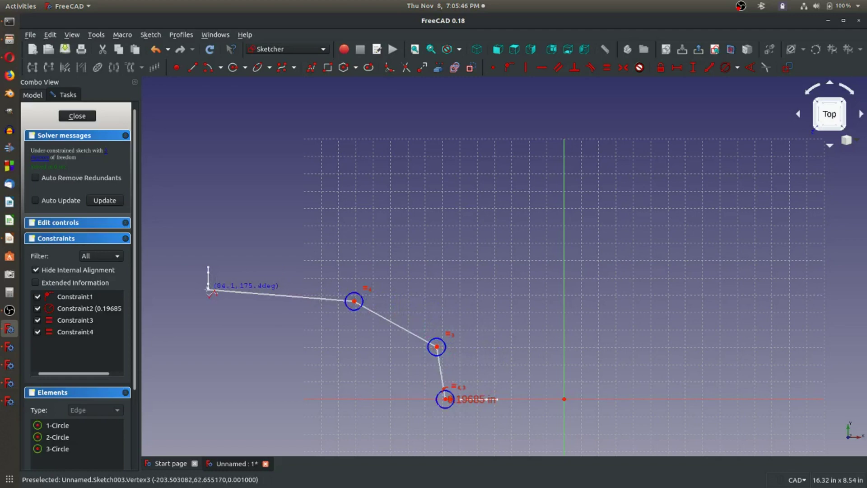
left_click(208, 287)
right_click(288, 308)
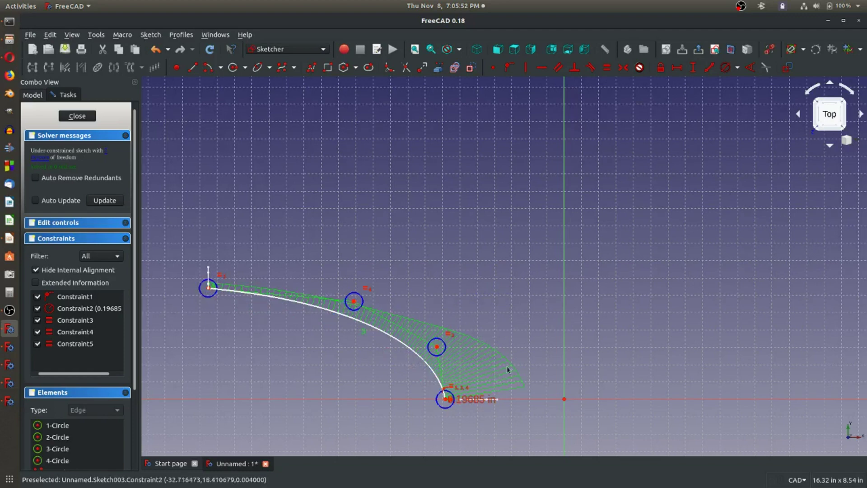
Constrain the horizontal distance from the origin to the B-spline's start point on the X axis to 1.75+0.6 in.
key("alt+Tab")
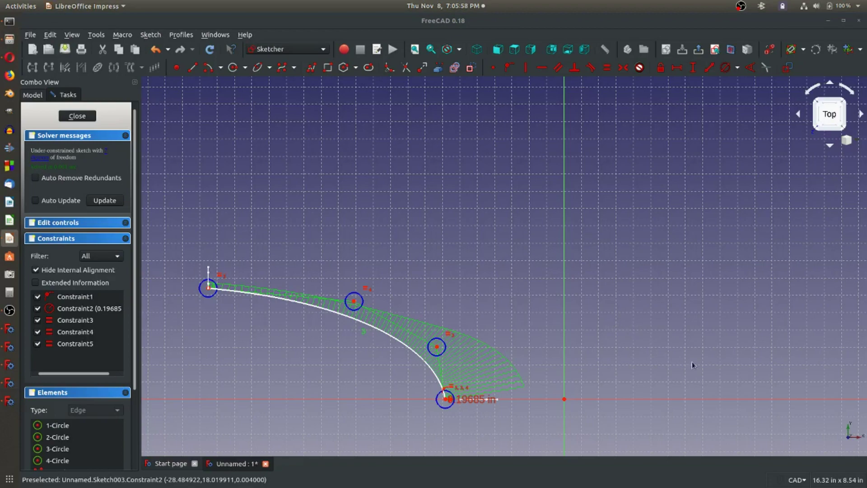
scroll(474, 397, "down", 4)
scroll(474, 397, "up", 6)
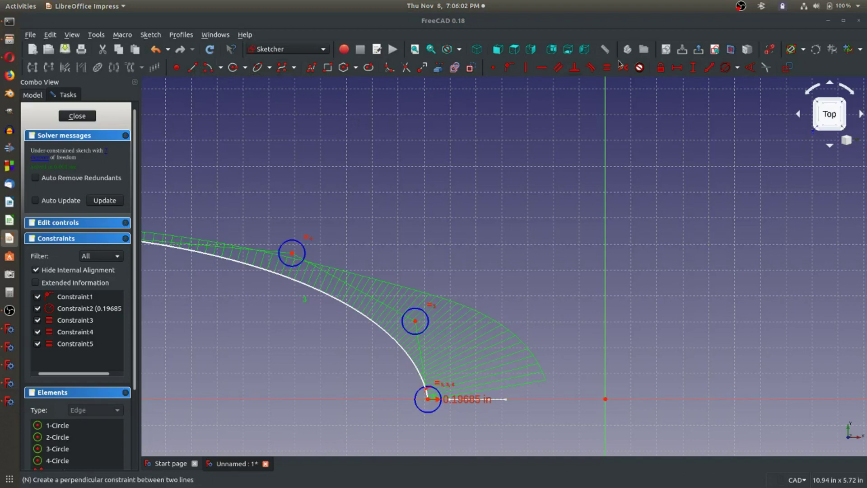
left_click(677, 69)
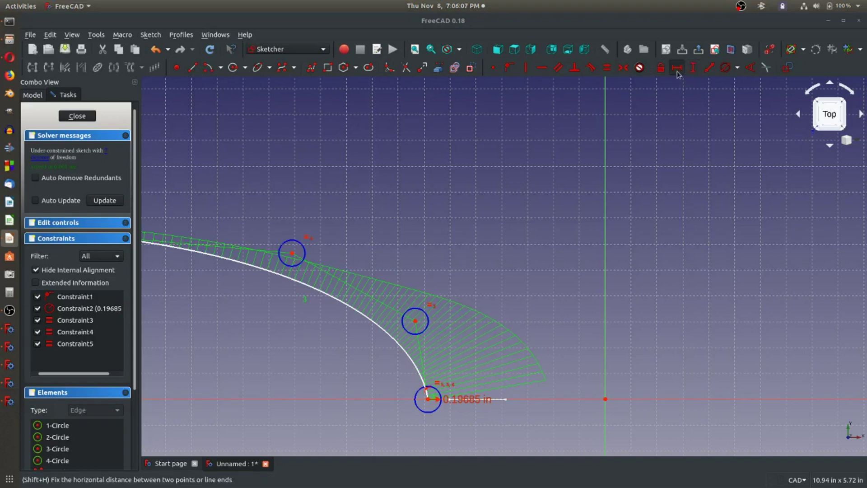
left_click(606, 399)
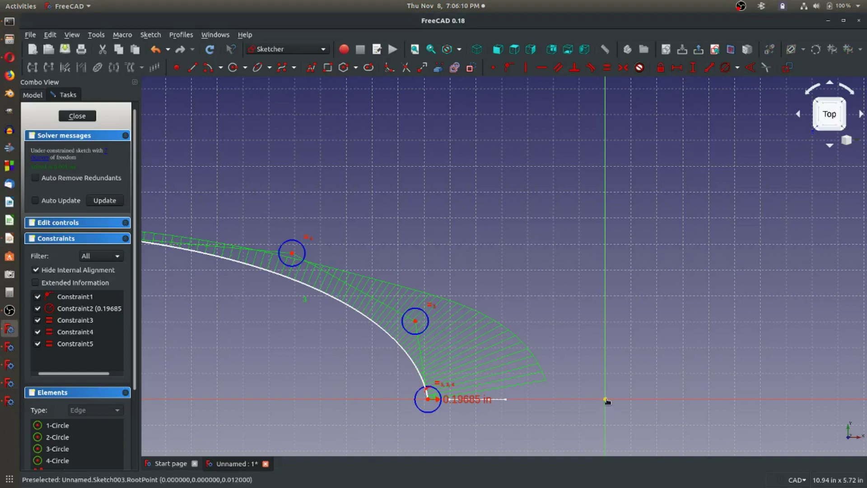
left_click(427, 399)
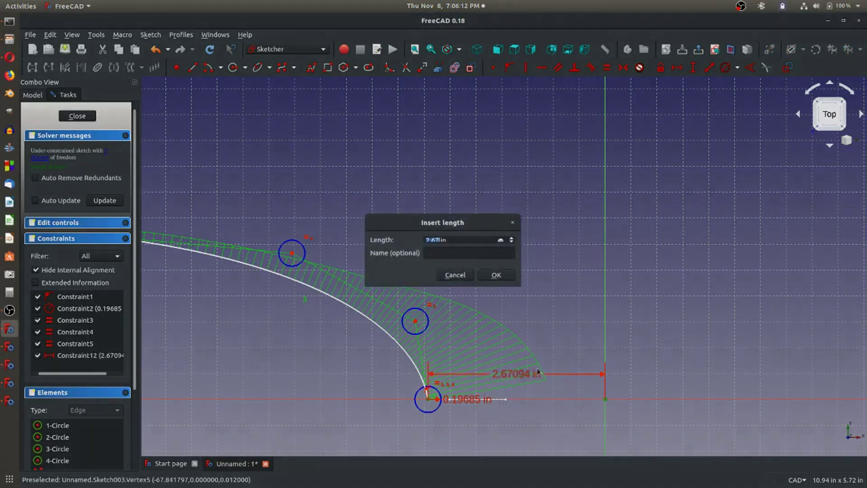
type("1.75+0")
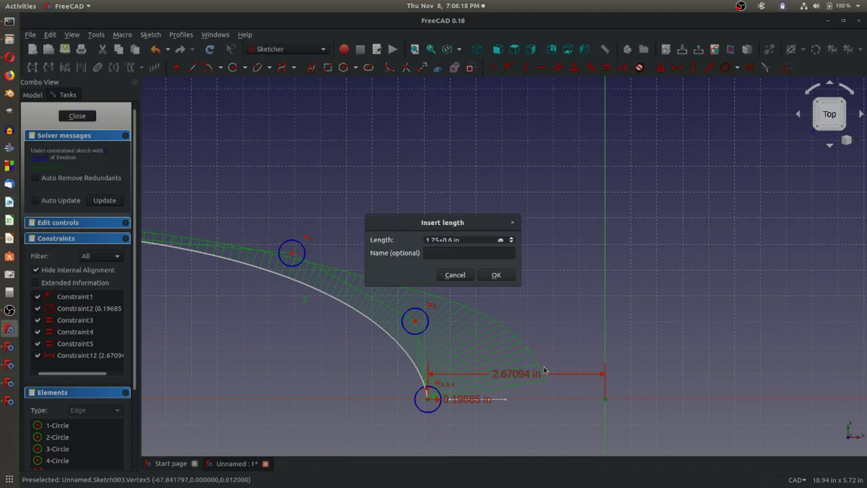
left_click(495, 274)
Reposition the B-spline's second control point and constrain it vertically aligned with the start point on the X axis.
scroll(457, 393, "up", 5)
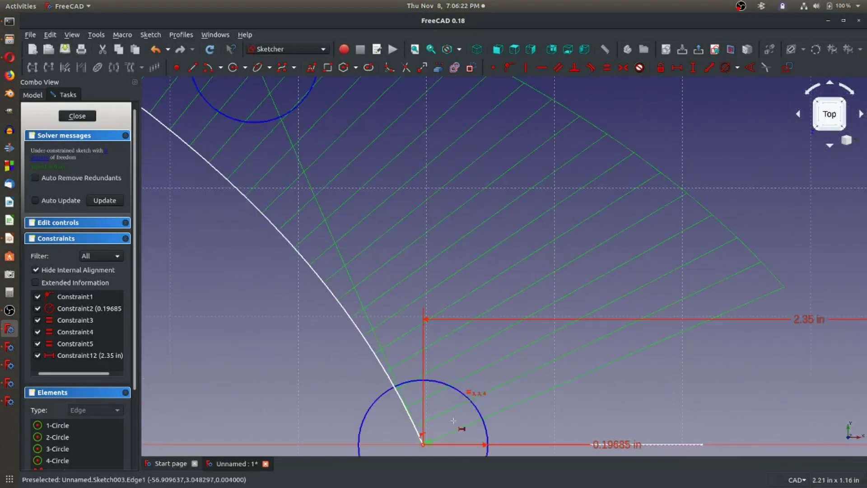
mouse_move(465, 423)
middle_mouse_down()
mouse_move(502, 438)
mouse_move(469, 383)
middle_mouse_up()
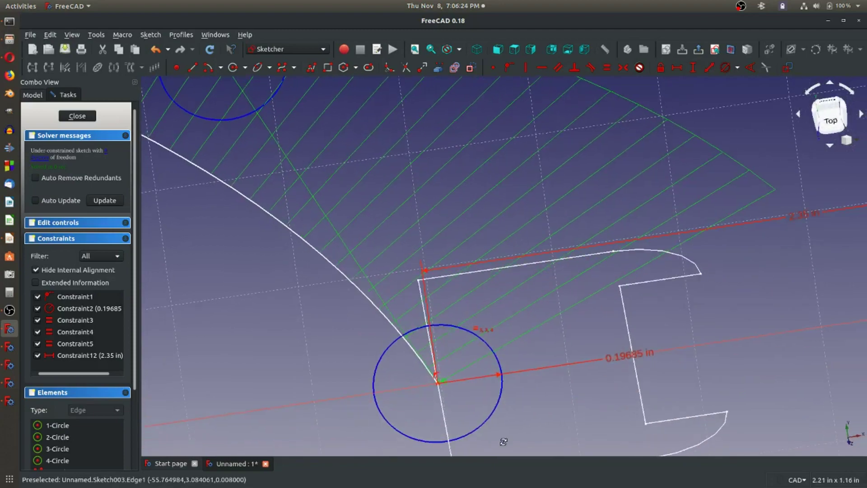
scroll(464, 383, "up", 5)
scroll(464, 383, "down", 6)
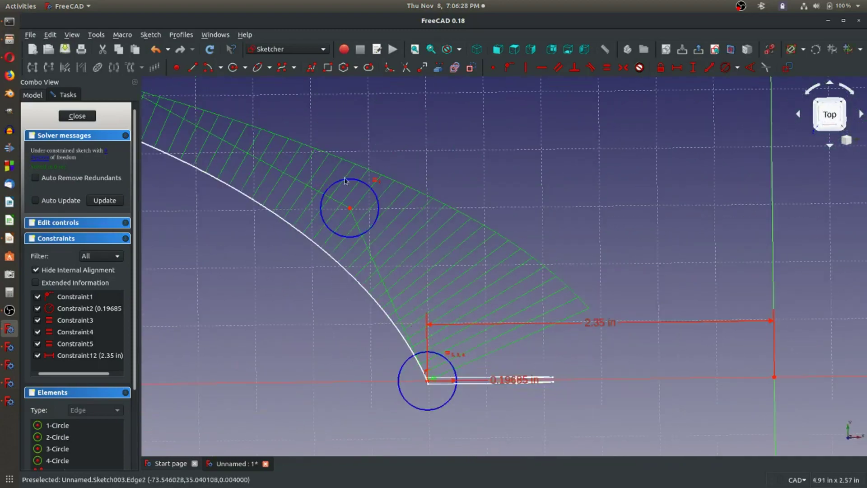
mouse_move(350, 208)
left_mouse_down()
mouse_move(435, 239)
mouse_move(323, 243)
left_mouse_up()
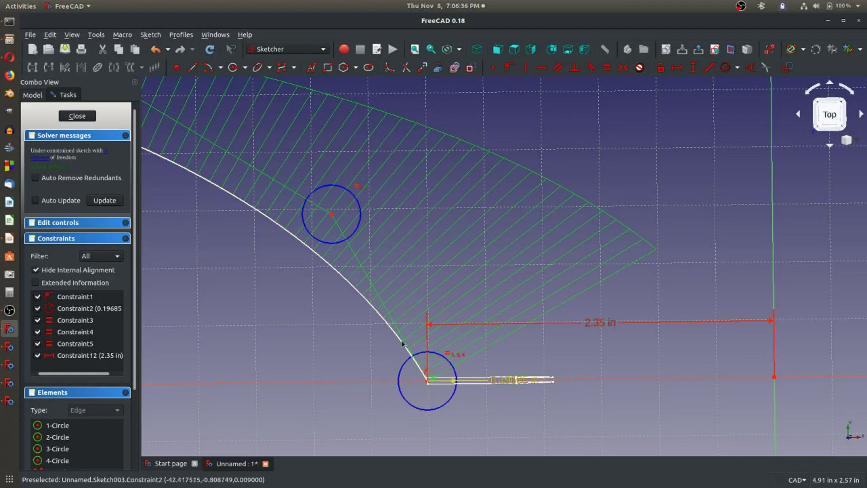
left_click(333, 219)
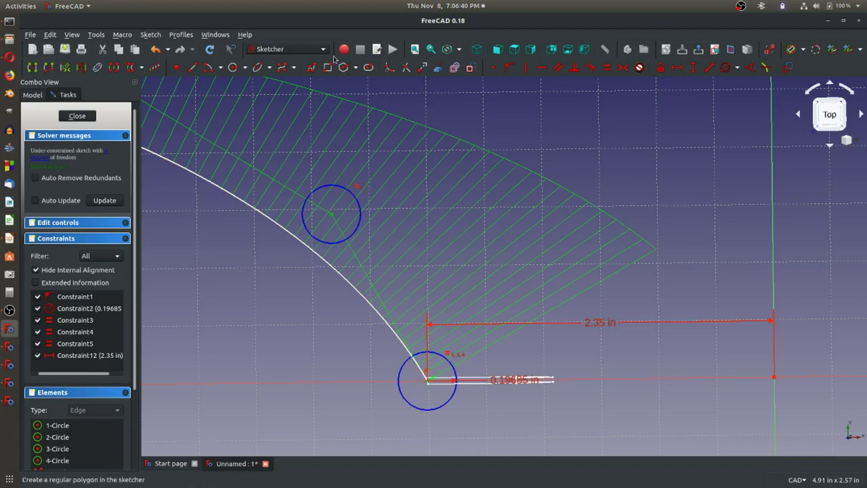
left_click(525, 67)
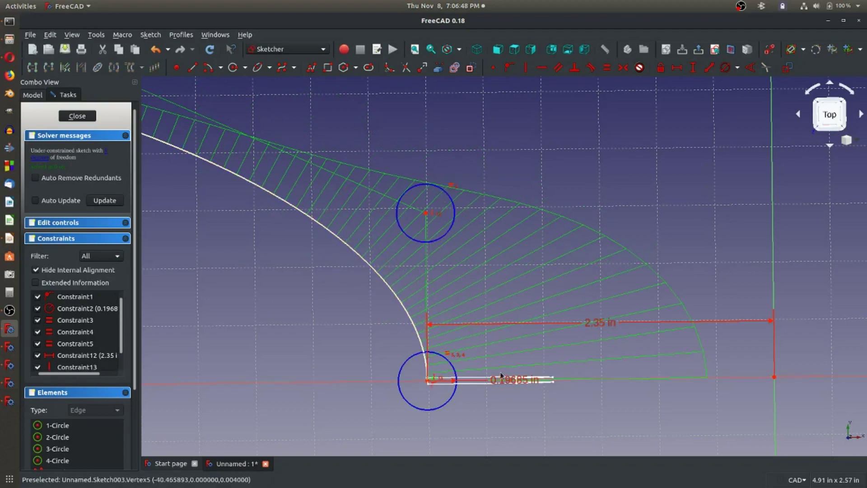
Reposition the B-spline's third control point and constrain it horizontally aligned with the curve's end point at the datum-plane profile.
scroll(489, 316, "down", 3)
scroll(557, 362, "up", 3)
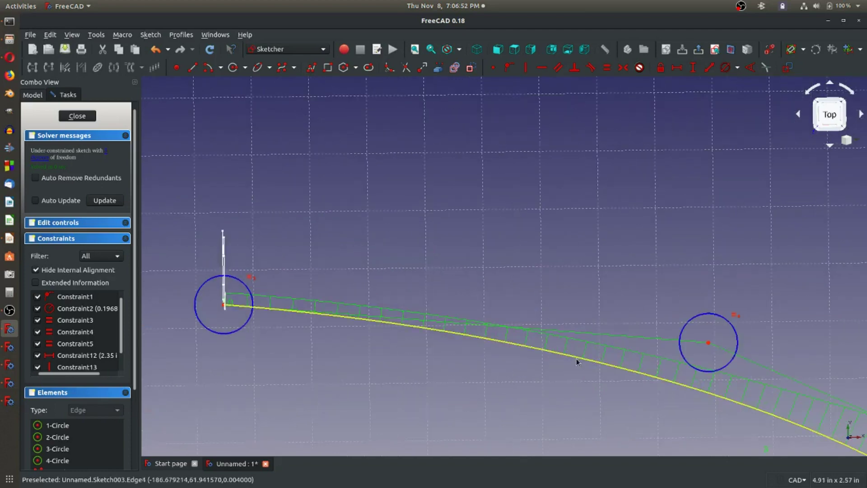
left_click_drag(708, 344, 604, 296)
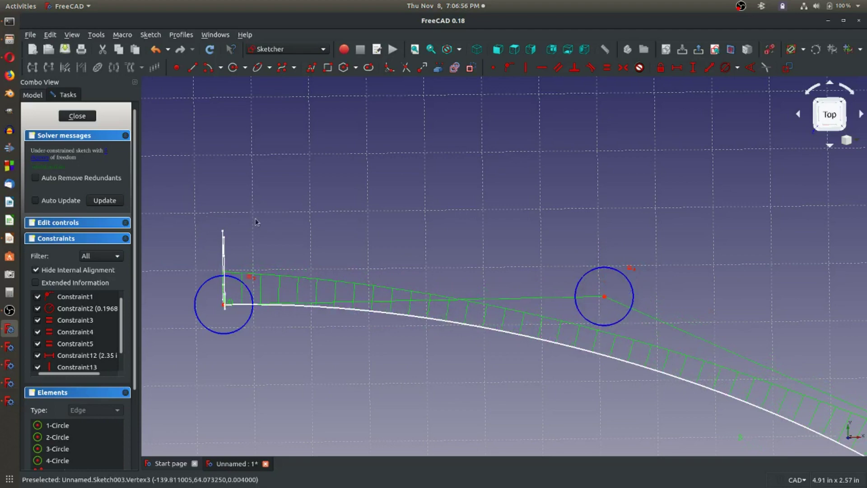
left_click(605, 296)
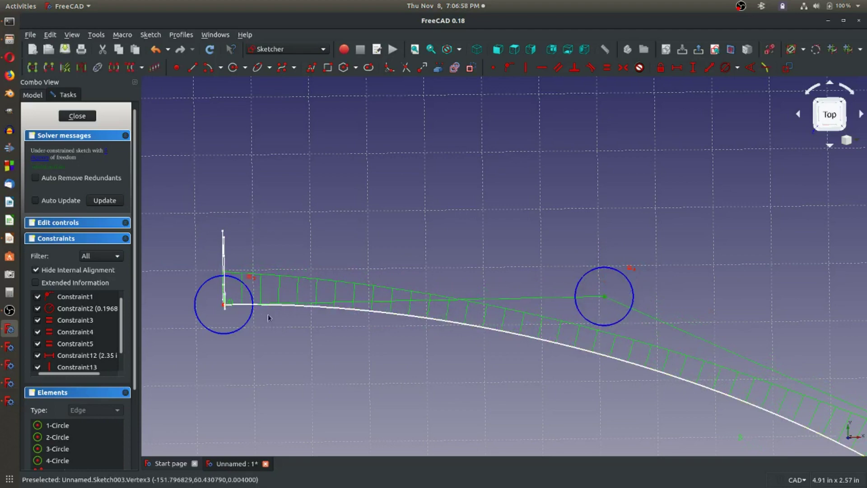
left_click(223, 306)
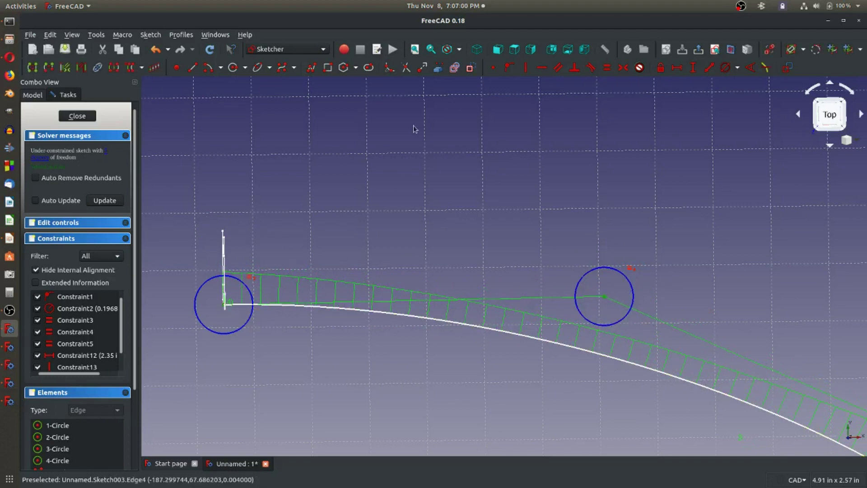
left_click(541, 68)
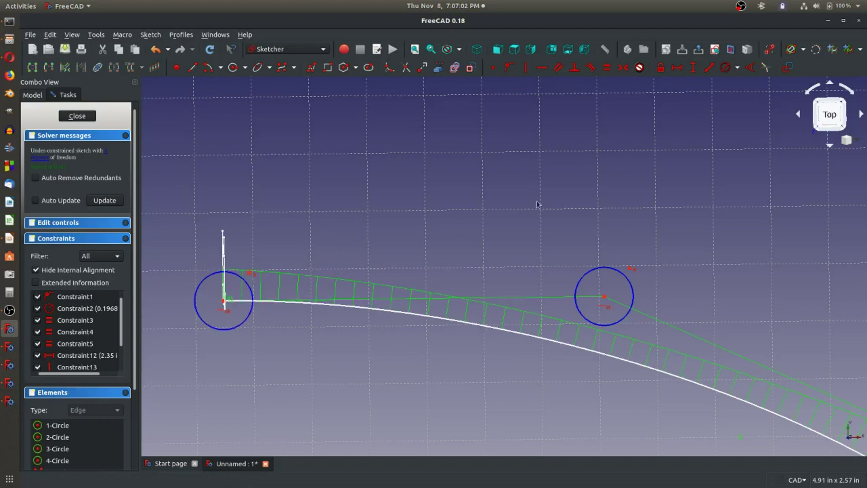
mouse_move(604, 296)
left_mouse_down()
mouse_move(194, 289)
mouse_move(799, 324)
mouse_move(339, 277)
mouse_move(667, 316)
left_mouse_up()
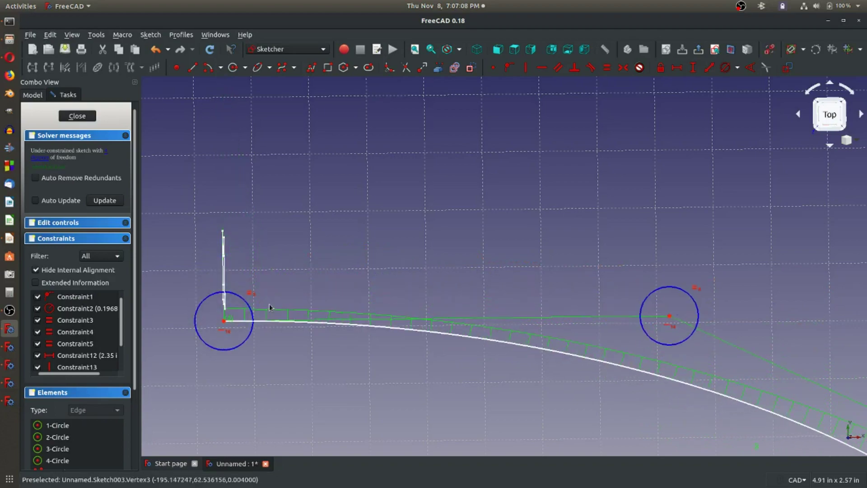
Constrain the vertical distance from the origin to the B-spline's end point at the datum-plane profile to 2.5 in.
scroll(357, 293, "down", 5)
scroll(278, 312, "up", 4)
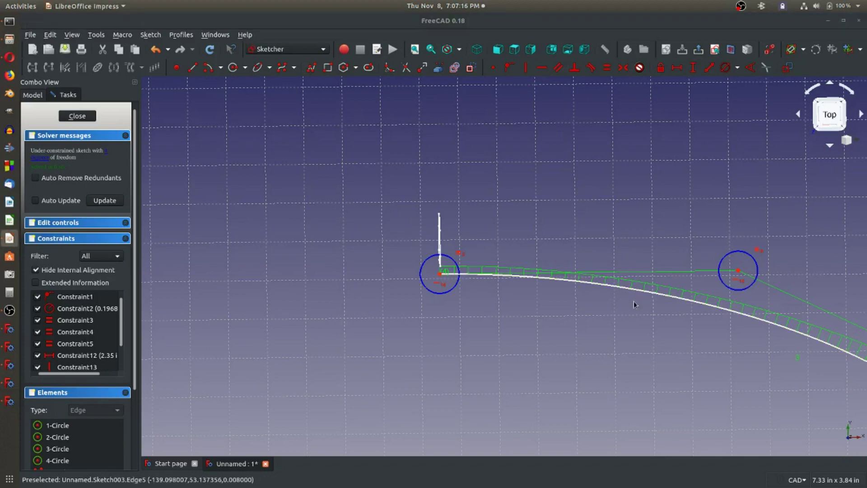
left_click(691, 67)
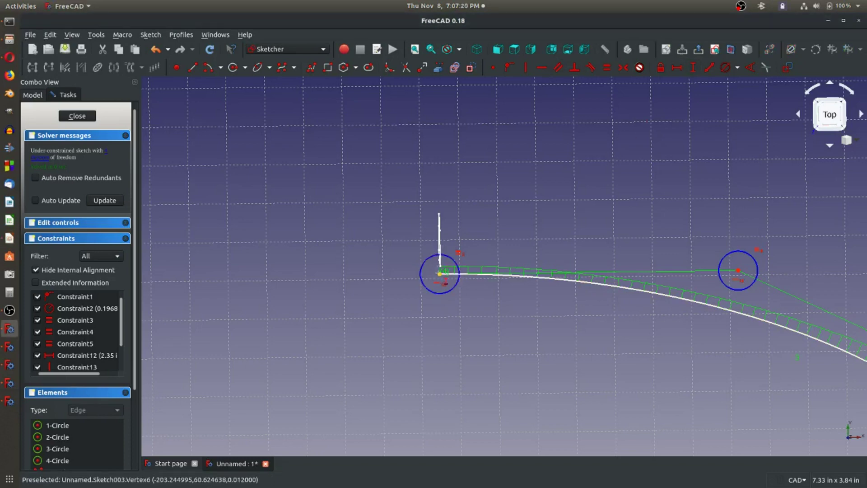
scroll(418, 229, "down", 6)
scroll(601, 316, "up", 4)
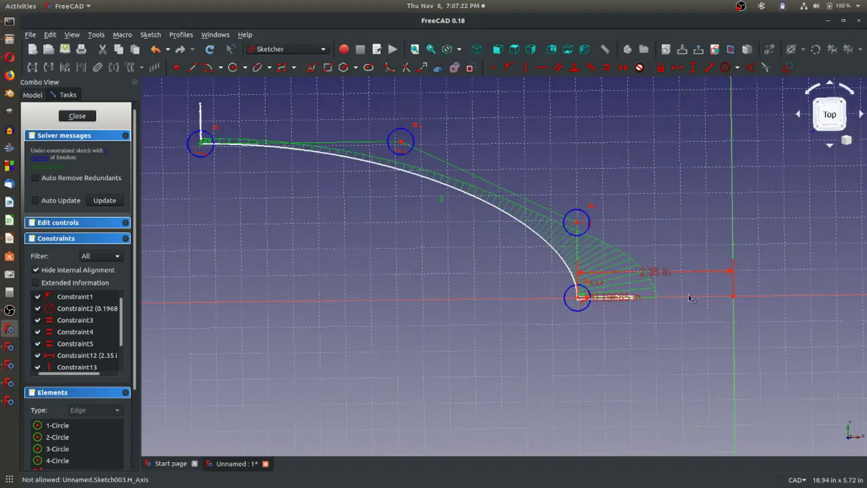
left_click(732, 296)
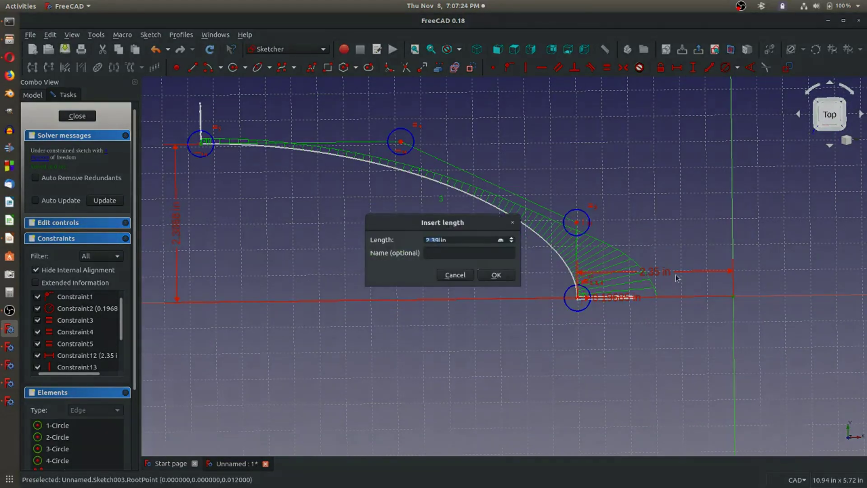
type("2.5")
key("Return")
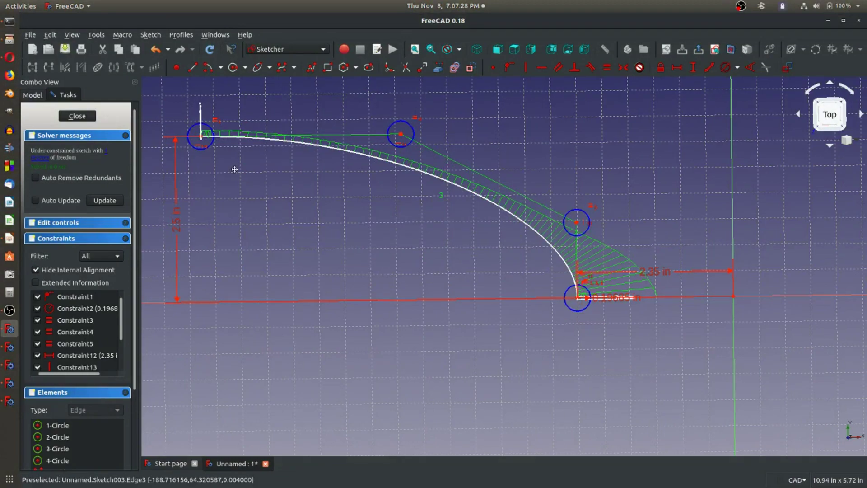
Reshape the B-spline by moving its third control point closer to the end point and its second closer to the X axis, and close the sketch.
scroll(229, 145, "up", 6)
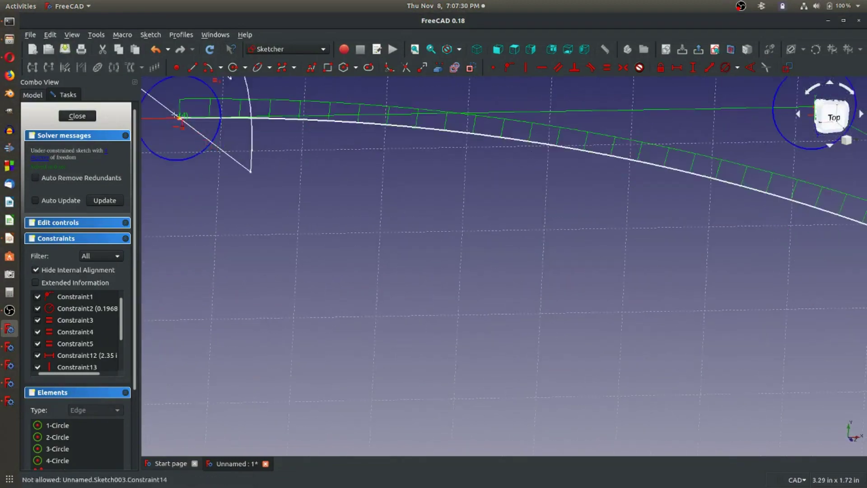
scroll(274, 172, "down", 5)
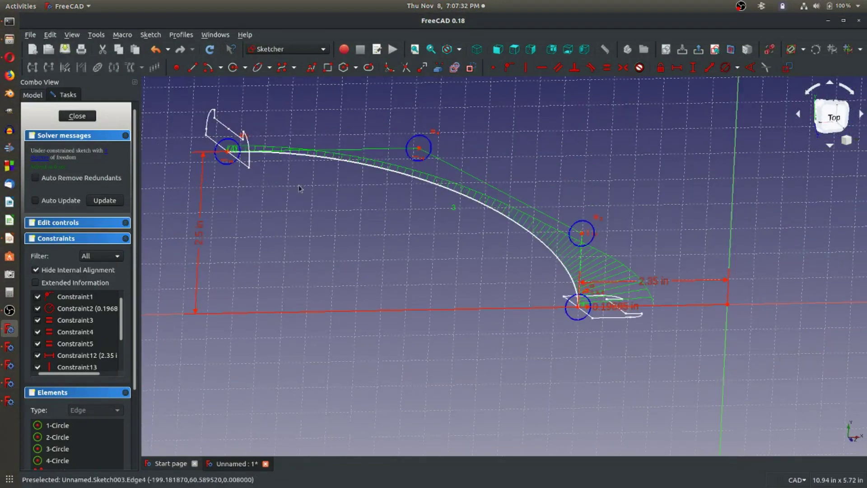
left_click_drag(419, 150, 324, 150)
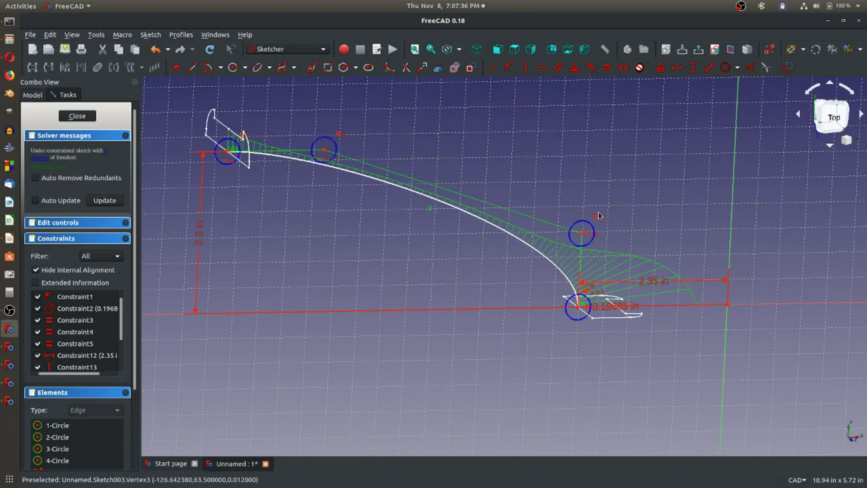
left_click_drag(583, 235, 580, 264)
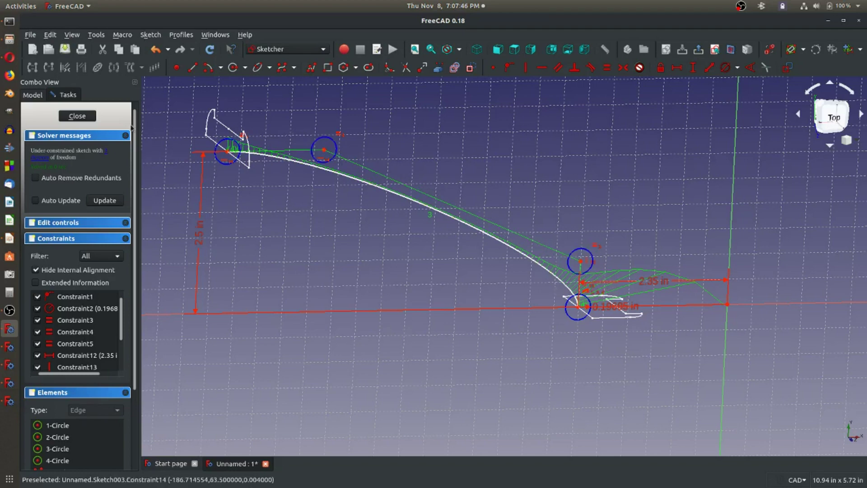
left_click(77, 116)
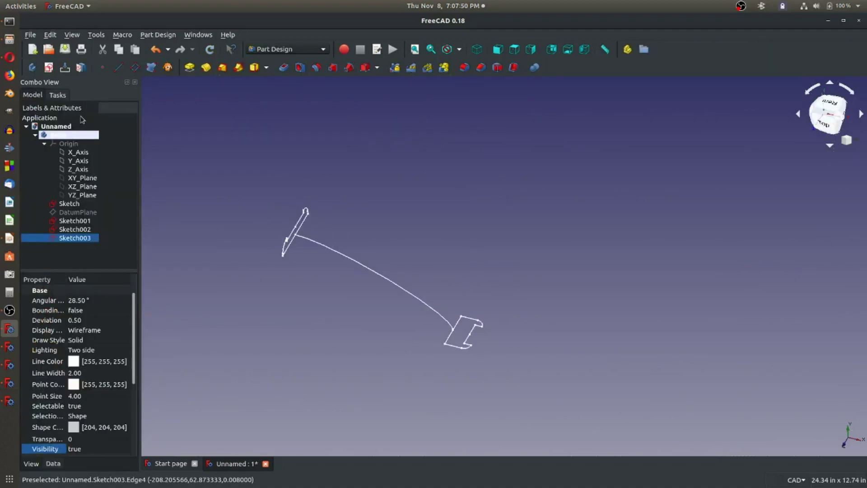
Reopen Sketch003 and constrain the horizontal distance between the B-spline's end point and third control point to 1.5 in.
double_click(70, 238)
scroll(275, 321, "up", 5)
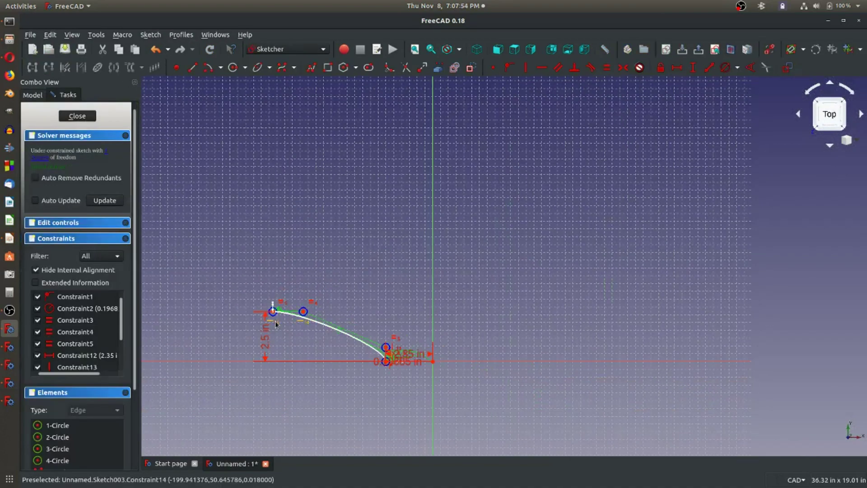
left_click(677, 69)
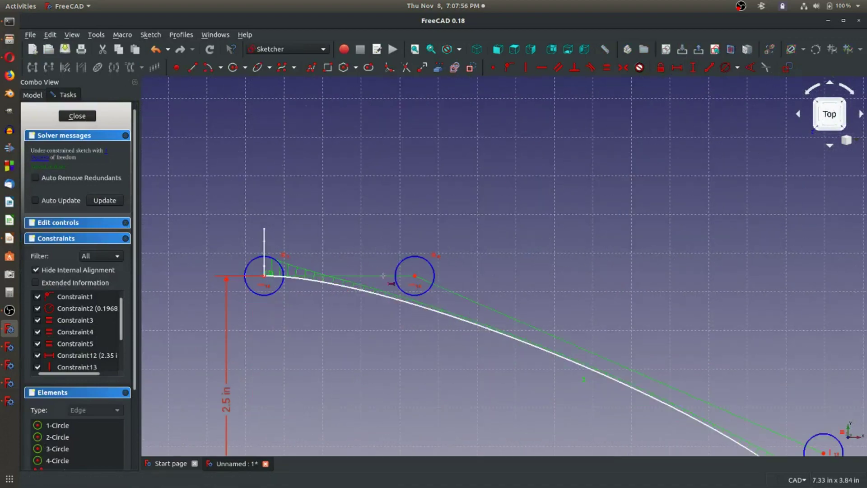
left_click(265, 276)
left_click(301, 277)
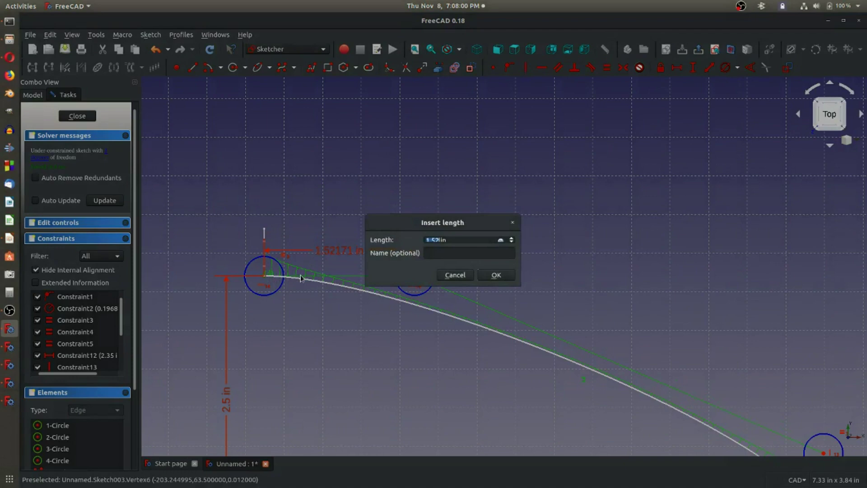
type("1.5")
key("Return")
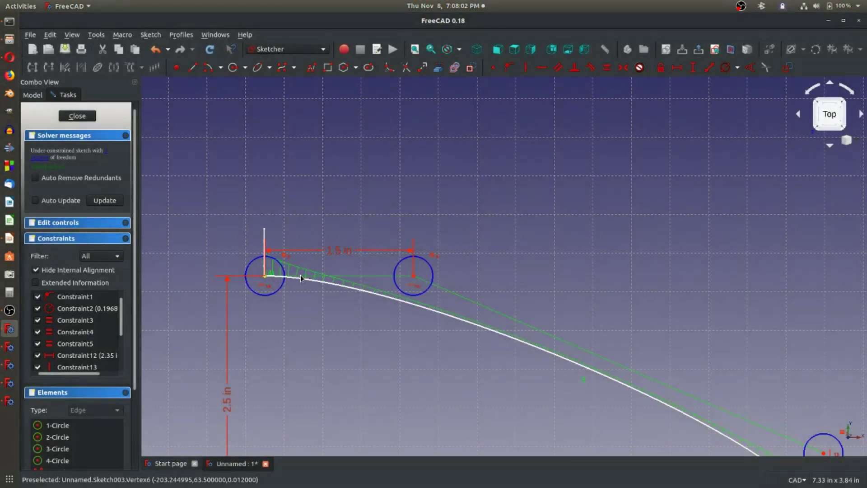
Constrain the vertical distance between the B-spline's start point on the X axis and its second control point to 0.75 in.
scroll(299, 275, "up", 5)
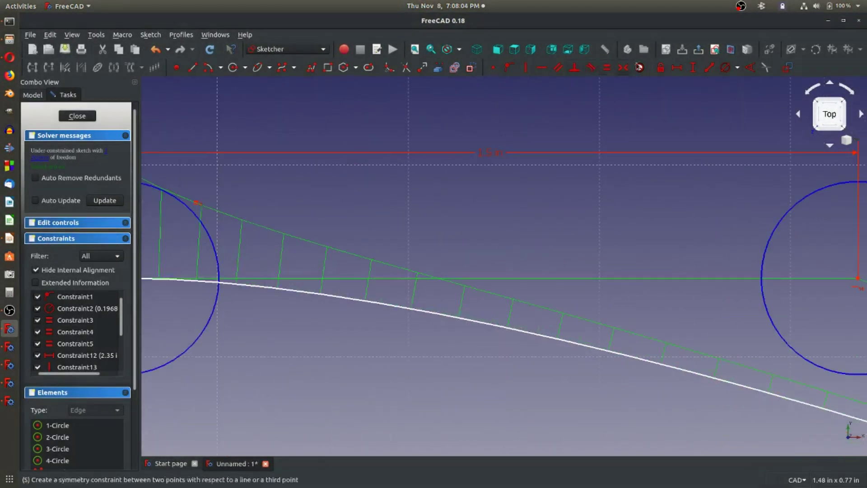
scroll(658, 142, "down", 5)
scroll(658, 142, "down", 4)
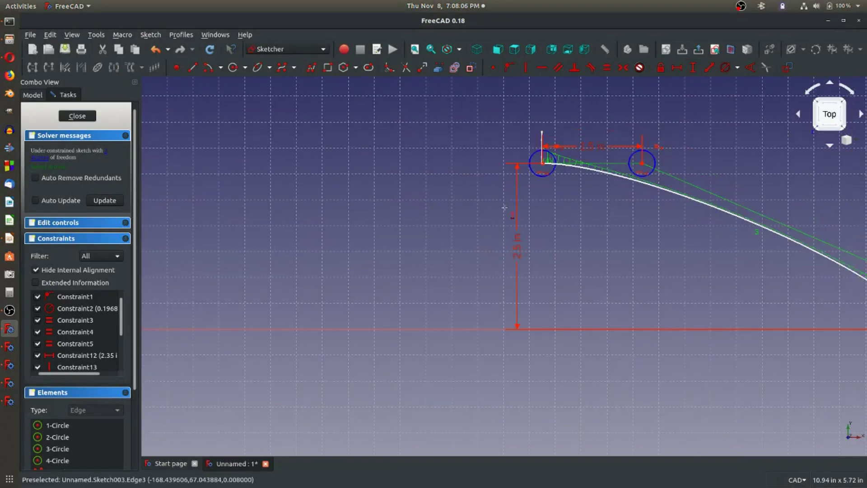
scroll(745, 258, "up", 6)
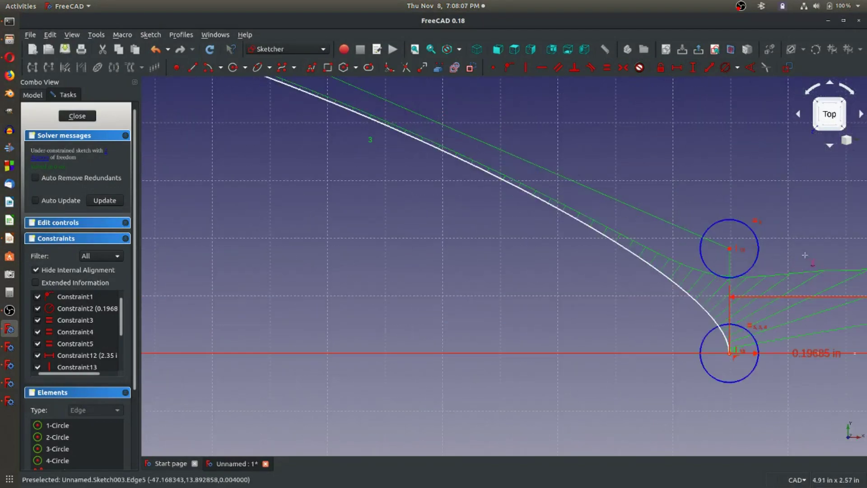
left_click(729, 249)
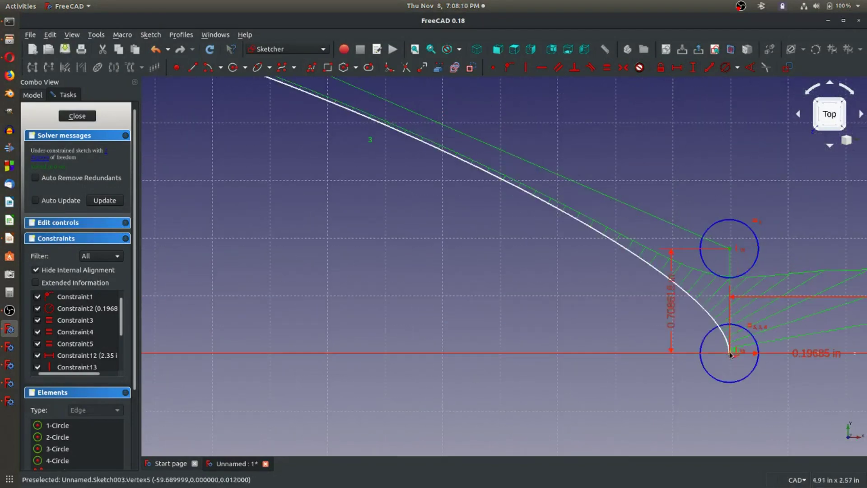
left_click(730, 354)
key("i")
type("0.75")
key("Return")
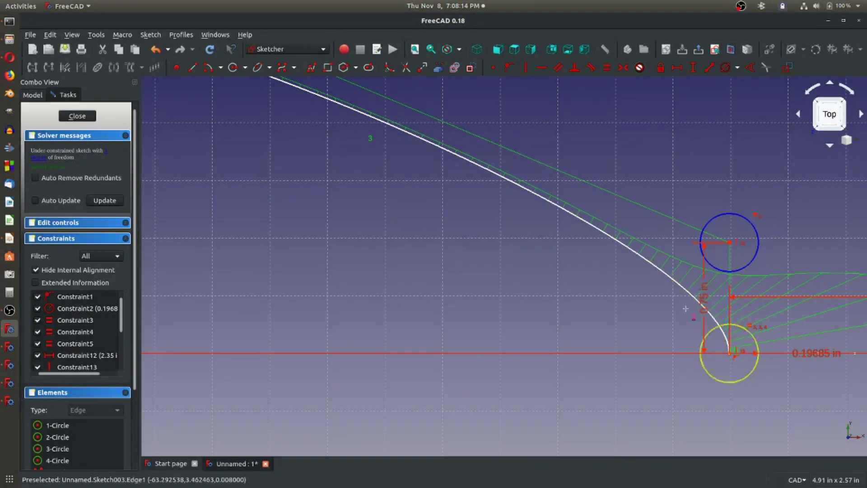
Slide the B-spline's end point together with its third control point horizontally toward the Y axis, off the datum-plane profile.
scroll(651, 300, "down", 4)
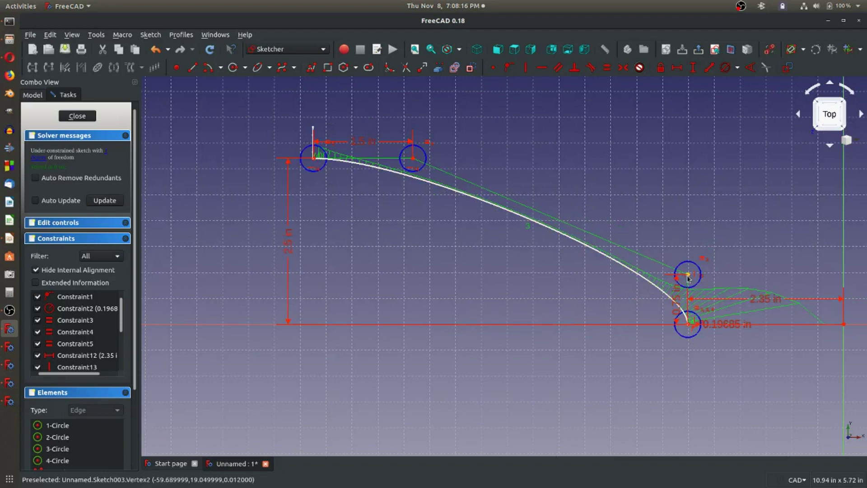
left_click_drag(414, 161, 460, 160)
mouse_move(361, 162)
left_mouse_down()
mouse_move(334, 162)
mouse_move(382, 162)
mouse_move(334, 162)
mouse_move(358, 167)
left_mouse_up()
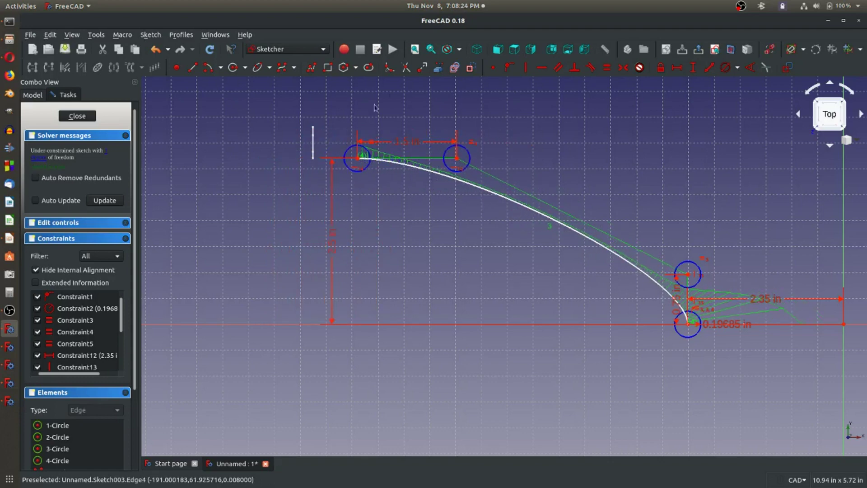
Constrain the horizontal distance from the spline's upper endpoint to the origin at 8 in, and leave the sketch.
left_click(677, 68)
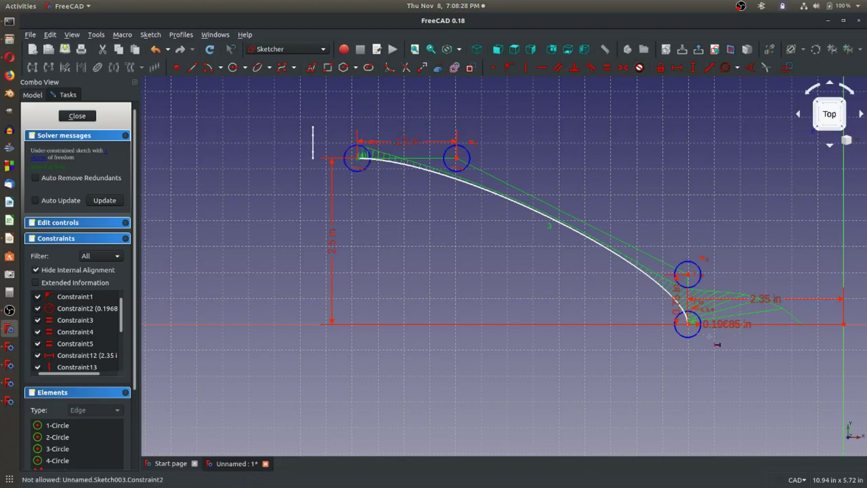
left_click(843, 324)
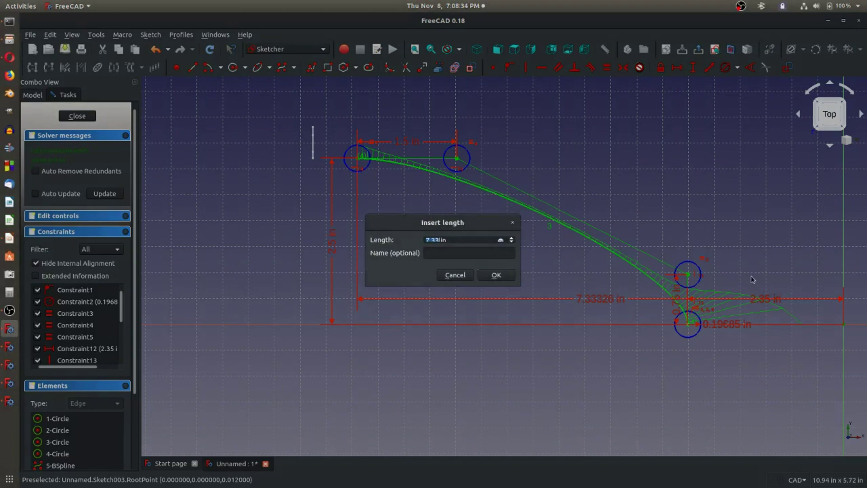
type("8")
key("Return")
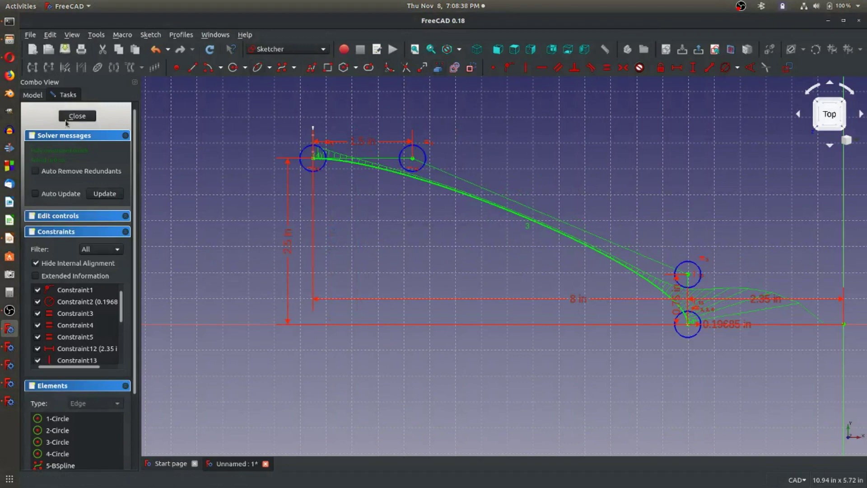
key("Escape")
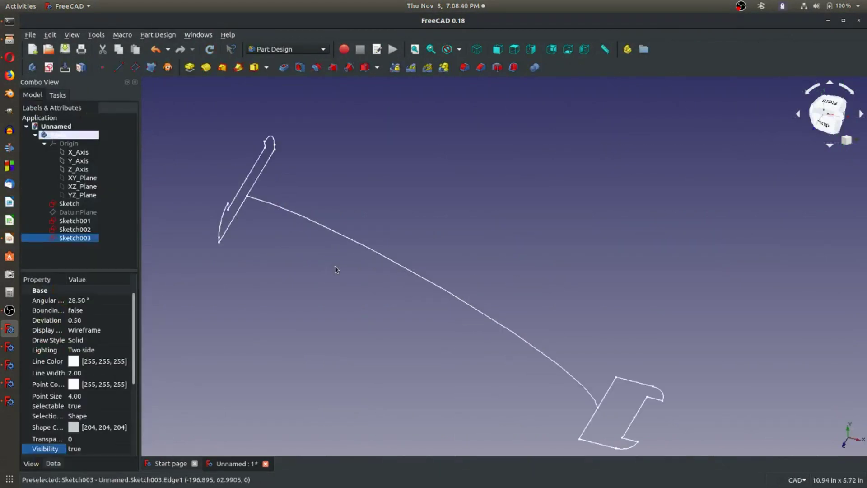
scroll(337, 267, "down", 2)
scroll(452, 389, "up", 2)
scroll(450, 384, "down", 2)
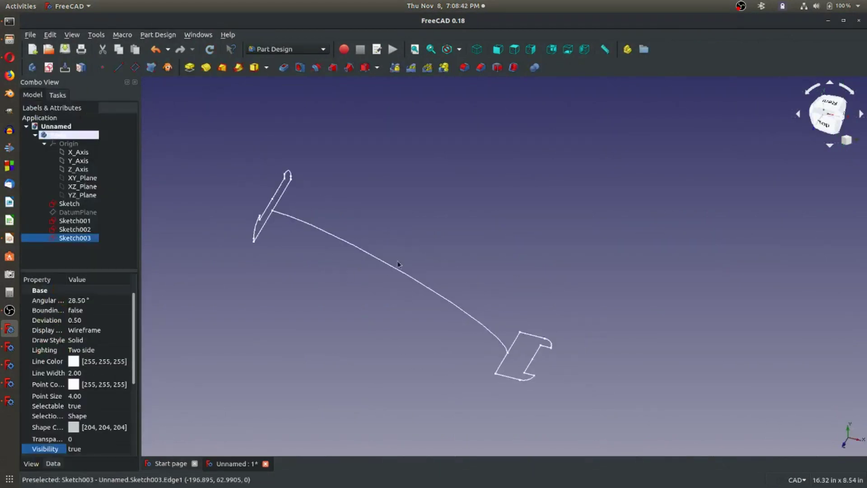
scroll(386, 237, "up", 2)
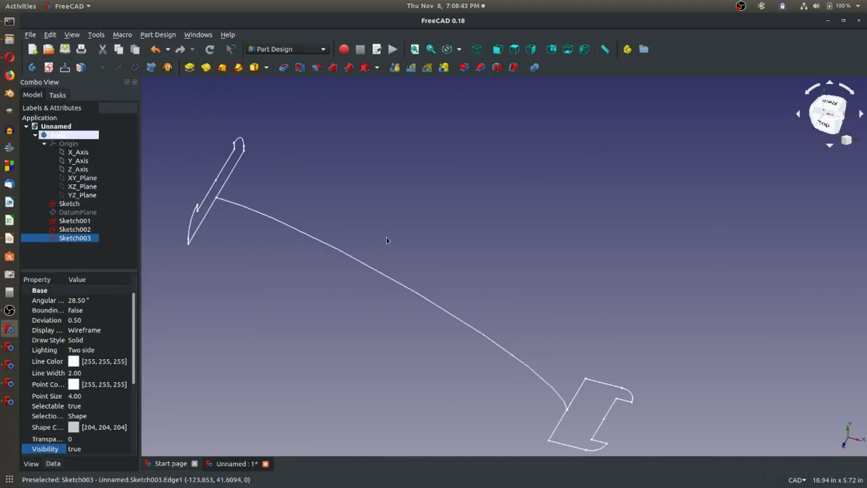
left_click(239, 68)
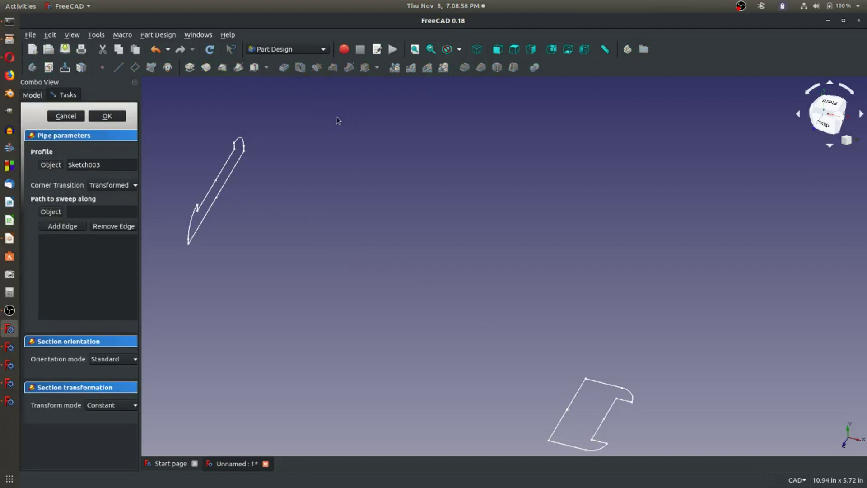
left_click(117, 117)
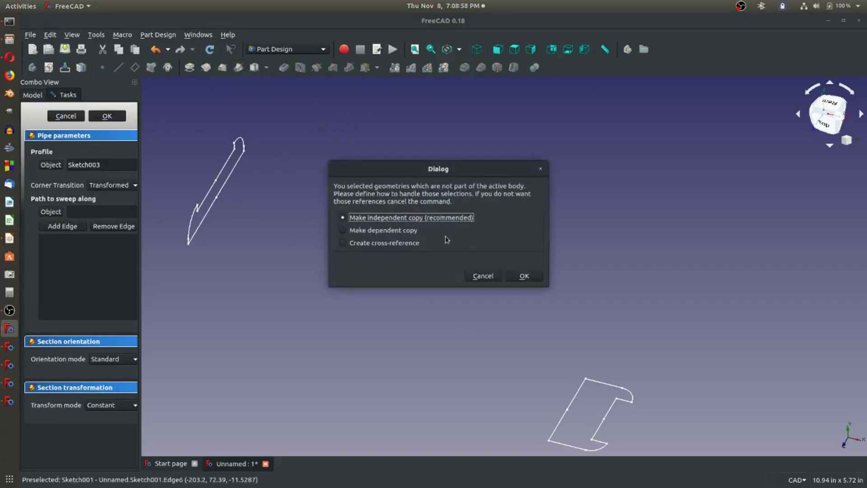
left_click(478, 277)
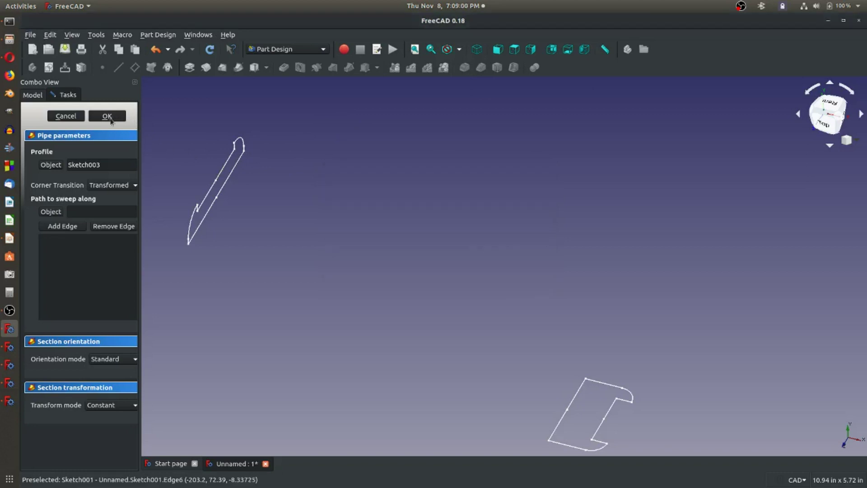
left_click(79, 117)
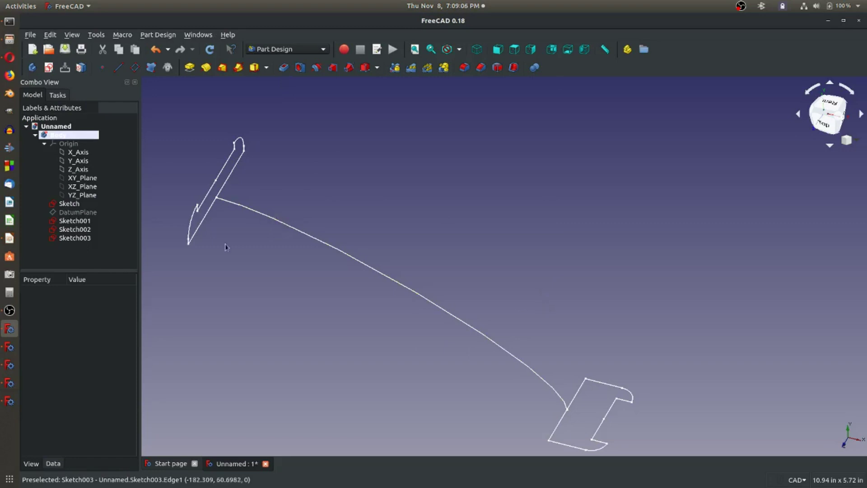
Try an additive pipe with Sketch as the profile, and reselect the spline Sketch003 as its profile object.
left_click(238, 67)
left_click(73, 152)
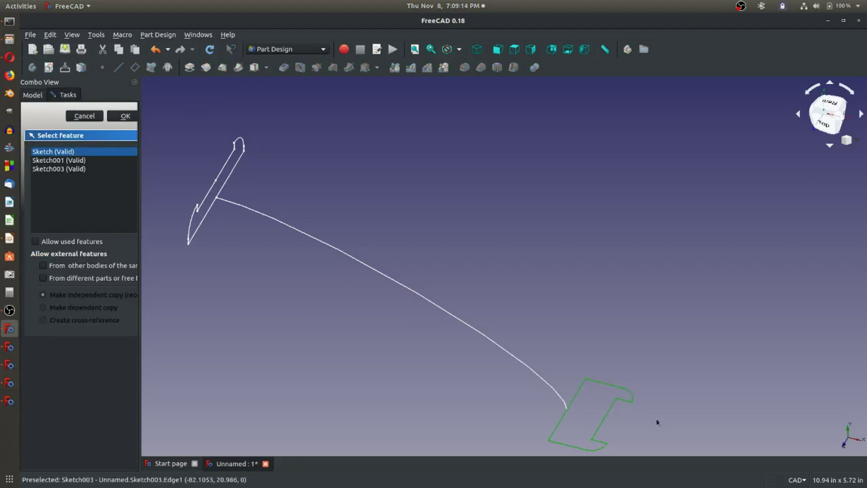
left_click(121, 117)
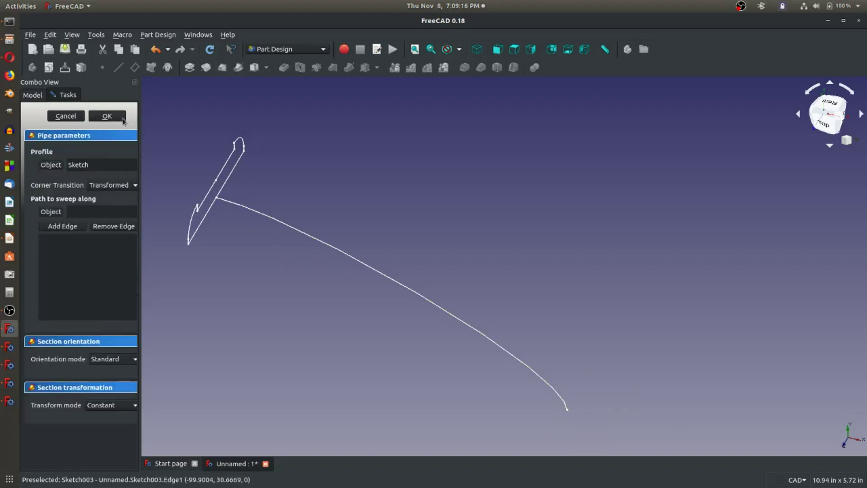
left_click(45, 168)
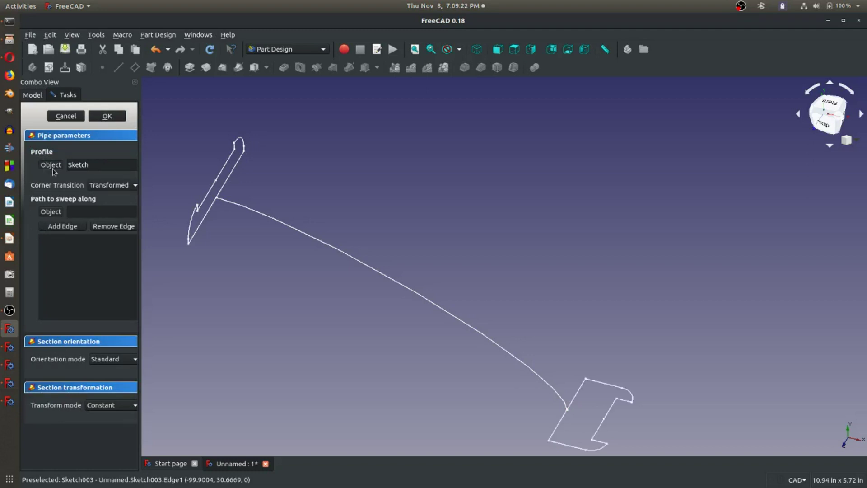
left_click(299, 232)
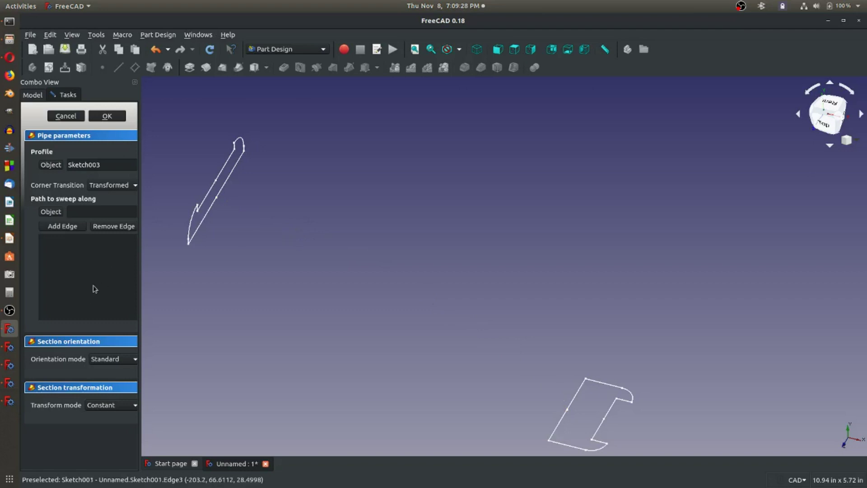
Try to build the pipe with the Multisection transform mode and Sketch001 as an added section.
left_click(104, 405)
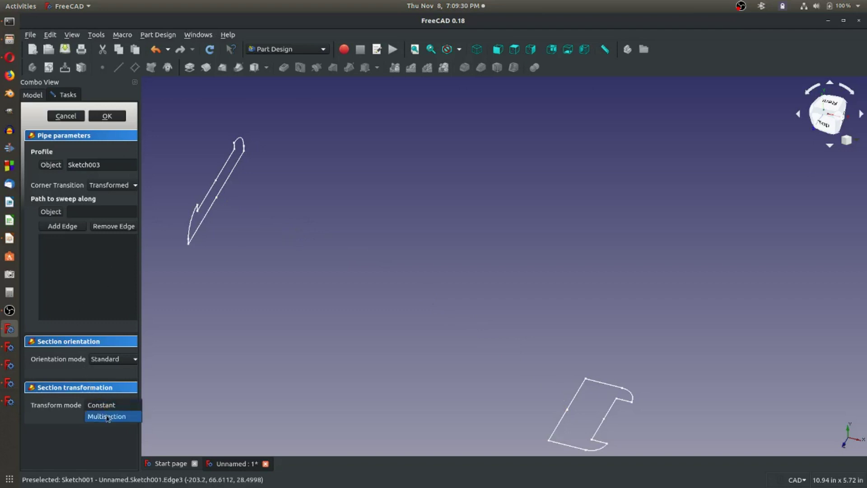
left_click(108, 414)
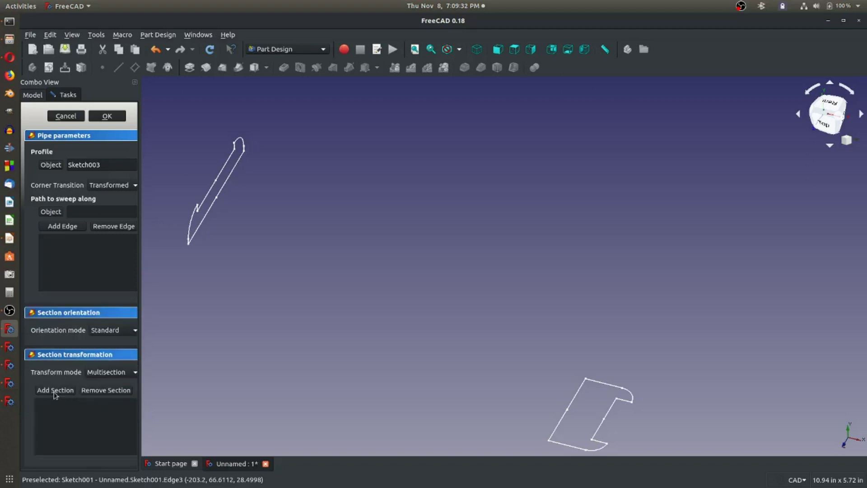
left_click(208, 197)
left_click(108, 118)
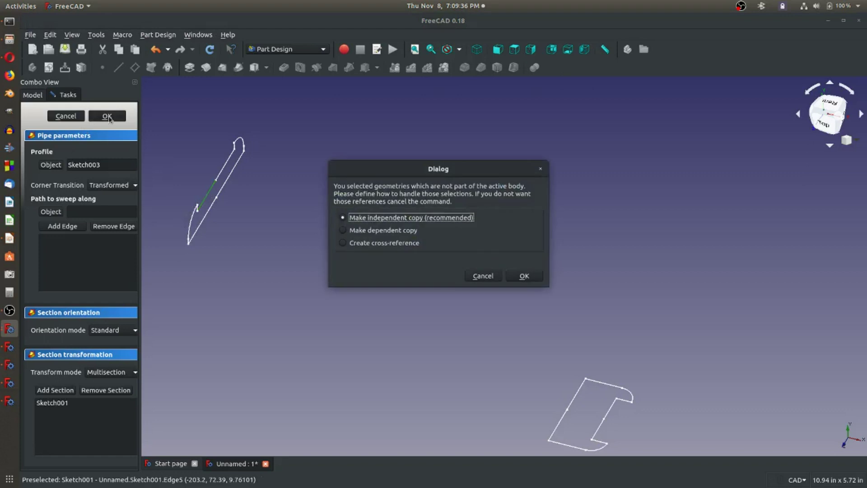
left_click(524, 277)
left_click(480, 267)
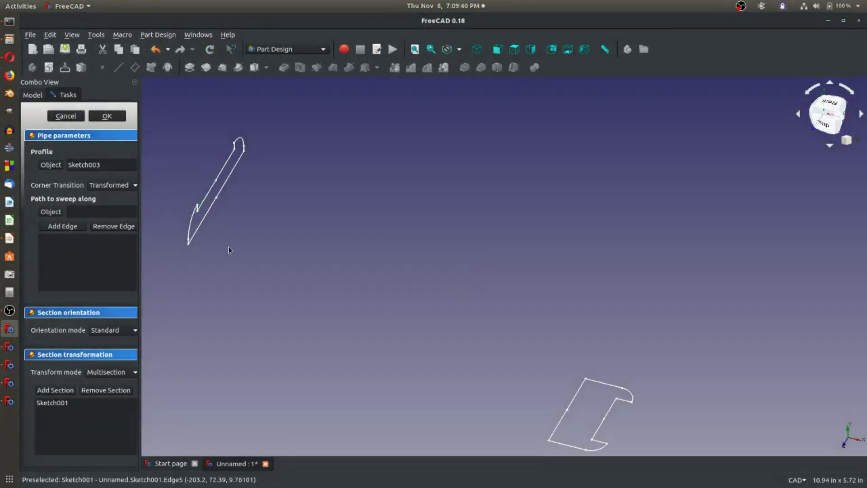
left_click(108, 118)
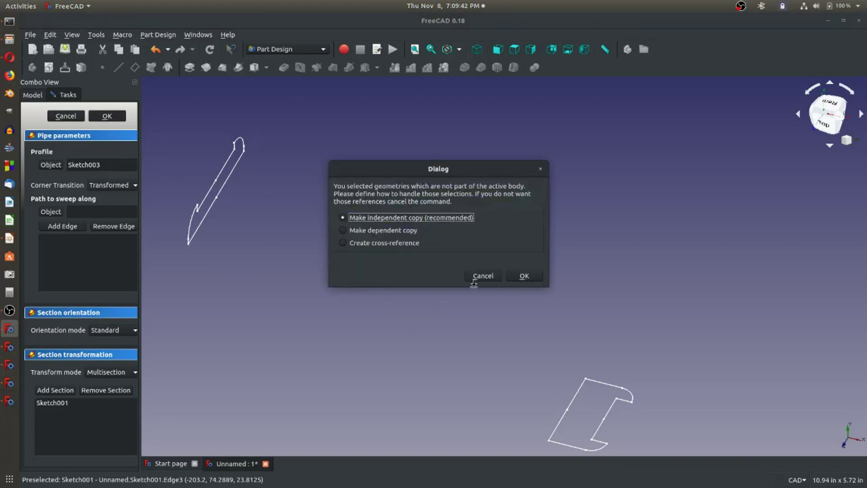
left_click(487, 278)
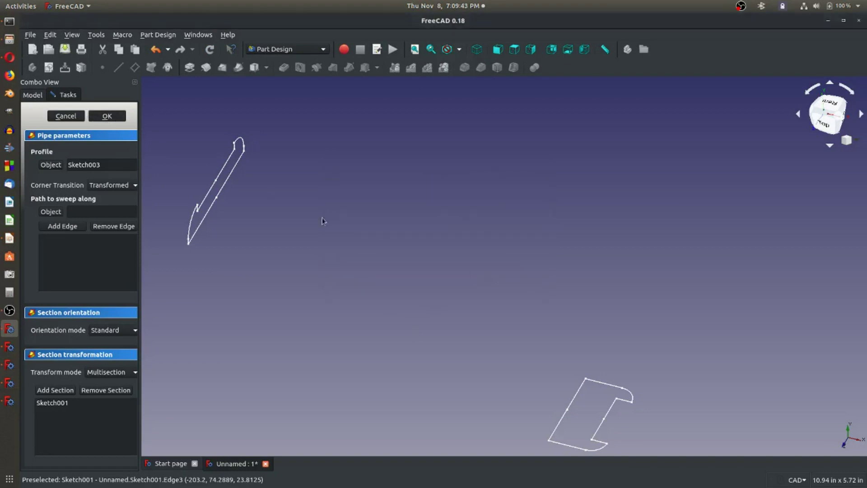
left_click(65, 116)
Examine where the spline path meets the end profiles in the 3D view.
scroll(501, 370, "up", 3)
scroll(532, 343, "down", 3)
scroll(618, 418, "up", 5)
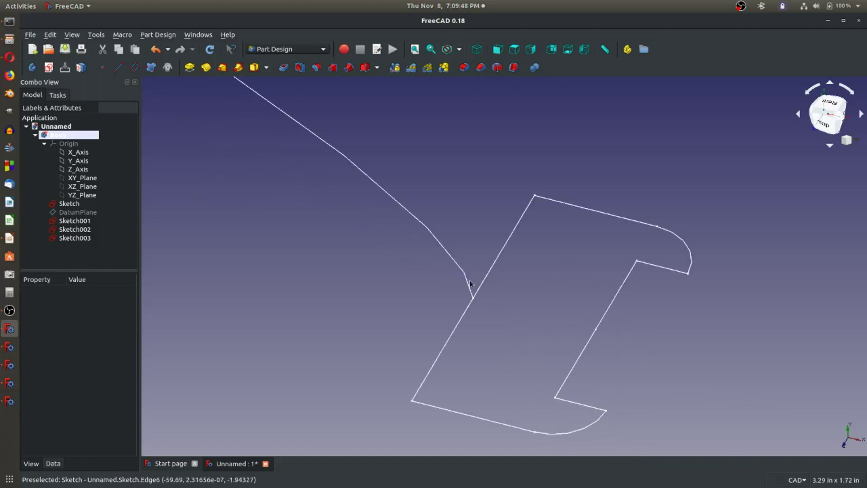
scroll(470, 290, "down", 6)
scroll(343, 203, "up", 5)
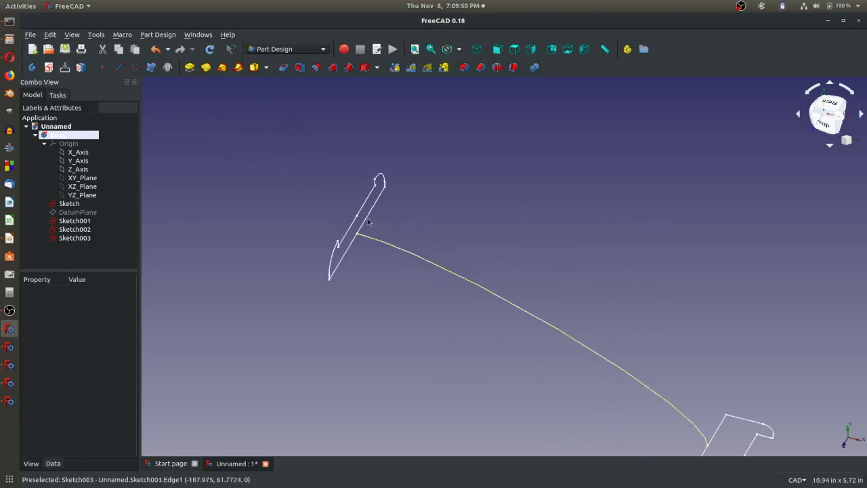
mouse_move(367, 218)
middle_mouse_down()
mouse_move(339, 195)
mouse_move(373, 217)
mouse_move(286, 232)
middle_mouse_up()
scroll(420, 307, "down", 4)
scroll(515, 358, "up", 3)
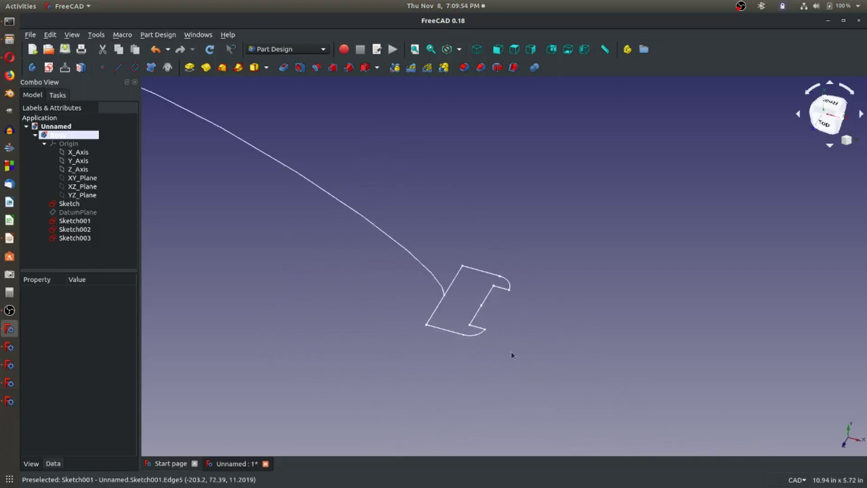
Open the C-shaped profile Sketch, inspect its geometry and constraints, and leave it.
left_click(475, 315)
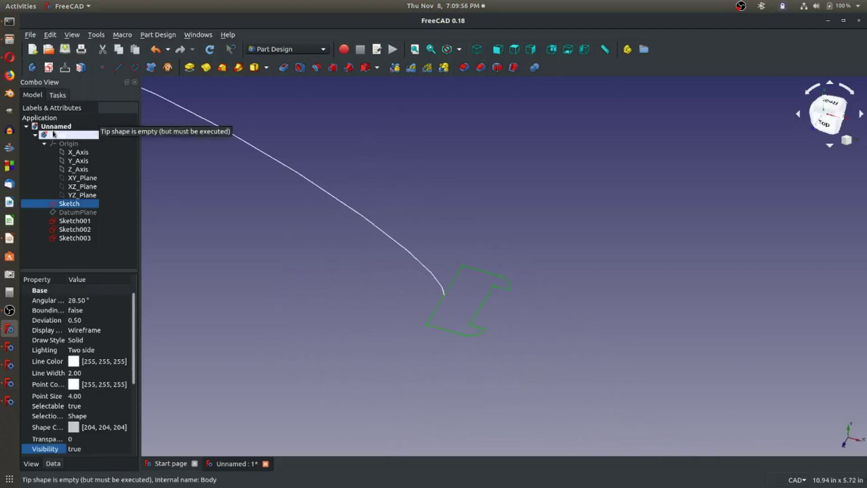
double_click(69, 205)
scroll(427, 361, "up", 5)
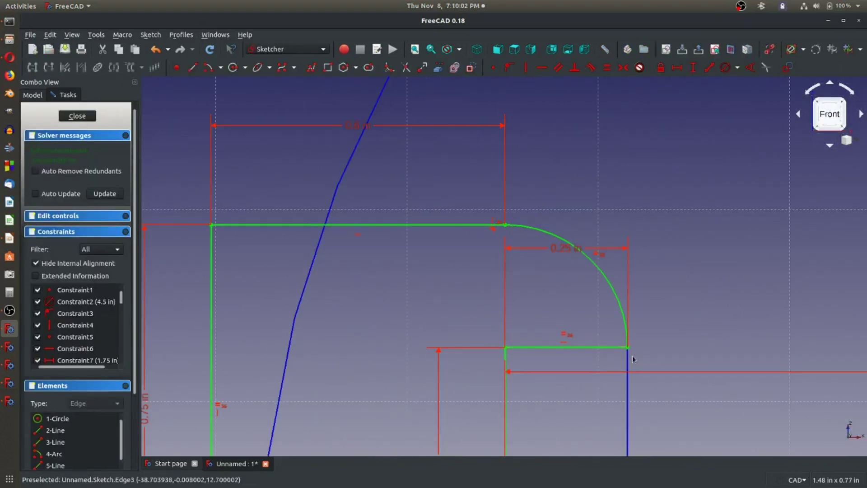
scroll(465, 239, "down", 5)
scroll(399, 399, "up", 3)
scroll(429, 320, "down", 3)
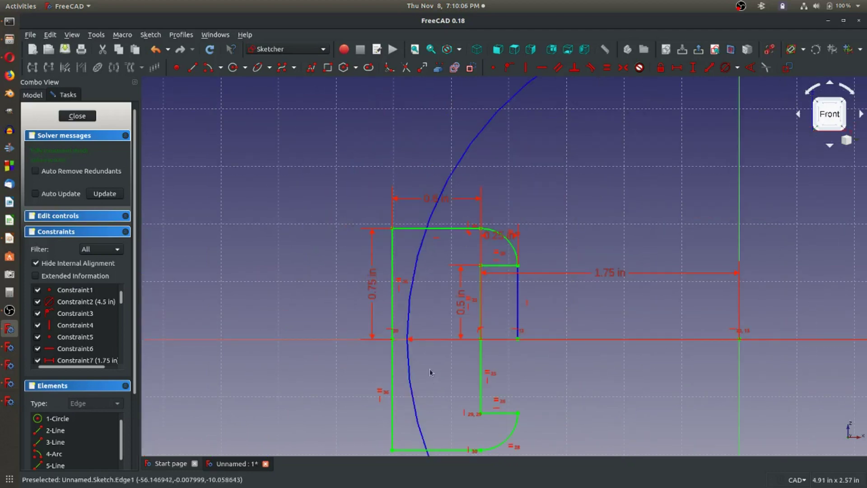
scroll(430, 319, "down", 3)
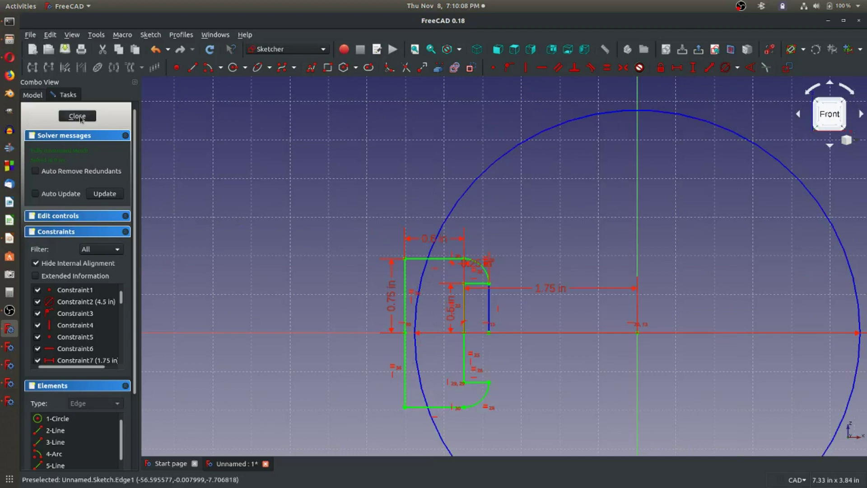
left_click(80, 117)
Edit Sketch003 and set the vertical distance between the spline's two lower control points to 1 in.
left_click(299, 175)
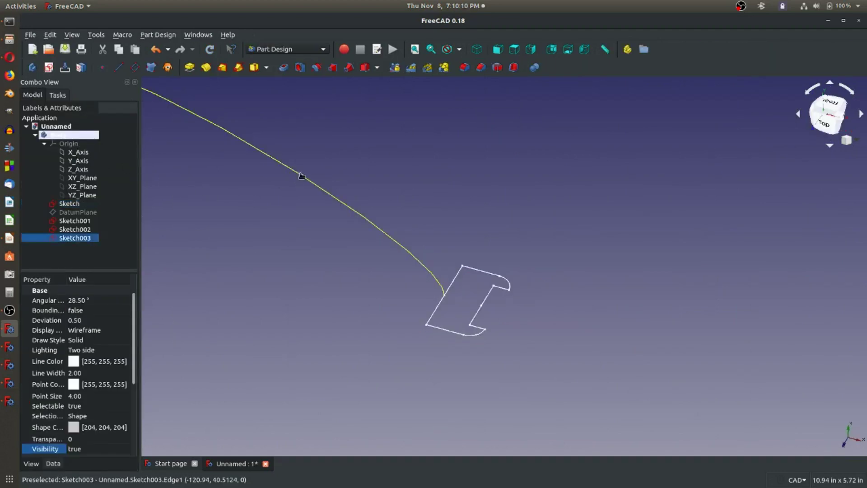
double_click(88, 238)
double_click(385, 414)
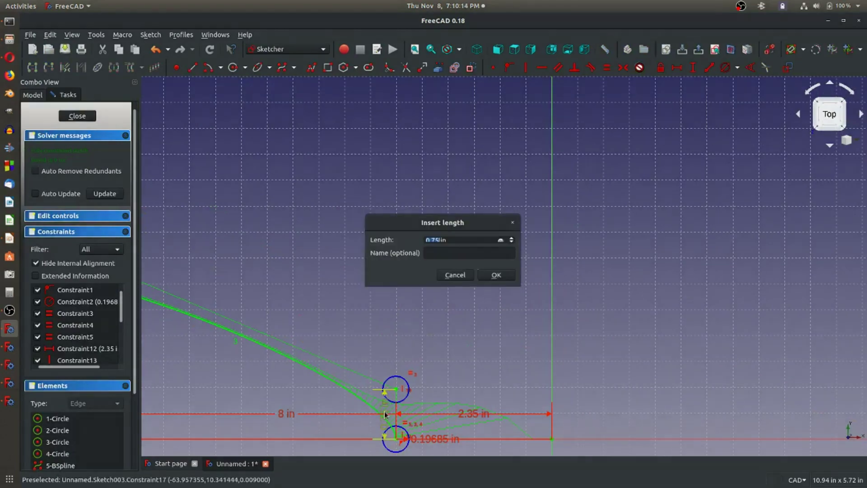
type("1")
key("Return")
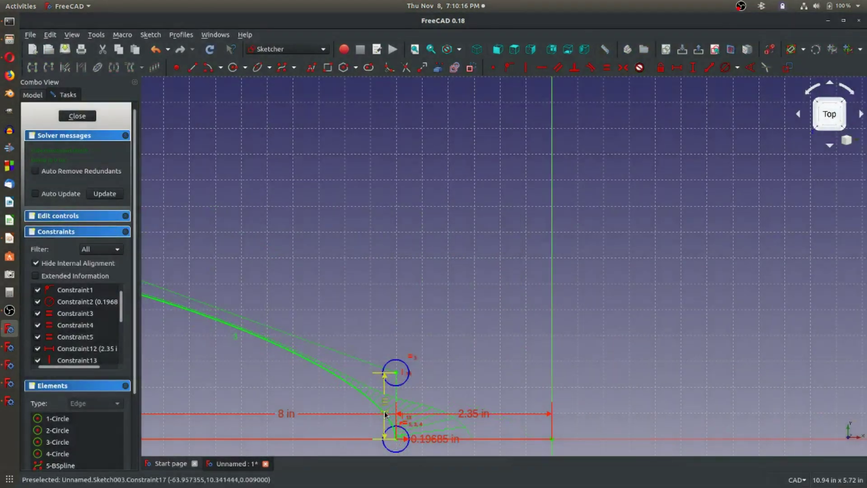
Increase the vertical distance between the spline's lower control points to 2 in, and leave the sketch.
double_click(385, 414)
type("2")
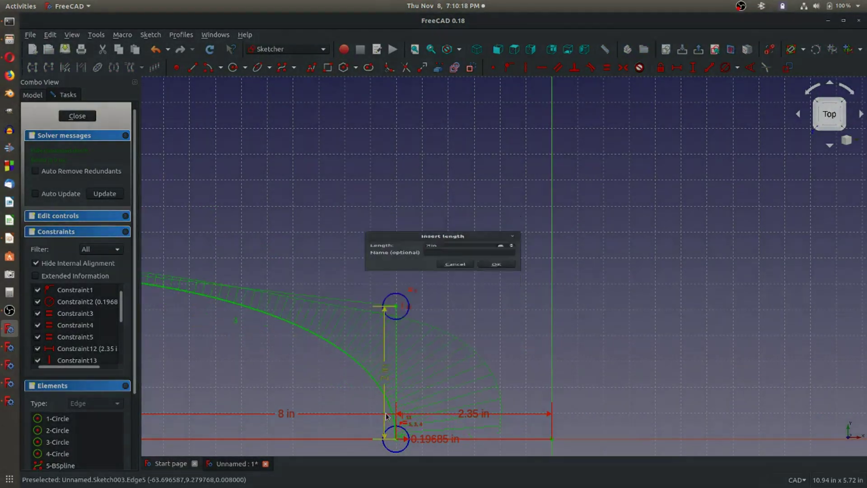
key("Return")
scroll(375, 359, "down", 4)
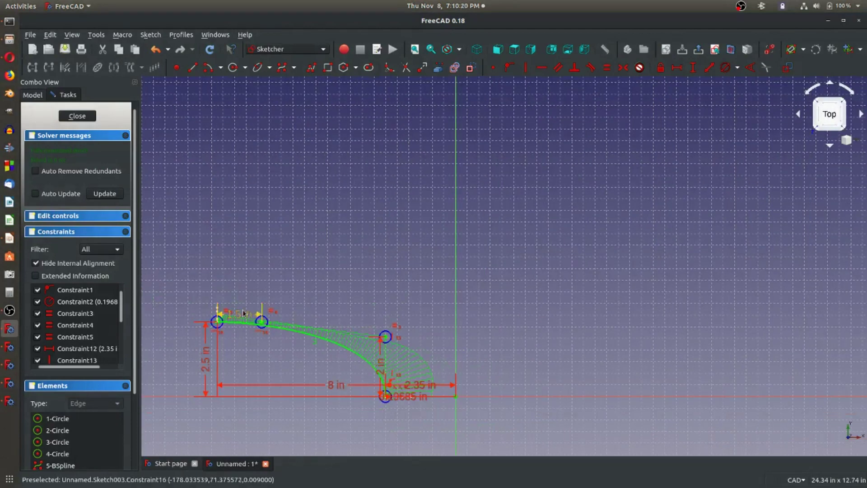
left_click(76, 115)
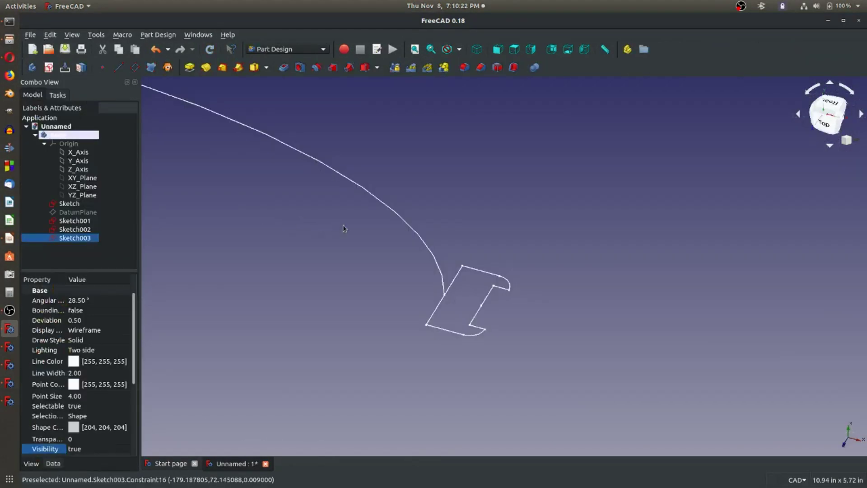
scroll(339, 227, "down", 3)
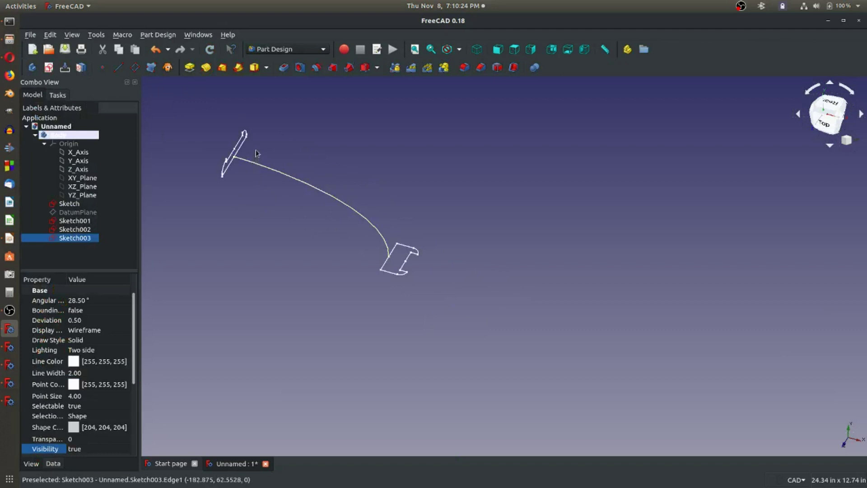
scroll(254, 152, "up", 2)
left_click(238, 67)
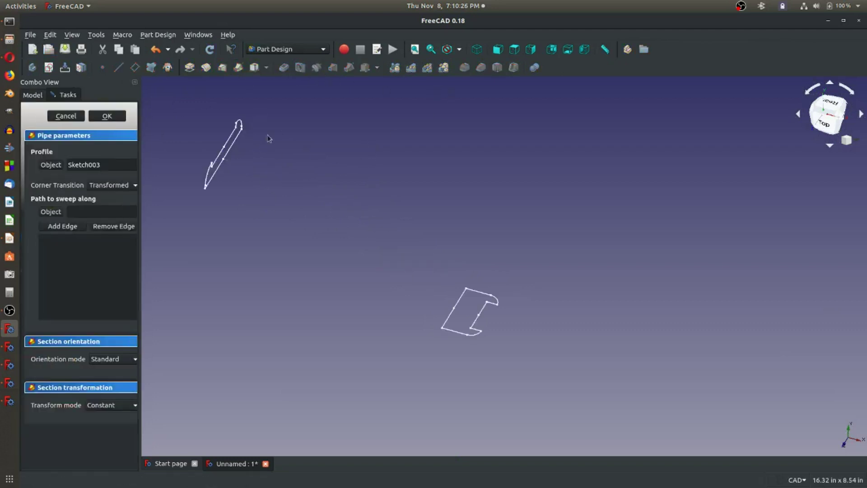
left_click(69, 117)
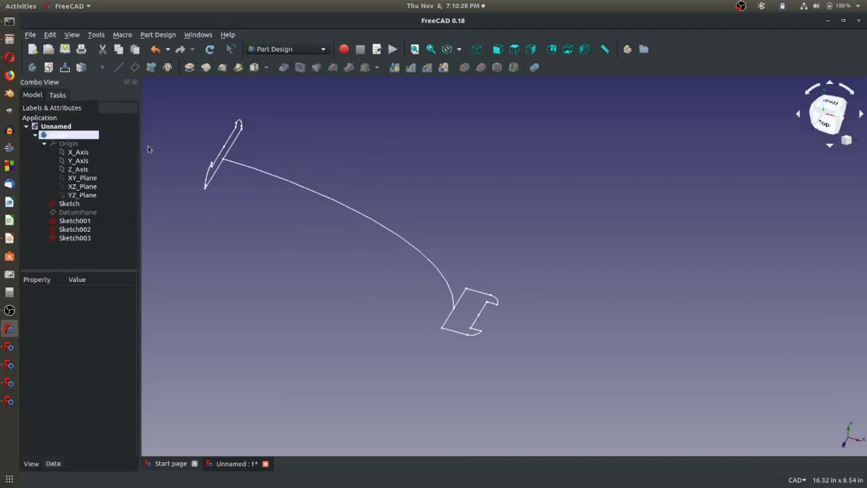
left_click(448, 321)
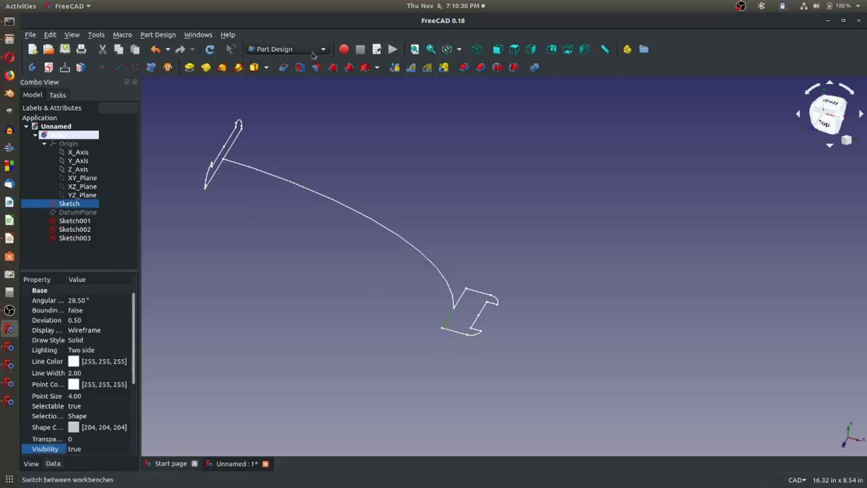
left_click(238, 67)
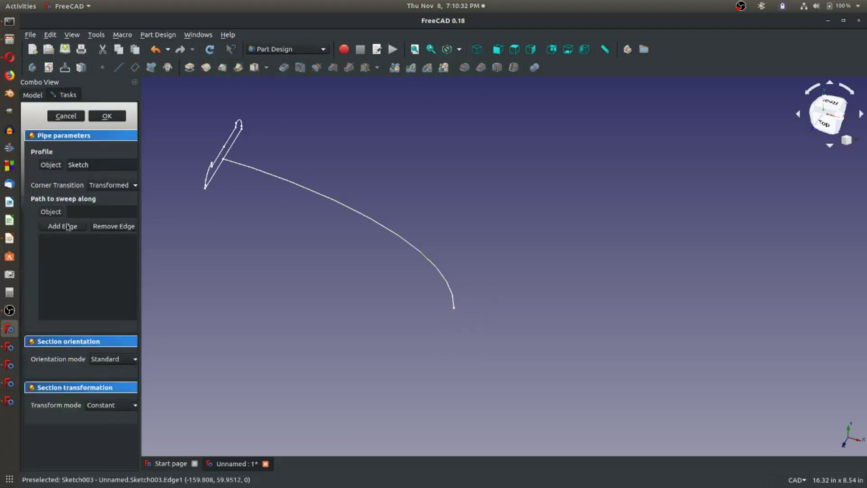
left_click(53, 166)
left_click(323, 198)
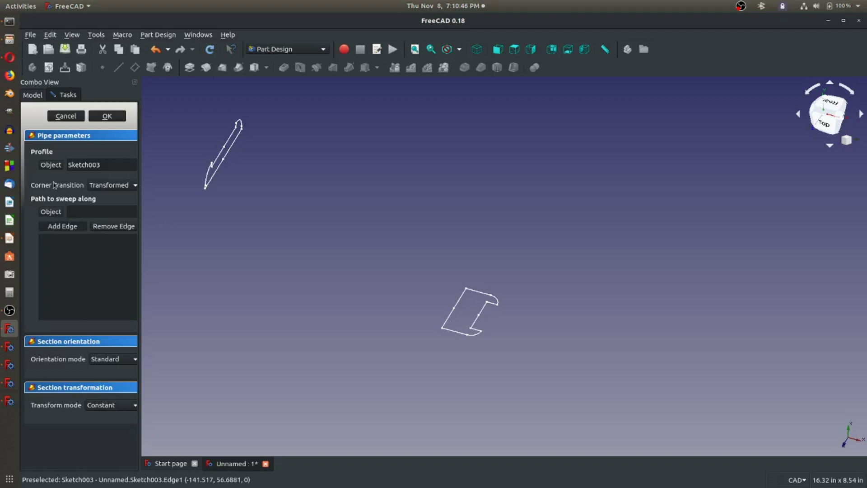
left_click(69, 117)
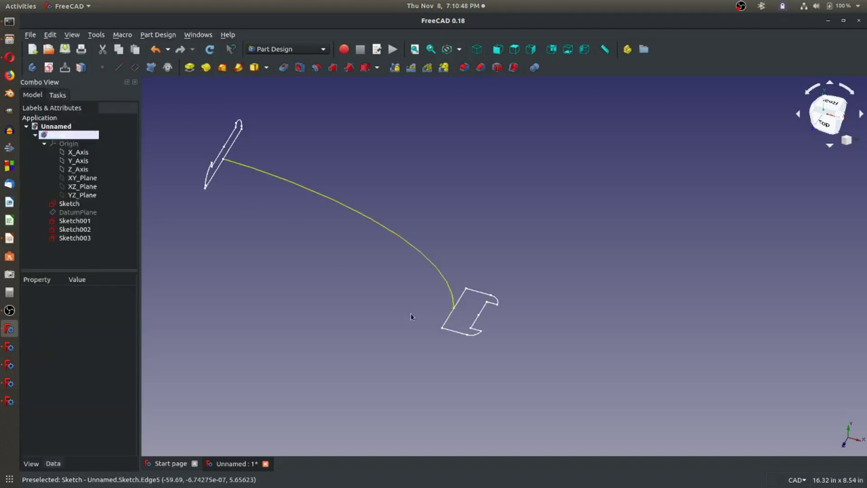
scroll(432, 313, "up", 3)
scroll(660, 307, "down", 5)
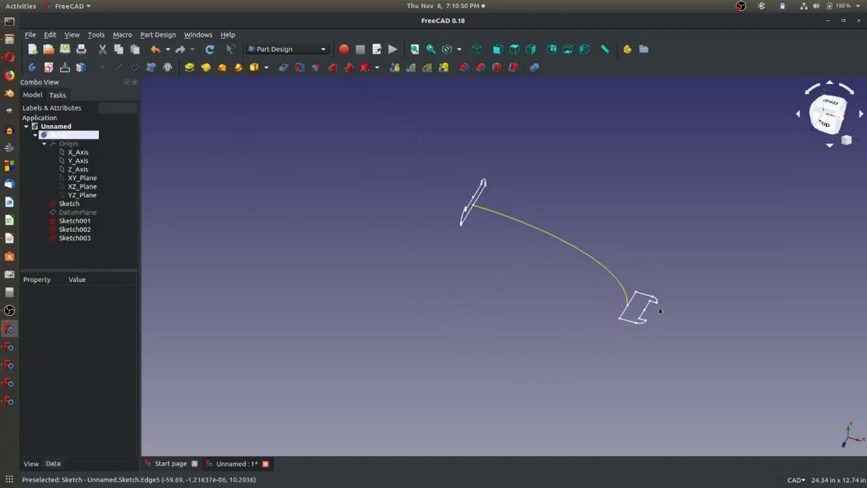
scroll(655, 304, "up", 2)
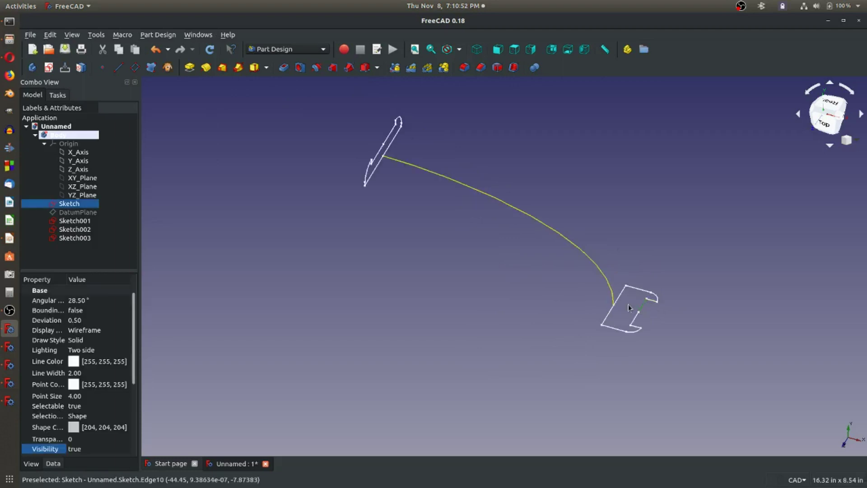
left_click(238, 68)
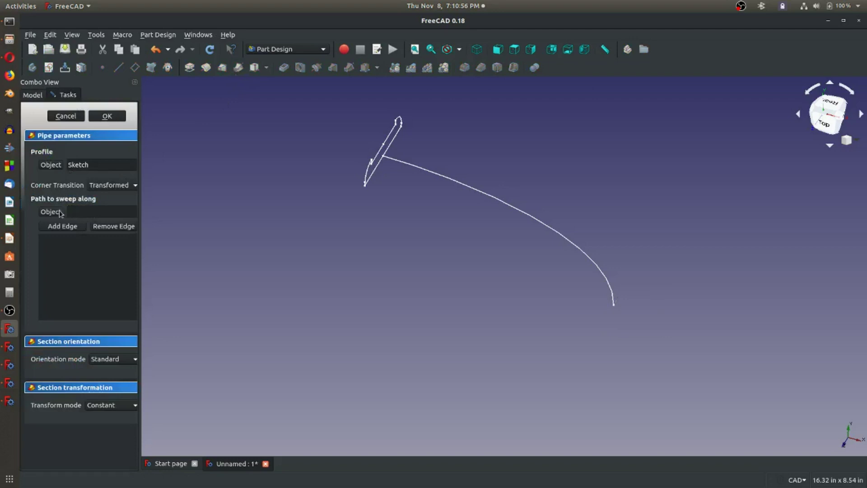
left_click(446, 181)
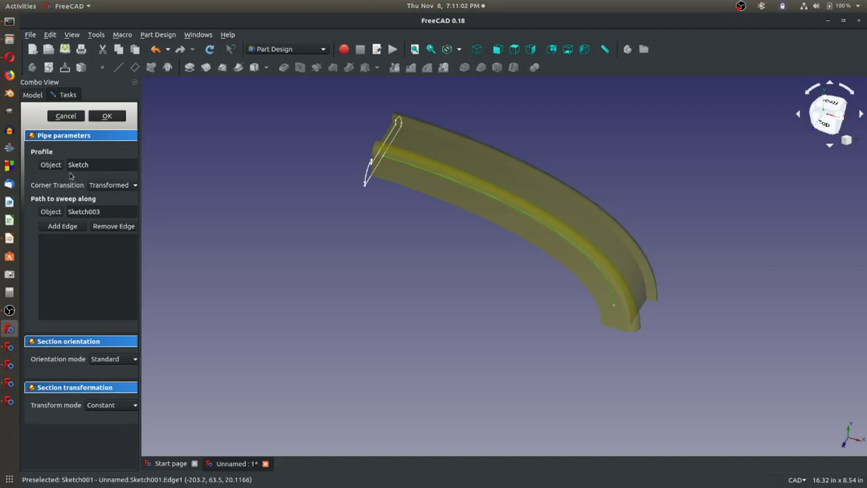
left_click(67, 116)
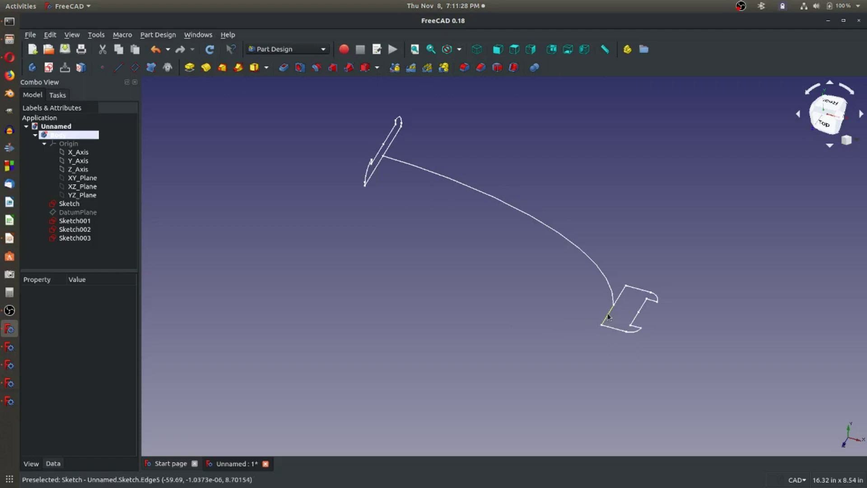
Start an Additive Pipe with the C-shaped Sketch as profile and the spline Sketch003 as the sweep path.
left_click(239, 70)
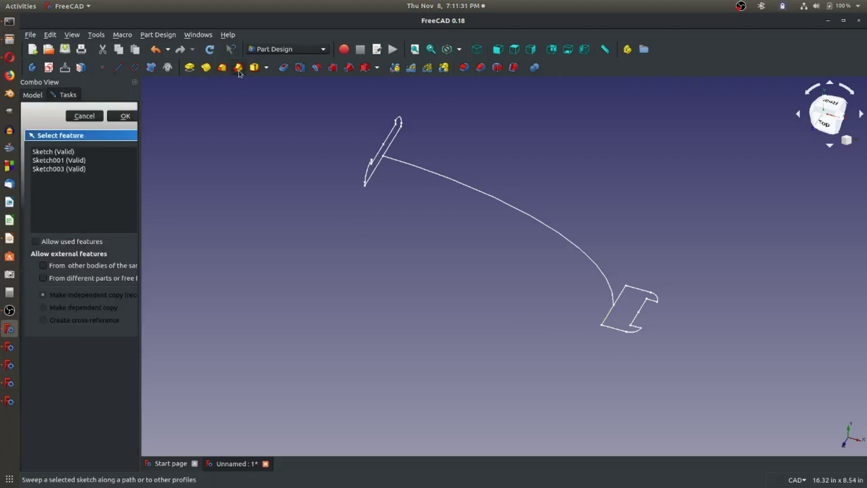
left_click(71, 152)
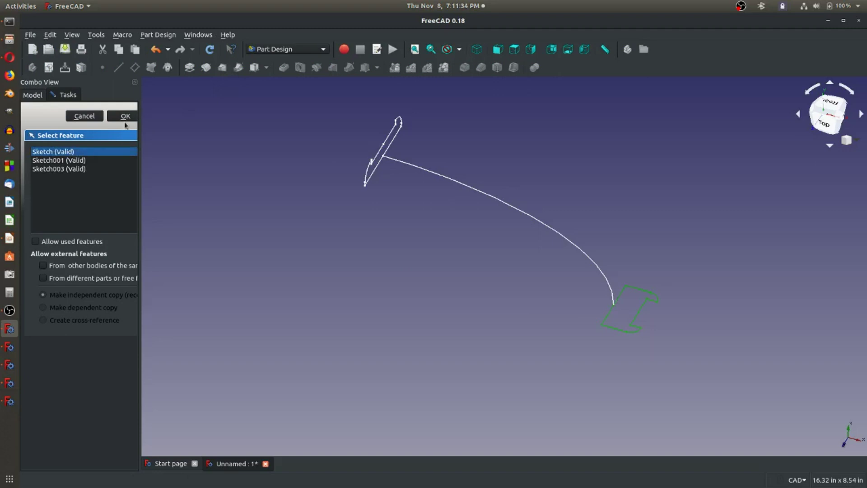
left_click(125, 117)
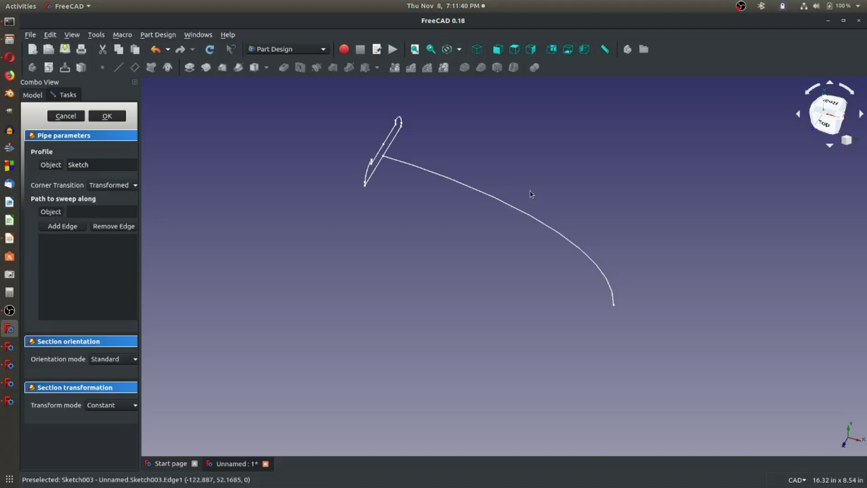
left_click(515, 213)
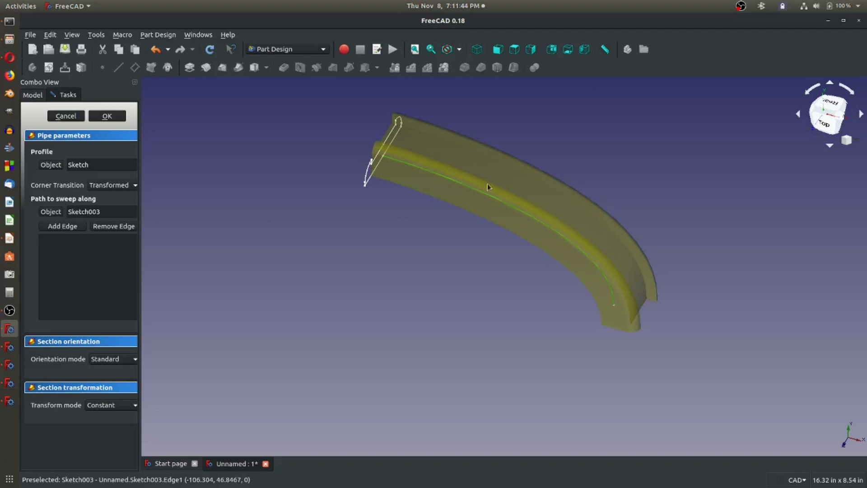
Set the pipe's section transform mode to Multisection, add Sketch001 at the far end as a section, and accept the pipe.
middle_click_drag(472, 241, 457, 220)
scroll(457, 232, "down", 3)
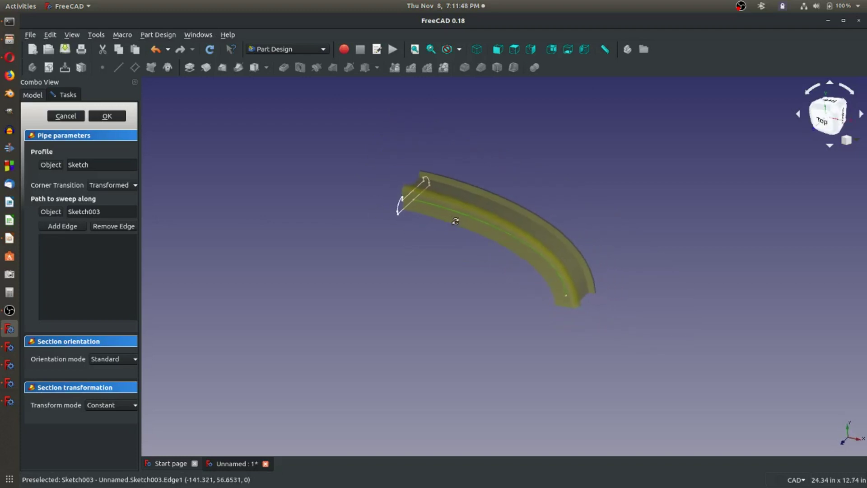
scroll(449, 206, "down", 4)
scroll(450, 205, "up", 8)
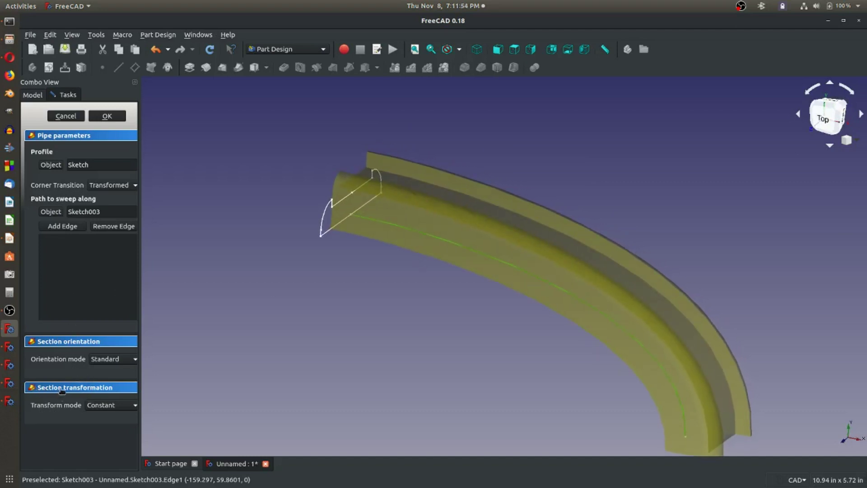
left_click(116, 407)
left_click(115, 415)
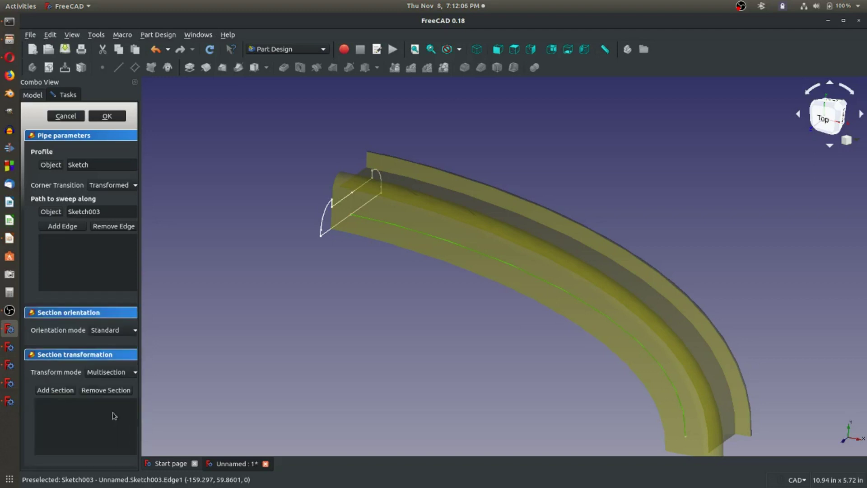
left_click(64, 389)
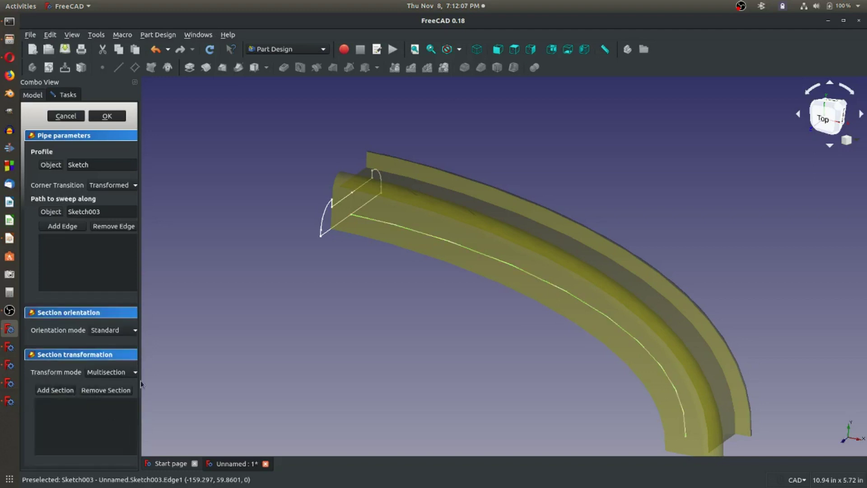
left_click(325, 212)
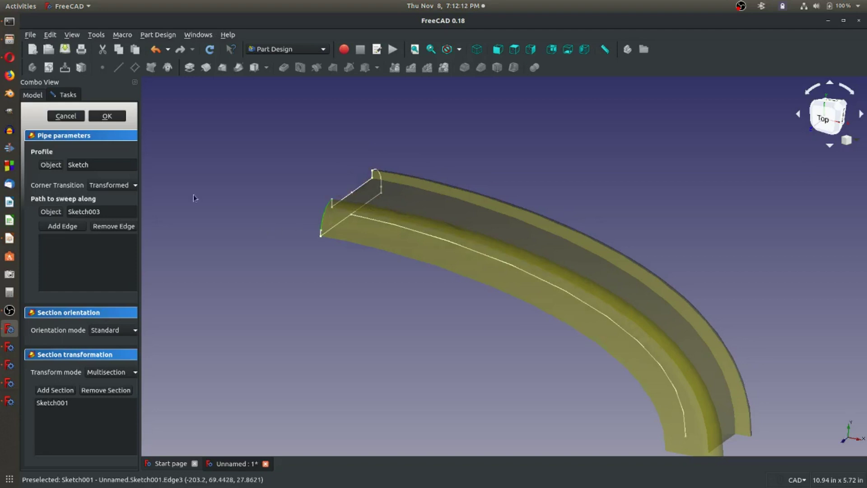
scroll(460, 296, "down", 3)
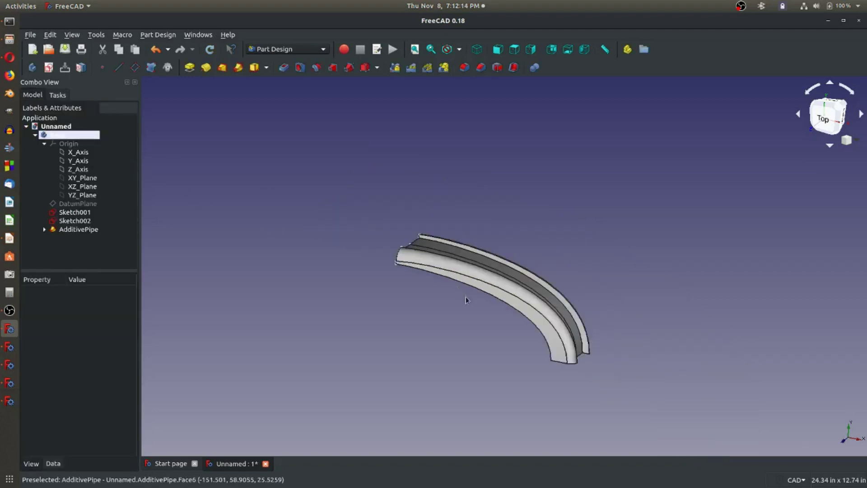
Edit the pipe's path Sketch003, set the vertical distance between the spline's two lower control points to 0.75 in, and leave the sketch.
scroll(600, 348, "up", 5)
middle_click_drag(549, 319, 287, 196)
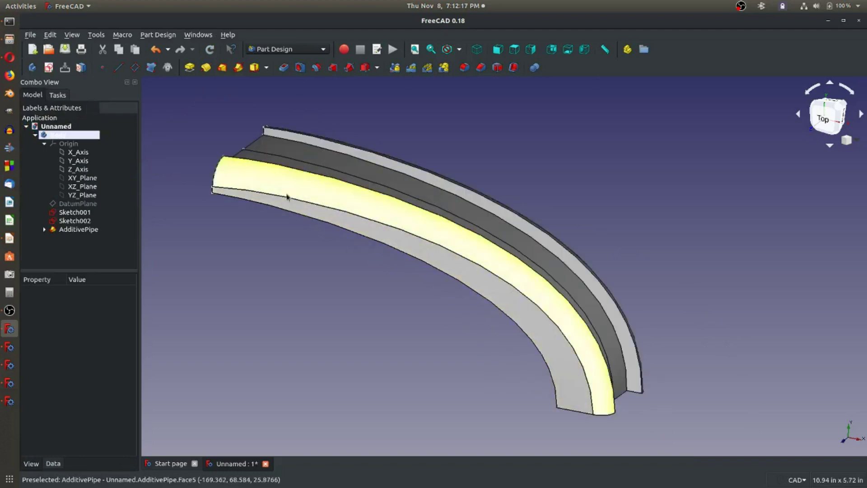
left_click(44, 230)
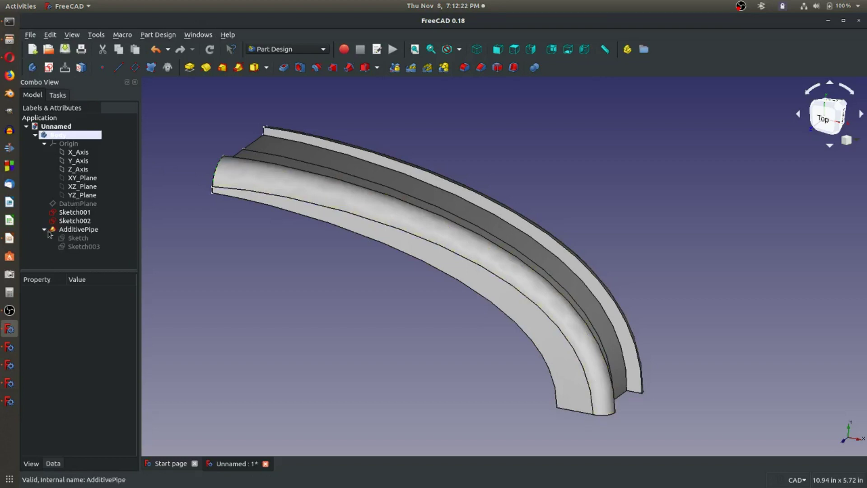
double_click(76, 246)
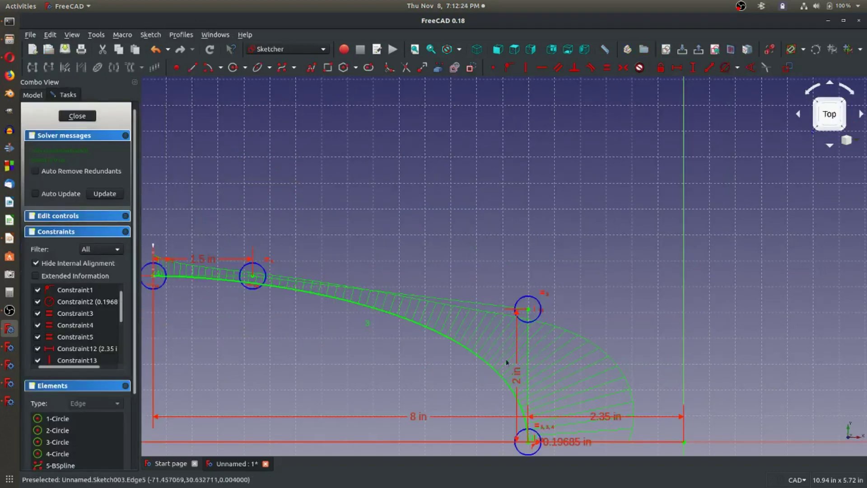
double_click(517, 378)
type("0.75in")
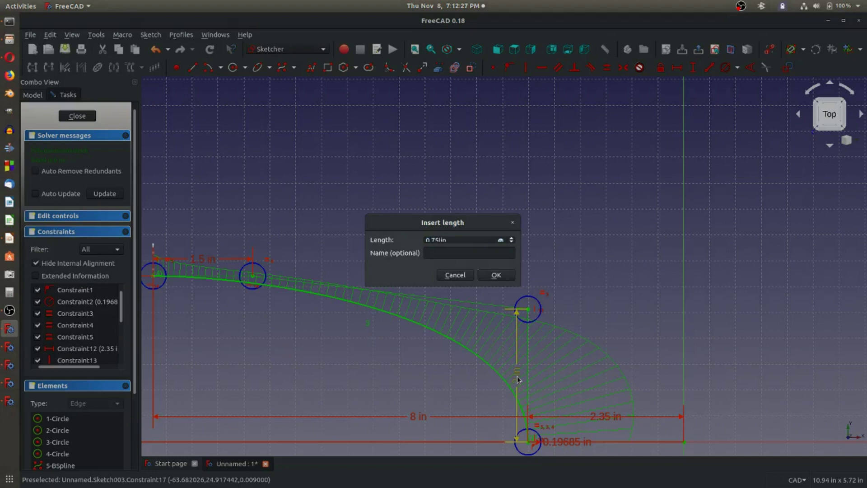
key("Return")
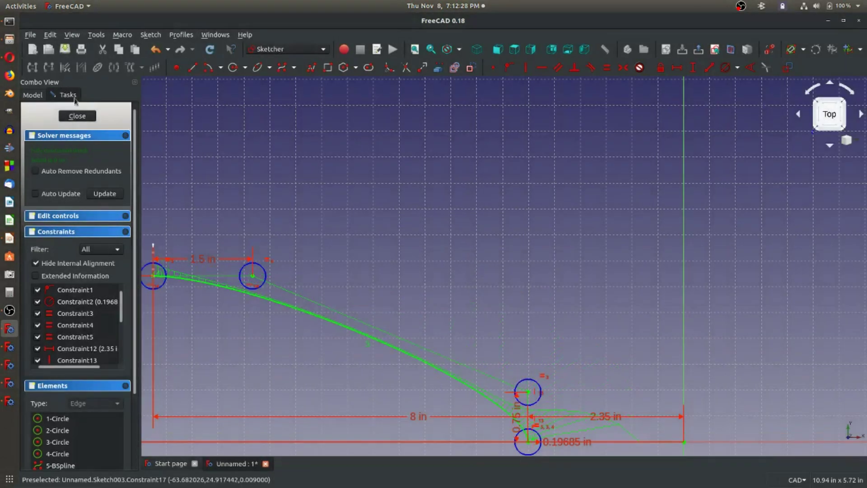
left_click(79, 119)
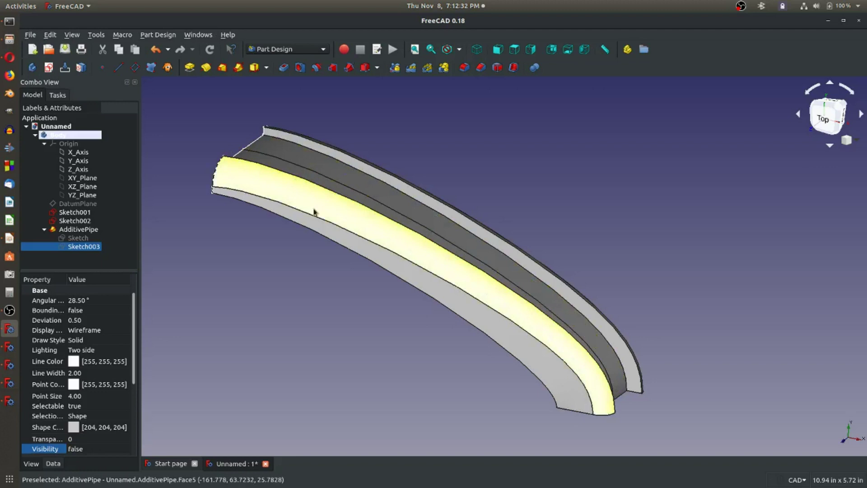
Examine the reshaped pipe, open the profile sketches Sketch001 and Sketch to inspect their constraints, and leave each one.
scroll(537, 321, "down", 5)
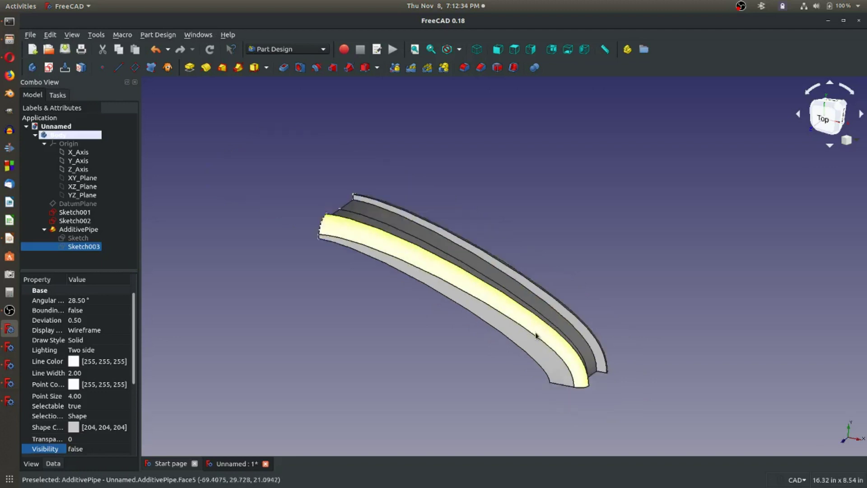
left_click(447, 368)
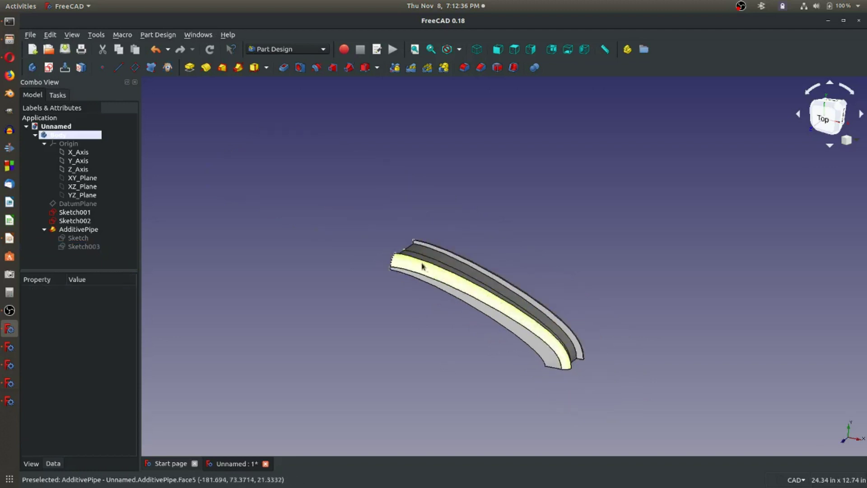
double_click(75, 212)
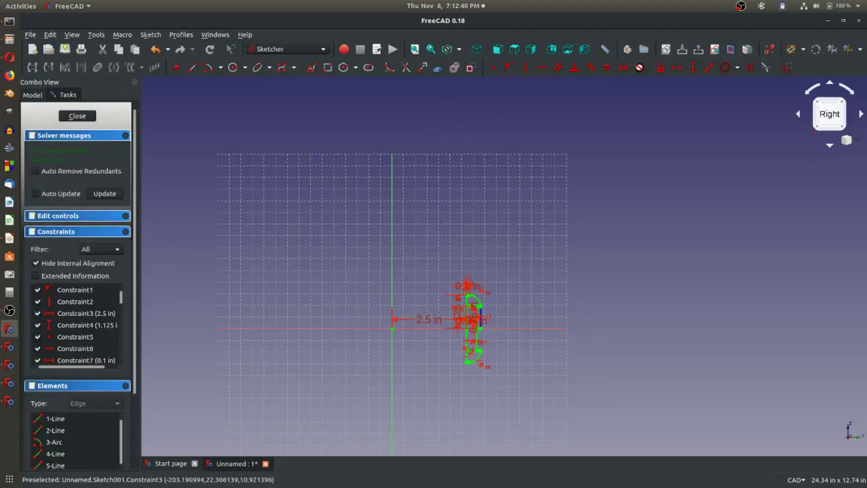
left_click(84, 118)
left_click(44, 229)
left_click(44, 229)
double_click(78, 237)
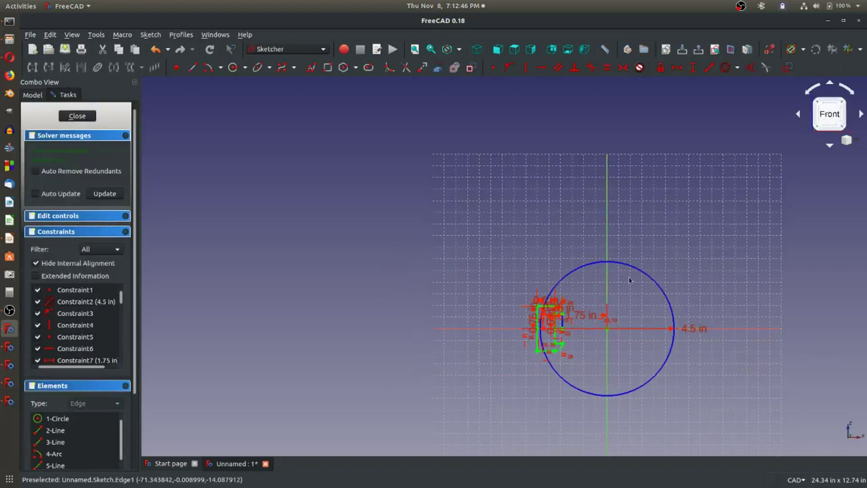
left_click(77, 115)
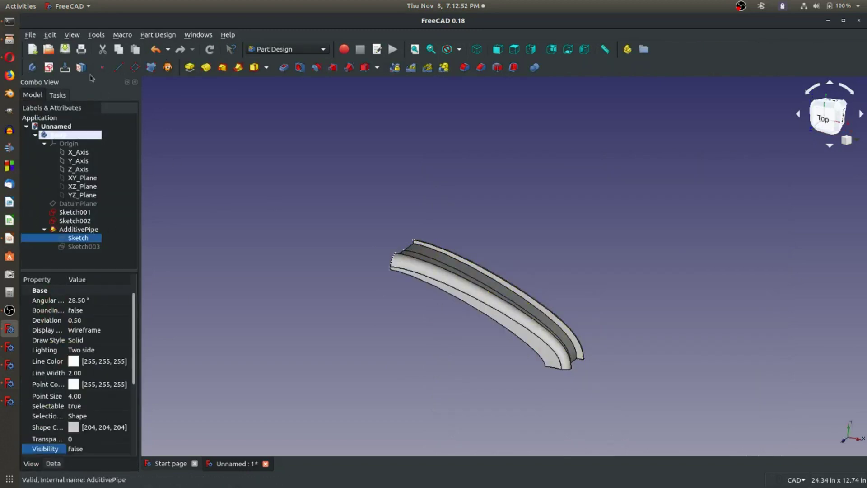
Create a new sketch in the body on the XZ plane and draw a circle centred on the origin.
left_click(58, 135)
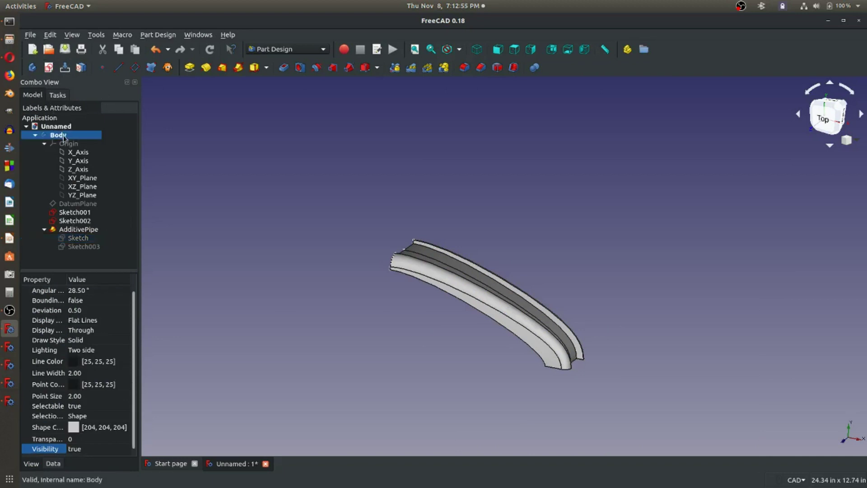
left_click(48, 67)
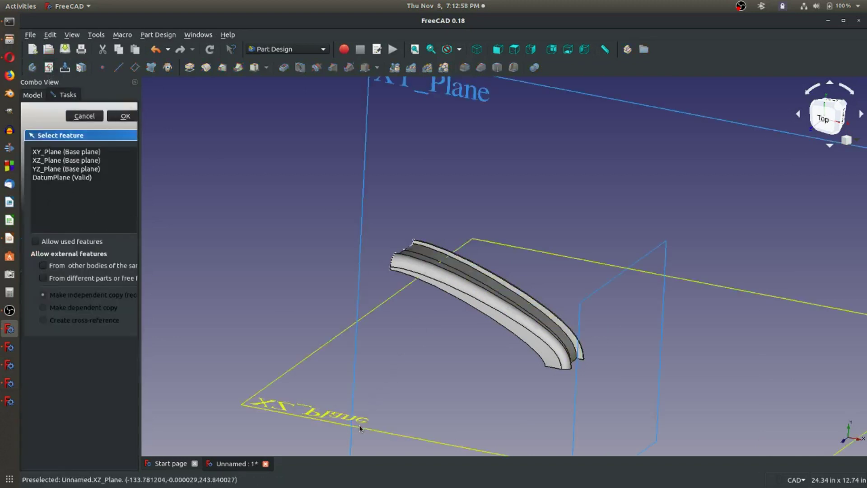
left_click(364, 425)
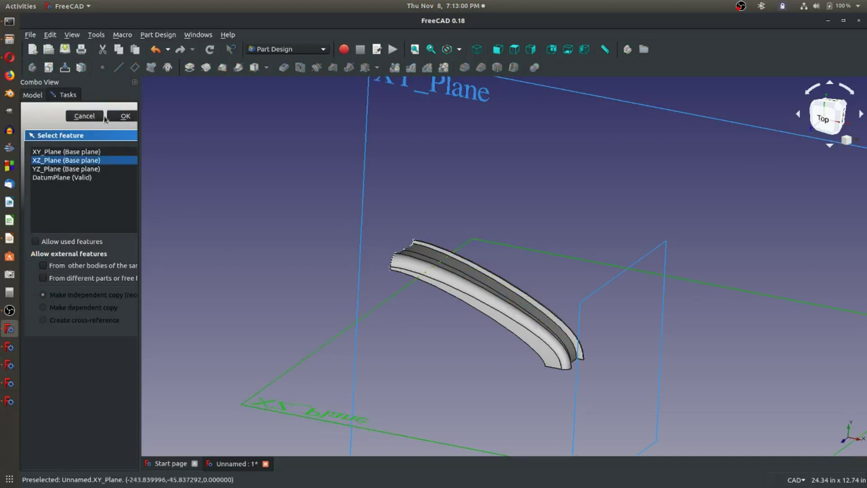
left_click(121, 117)
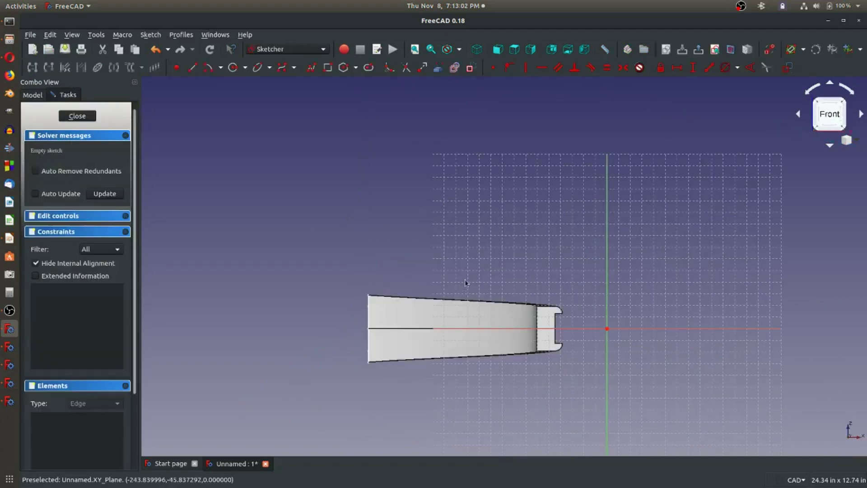
left_click(233, 67)
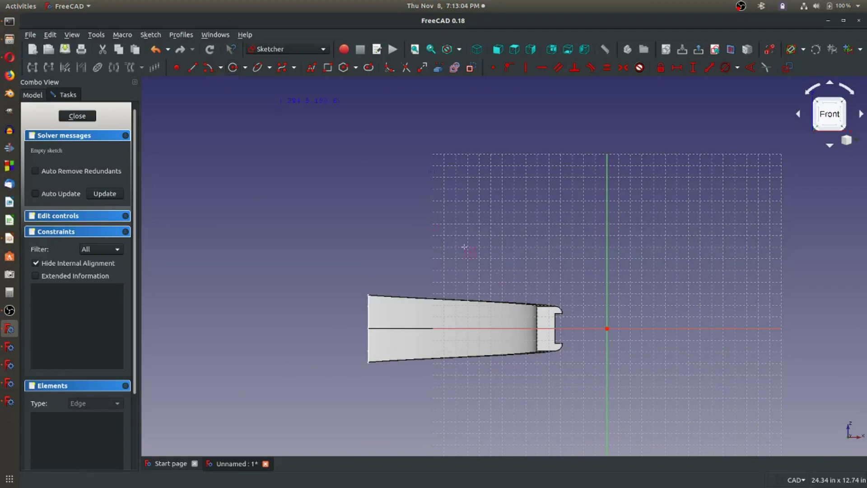
left_click(607, 328)
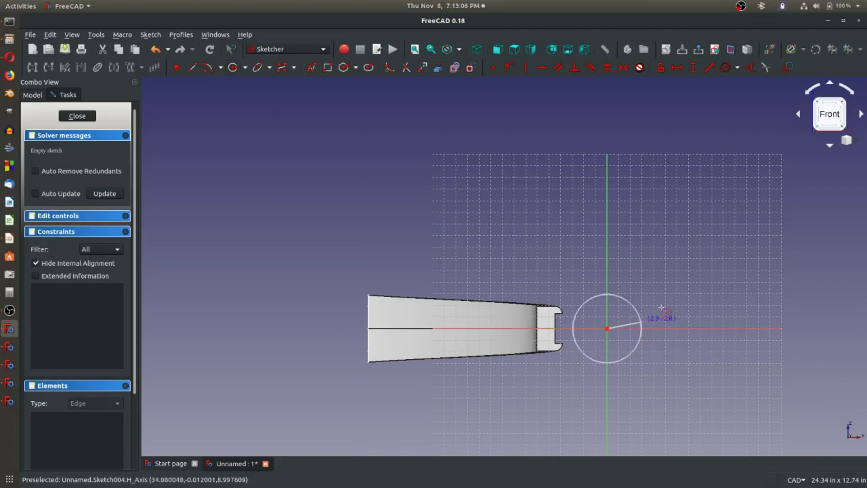
left_click(695, 300)
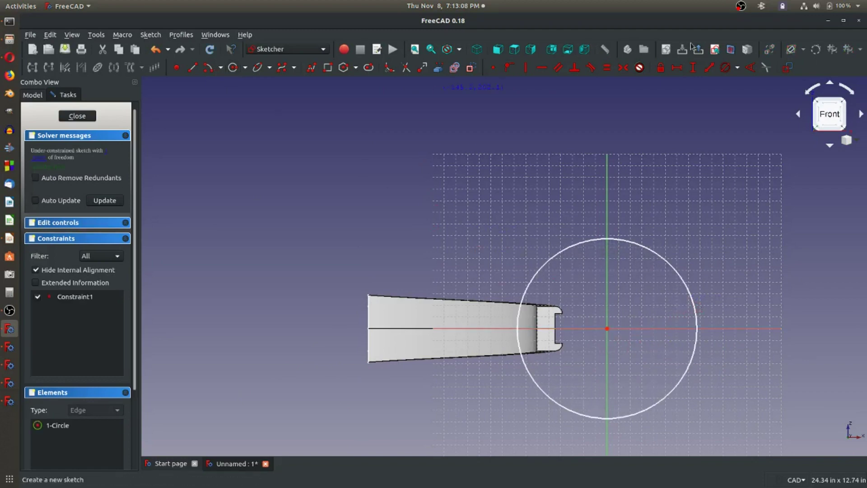
Constrain the circle's diameter to 5 in.
left_click(724, 67)
left_click(696, 318)
type("5")
key("Return")
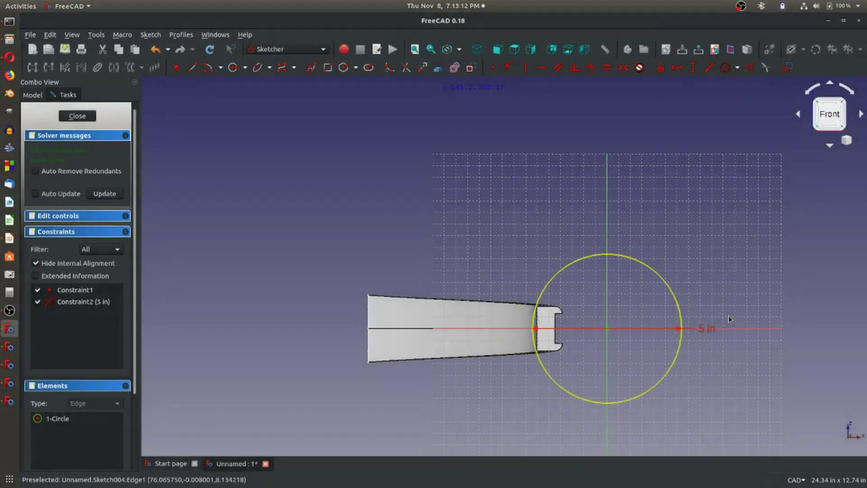
Change the circle's diameter constraint to 5.25 in and leave the sketch.
double_click(708, 329)
type("5.25")
key("Return")
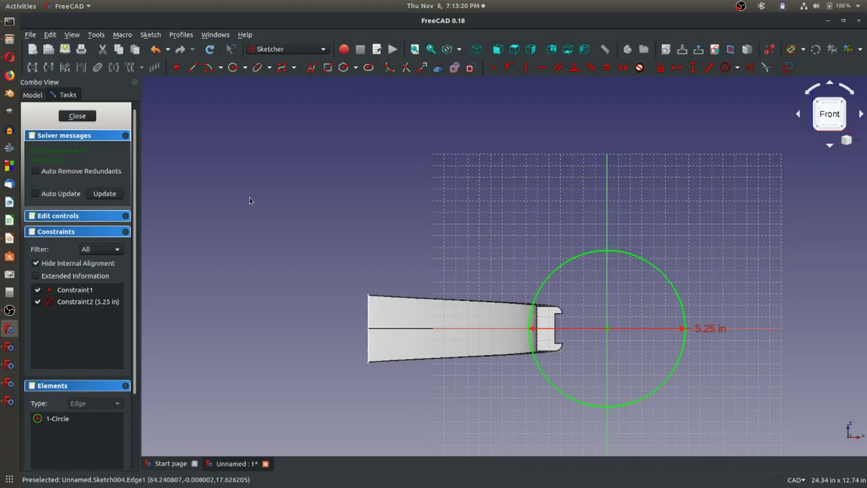
left_click(74, 115)
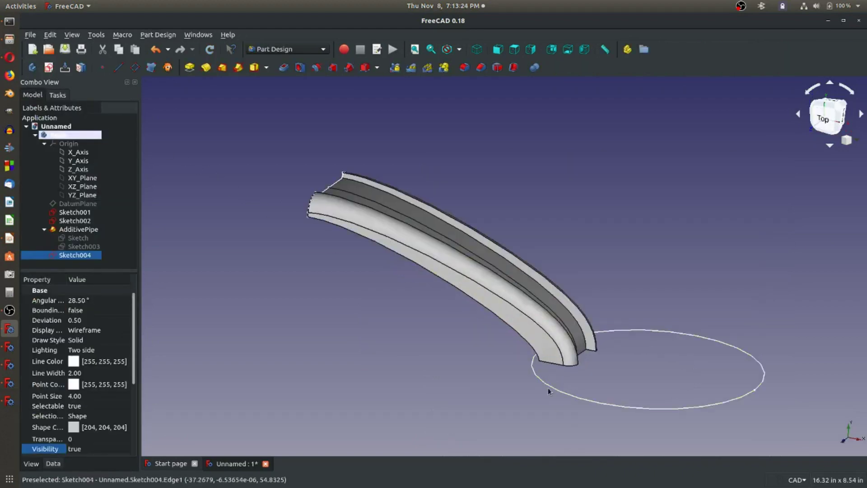
Pad the circle sketch at the pipe's lower end by 0.5 in to form a disc.
left_click(544, 395)
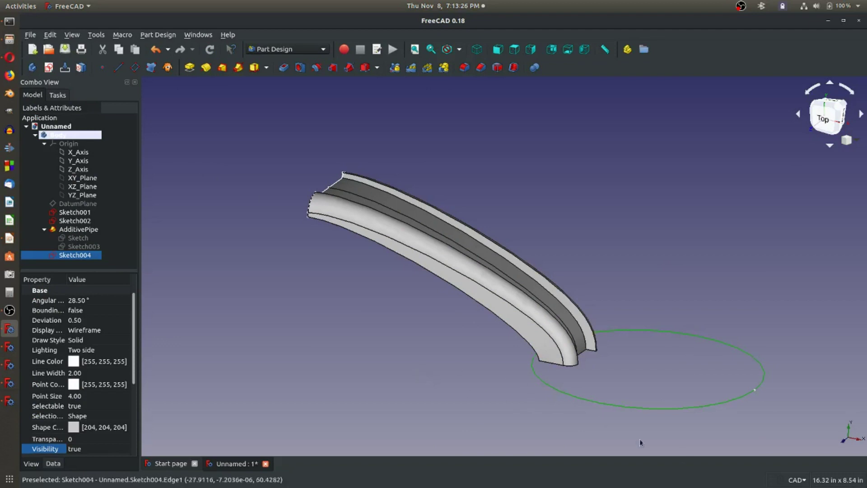
left_click(58, 95)
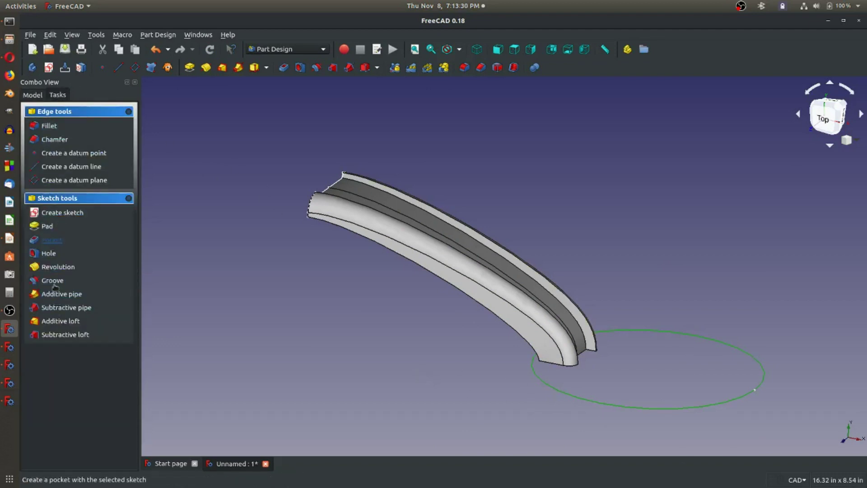
left_click(46, 232)
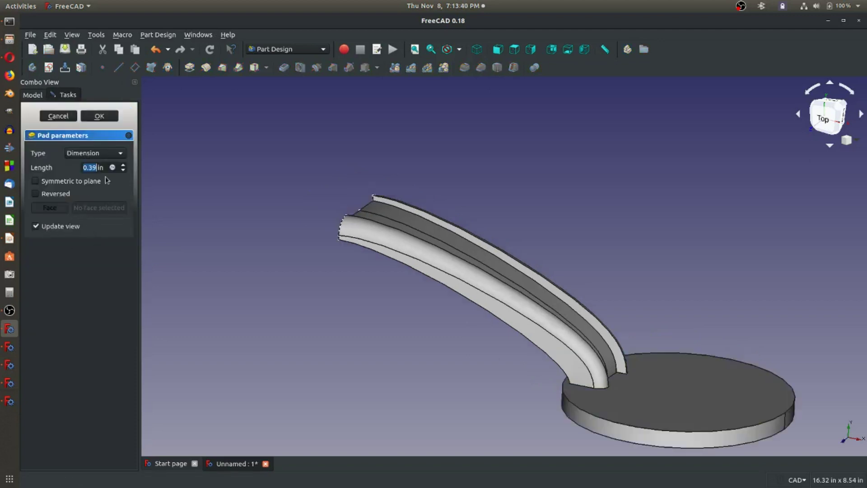
type("0.5")
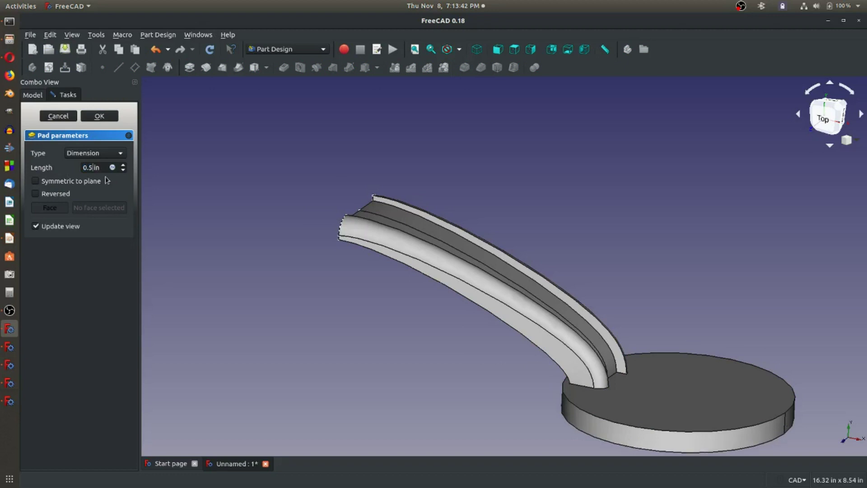
key("Return")
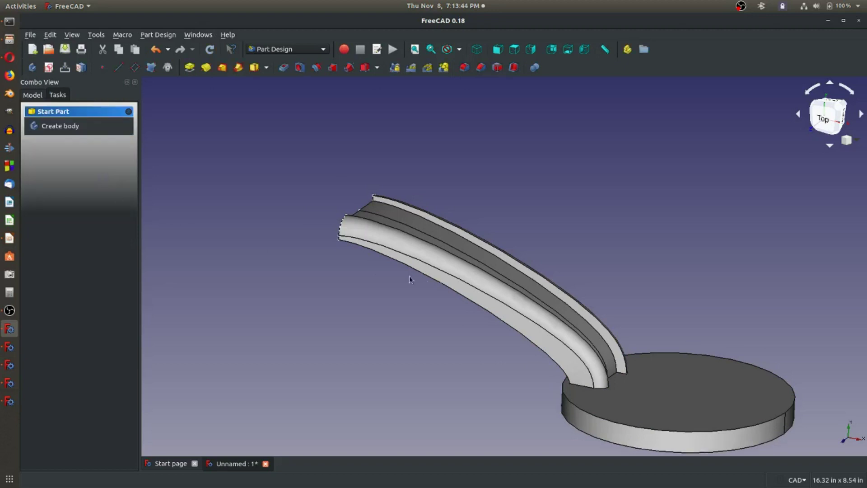
Create a sketch on the disc's upper face and draw a smaller circle centred on the origin.
middle_click_drag(665, 317, 689, 324)
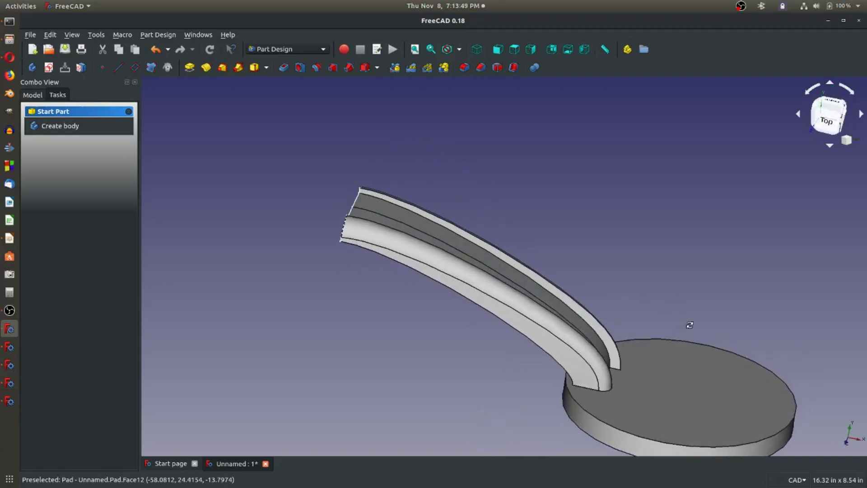
left_click(651, 386)
left_click(49, 67)
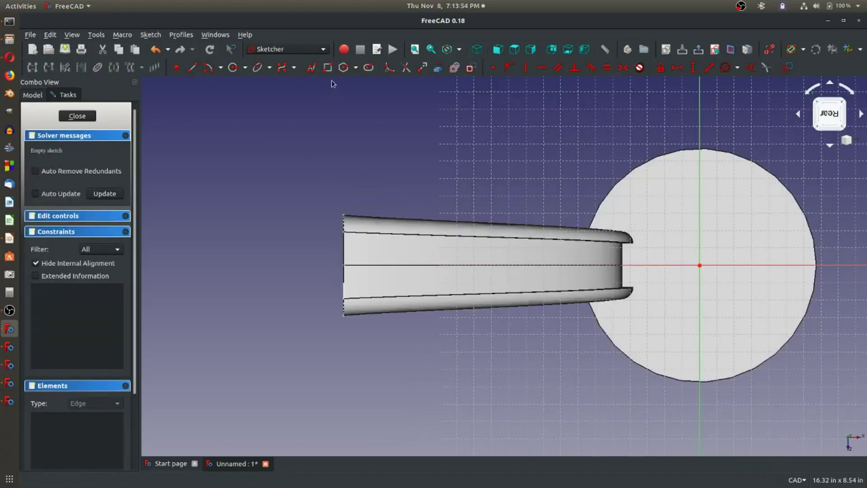
key("alt+Tab")
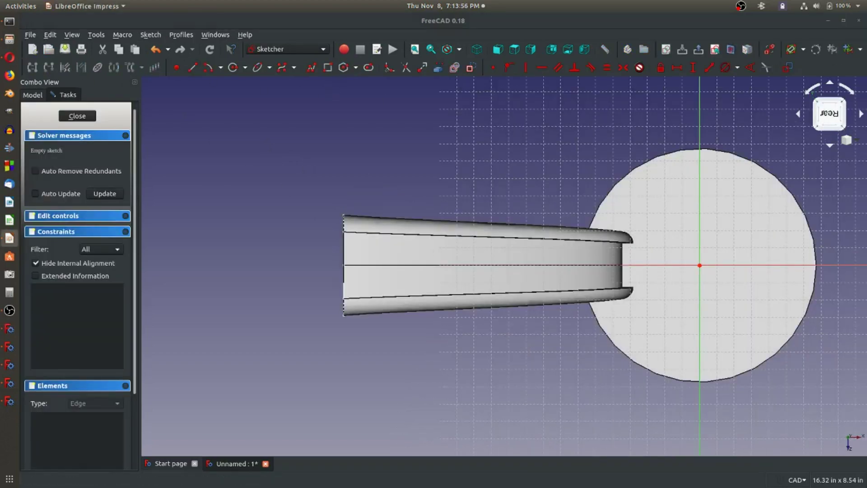
left_click(232, 67)
left_click(699, 265)
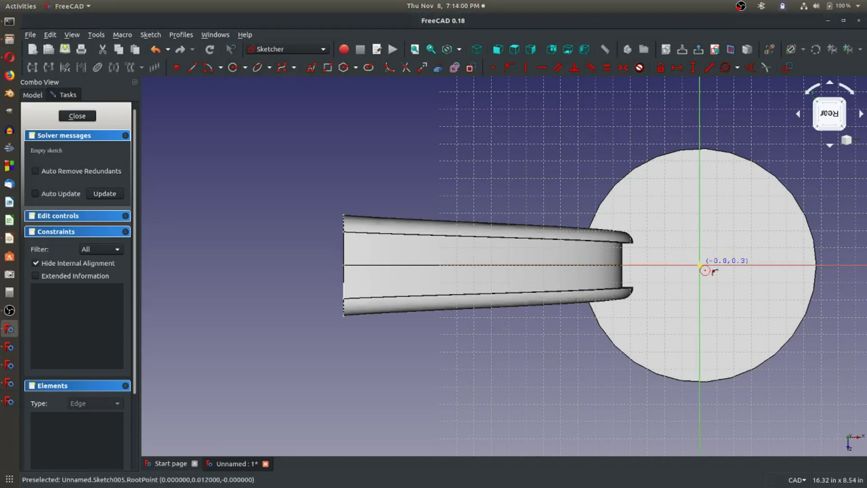
left_click(722, 239)
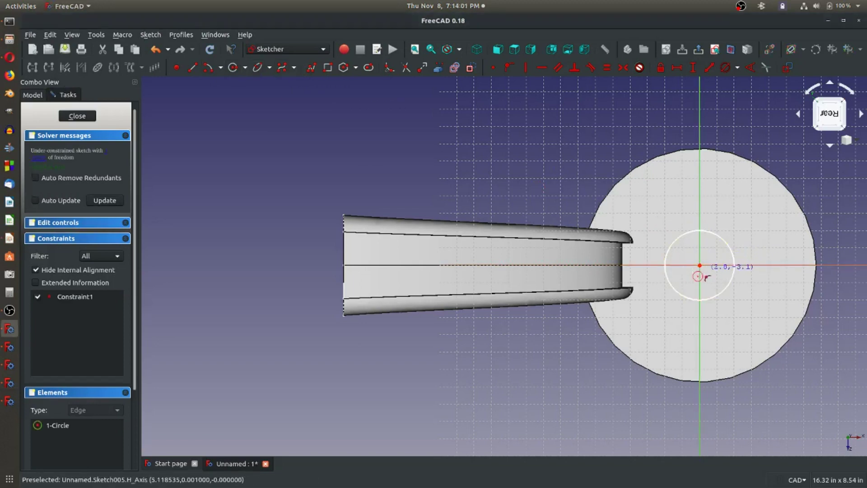
Constrain the inner circle's diameter to 1.5 in and leave the sketch.
left_click(725, 69)
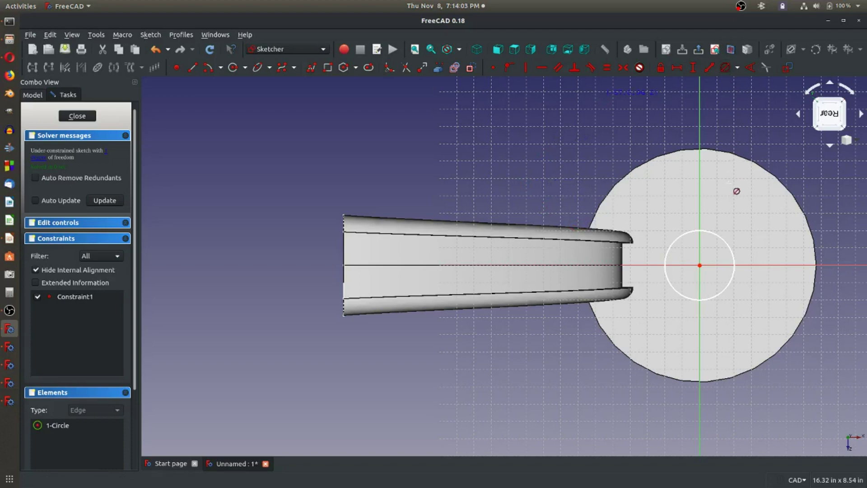
left_click(723, 240)
type("1.5")
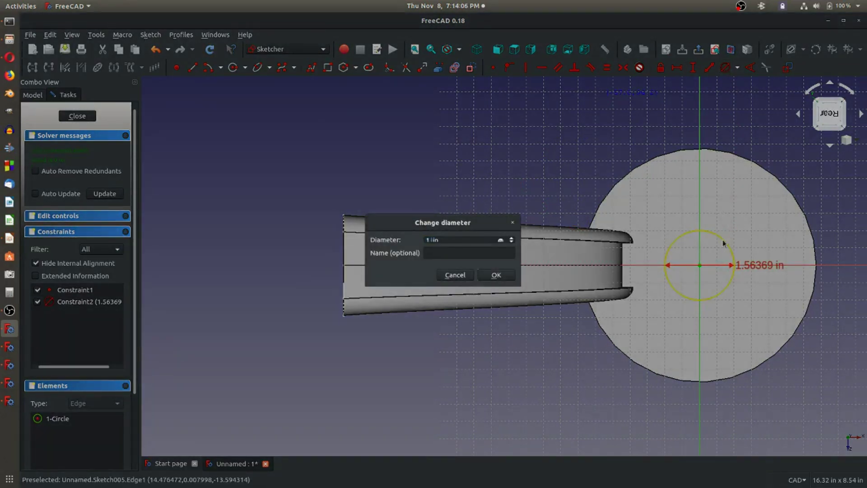
key("Return")
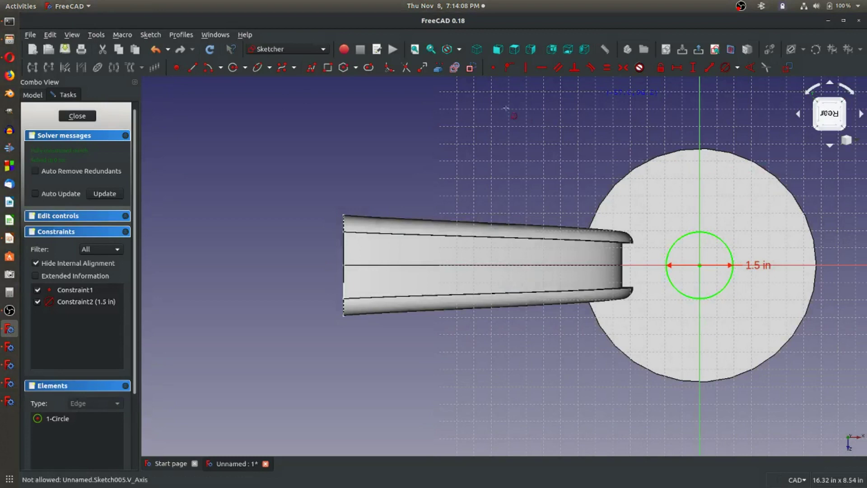
left_click(37, 95)
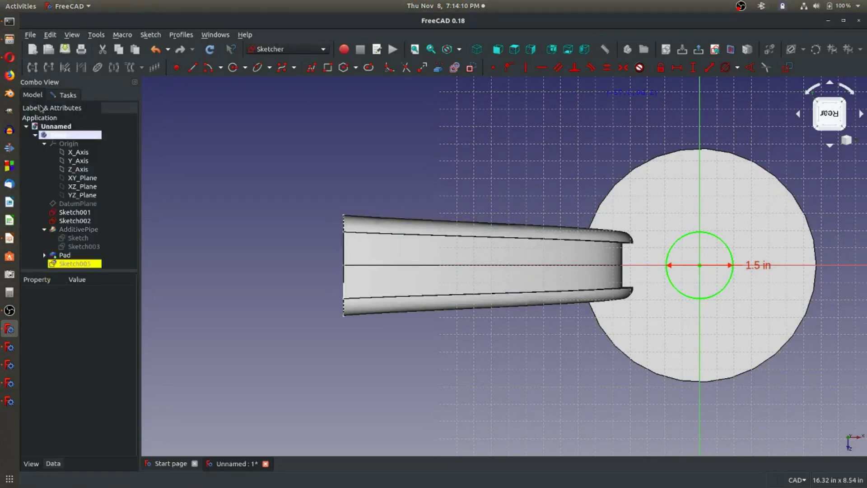
left_click(64, 96)
left_click(71, 117)
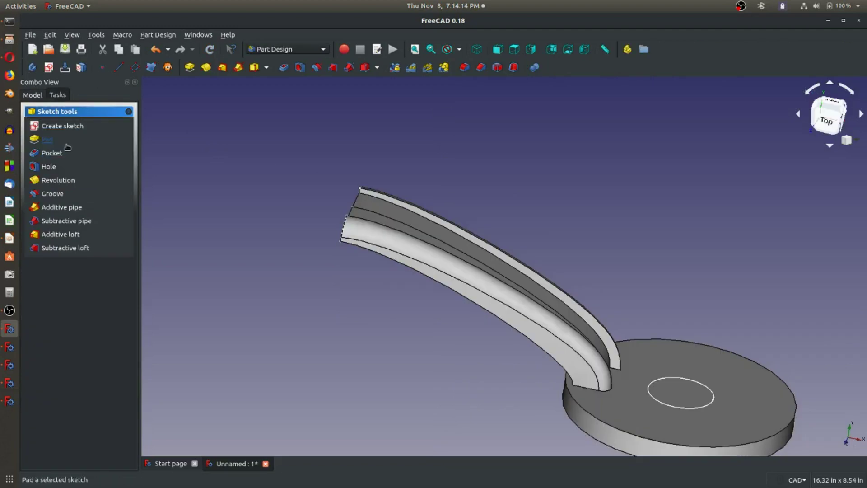
Pocket the 1.5 in circle through the disc with the type set to Through all.
left_click(56, 155)
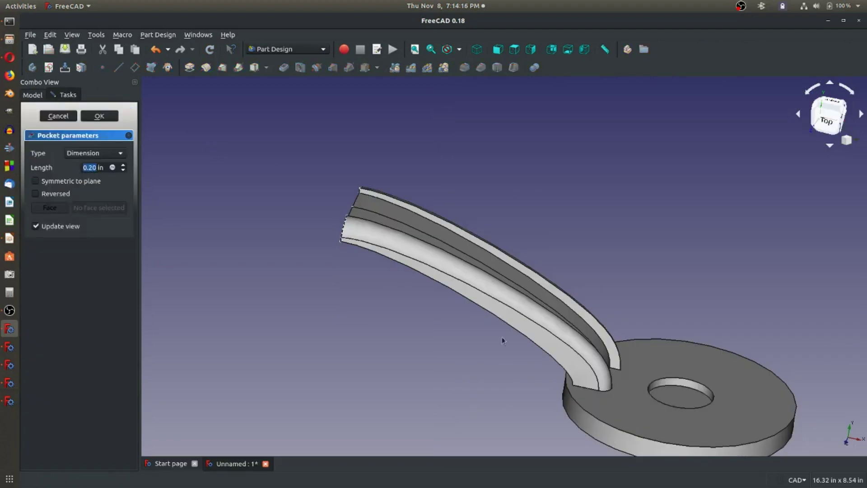
scroll(679, 400, "up", 3)
scroll(679, 401, "up", 2)
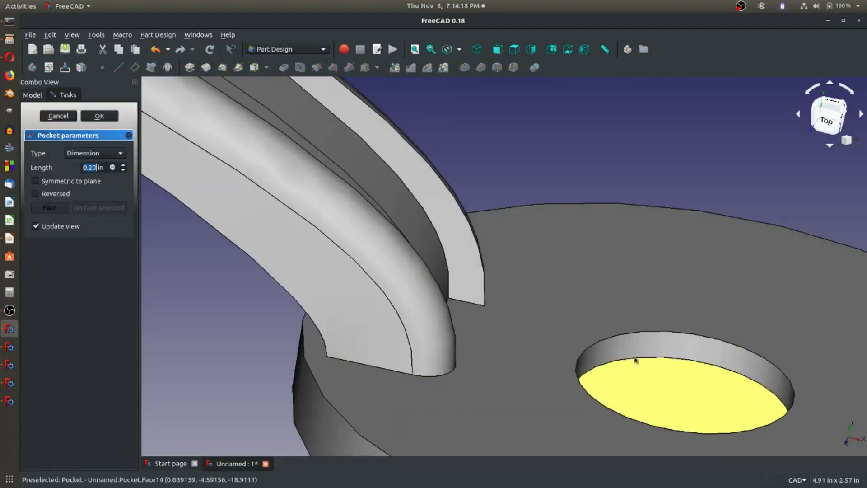
scroll(612, 355, "down", 4)
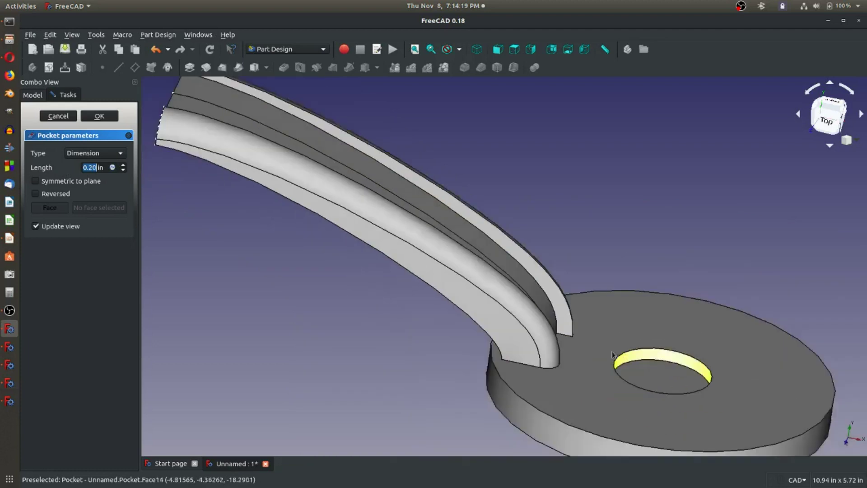
left_click(101, 160)
left_click(92, 160)
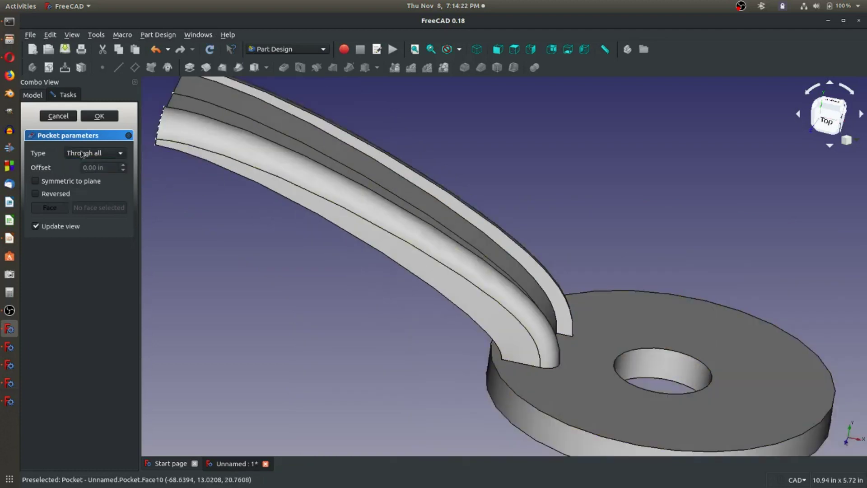
left_click(99, 116)
scroll(564, 228, "down", 2)
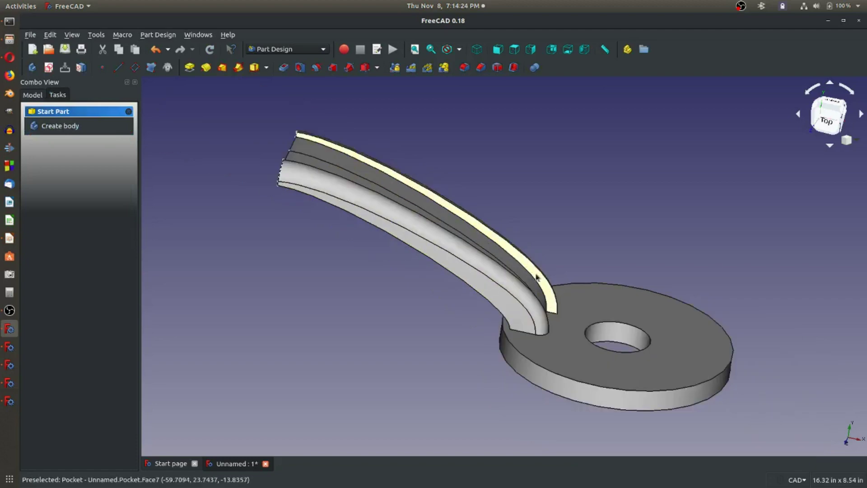
Create a sketch on the disc's upper face and draw a small circle centred on the horizontal axis, between the hole and the outer edge opposite the pipe.
scroll(715, 363, "up", 2)
left_click(551, 286)
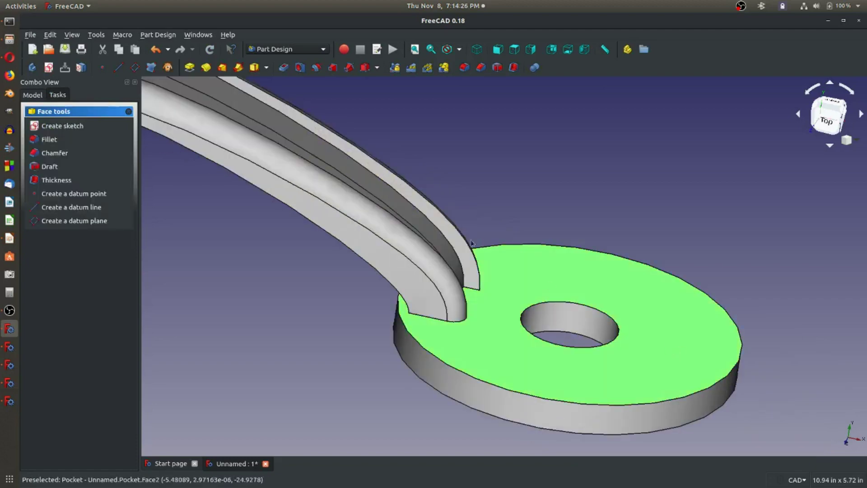
left_click(48, 67)
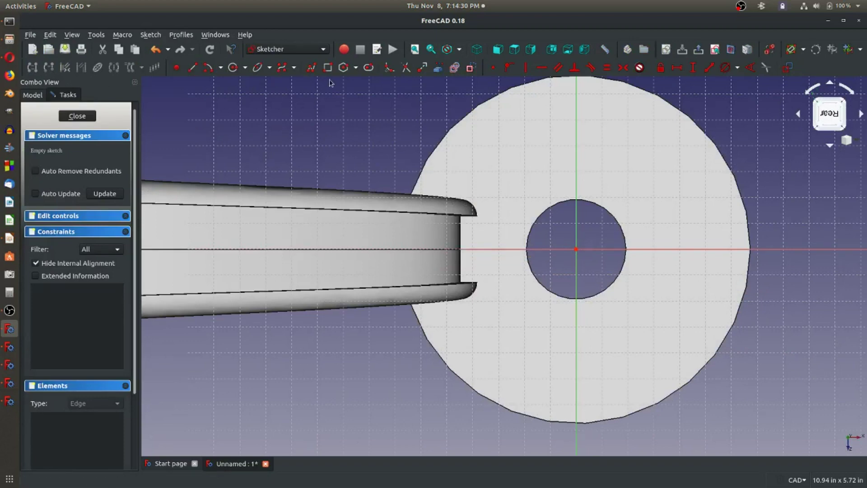
left_click(231, 68)
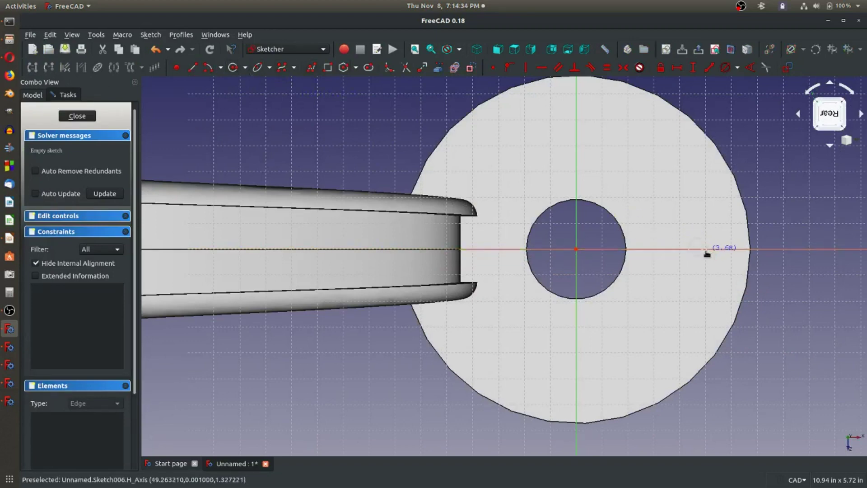
left_click(697, 248)
left_click(706, 243)
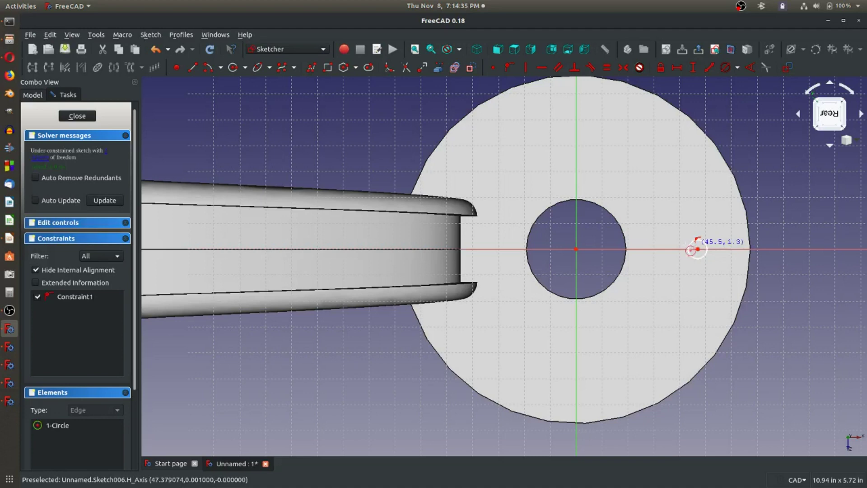
Constrain the horizontal distance between the small circle's centre and the origin to 4.5/2 in.
left_click(677, 68)
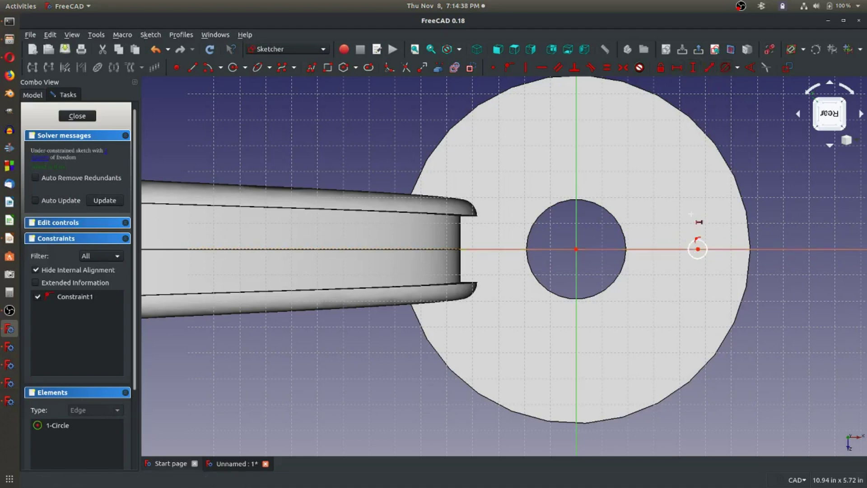
left_click(698, 249)
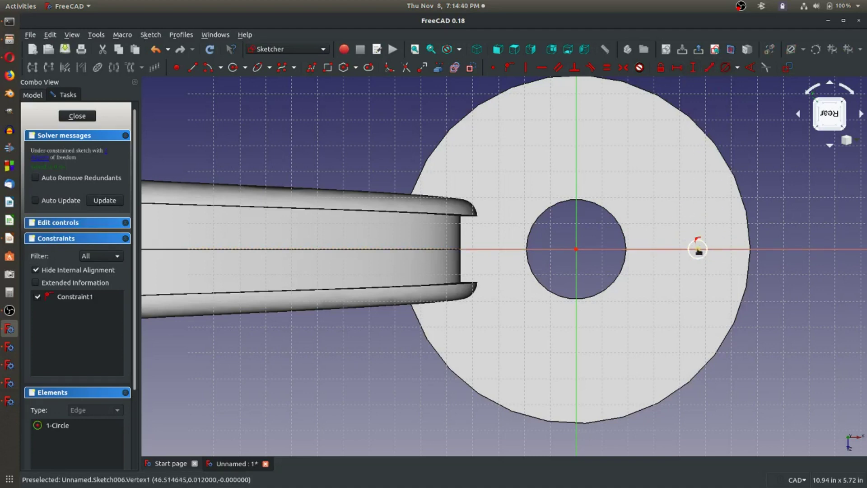
left_click(576, 248)
type("4.5/2")
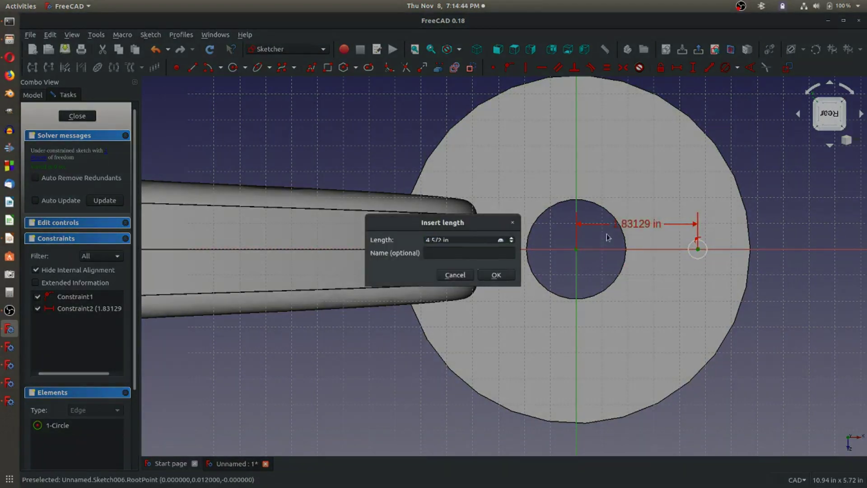
key("Return")
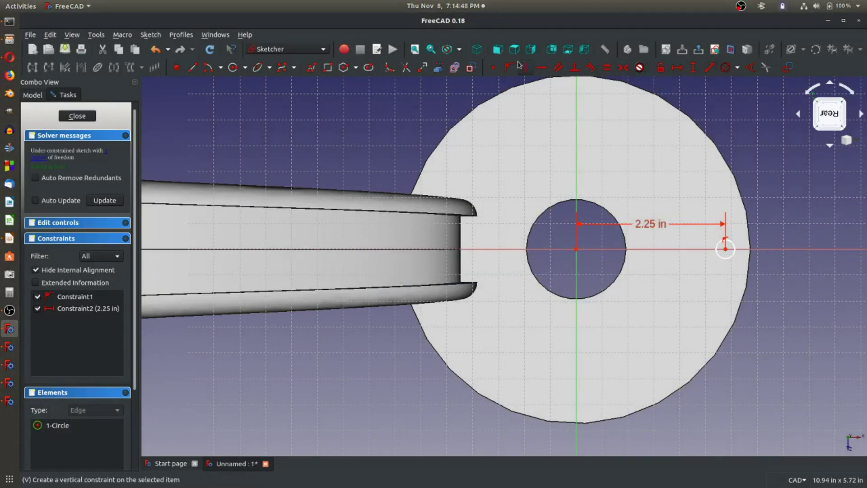
Constrain the small circle's diameter to 0.5 in and leave the sketch.
left_click(725, 68)
left_click(732, 246)
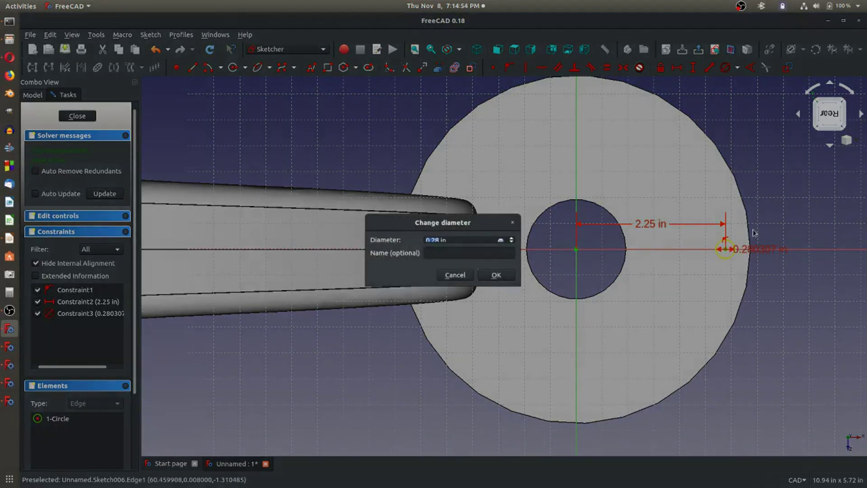
type("0.5")
key("Return")
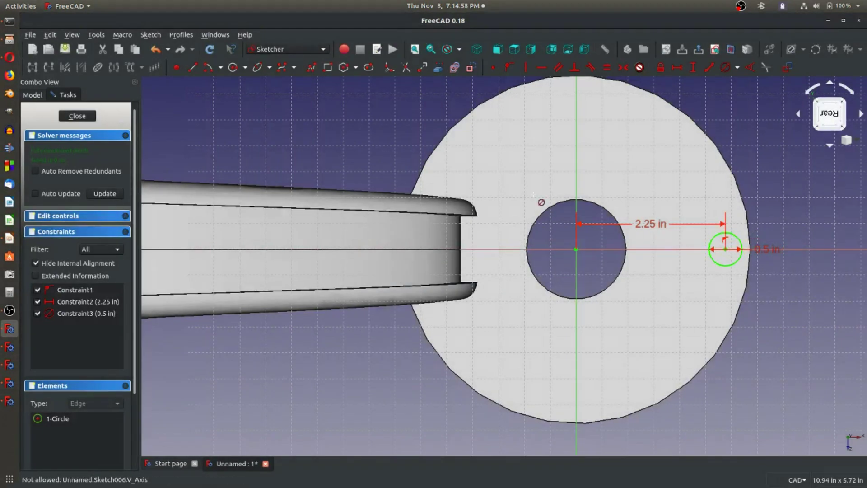
left_click(77, 115)
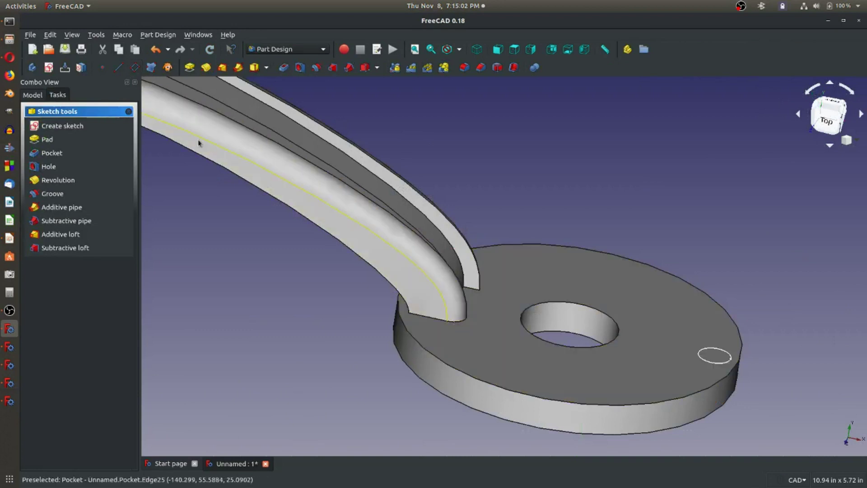
Pocket the 0.5 in circle through the disc with the type set to Through all.
left_click(715, 347)
left_click(52, 239)
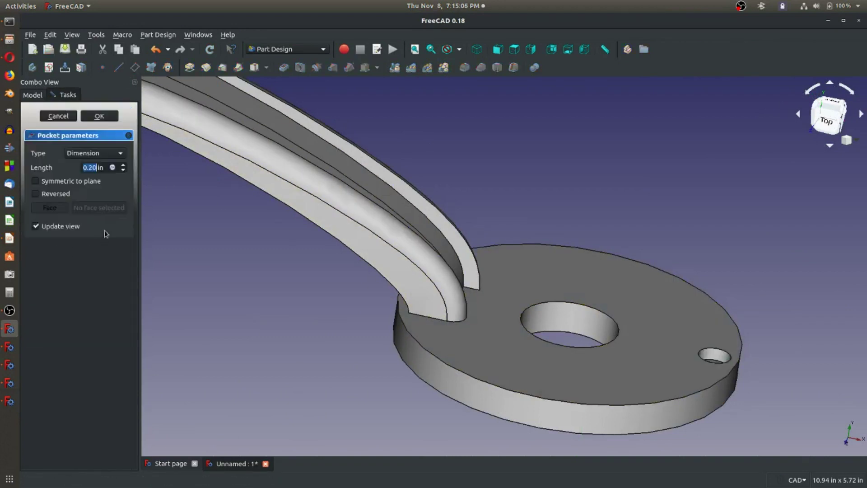
left_click(93, 154)
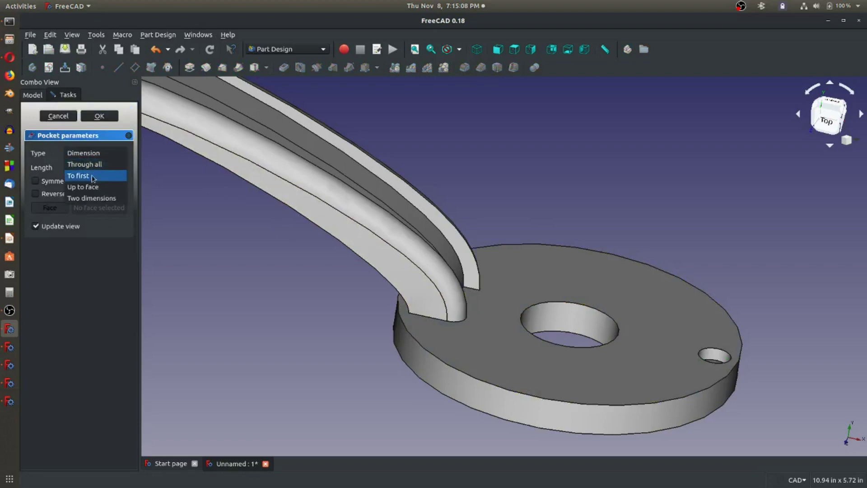
left_click(93, 165)
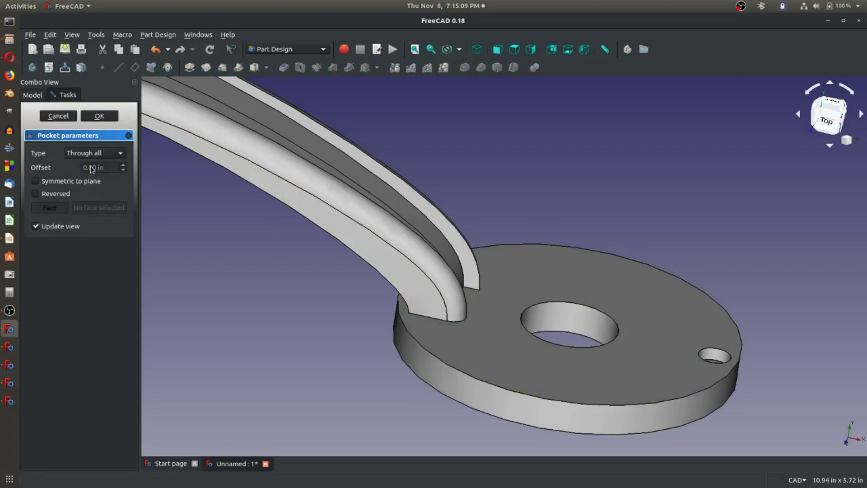
left_click(96, 117)
middle_click_drag(514, 203, 492, 235)
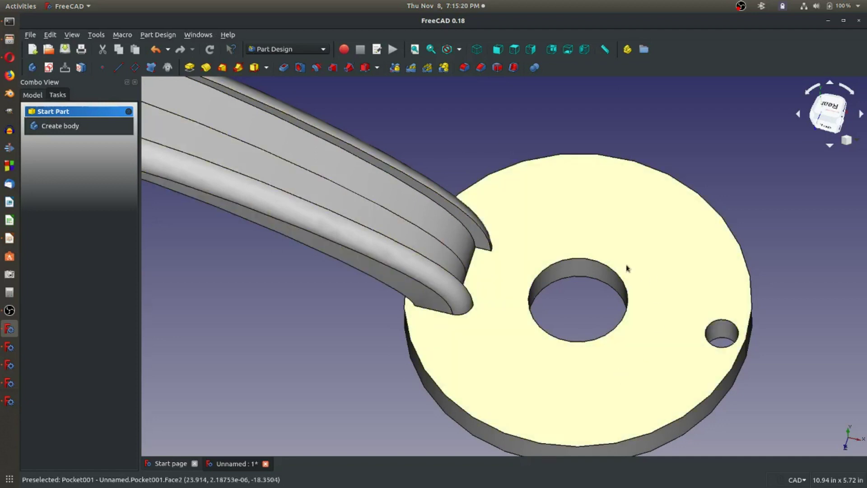
Create a polar pattern of the bolt-hole pocket around the disc's centre with 5 occurrences.
left_click(427, 67)
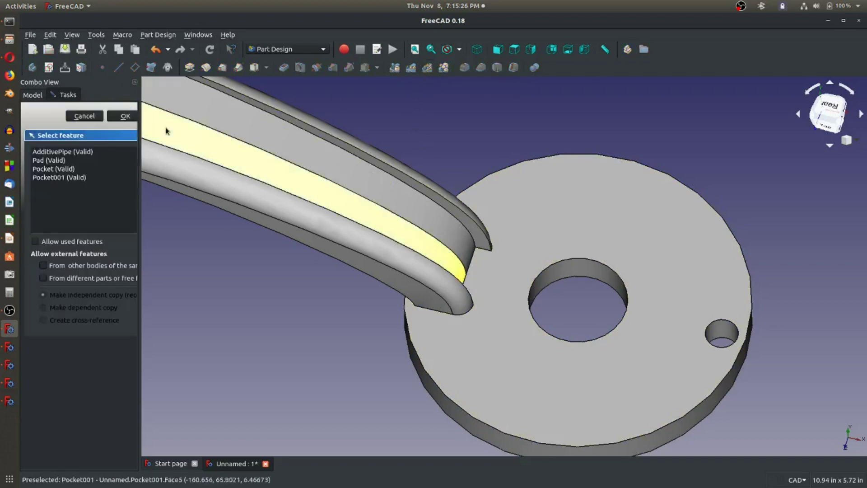
left_click(77, 178)
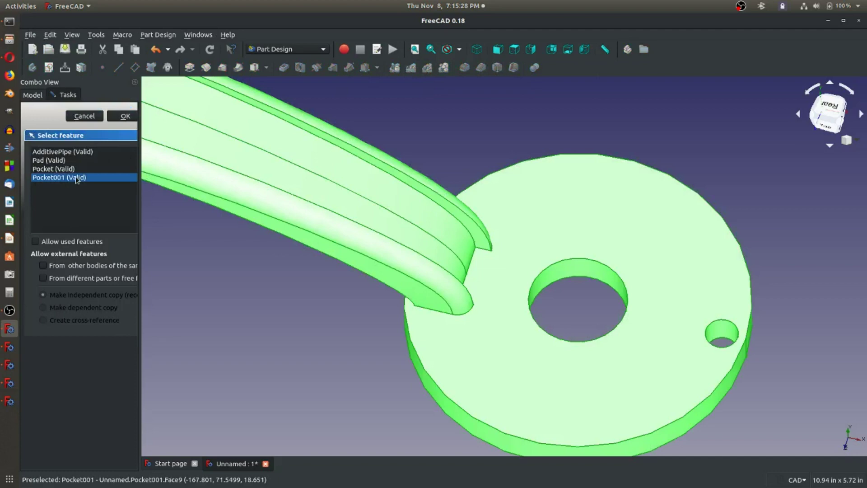
left_click(91, 118)
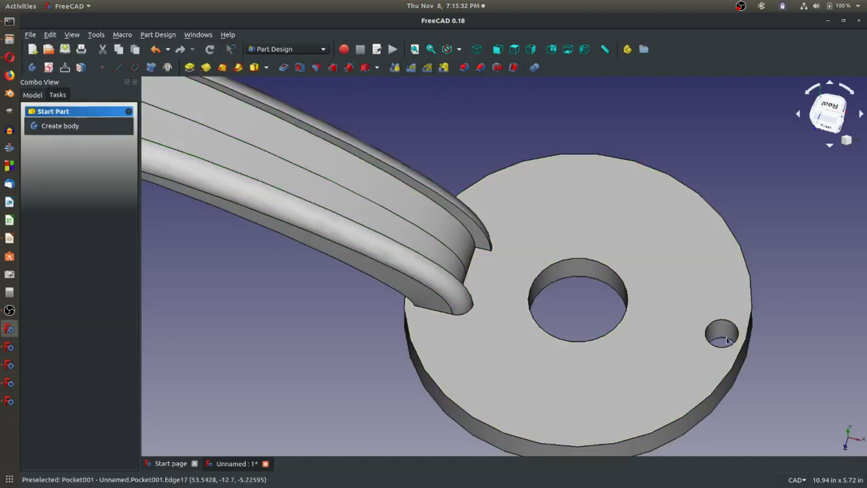
left_click(726, 343)
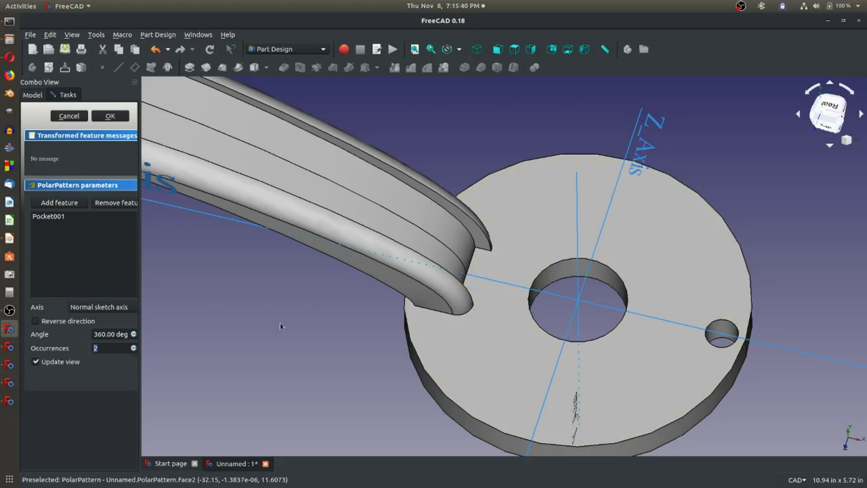
type("5")
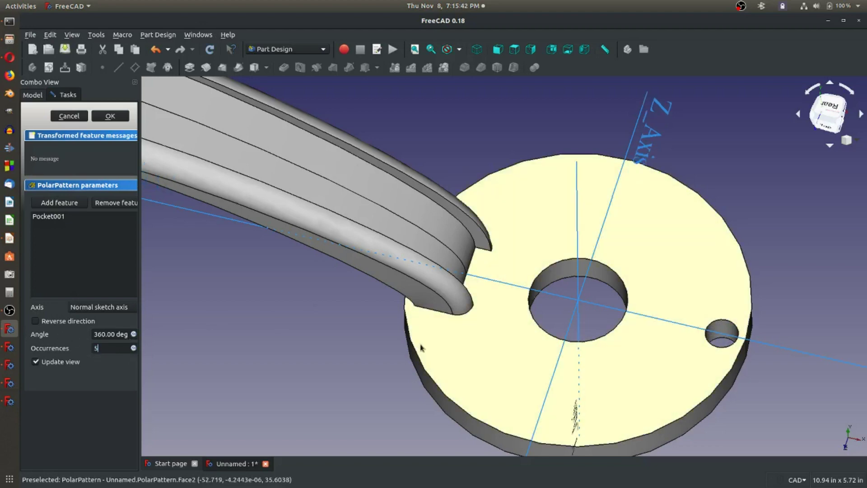
key("Return")
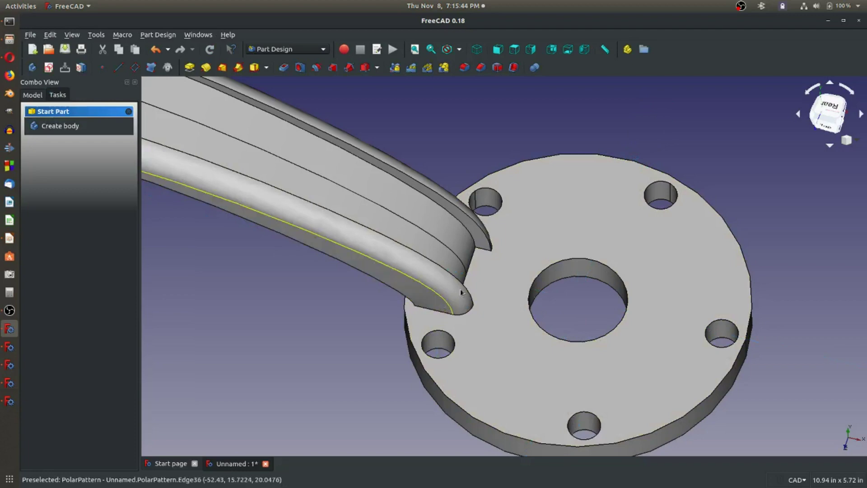
Create a polar pattern of the additive pipe around the disc's centre with 5 occurrences.
scroll(542, 216, "down", 2)
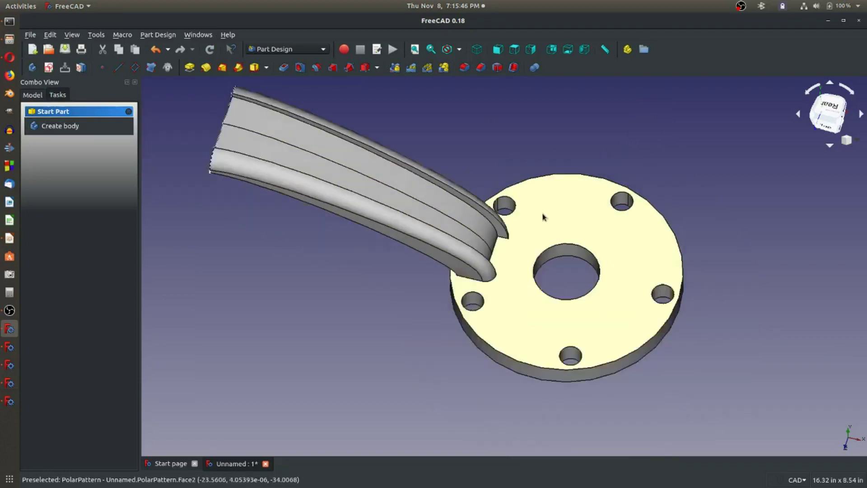
scroll(587, 171, "down", 2)
scroll(584, 192, "up", 2)
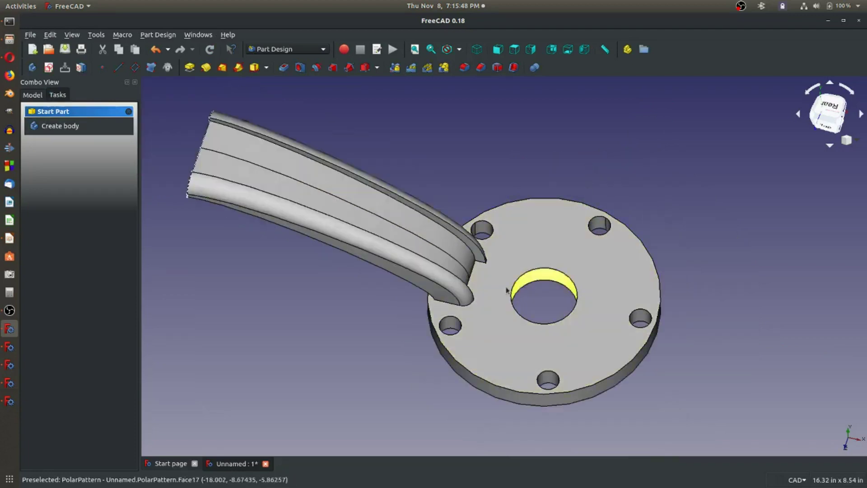
left_click(437, 297)
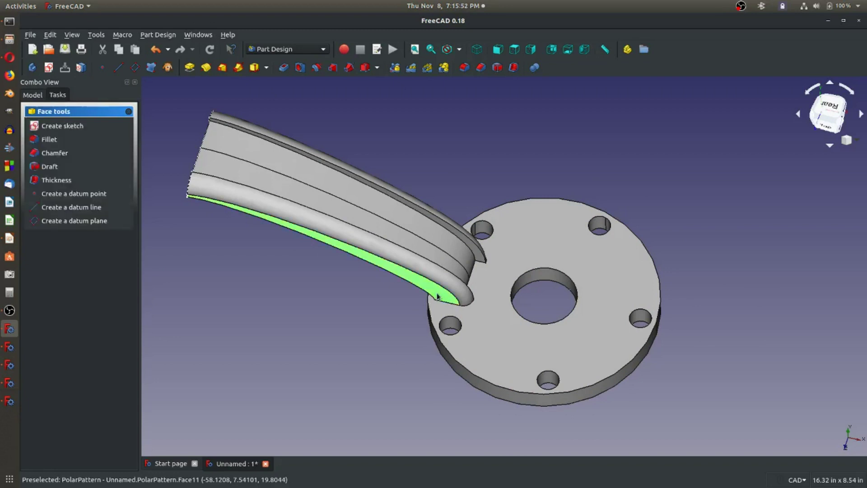
left_click(427, 68)
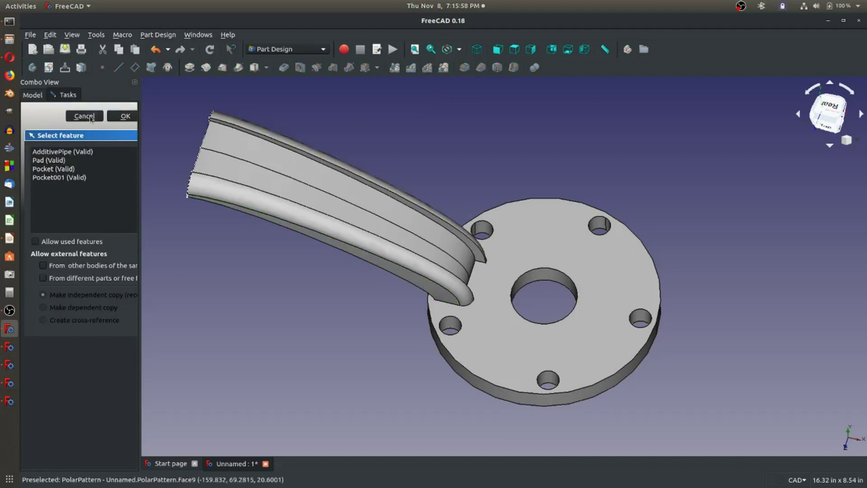
left_click(70, 152)
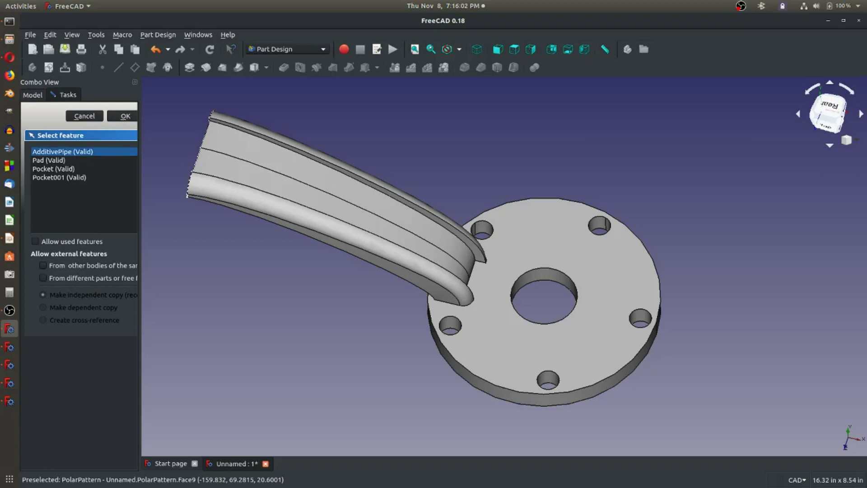
left_click(125, 116)
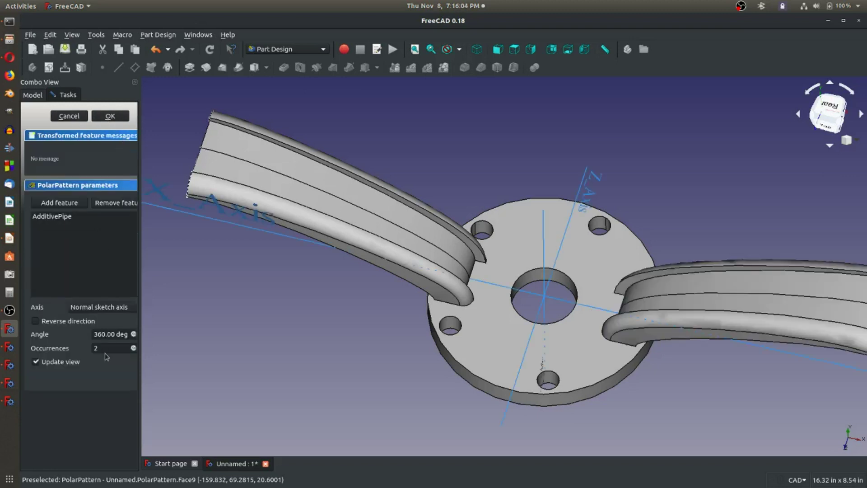
type("5")
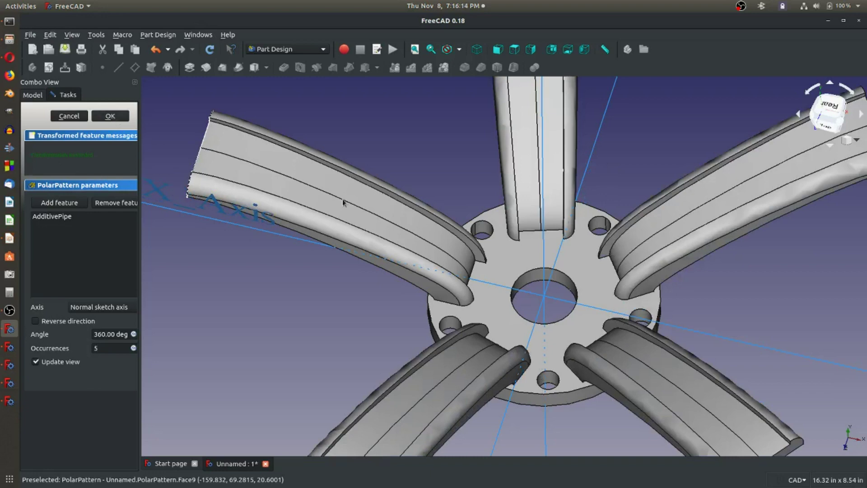
key("Return")
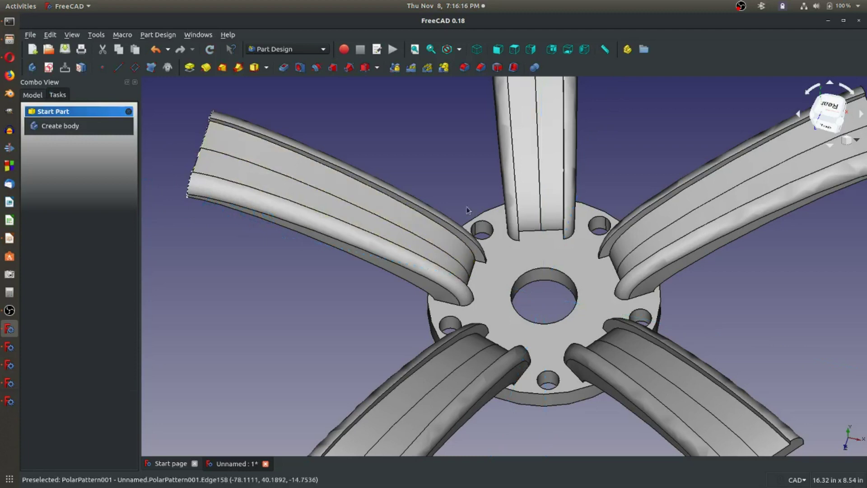
Create a new sketch in the body on the XY base plane.
scroll(468, 209, "down", 4)
scroll(506, 234, "up", 3)
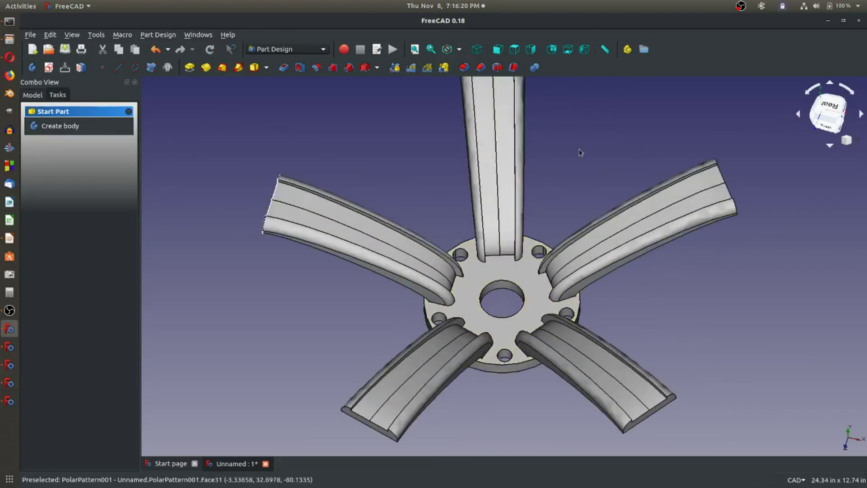
middle_click_drag(580, 149, 526, 184)
scroll(532, 198, "down", 2)
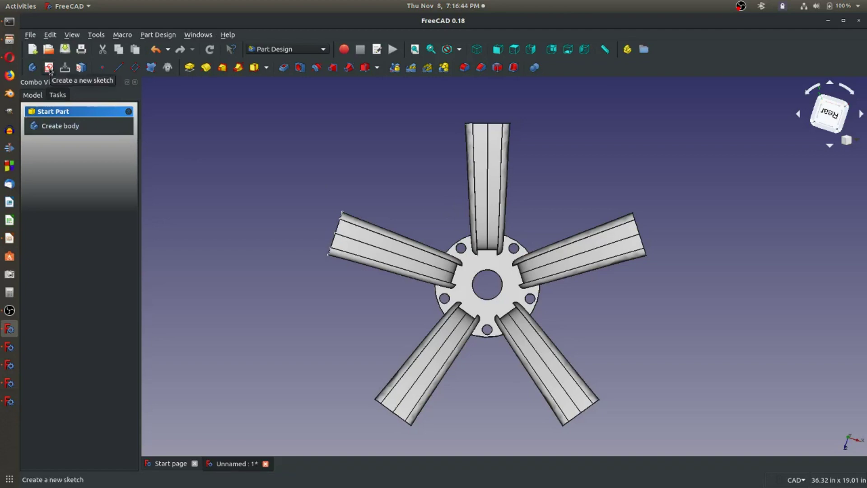
left_click(32, 95)
left_click(54, 135)
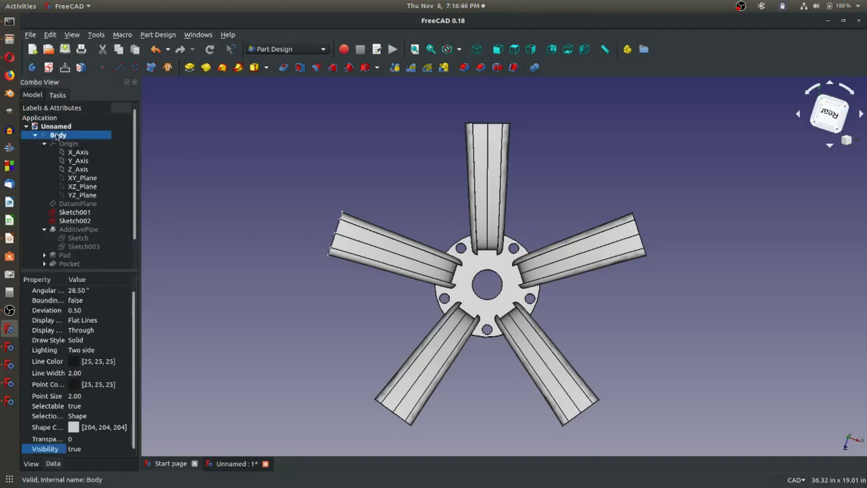
left_click(48, 68)
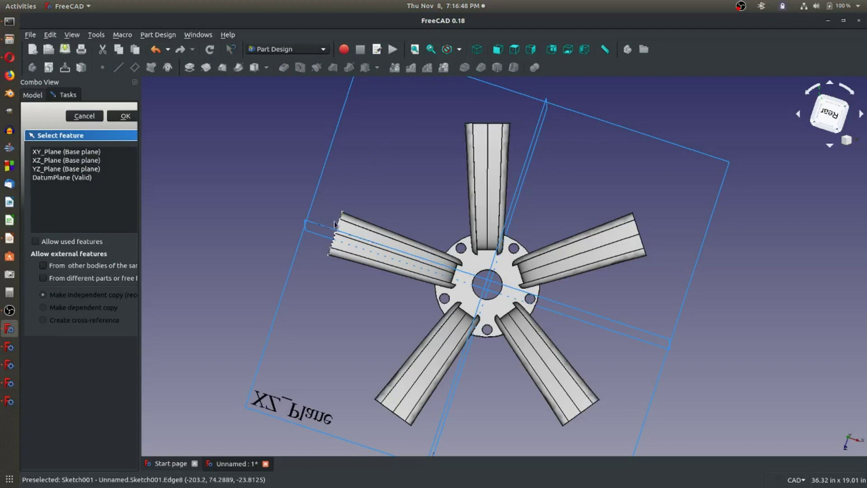
middle_click_drag(336, 222, 578, 190)
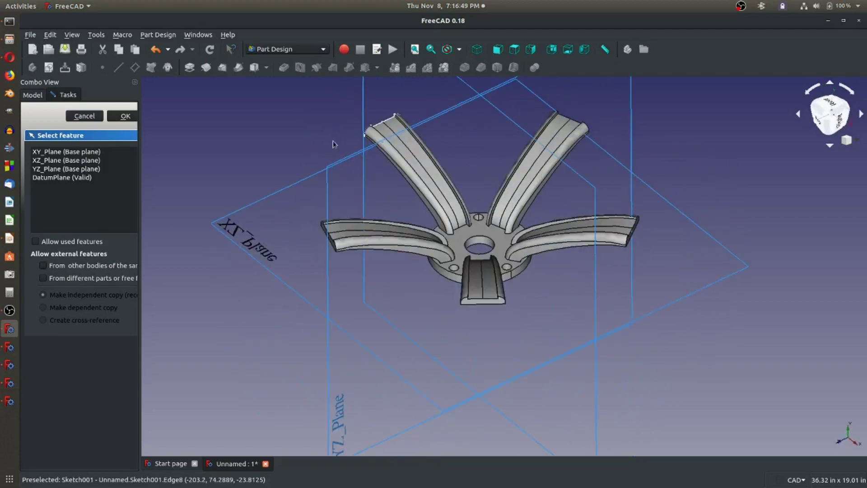
left_click(581, 180)
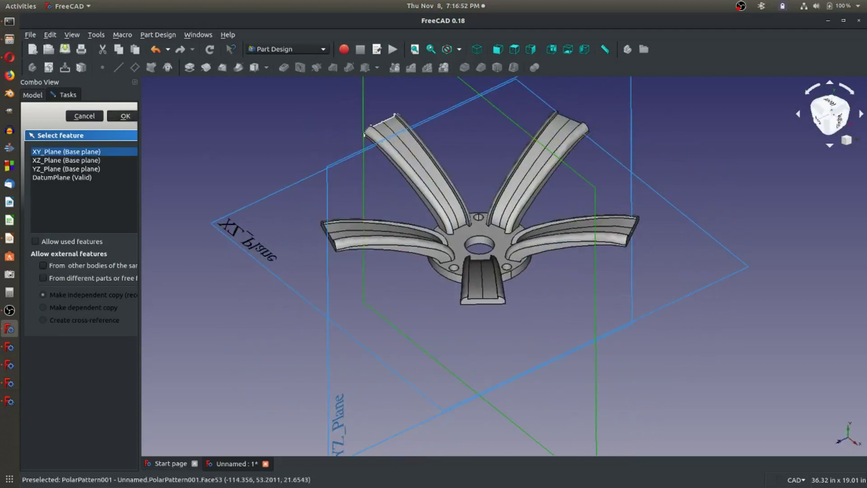
left_click(125, 115)
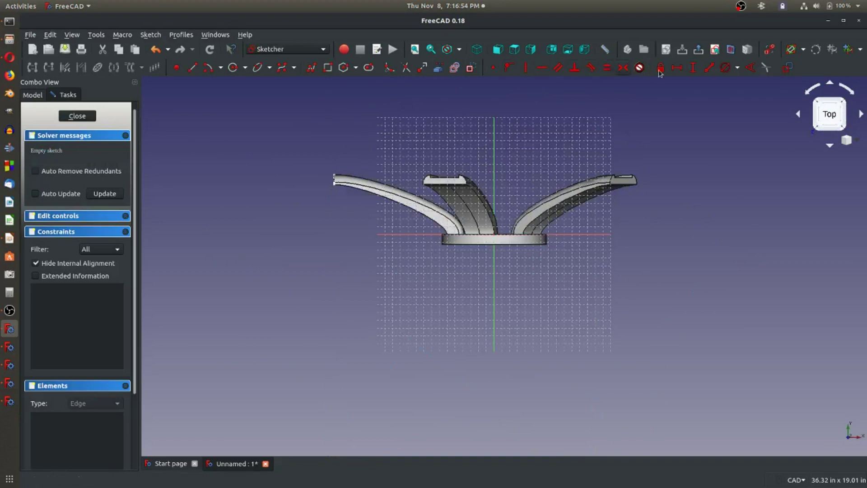
Draw a rectangle overlapping the outer end of the pipe arm on the negative X side, with its lower edge on the horizontal axis.
left_click(327, 68)
left_click(284, 143)
left_click(358, 255)
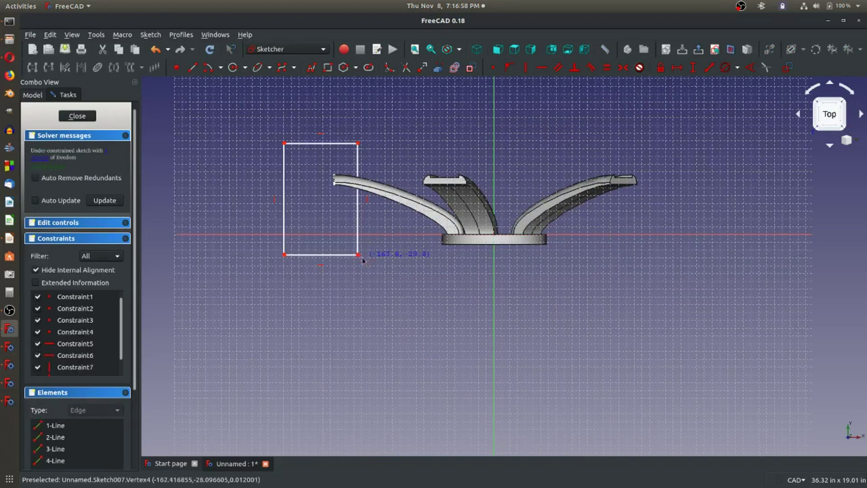
scroll(464, 255, "up", 4)
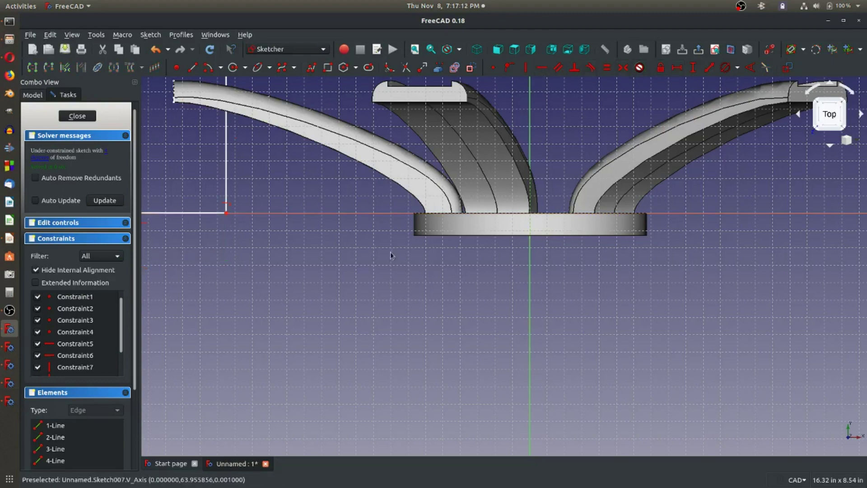
scroll(388, 253, "up", 2)
scroll(425, 228, "down", 5)
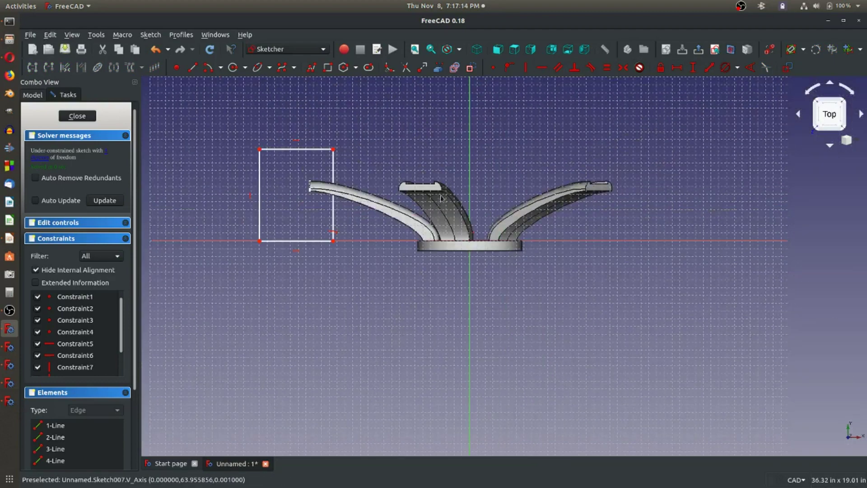
Hide the polar pattern of the pipe arms so only the open rectangle sketch remains in view.
scroll(441, 181, "up", 3)
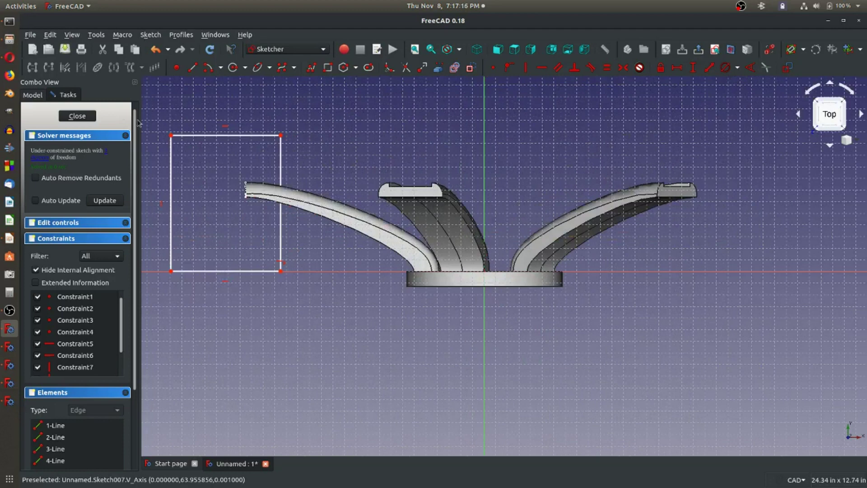
left_click(33, 95)
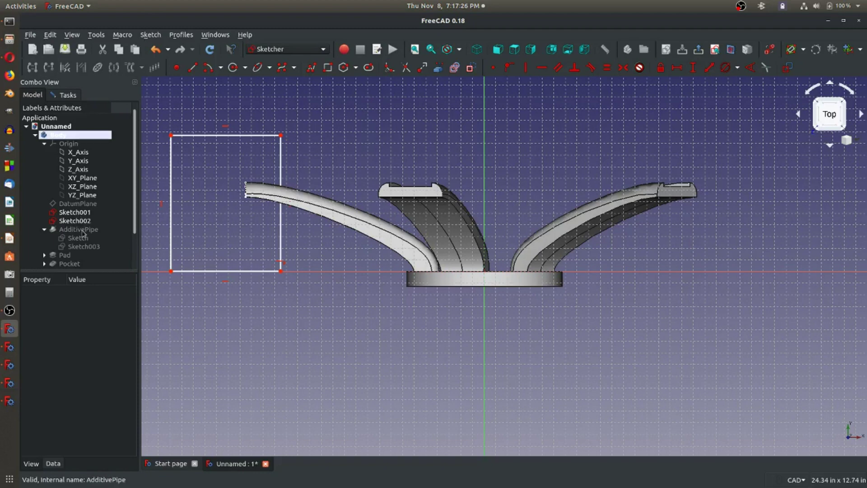
scroll(78, 255, "down", 2)
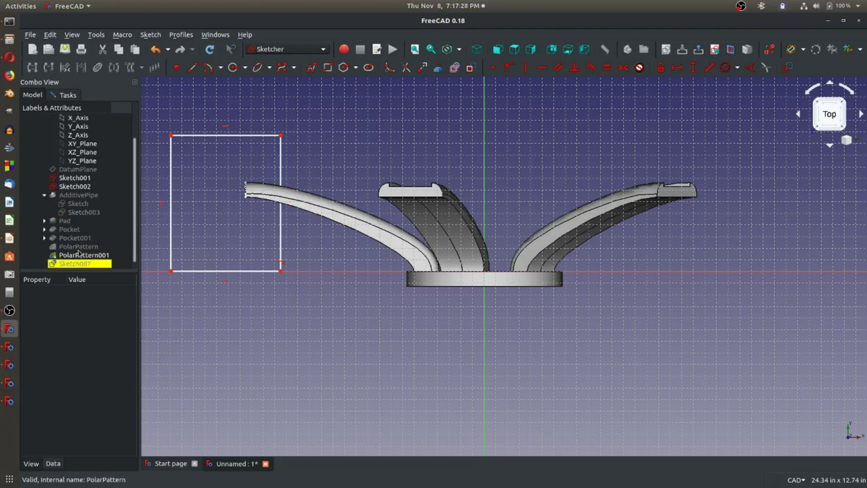
left_click(74, 254)
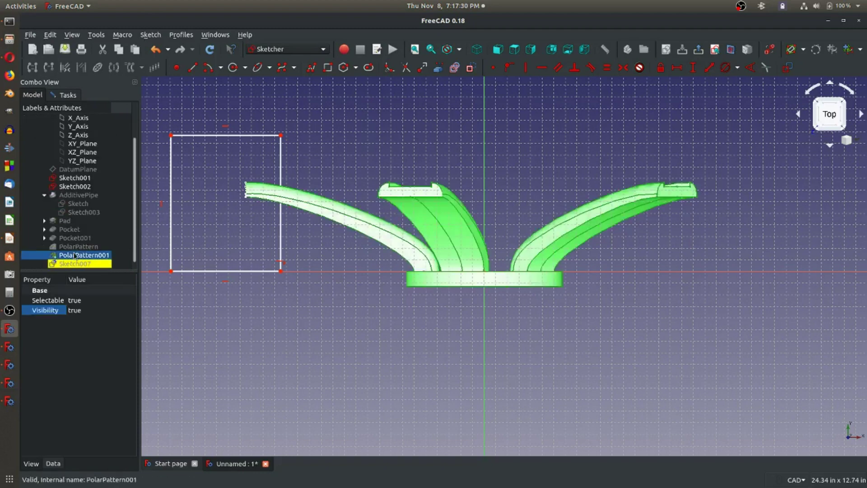
left_click(84, 313)
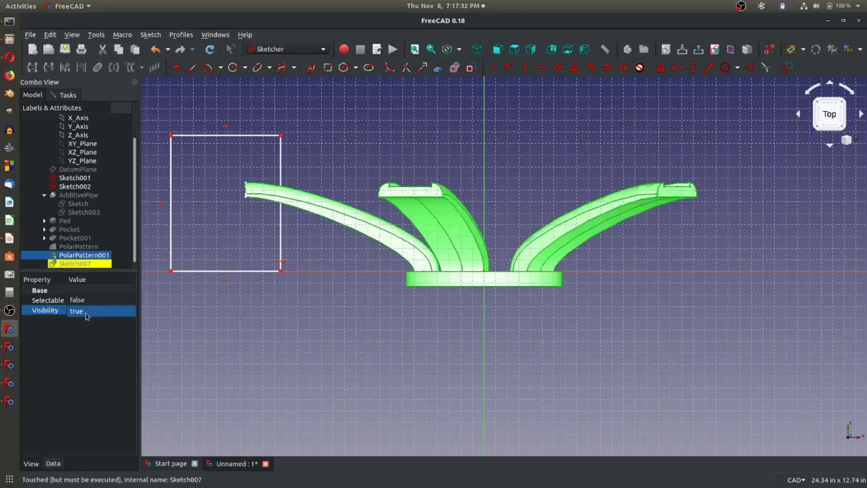
left_click(76, 300)
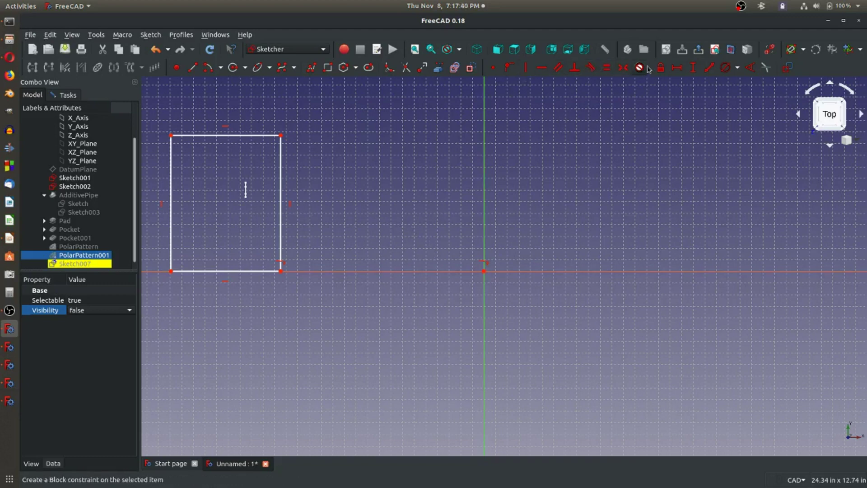
Constrain the horizontal distance from the origin to the rectangle's nearer lower corner to 8 in.
left_click(654, 193)
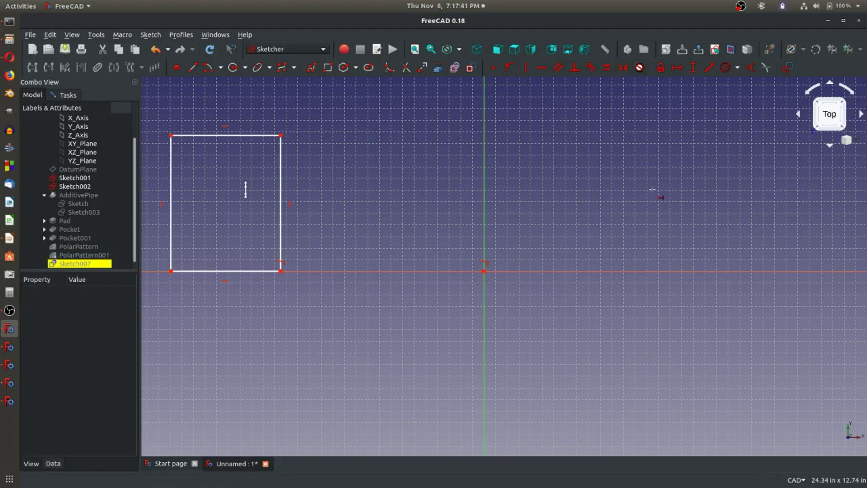
left_click(484, 271)
left_click(281, 271)
key("shift+h")
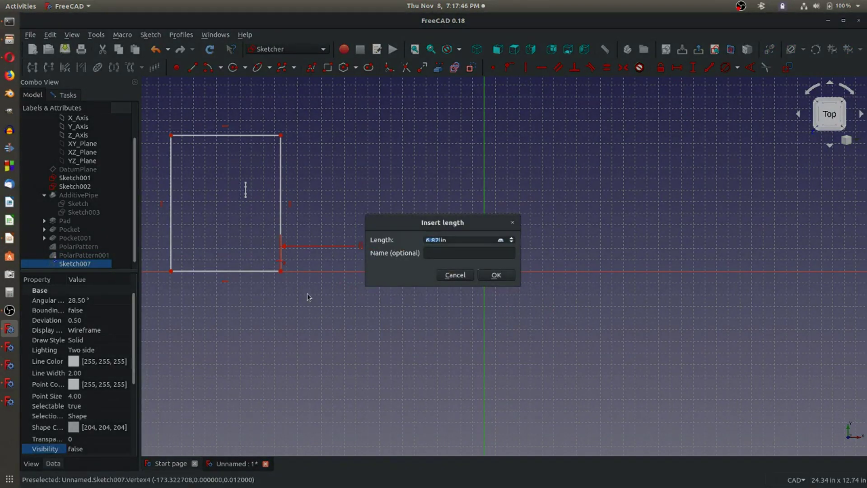
type("8")
key("Return")
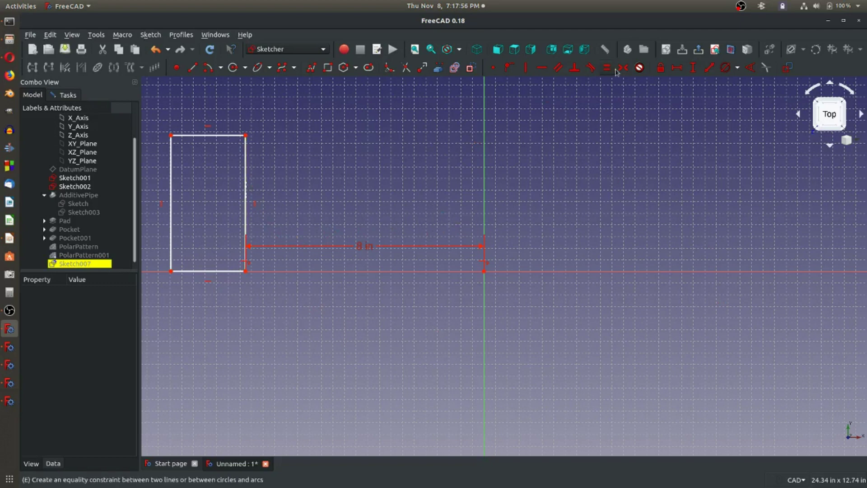
Constrain the height of the rectangle's inner vertical edge to 10 in.
left_click(692, 68)
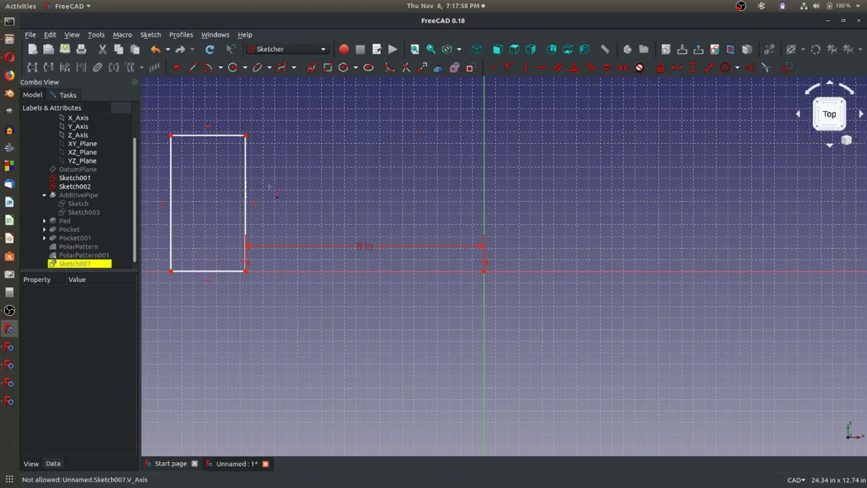
left_click(245, 197)
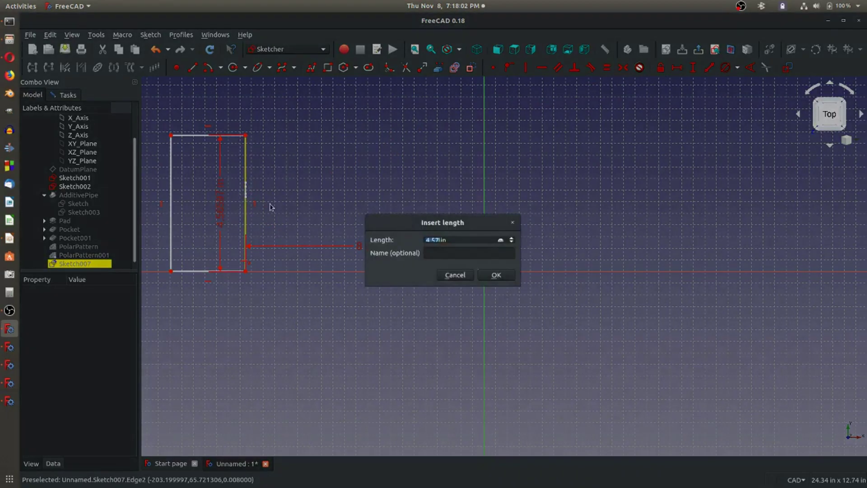
type("10")
key("Return")
scroll(270, 207, "down", 5)
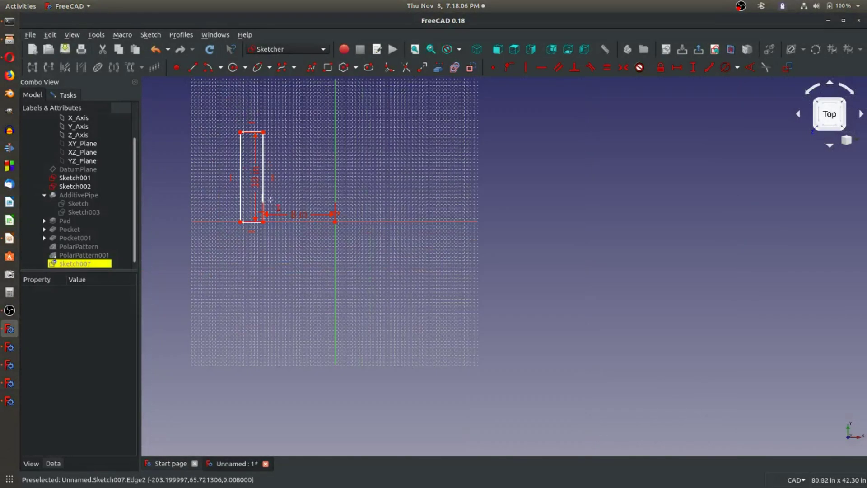
scroll(270, 198, "up", 4)
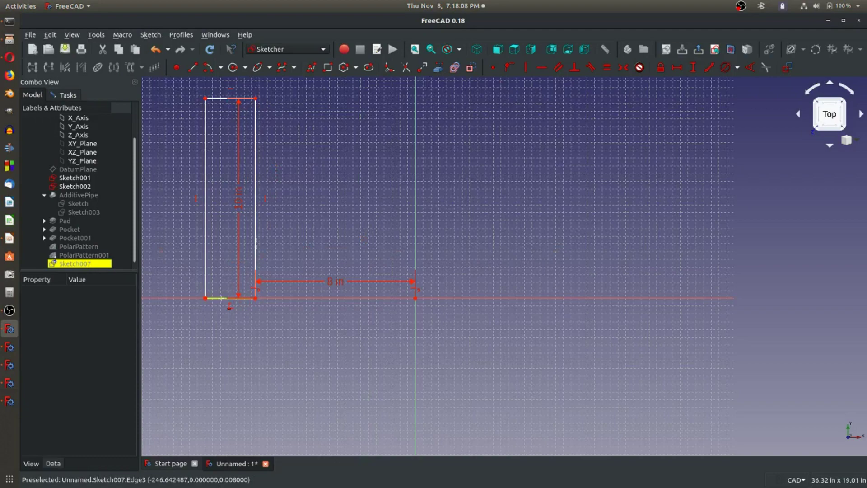
Constrain the width of the rectangle's lower edge to 5 in.
left_click(681, 71)
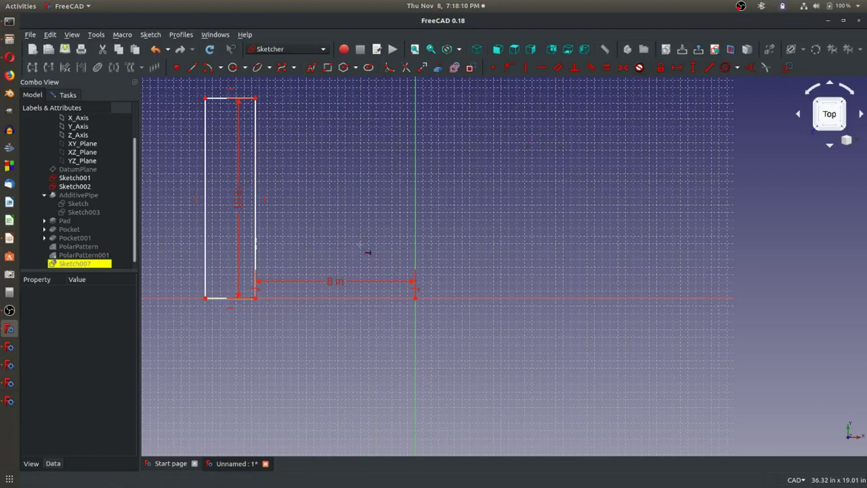
left_click(222, 299)
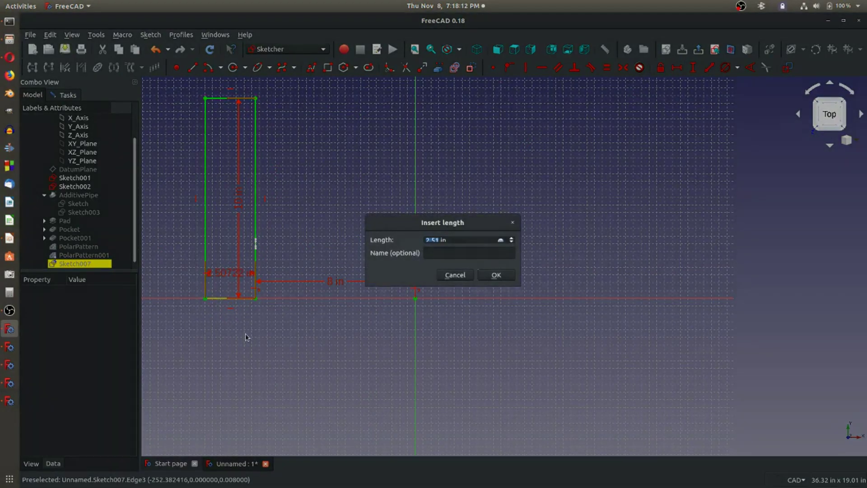
type("5")
key("Return")
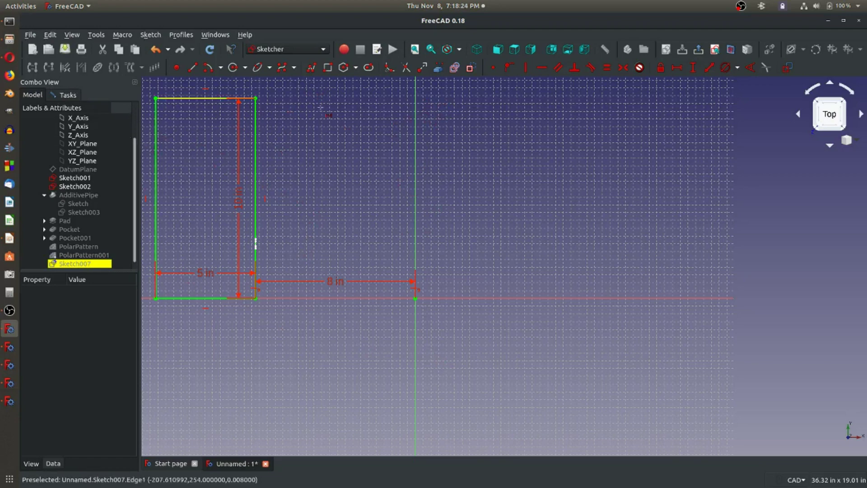
Close the rectangle sketch and return to the body.
left_click(72, 96)
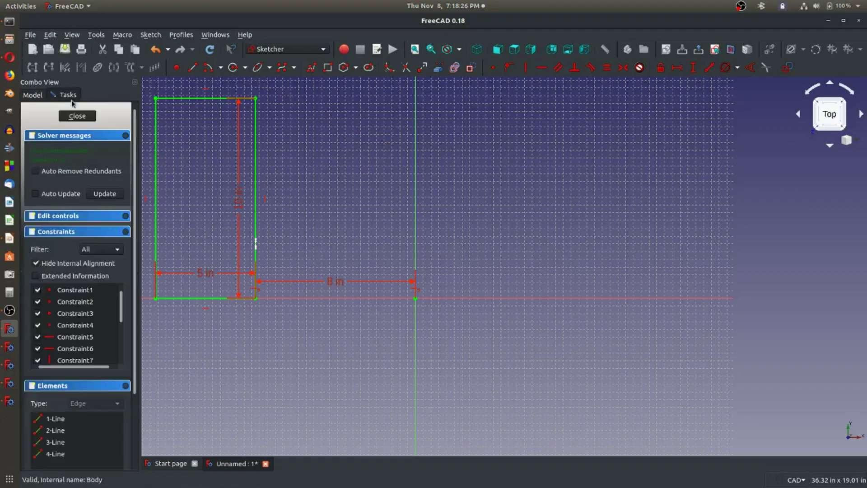
left_click(81, 117)
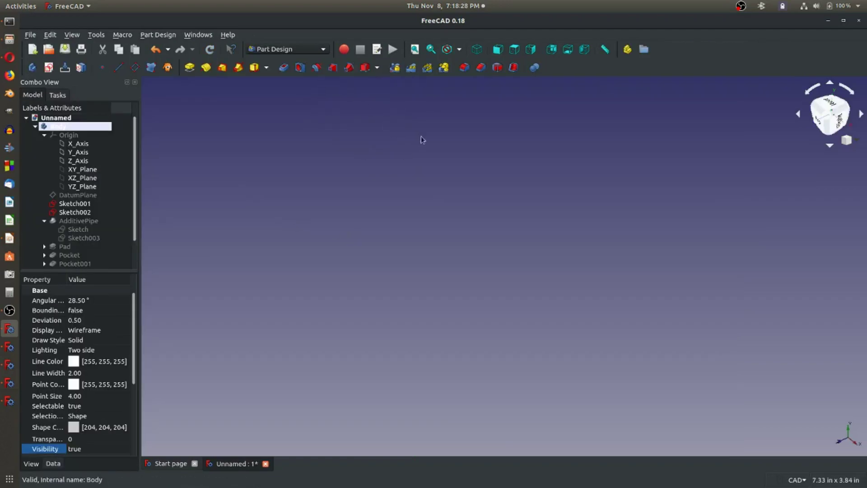
middle_click_drag(432, 116, 340, 242)
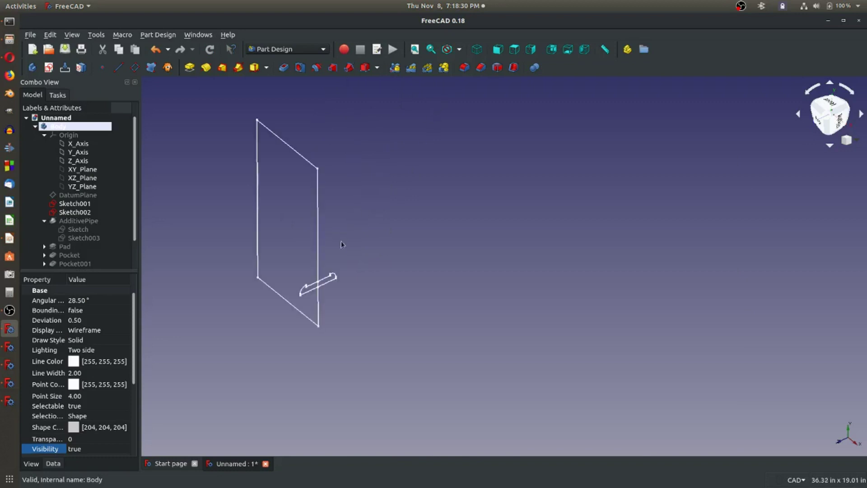
Make the polar pattern of the pipe arms visible again by setting its Visibility to true.
scroll(138, 217, "down", 1)
left_click(79, 263)
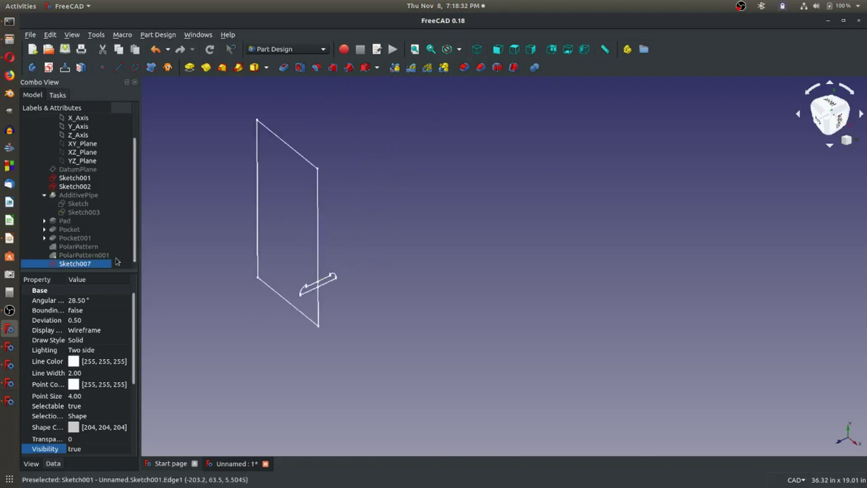
left_click(76, 255)
left_click(77, 311)
left_click(84, 310)
left_click(85, 323)
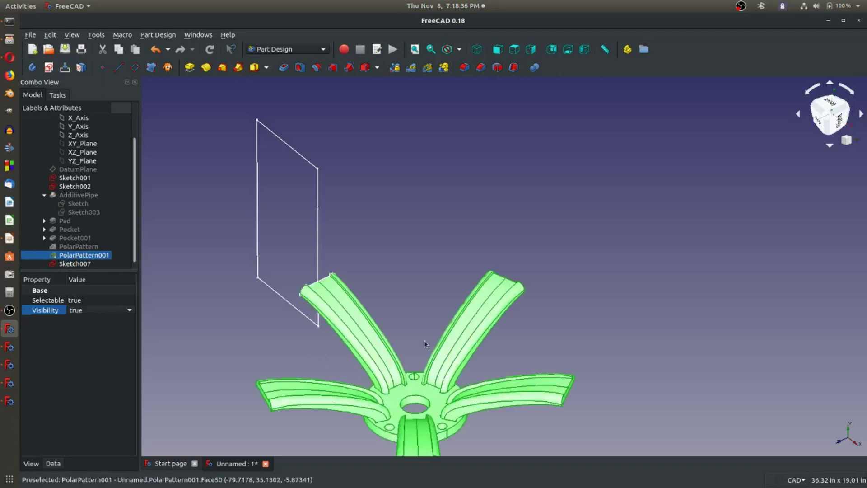
left_click(404, 274)
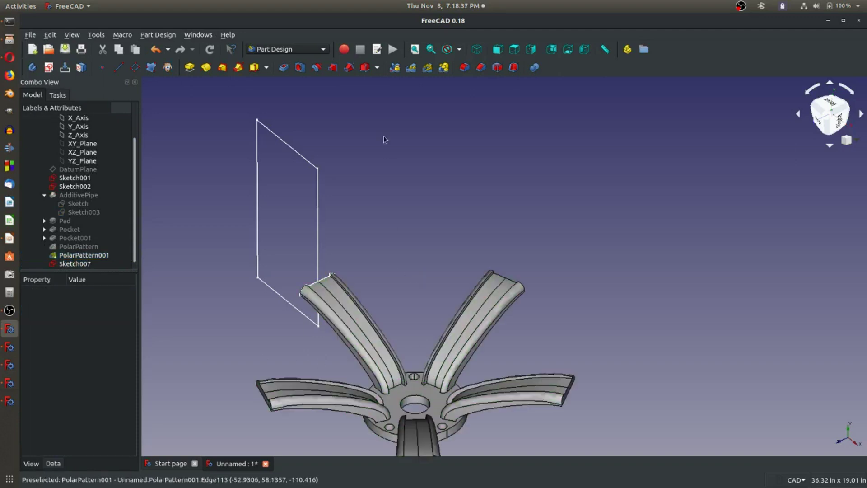
Cut a groove from the rectangle sketch, reversed and revolved about the Base Y axis, to trim the arm ends.
left_click(276, 135)
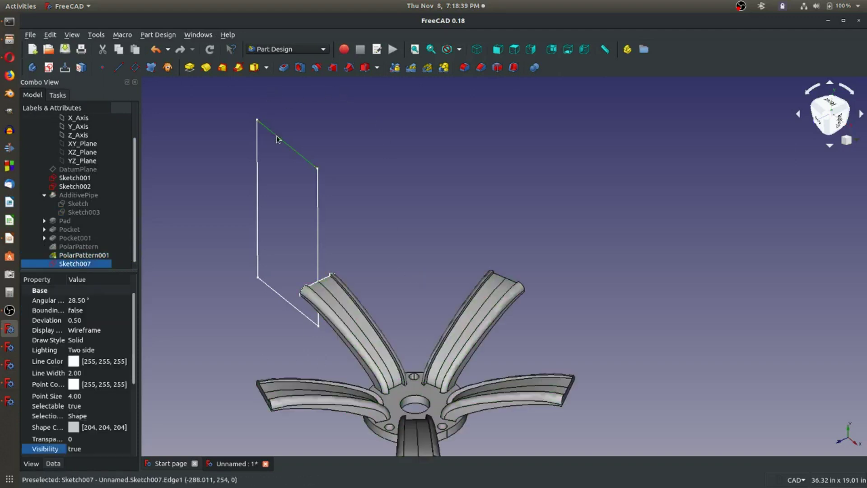
left_click(57, 96)
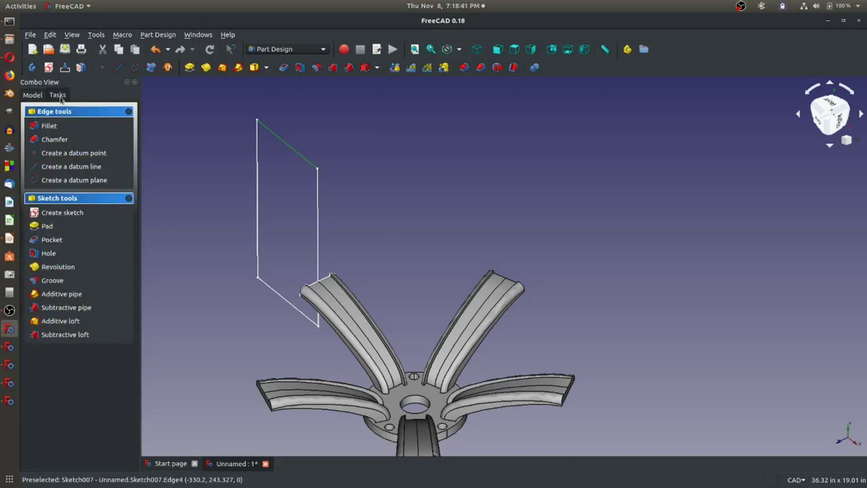
left_click(56, 281)
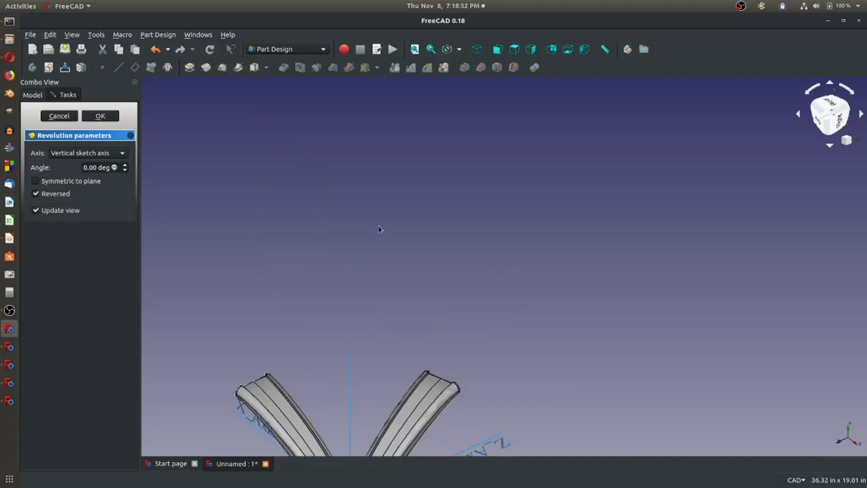
scroll(399, 248, "up", 2)
scroll(399, 265, "down", 6)
scroll(411, 301, "up", 6)
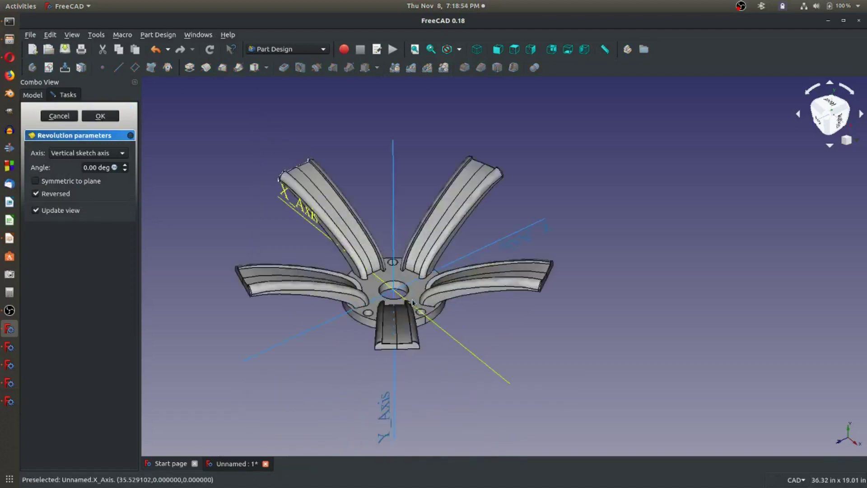
scroll(412, 301, "up", 1)
scroll(293, 147, "down", 1)
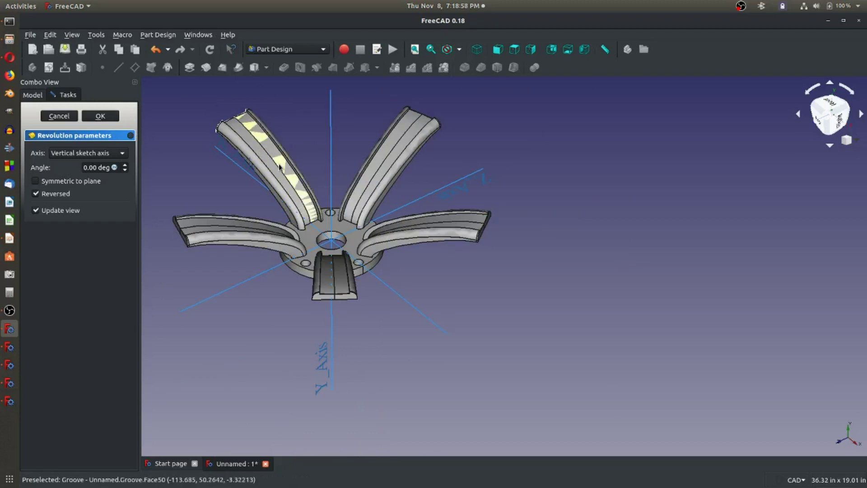
left_click(116, 158)
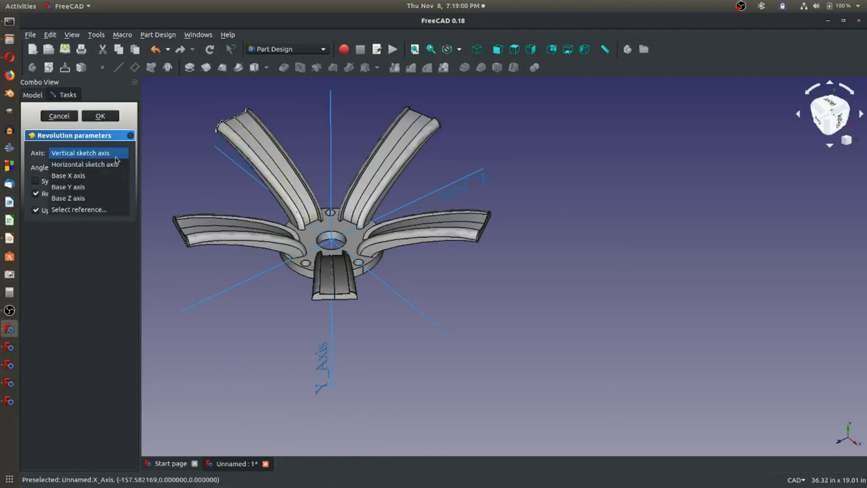
left_click(73, 199)
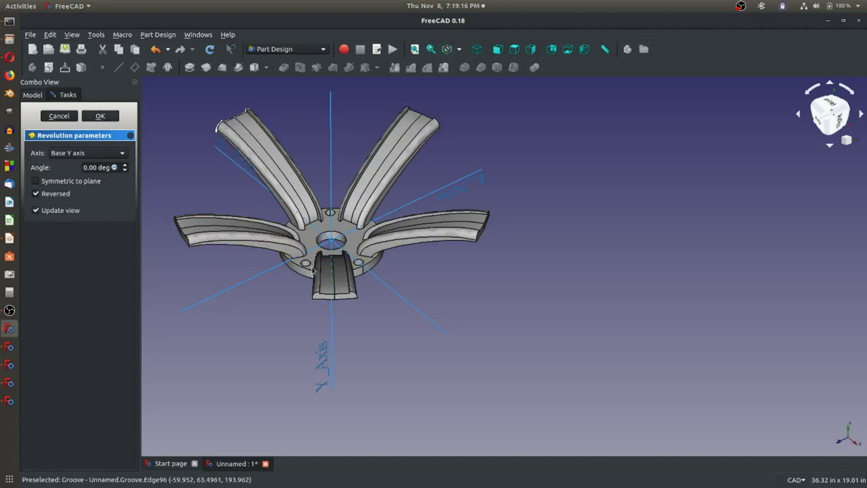
key("Escape")
Examine the trimmed outer ends of the five arms face-on, both up close and as a whole.
middle_click_drag(341, 174, 344, 252)
scroll(418, 310, "up", 3)
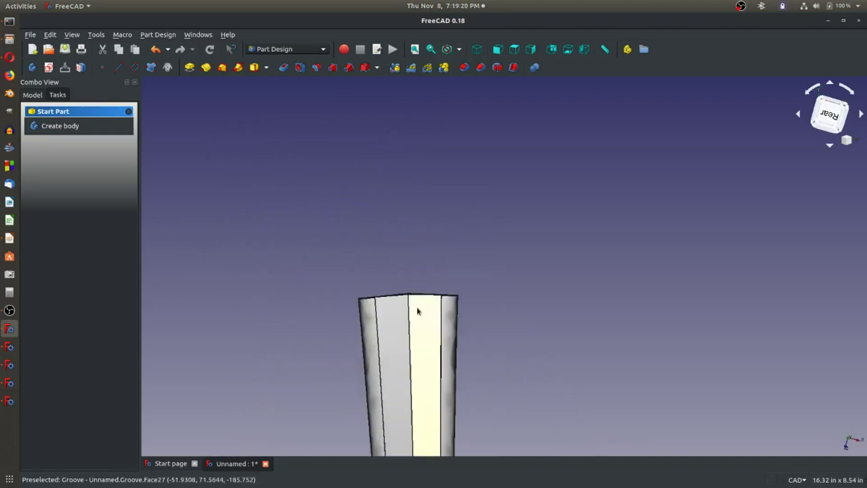
scroll(342, 303, "up", 2)
scroll(466, 300, "down", 6)
scroll(475, 316, "up", 4)
scroll(476, 312, "down", 4)
scroll(475, 303, "up", 3)
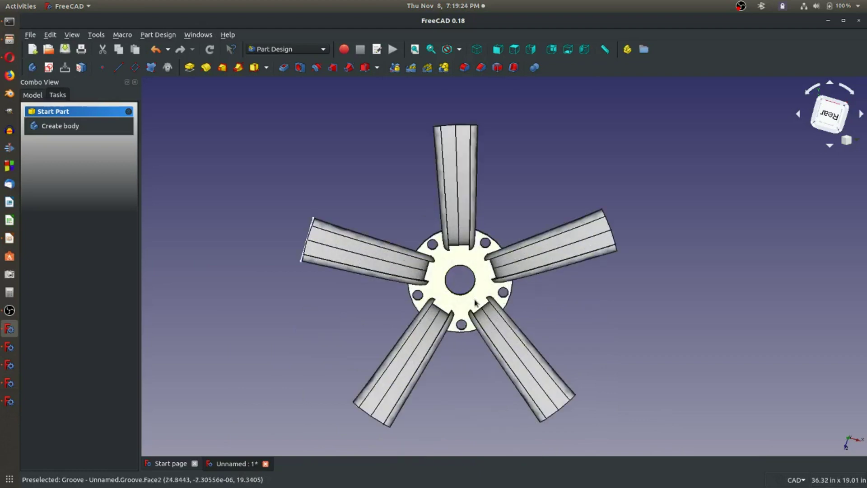
Save the FreeCAD document to the Desktop as Example Part.
left_click(70, 50)
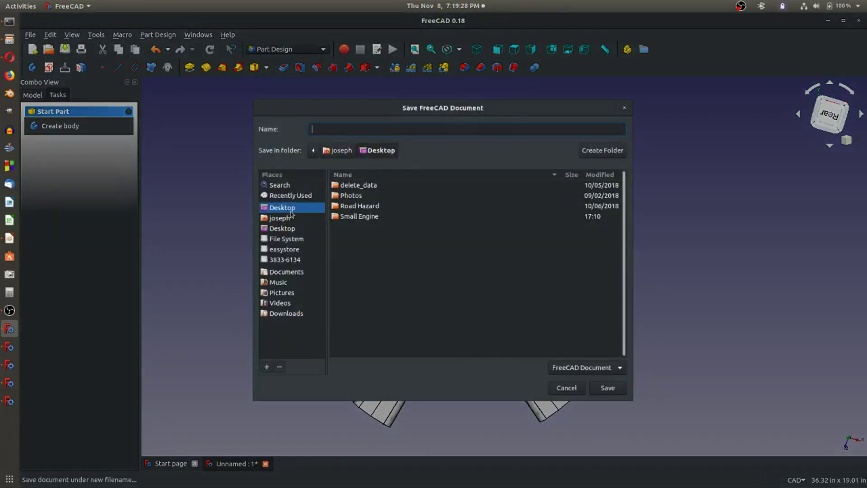
type("Example Part")
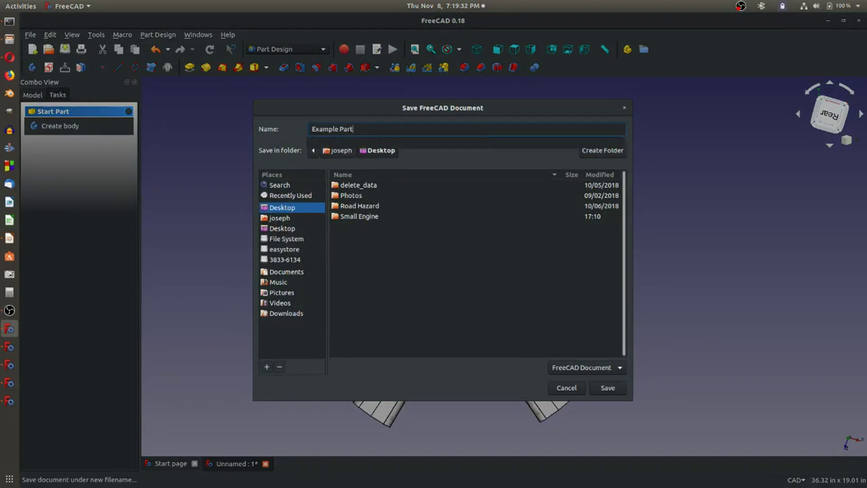
key("Return")
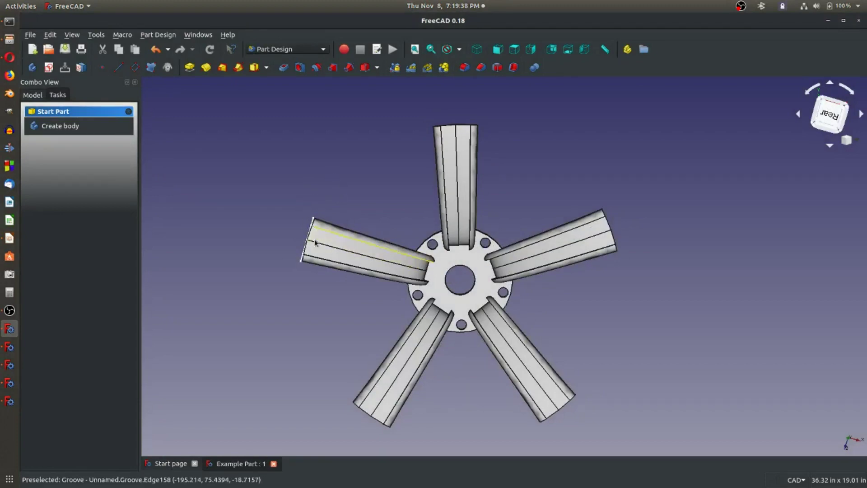
Examine the trimmed end of one arm up close against its pipe profile sketch outline.
middle_click_drag(333, 289, 329, 201)
scroll(329, 201, "down", 5)
scroll(423, 226, "up", 8)
scroll(423, 226, "up", 5)
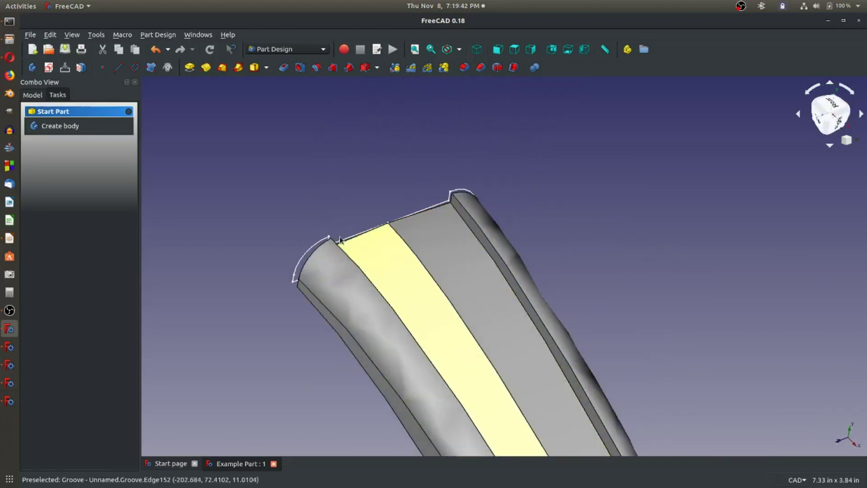
Hide the pipe profile sketch, Sketch001, that outlines the end of the arm.
left_click(319, 244)
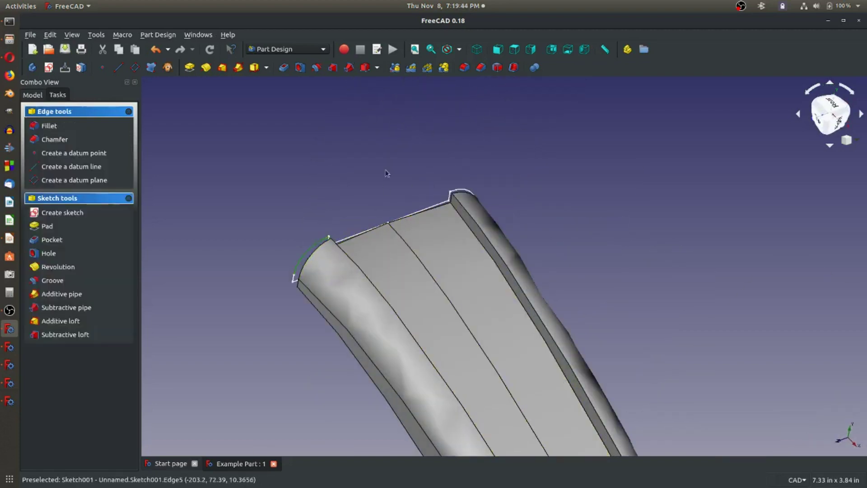
left_click(35, 98)
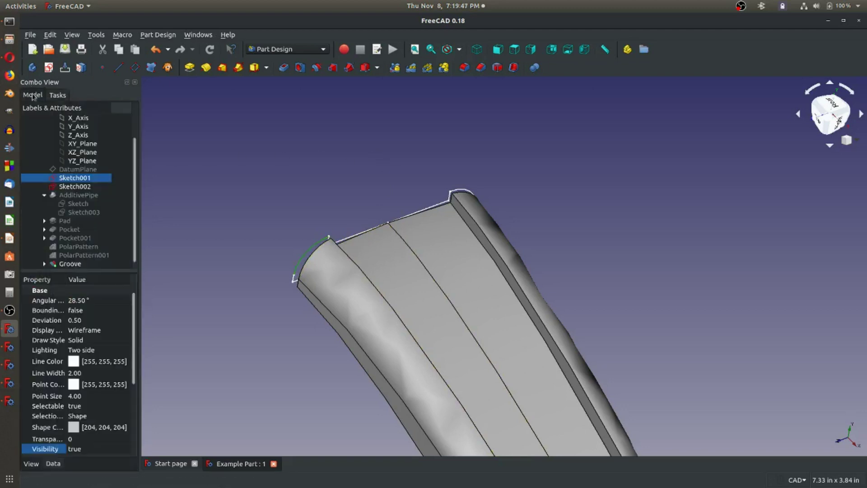
right_click(75, 181)
key("Escape")
left_click(89, 450)
left_click(85, 439)
left_click(209, 373)
scroll(351, 296, "up", 5)
scroll(351, 296, "down", 10)
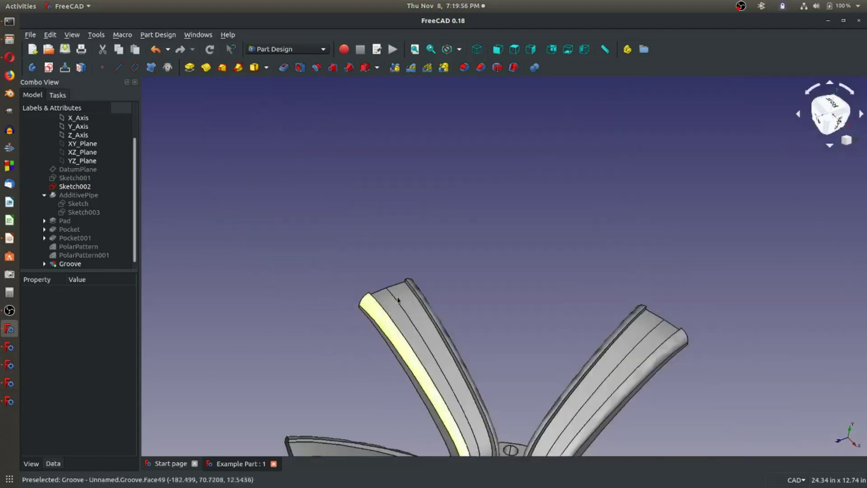
scroll(461, 415, "up", 5)
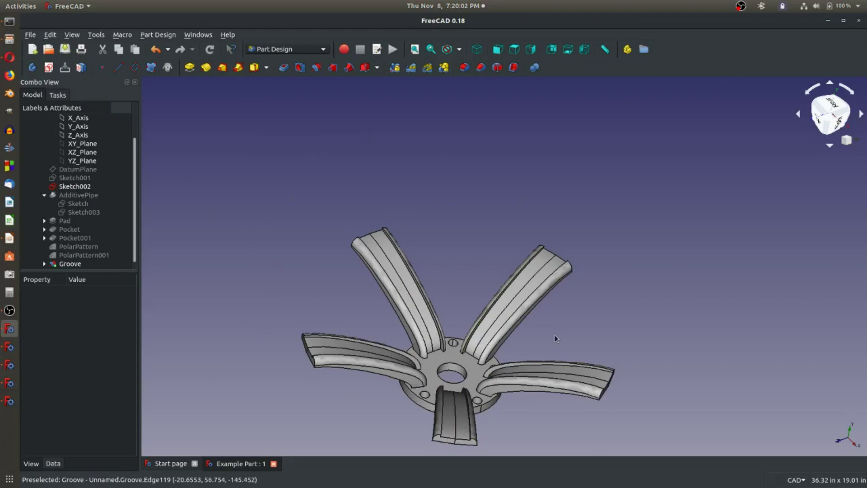
Start a new sketch in the body on the XY base plane.
left_click(10, 237)
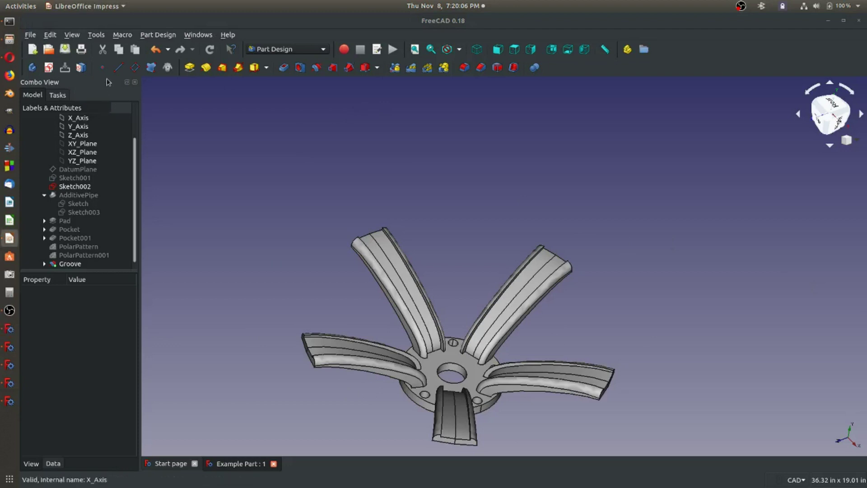
scroll(75, 155, "up", 2)
left_click(74, 135)
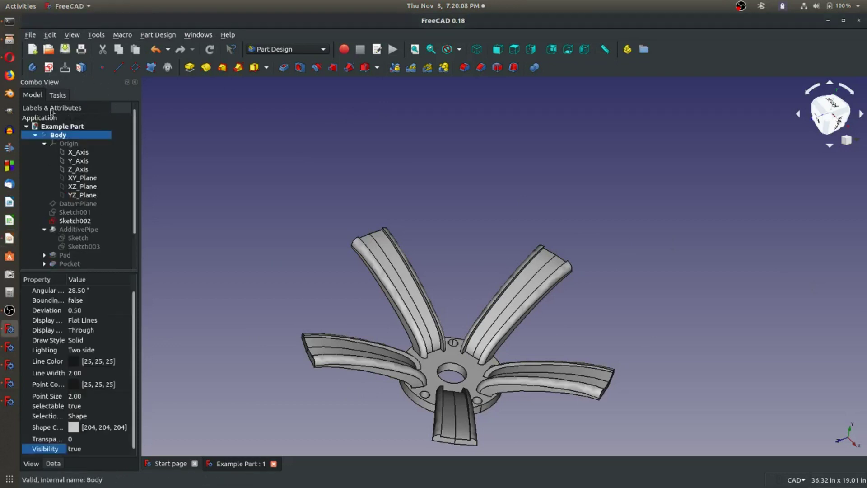
left_click(49, 67)
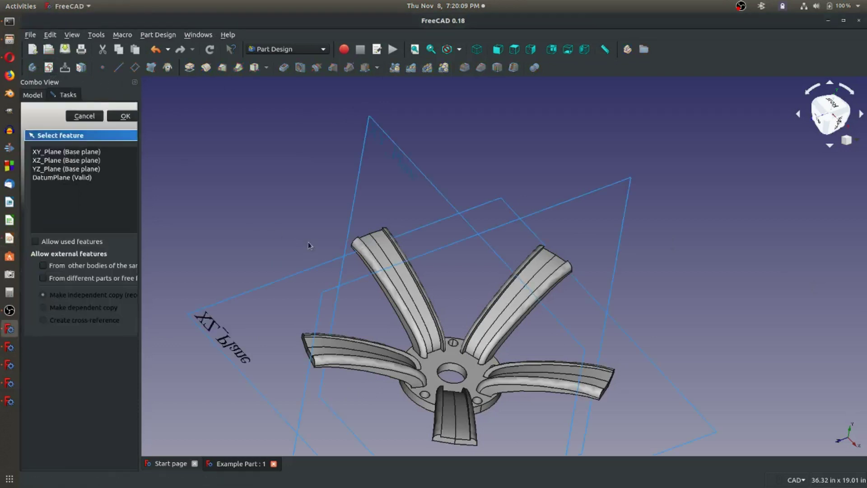
left_click(431, 184)
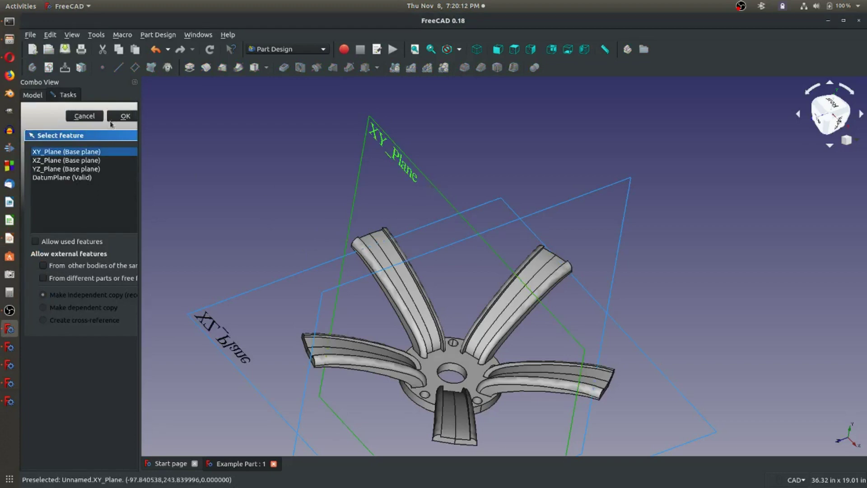
left_click(122, 116)
scroll(411, 268, "up", 2)
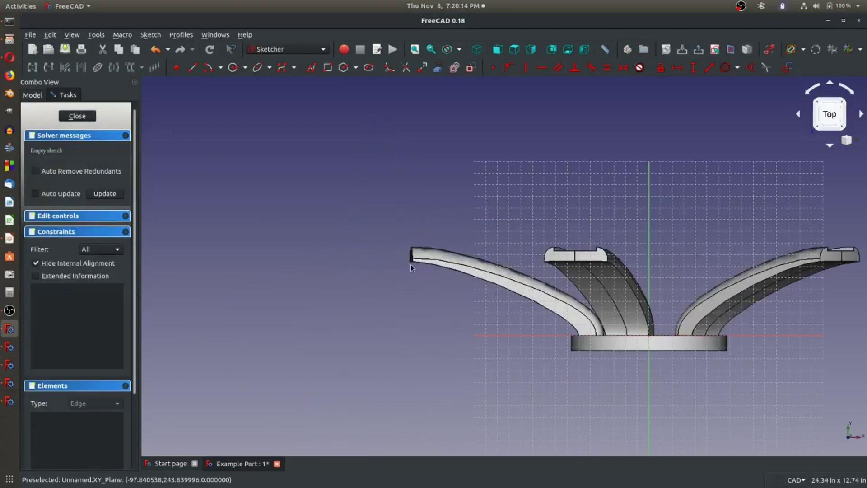
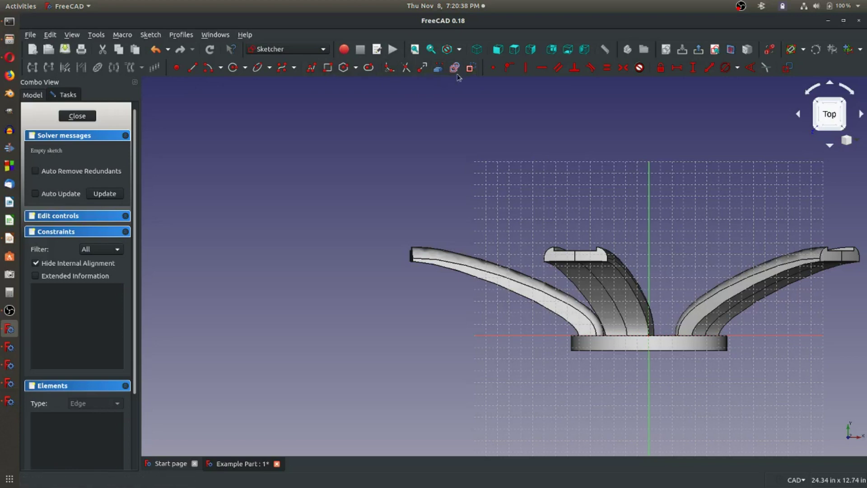
Place a point on the vertical axis below the origin and set its vertical distance from the origin to 0.5 in.
left_click(176, 70)
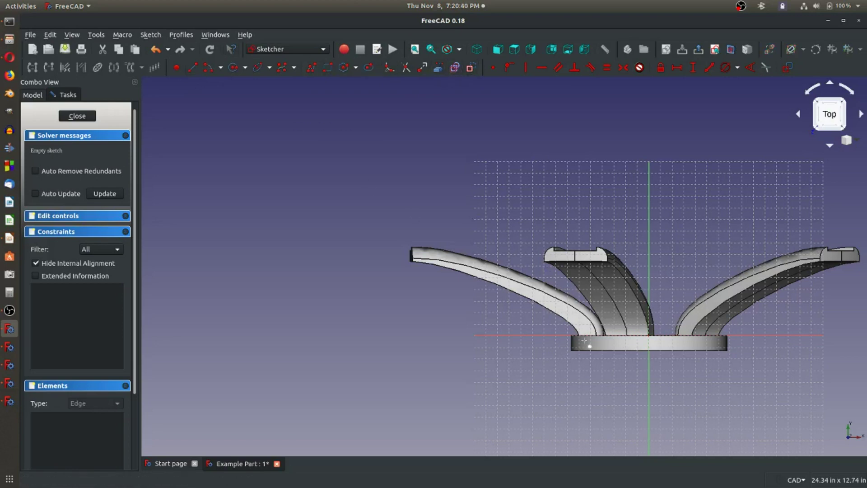
left_click(649, 356)
left_click(693, 67)
left_click(648, 334)
left_click(648, 356)
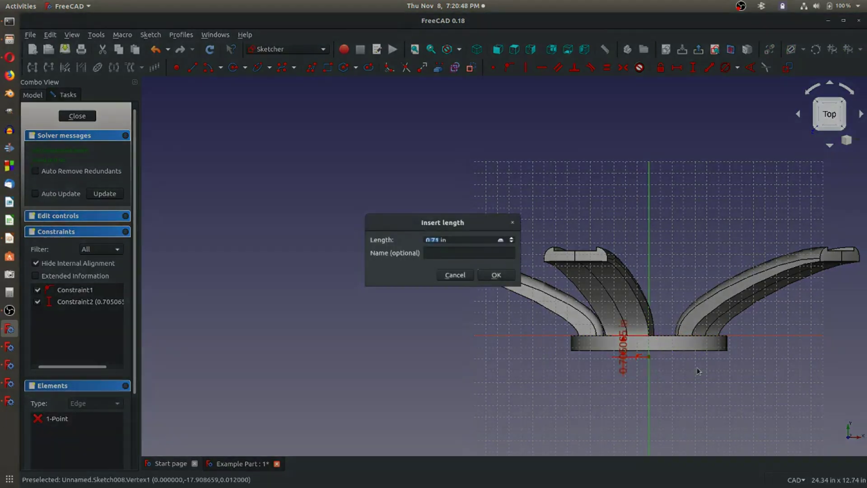
type("0.5")
key("Return")
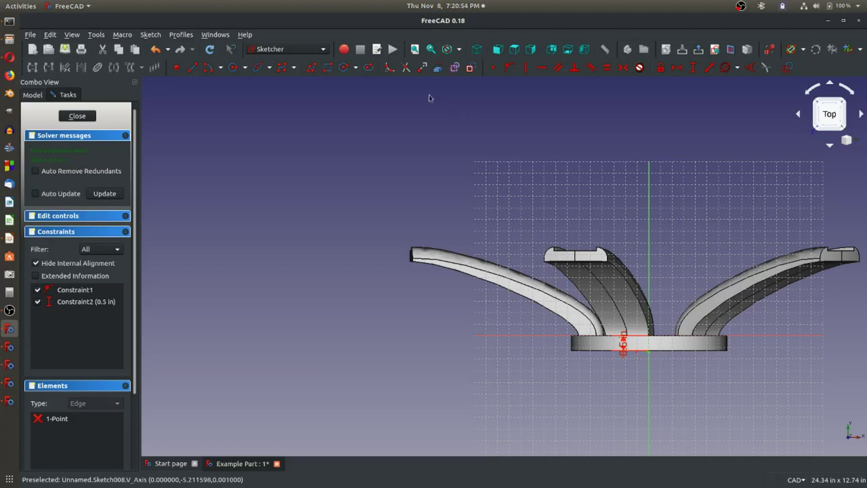
Draw a horizontal line from the point out towards the left arm's tip and set its length to 7.5 in.
left_click(193, 68)
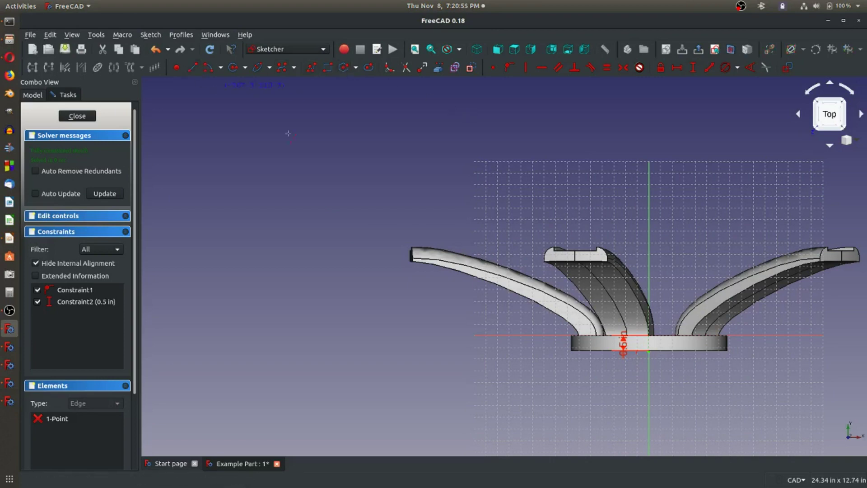
left_click(649, 351)
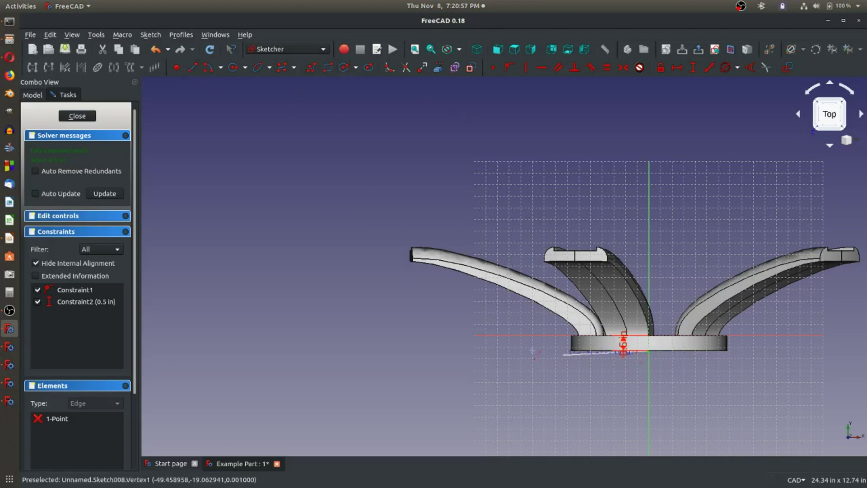
left_click(404, 356)
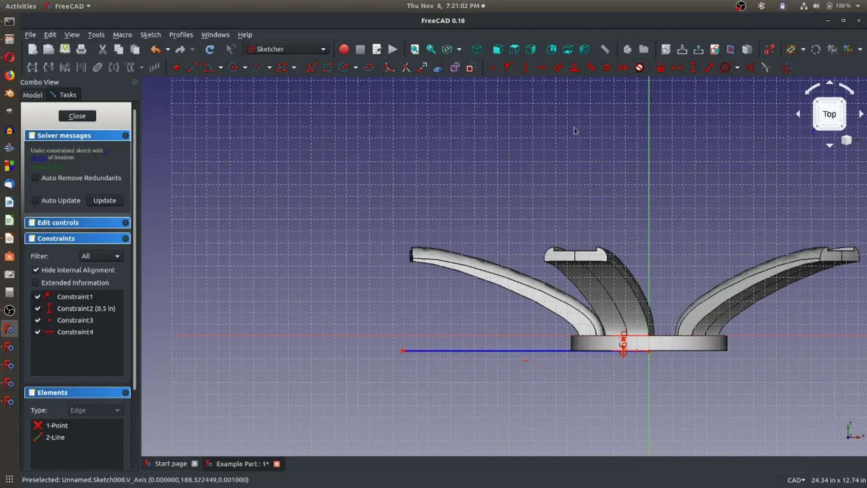
left_click(677, 67)
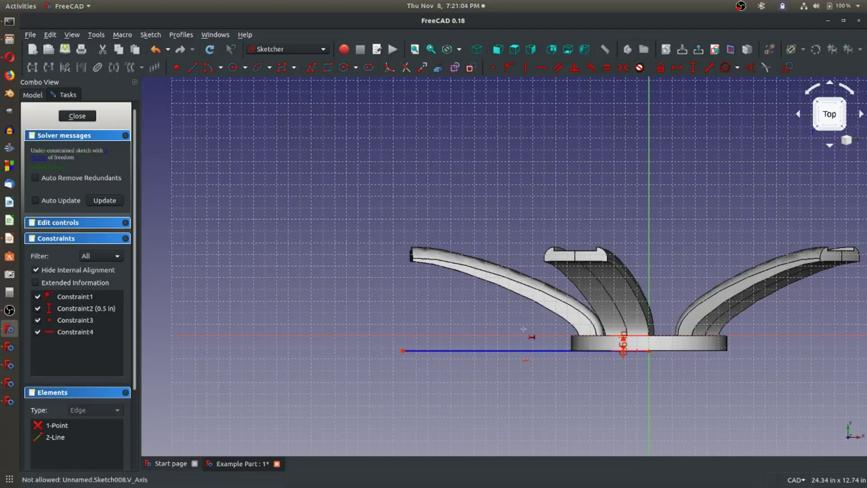
left_click(521, 356)
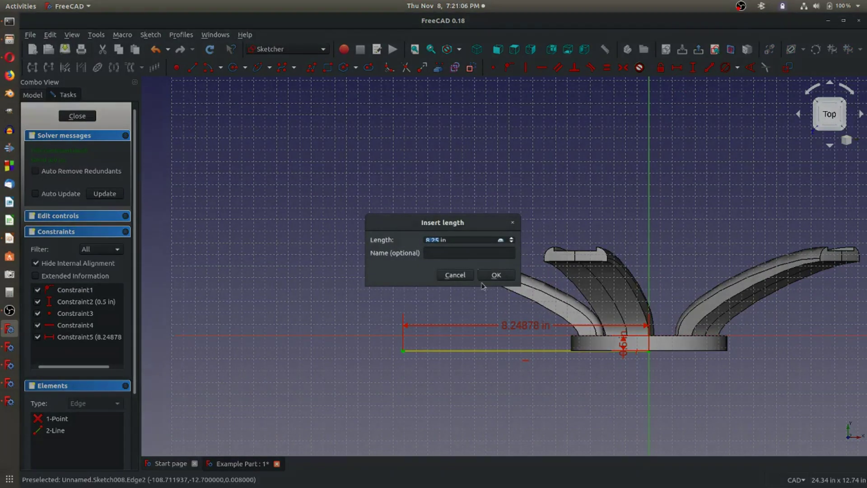
type("7")
key("Return")
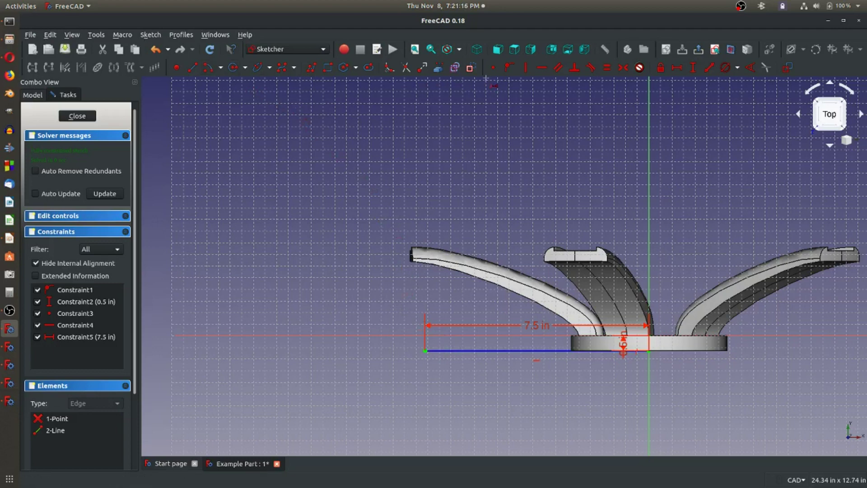
Continue the profile with a vertical line, an outward-slanting line and a short line beside the arm tip, constraining the short line vertical.
left_click(192, 67)
left_click(425, 351)
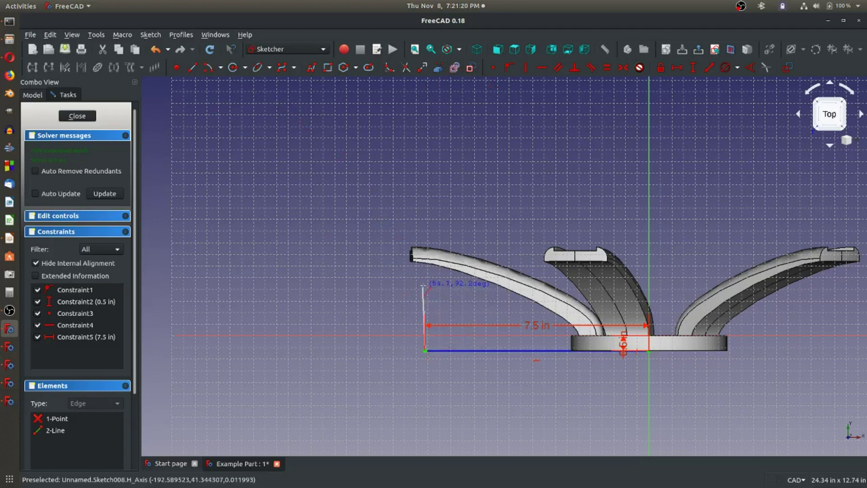
left_click(425, 285)
left_click(405, 268)
left_click(407, 240)
key("Escape")
left_click(406, 255)
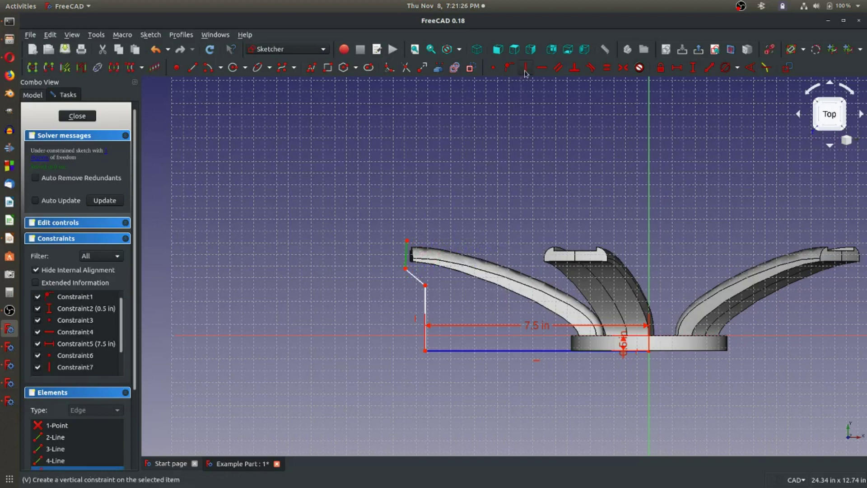
left_click(525, 68)
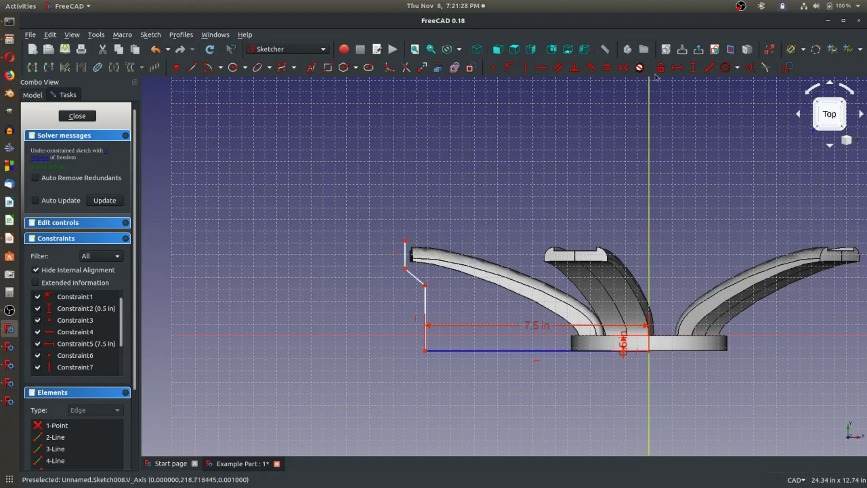
Set the height of the vertical line rising from the base line's outer end to 2.5 in.
left_click(693, 68)
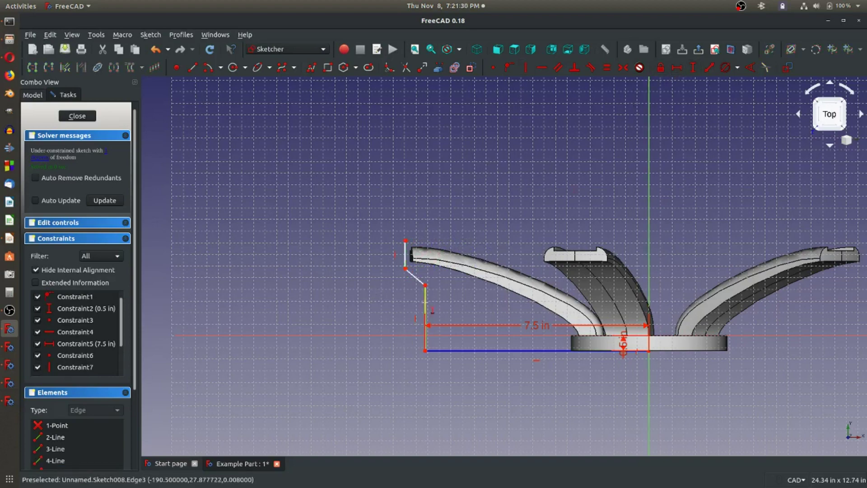
left_click(425, 303)
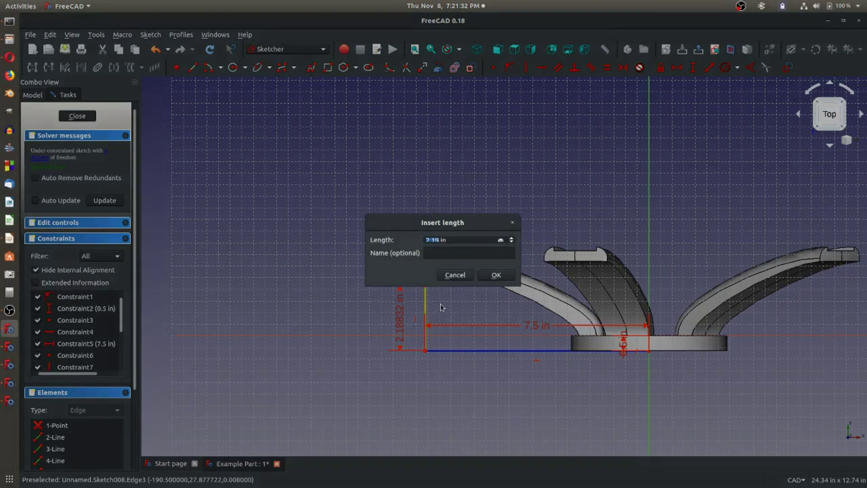
type("2")
key("Return")
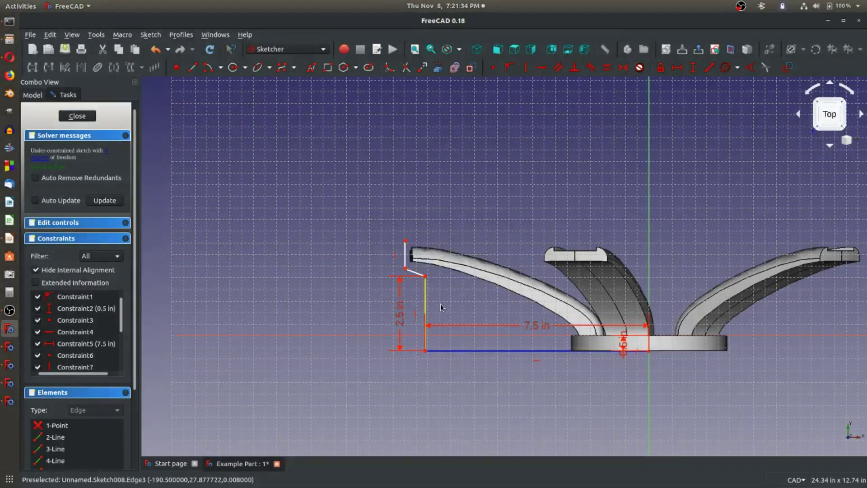
Set the vertical distance between the slanted line's upper end and the base point on the vertical axis to 3 in.
scroll(432, 279, "up", 5)
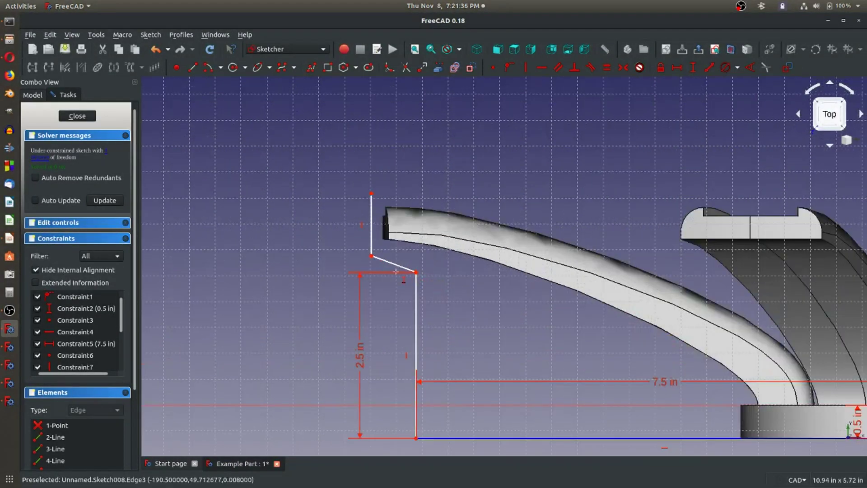
scroll(484, 308, "down", 2)
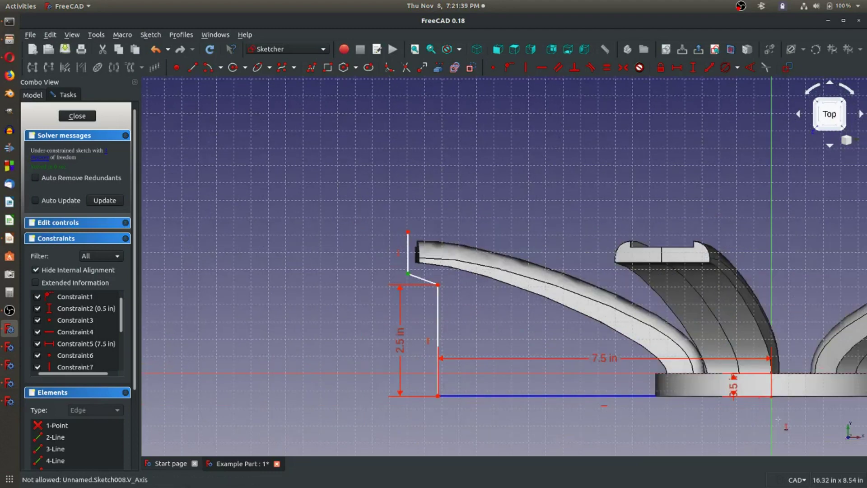
left_click(772, 397)
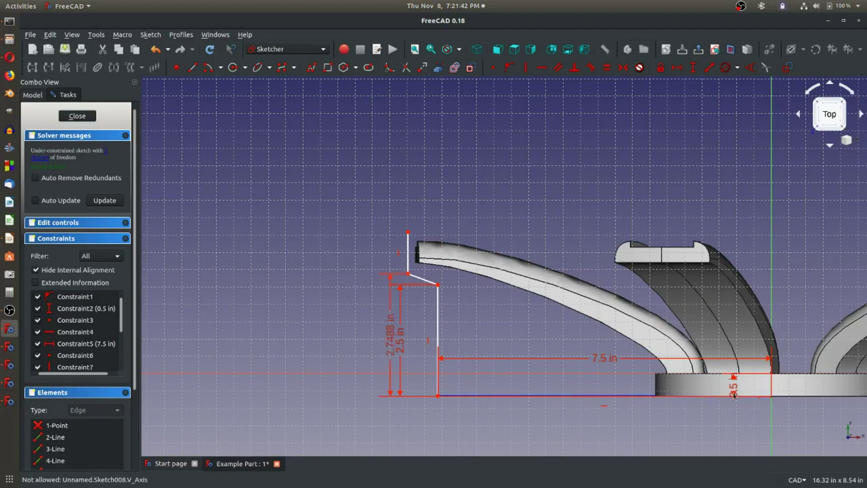
type("3")
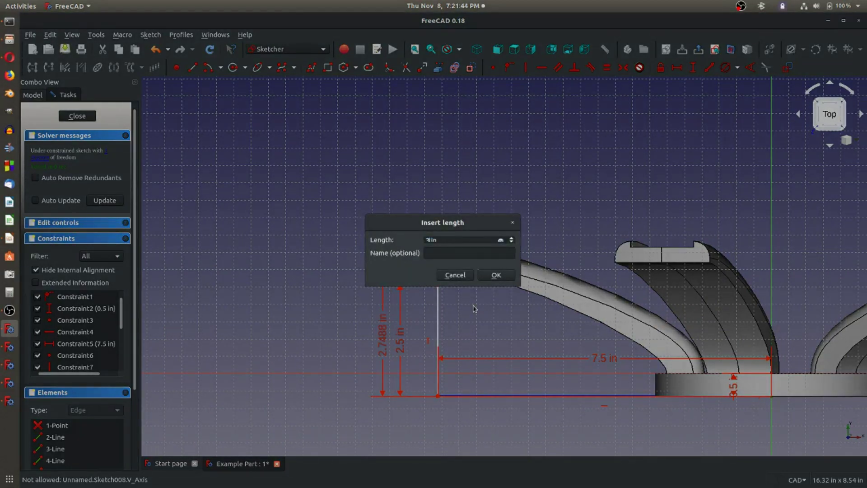
key("Return")
Move the slanted line's upper end inward until it sits just outside the lower corner of the arm tip.
scroll(415, 291, "up", 5)
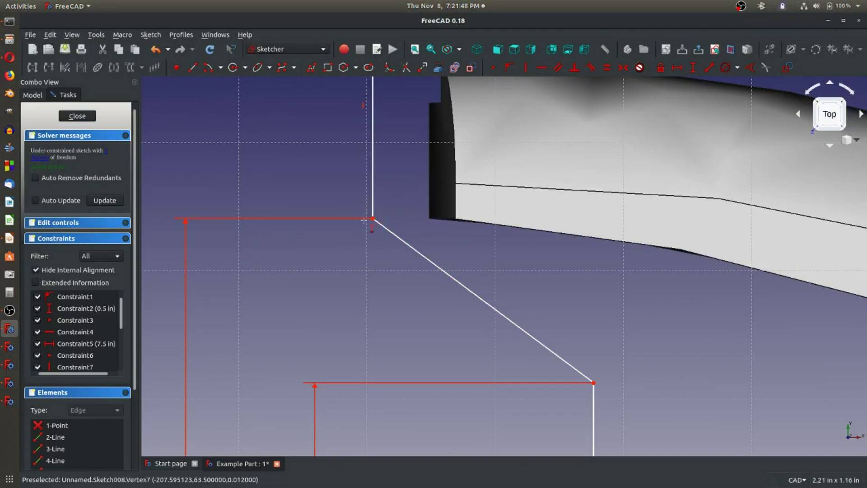
left_click_drag(362, 221, 423, 228)
left_click(422, 219)
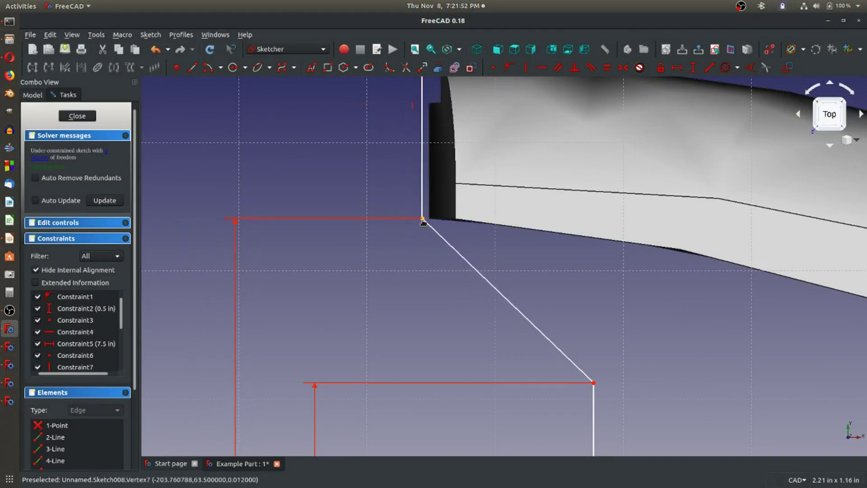
left_click(676, 67)
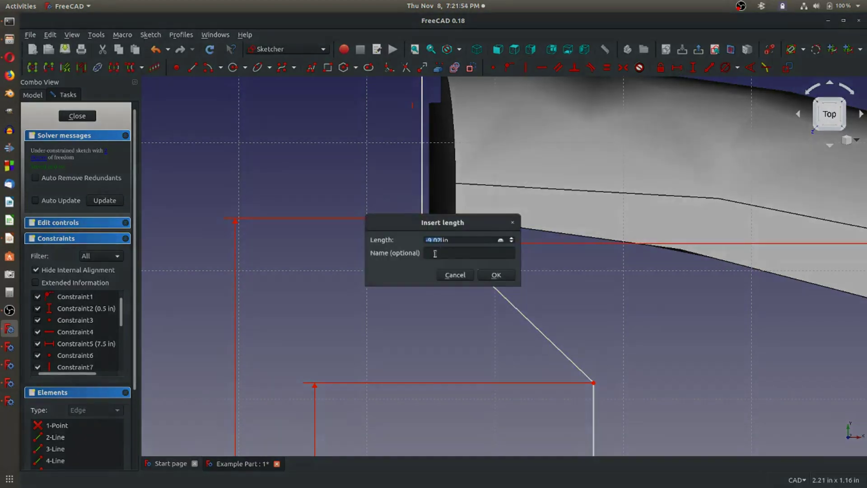
left_click(455, 274)
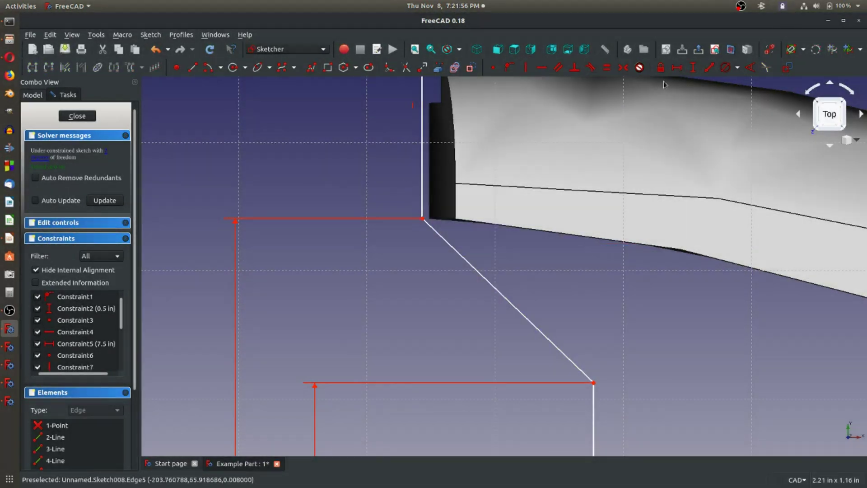
Set the horizontal distance between the slanted line's upper end and the base point on the vertical axis to 8 in.
left_click(677, 68)
scroll(419, 259, "down", 10)
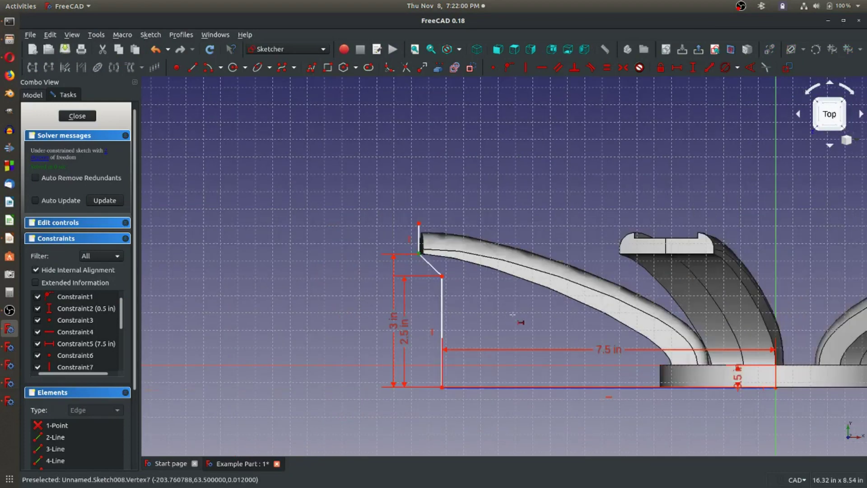
left_click(775, 387)
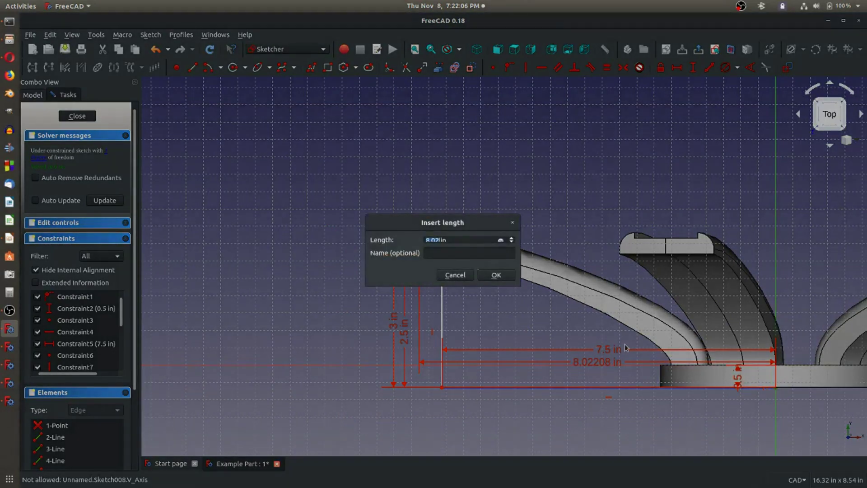
type("8")
key("Return")
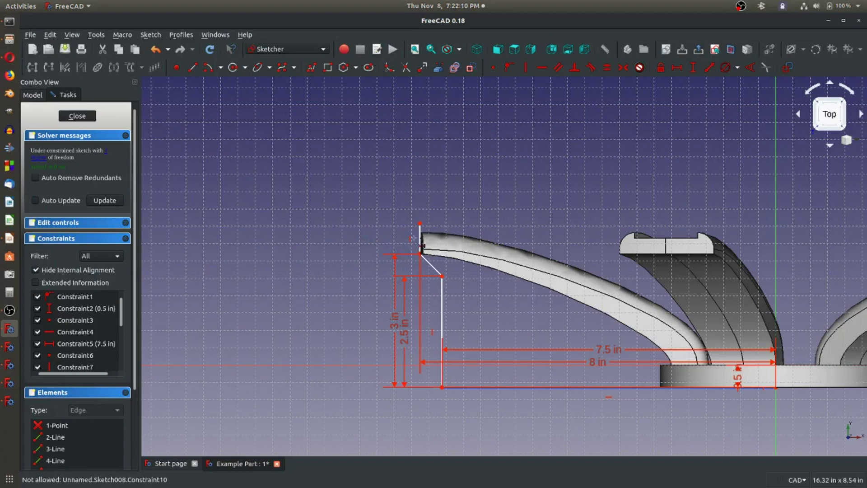
Set the vertical distance between the upper end of the short vertical line beside the arm tip and the axis base point to 3.7 in.
scroll(414, 241, "up", 5)
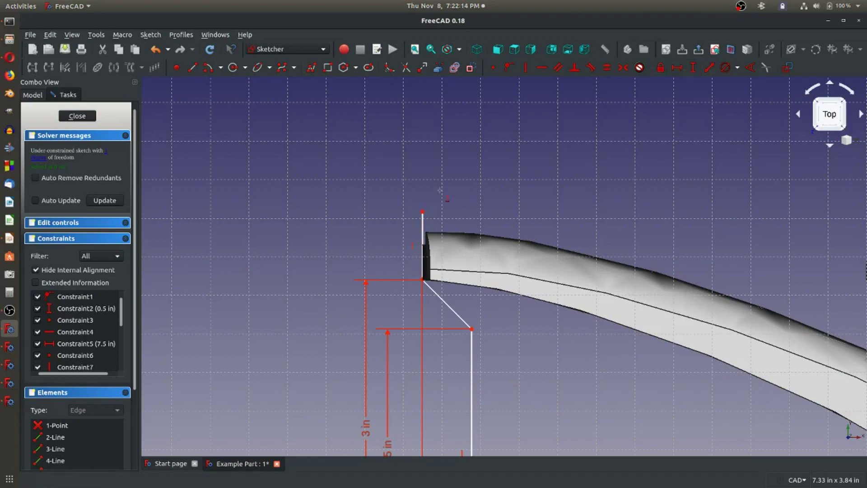
left_click(423, 212)
scroll(422, 211, "down", 10)
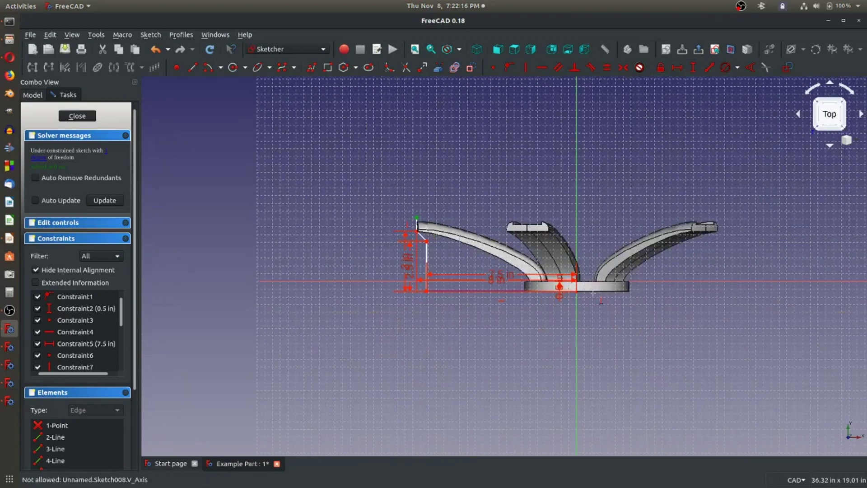
left_click(558, 285)
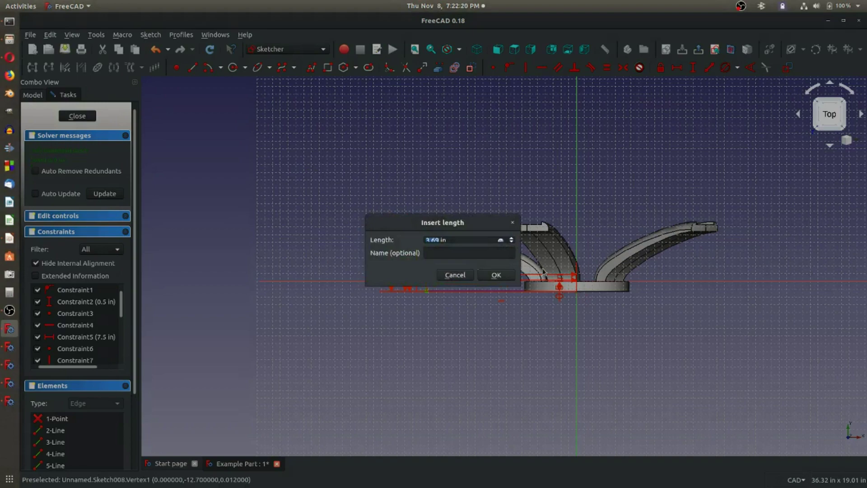
type("3")
key("Return")
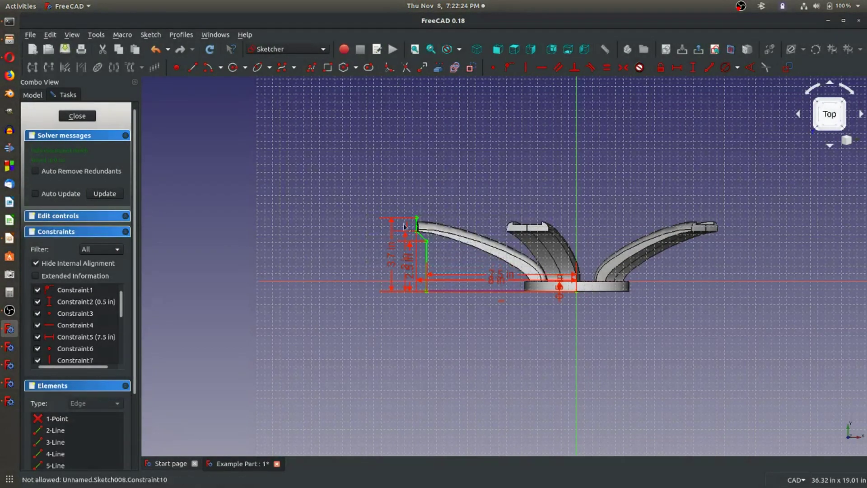
Draw a short outward-slanting line upward from the upper end of the vertical line beside the arm tip.
scroll(414, 221, "up", 5)
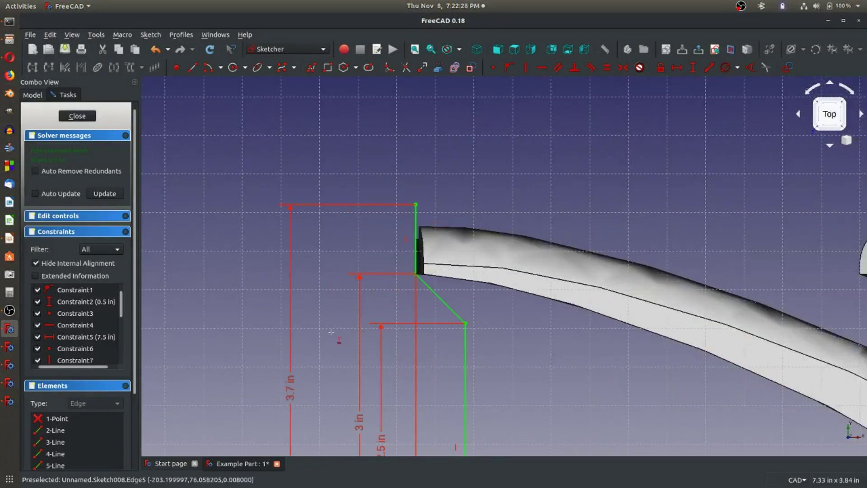
key("alt+Tab")
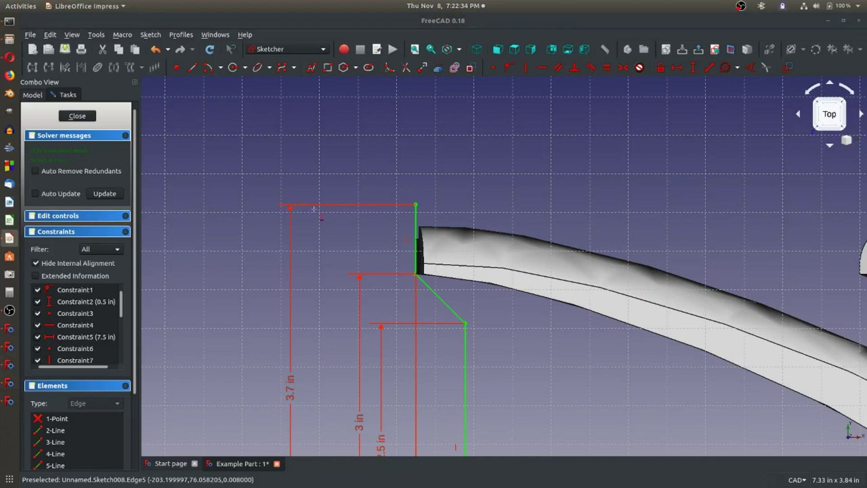
scroll(416, 217, "down", 3)
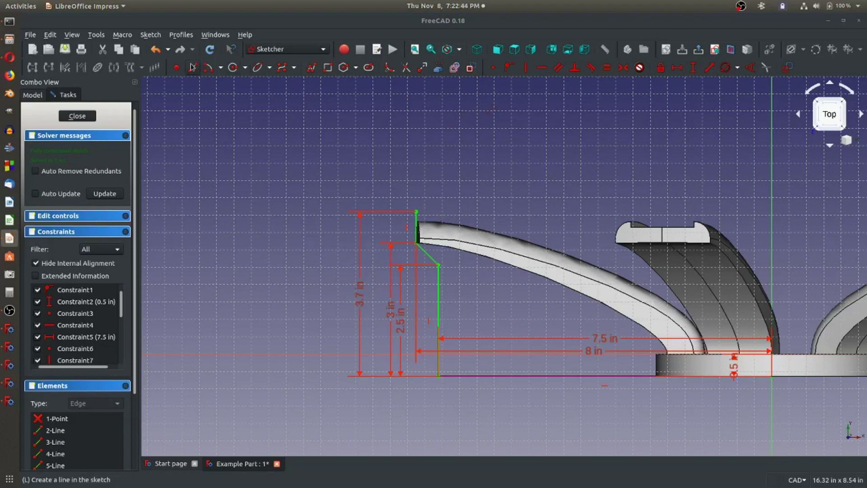
scroll(415, 228, "up", 2)
left_click(412, 197)
left_click(400, 185)
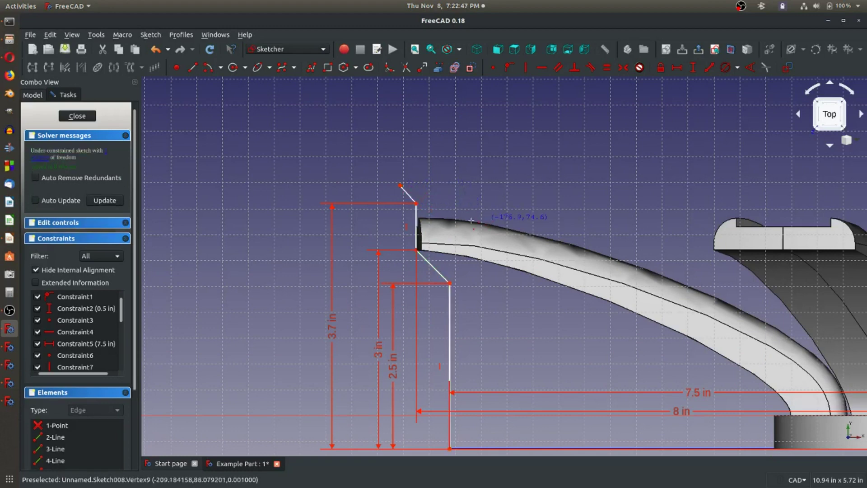
Constrain the new upper slanted line parallel to the lower slanted line.
left_click(436, 268)
left_click(409, 195)
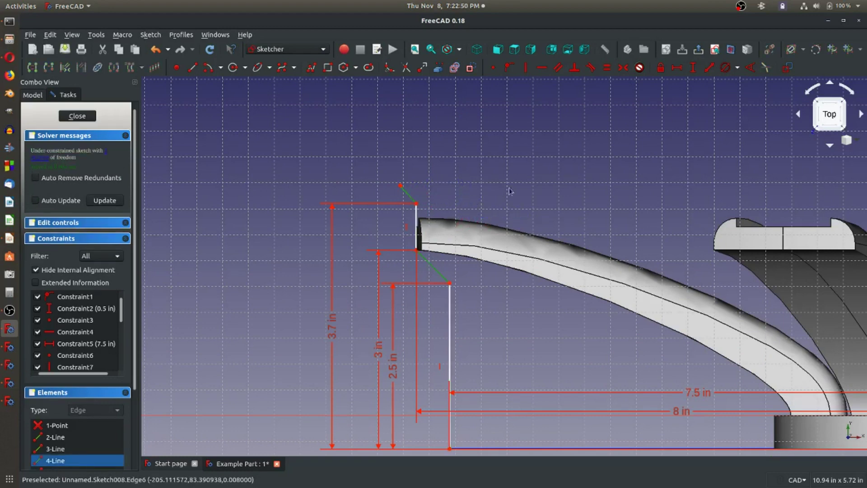
left_click(558, 67)
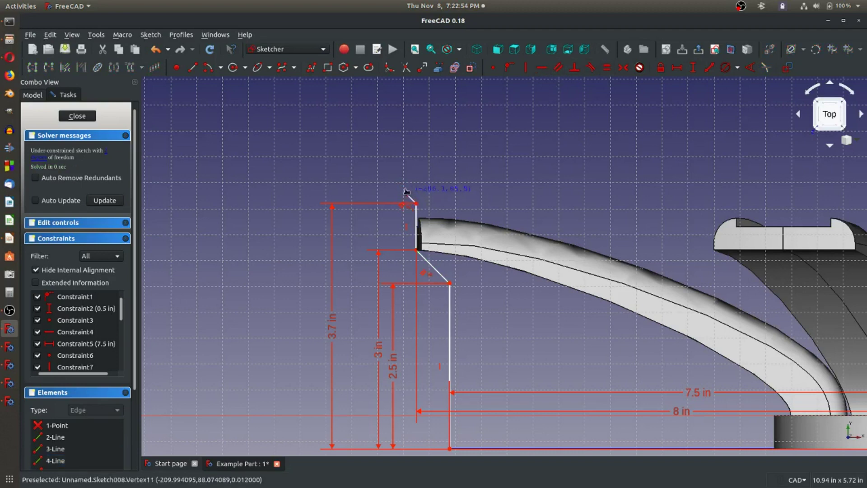
Pull the upper slanted line's free end outward and dimension its height above the horizontal axis as 4 in.
left_click_drag(387, 176, 382, 171)
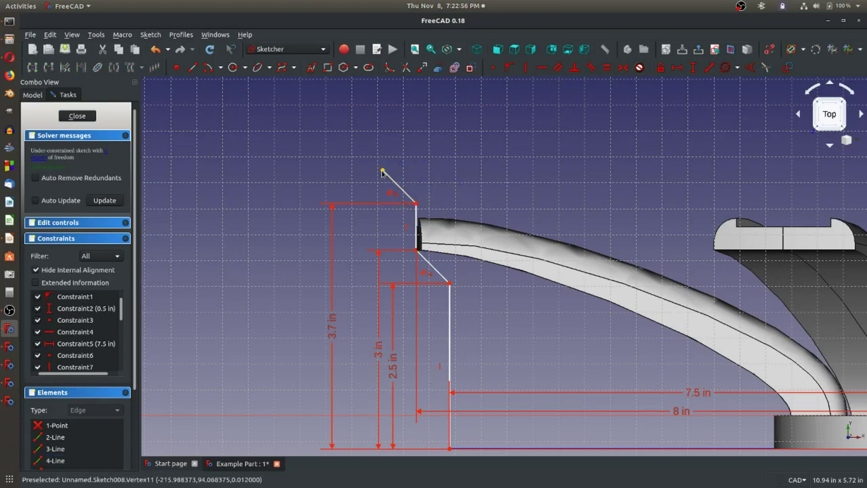
left_click(693, 67)
type("4")
left_click(496, 273)
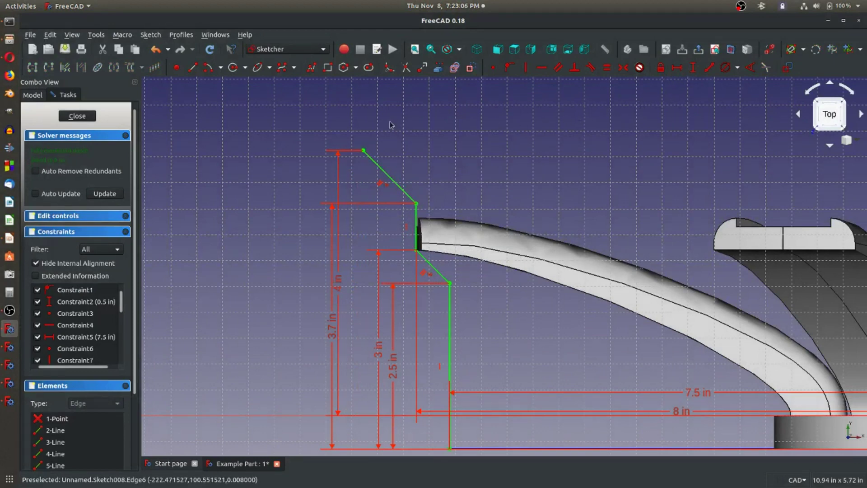
Move the 4 in height dimension clear of its neighbours and reduce its value by 0.5 to 3.5 in.
left_click_drag(341, 288, 312, 289)
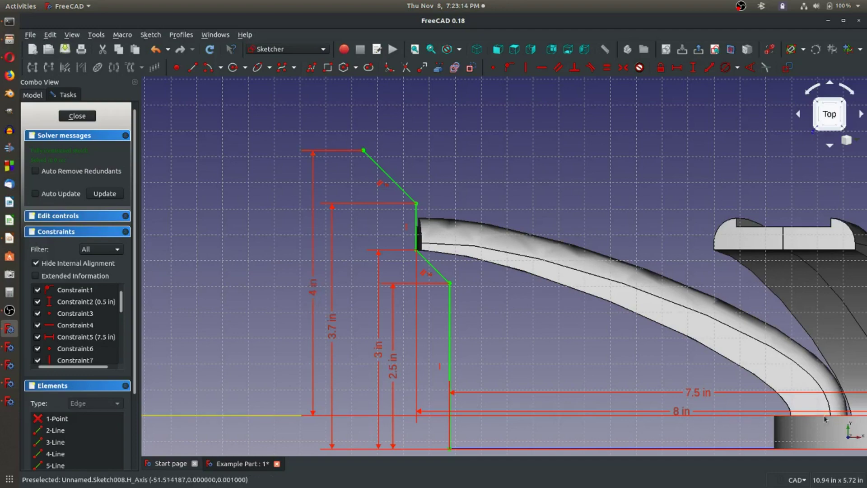
double_click(315, 292)
left_click(461, 240)
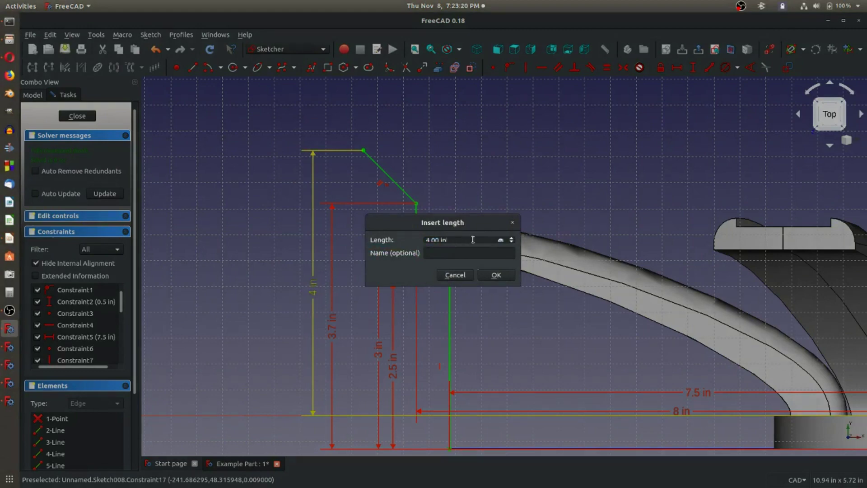
type("-0.5")
key("Return")
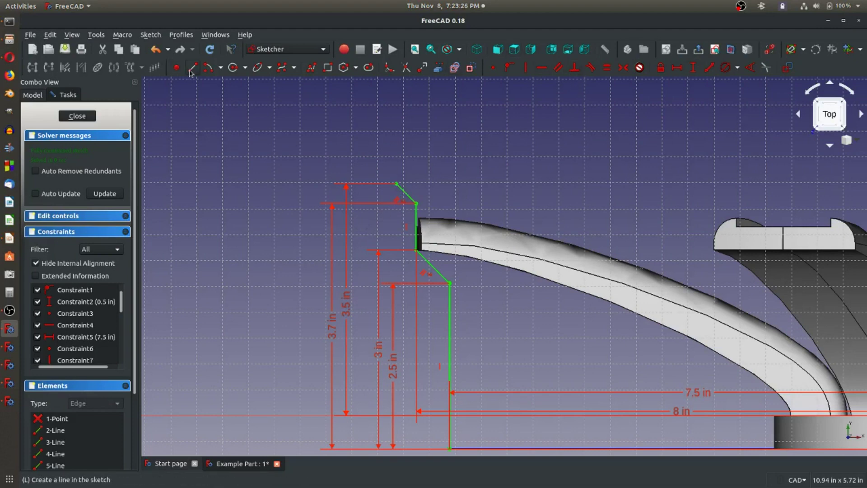
Draw a horizontal line outward from the upper slanted line's end and set its outer end 17/2 in horizontally from the axis base point.
left_click(396, 183)
left_click(364, 183)
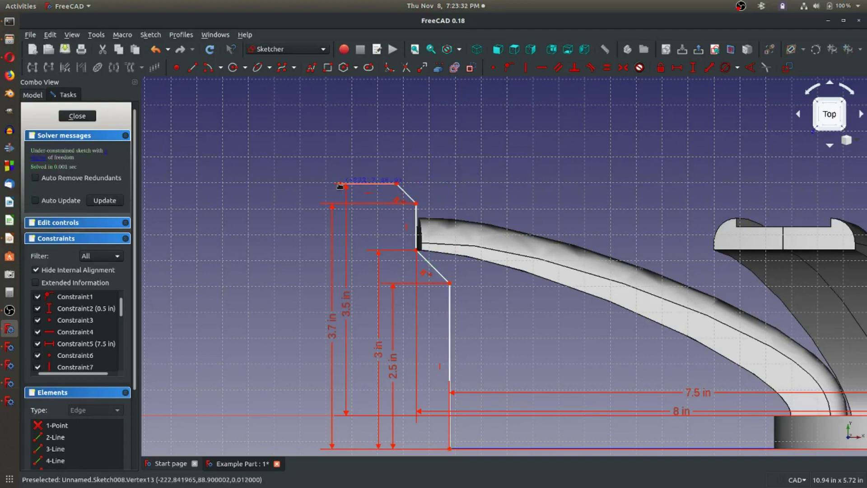
left_click(677, 67)
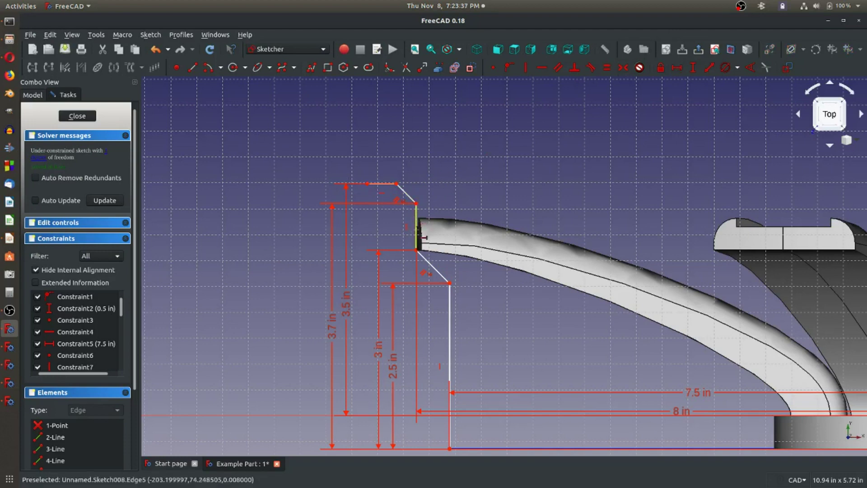
left_click(367, 183)
scroll(564, 243, "down", 3)
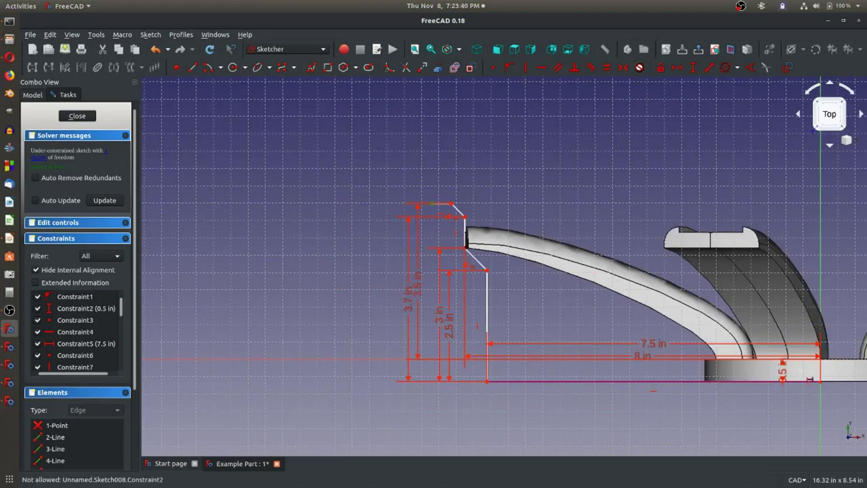
left_click(820, 382)
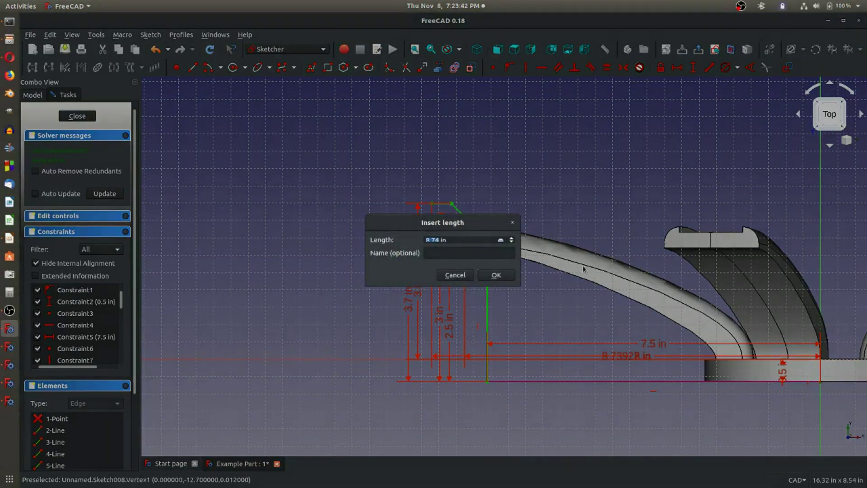
type("17/2")
key("Return")
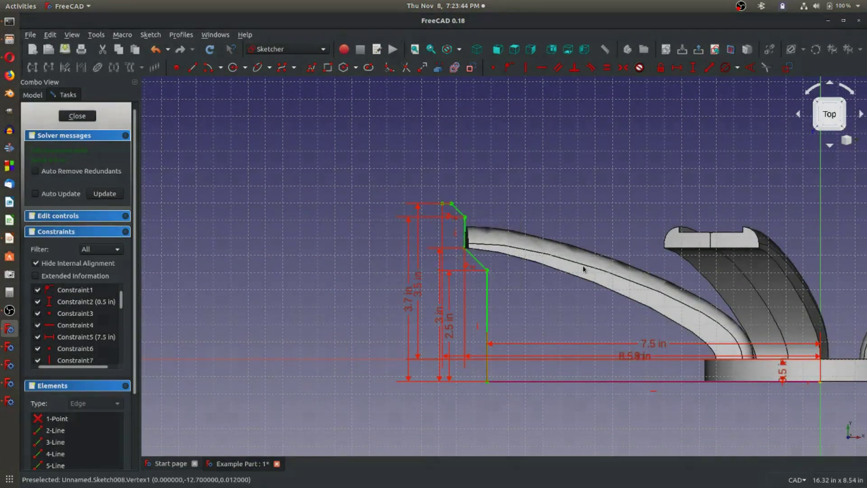
Draw a short vertical line down from the horizontal line's outer end and set its length to 0.125 in.
scroll(482, 195, "up", 4)
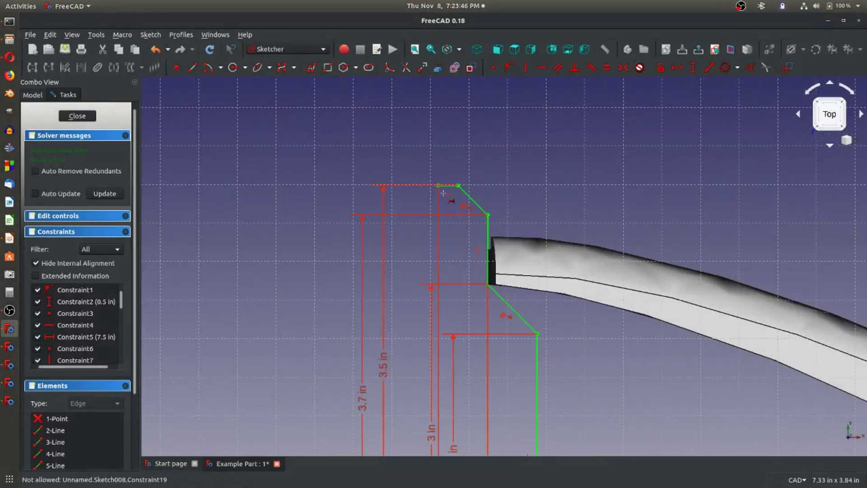
left_click(192, 67)
left_click(438, 185)
left_click(438, 207)
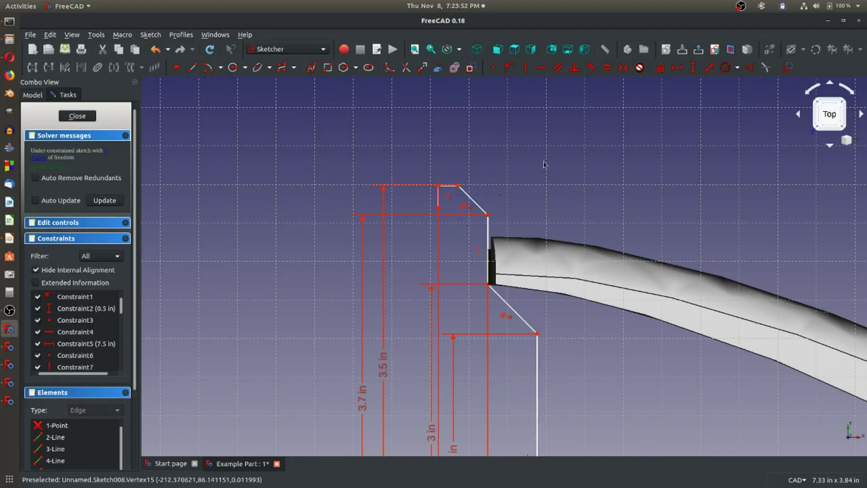
key("Escape")
left_click(681, 72)
left_click(438, 198)
type("0.125")
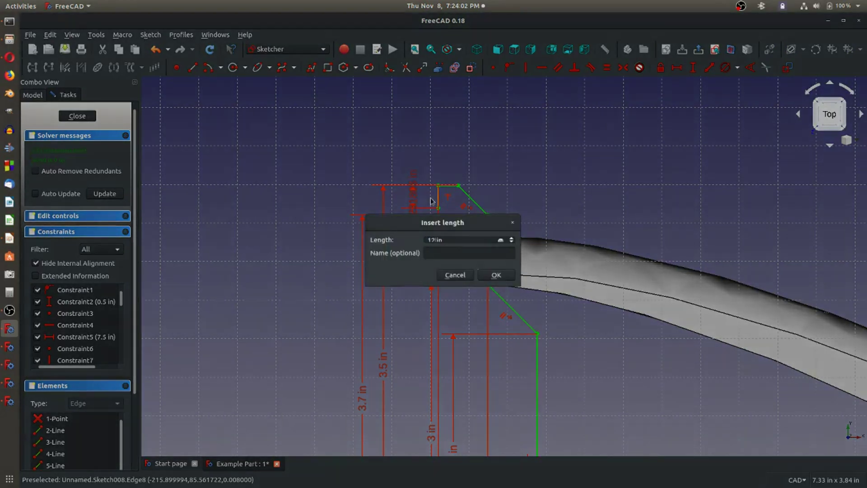
key("Return")
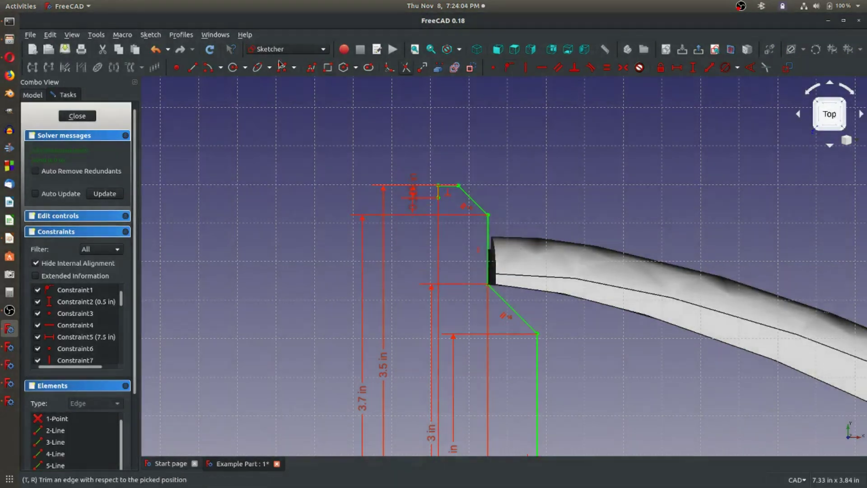
Draw a short horizontal line inward from the lower end of the short outer vertical line and dimension its length.
left_click(192, 67)
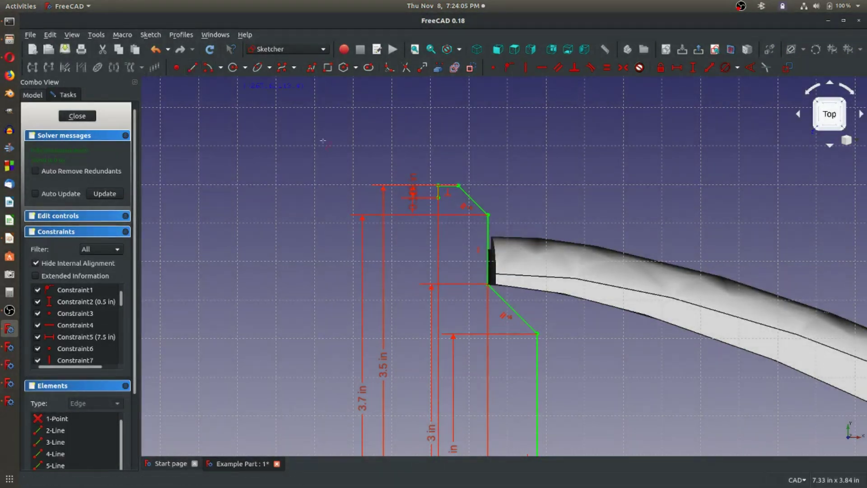
left_click(438, 198)
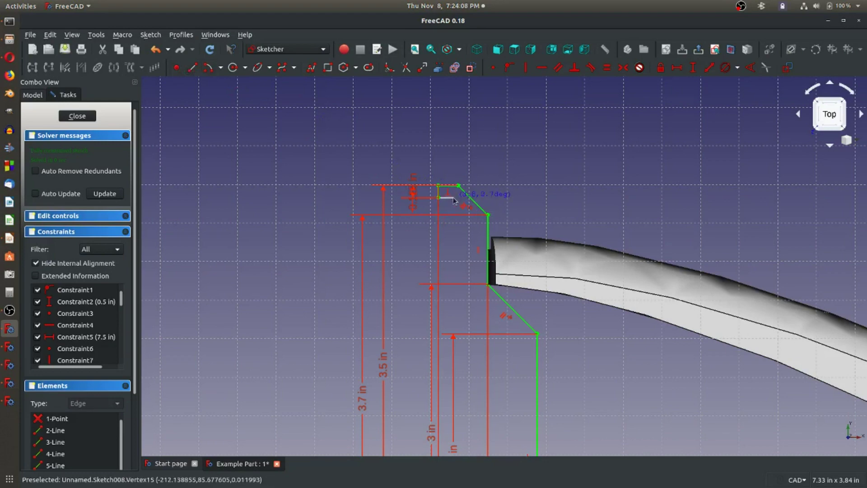
left_click(452, 197)
key("Escape")
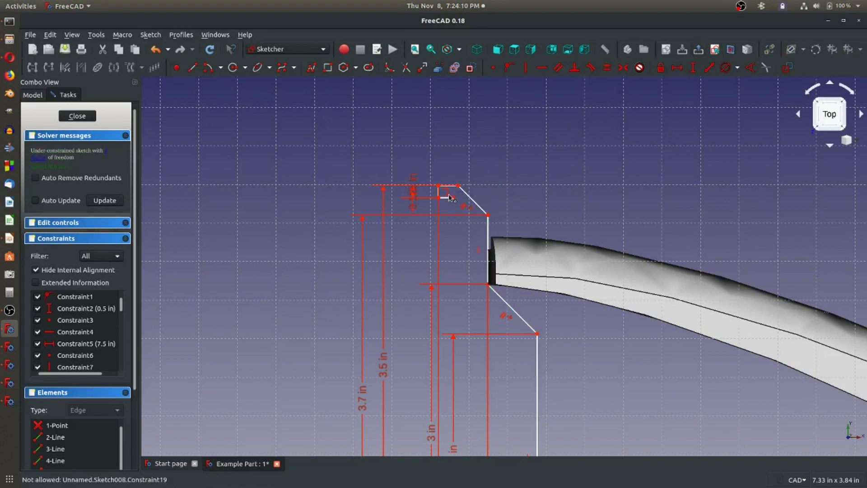
left_click(446, 197)
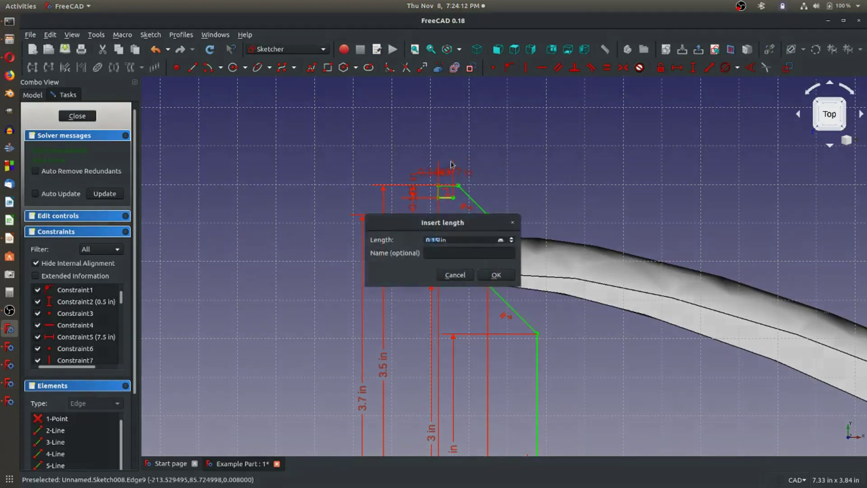
key("Return")
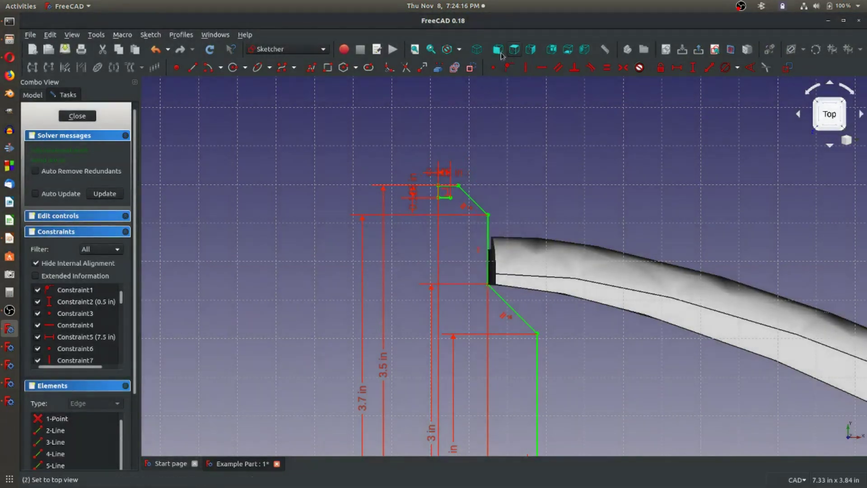
Draw a vertical line about 9 mm long downward from the inner end of the short horizontal line.
left_click(192, 68)
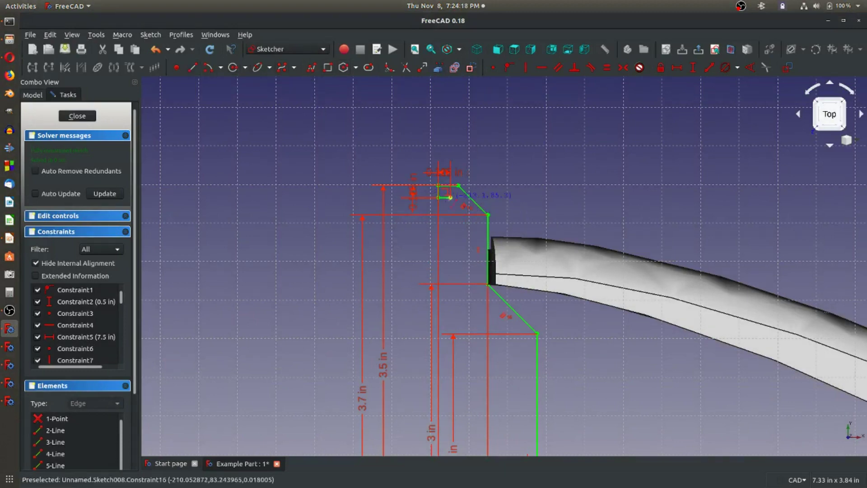
left_click(450, 198)
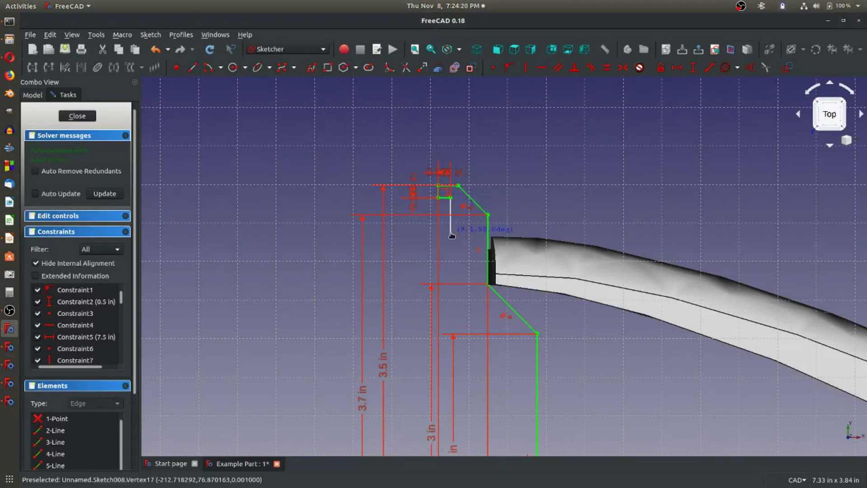
left_click(450, 231)
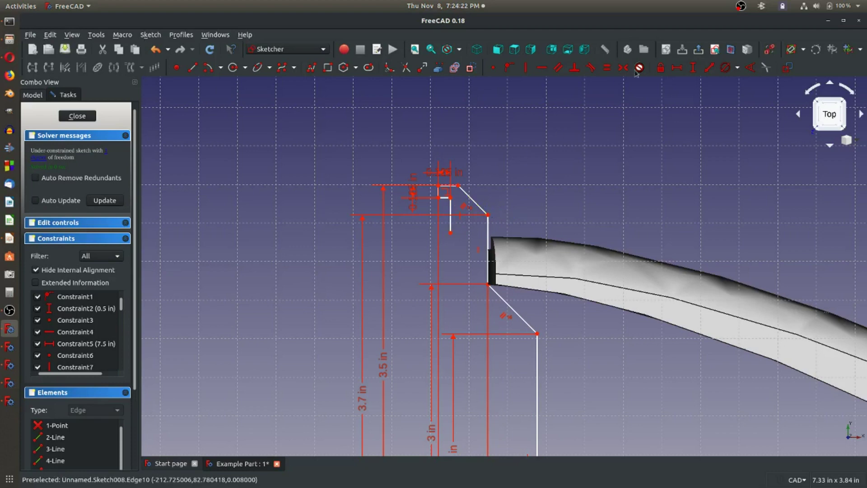
Shorten the vertical line below the short horizontal line's inner end and set its length to 0.25 in.
left_click_drag(450, 231, 450, 214)
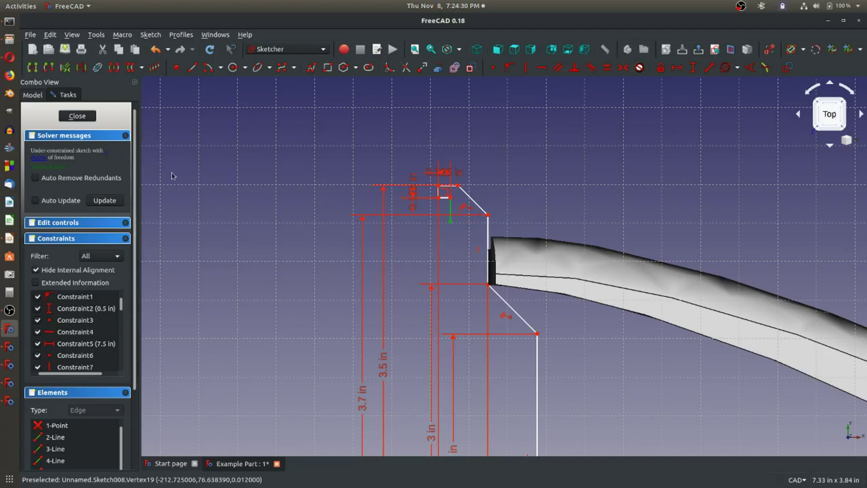
left_click(239, 185)
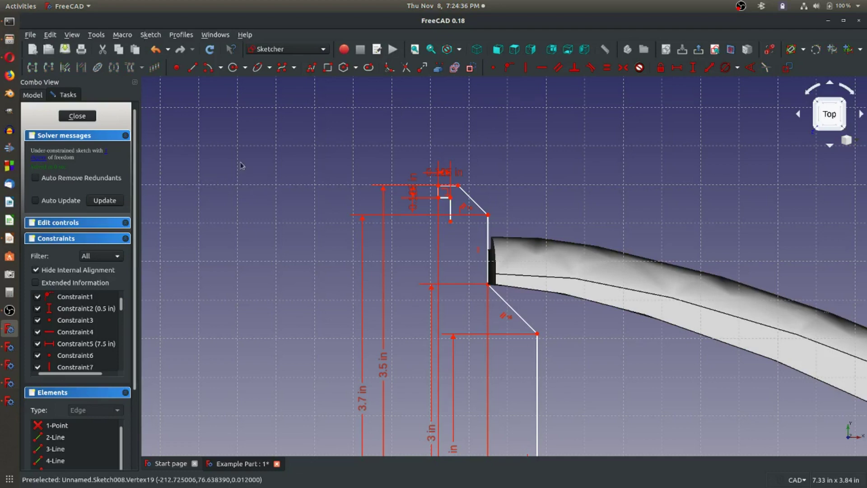
left_click(449, 212)
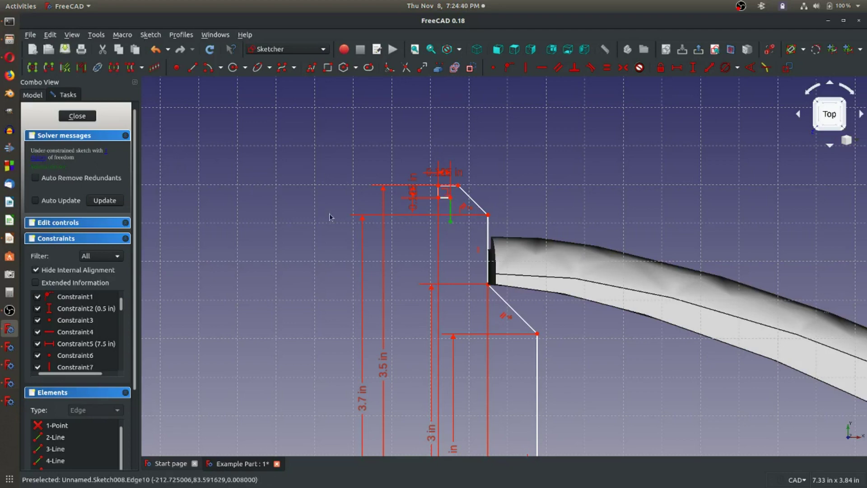
left_click(303, 208)
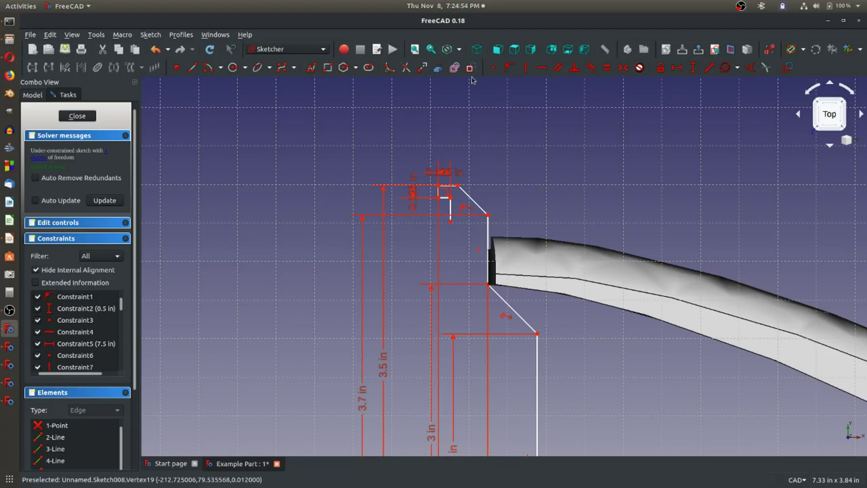
left_click(192, 68)
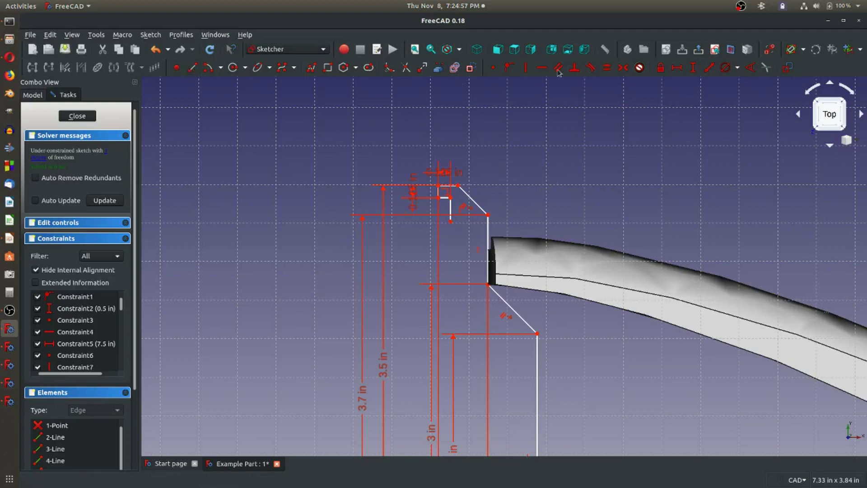
key("Escape")
left_click(451, 205)
key("i")
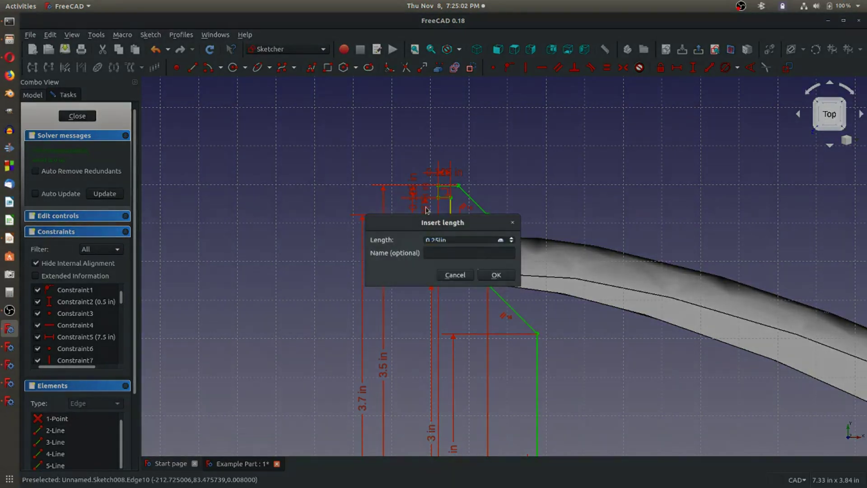
key("Return")
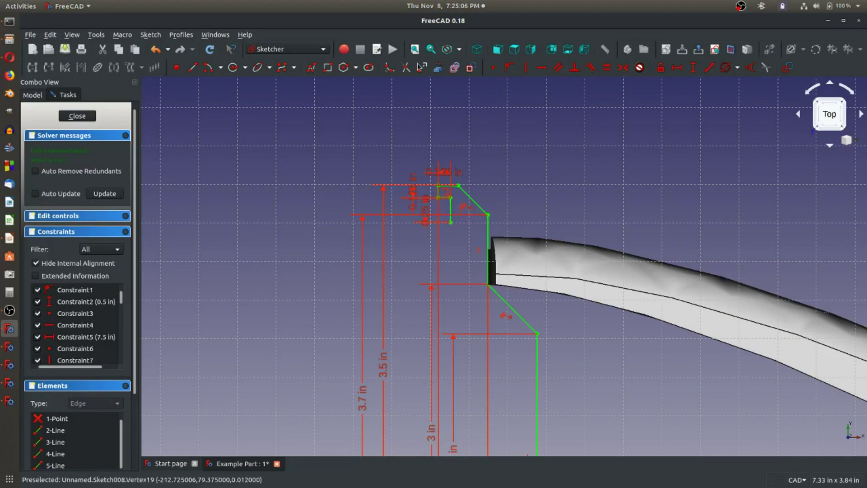
Draw a slanted line down and inward from the 0.25 in line's lower end and make it parallel to the upper slanted line.
left_click(192, 67)
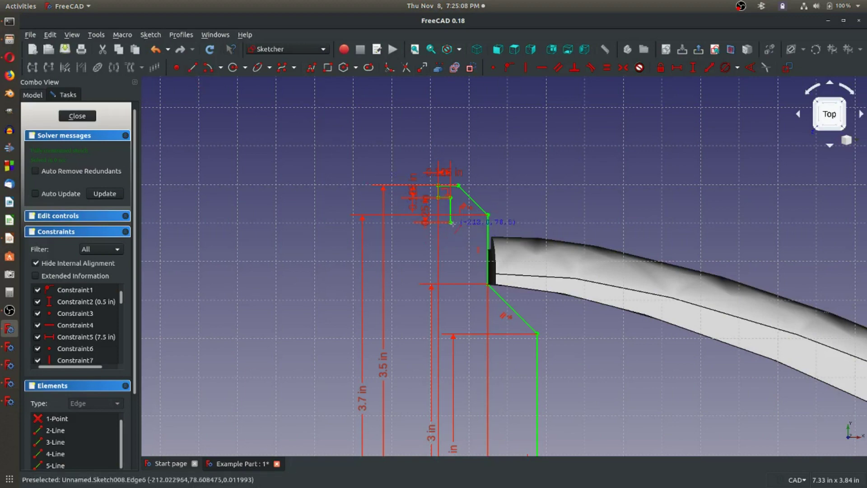
left_click(451, 222)
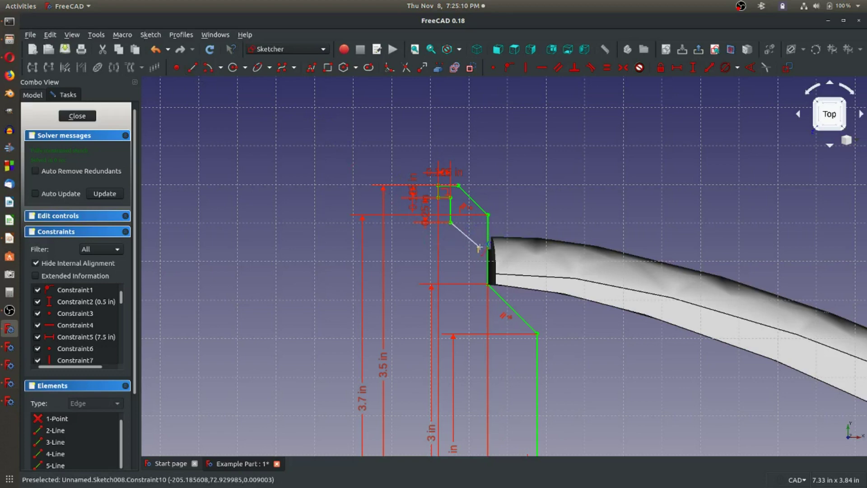
left_click(479, 248)
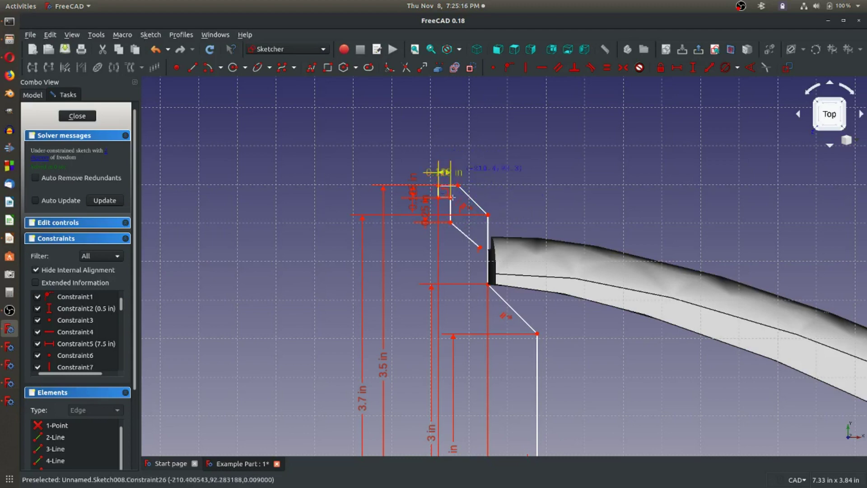
left_click(473, 243)
left_click(474, 200)
left_click(558, 67)
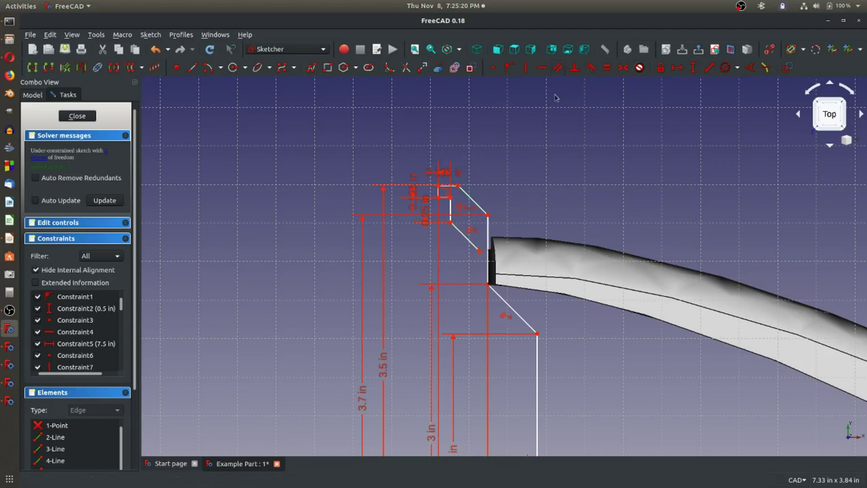
Constrain the new slanted line and the upper slanted line beside it to equal length.
left_click(555, 97)
left_click(471, 245)
left_click(476, 202)
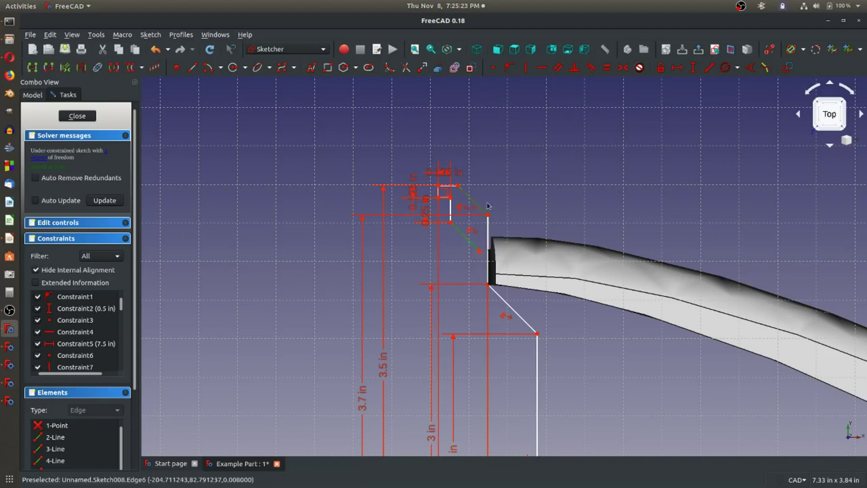
left_click(607, 67)
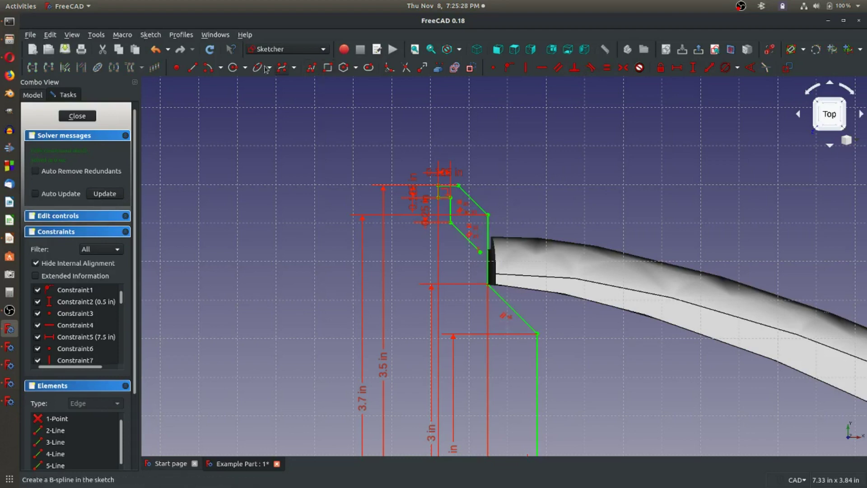
Draw a vertical line down from the new slanted line's end and a slanted line about 19 mm long inward from its lower end.
left_click(193, 67)
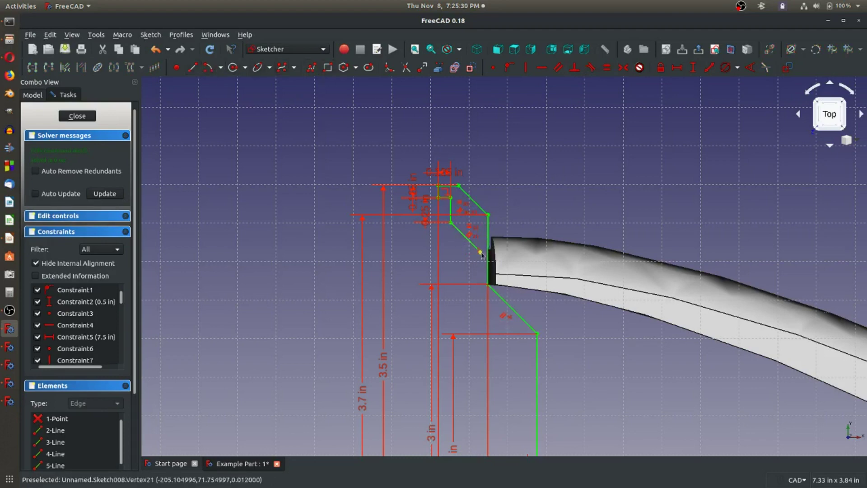
left_click(479, 291)
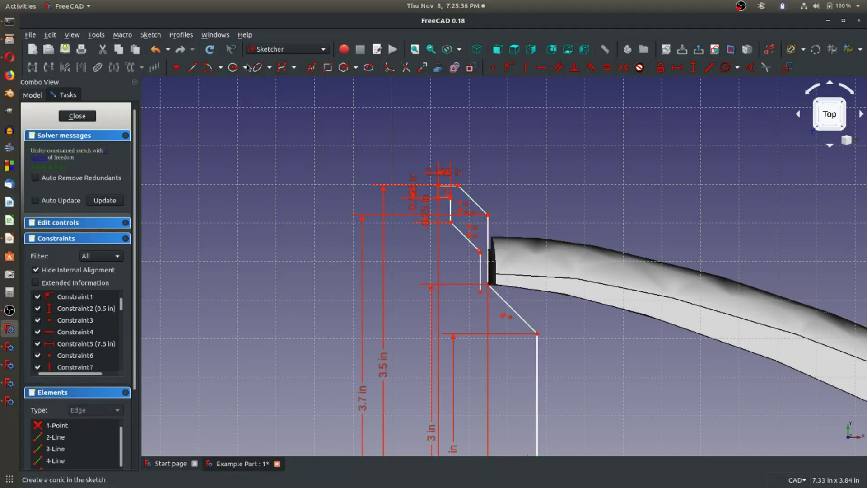
left_click(195, 67)
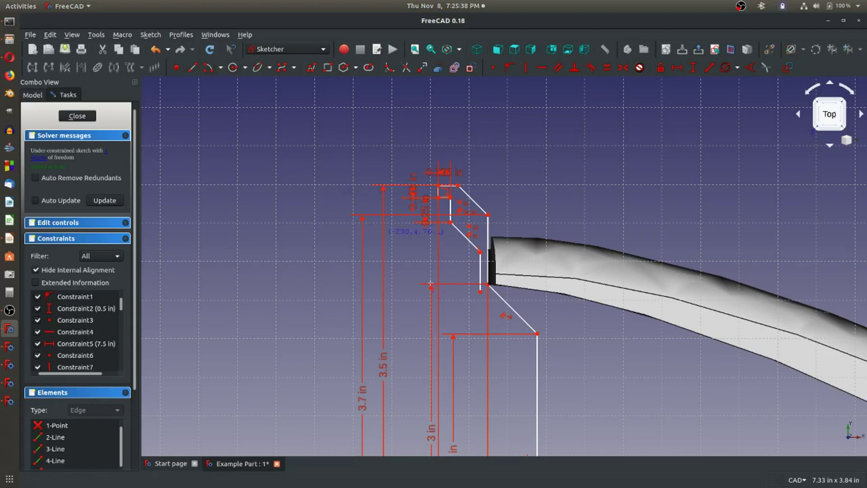
left_click(480, 292)
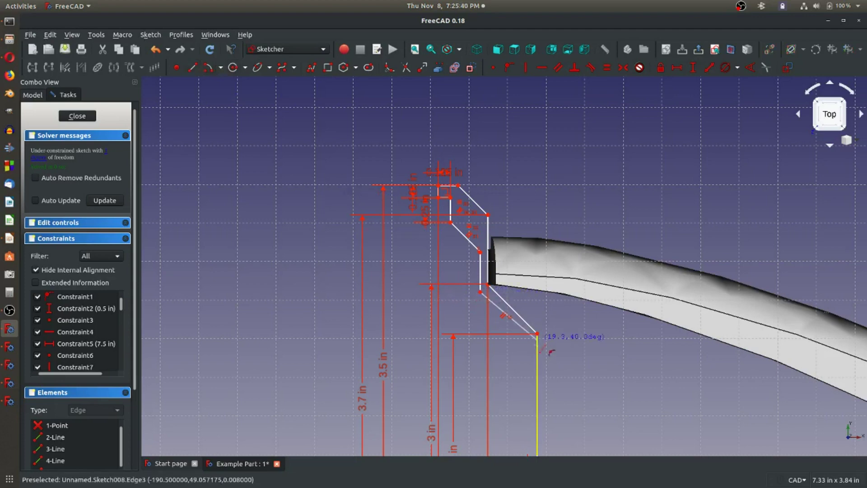
left_click(525, 344)
Draw a short vertical line at the lower slanted line's end and make their adjoining endpoints coincident.
scroll(526, 353, "up", 3)
scroll(525, 353, "up", 5)
left_click(535, 299)
left_click(511, 313)
left_click(532, 294)
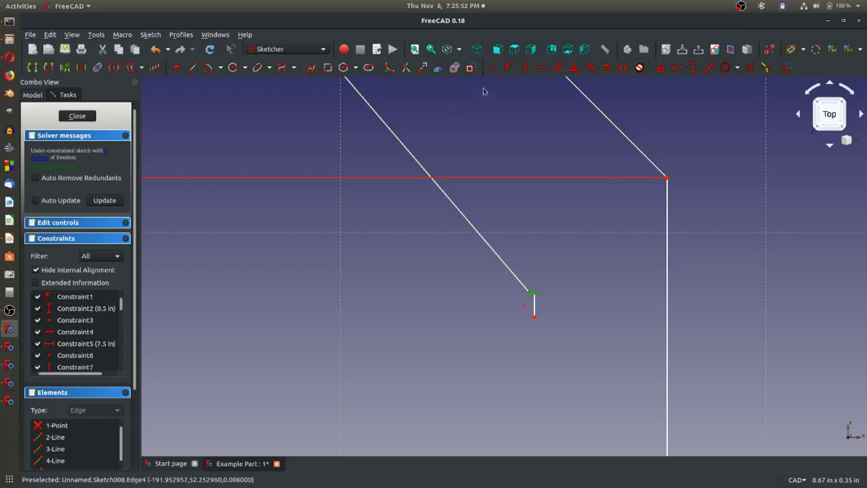
left_click(493, 67)
Make the new lower slanted line parallel to the existing lower slanted line next to it.
left_click(517, 274)
left_click(625, 146)
left_click(628, 143)
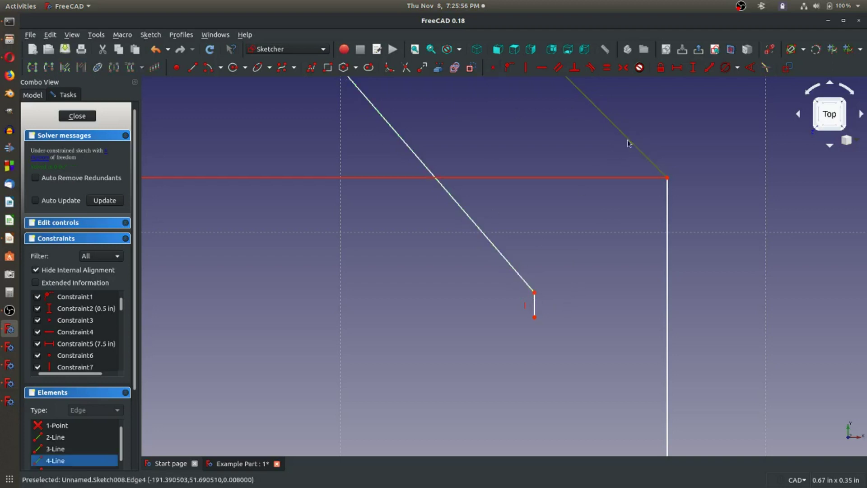
left_click(495, 248)
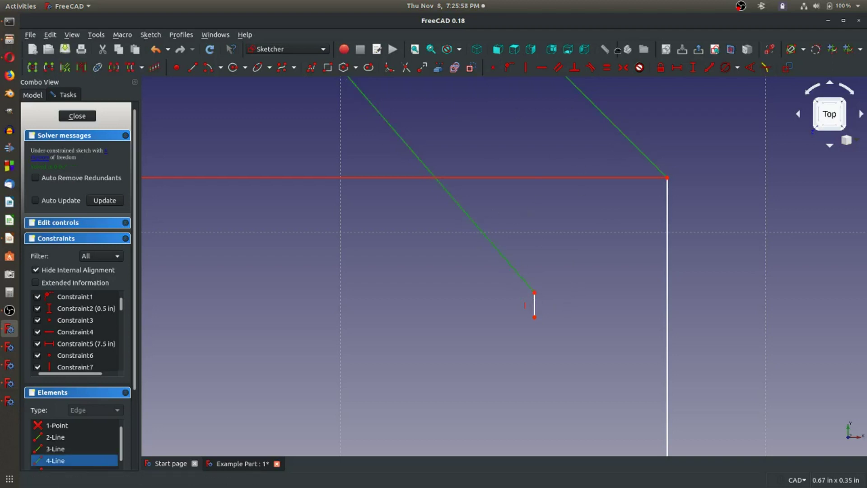
left_click(559, 67)
Stretch the short vertical line far downward alongside the profile's long inner vertical line.
scroll(522, 234, "down", 10)
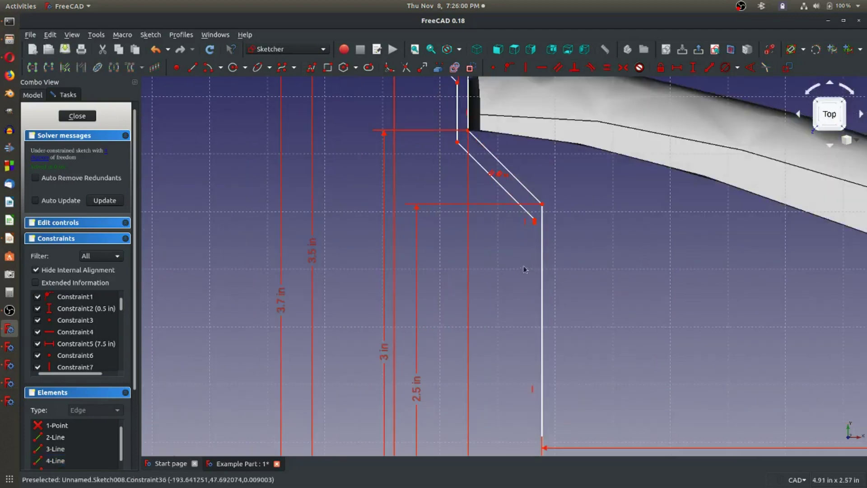
left_click(534, 221)
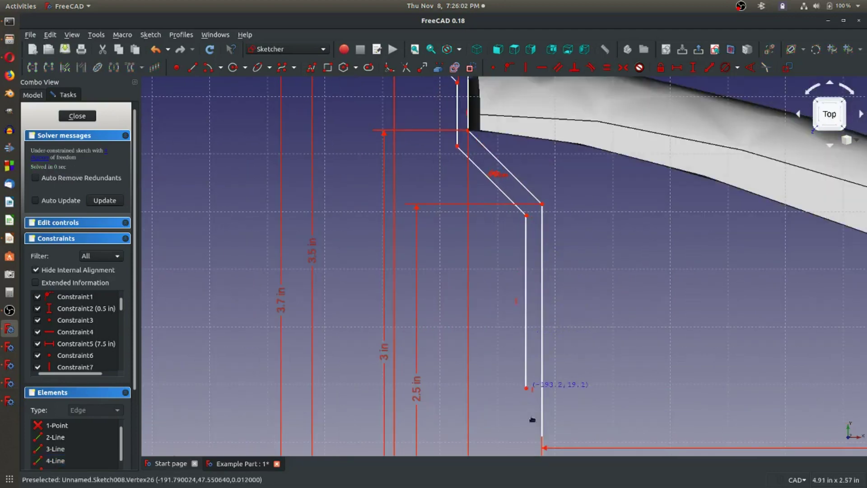
left_click(535, 445)
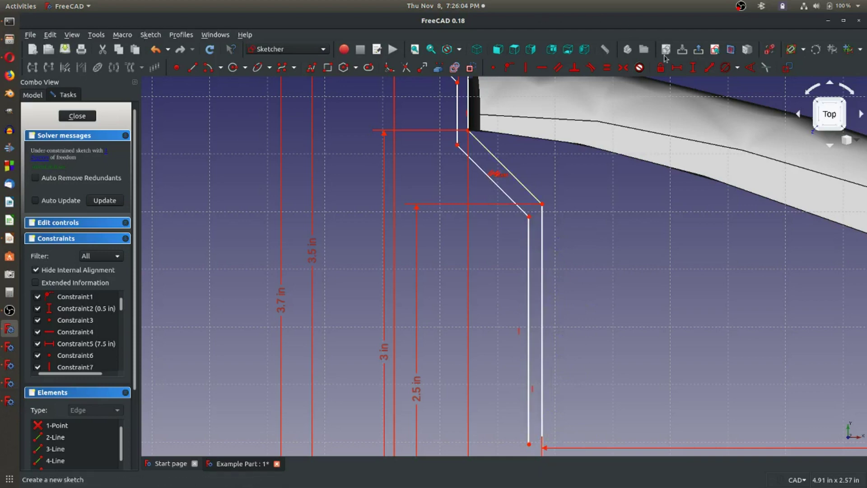
Set the horizontal distance between the upper ends of the two long vertical lines to 0.125 in.
left_click(677, 69)
left_click(542, 204)
left_click(528, 216)
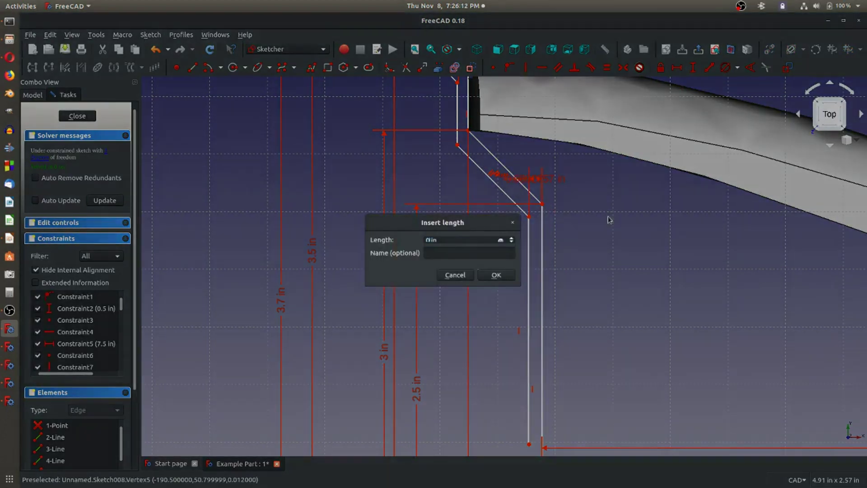
key("Return")
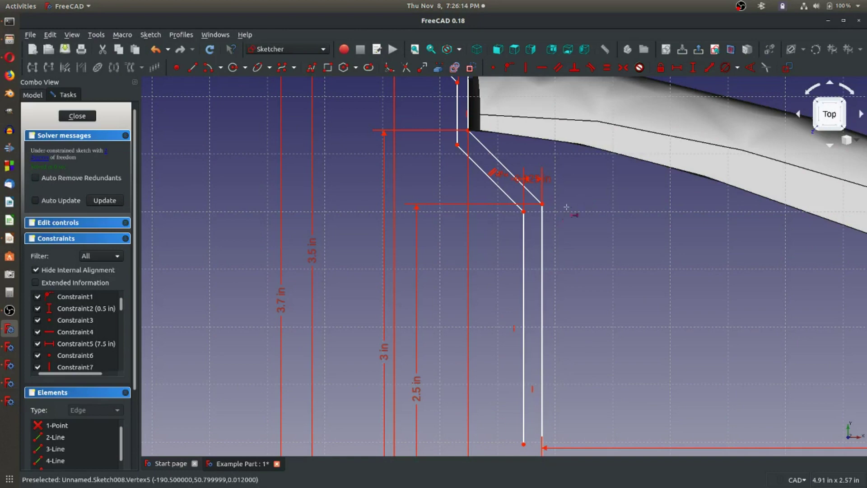
Try to set a horizontal distance between the upper ends of the two lower slanted lines.
scroll(566, 206, "down", 2)
scroll(524, 186, "up", 4)
left_click(524, 186)
left_click(540, 165)
key("l")
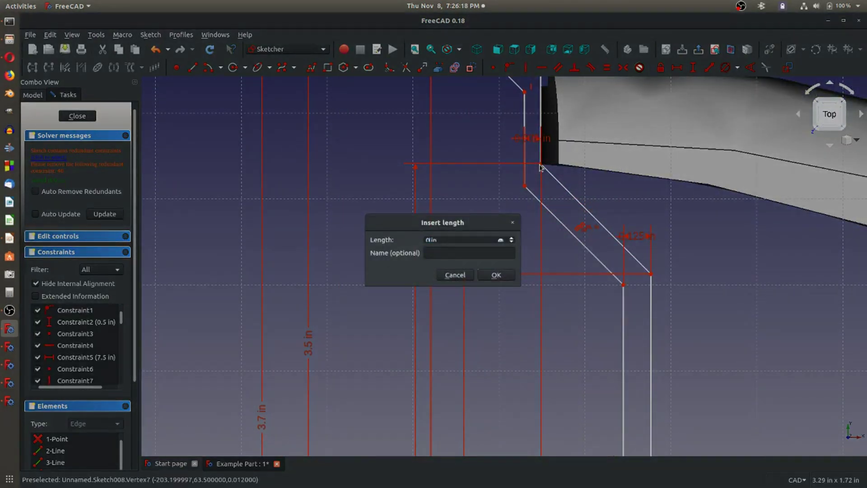
key("Return")
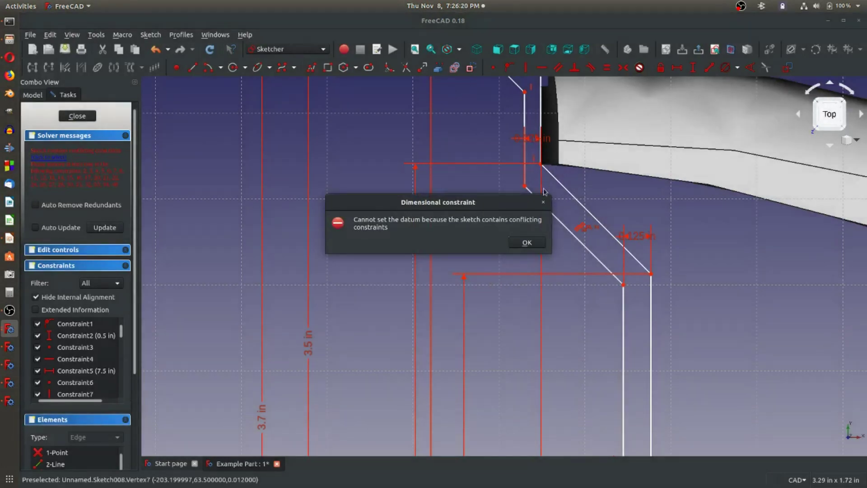
left_click(525, 246)
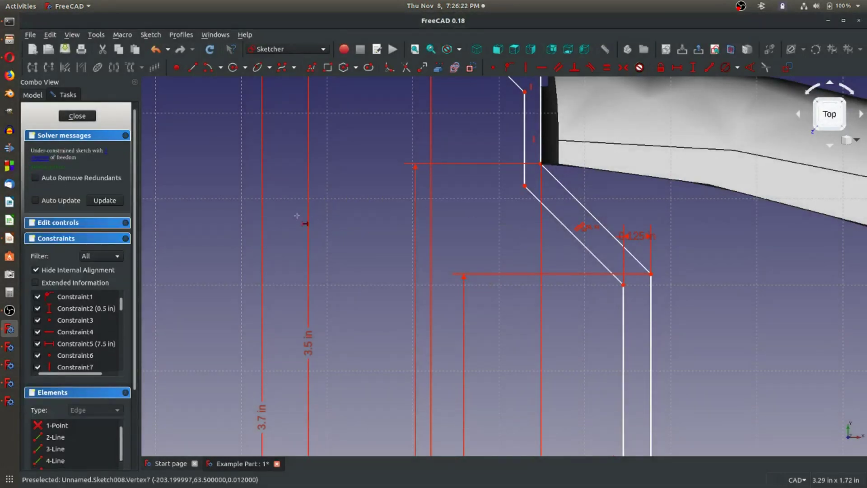
Leave the rim profile sketch and reopen it for editing.
scroll(345, 250, "down", 5)
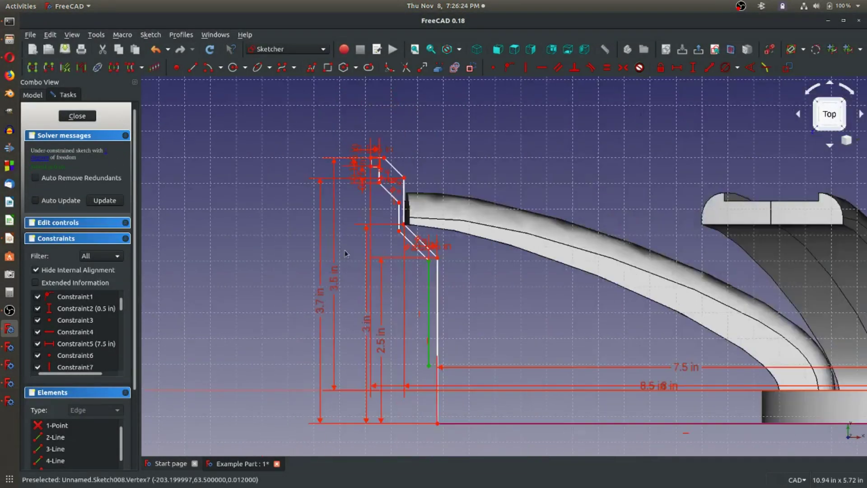
scroll(404, 336, "up", 6)
scroll(404, 336, "up", 4)
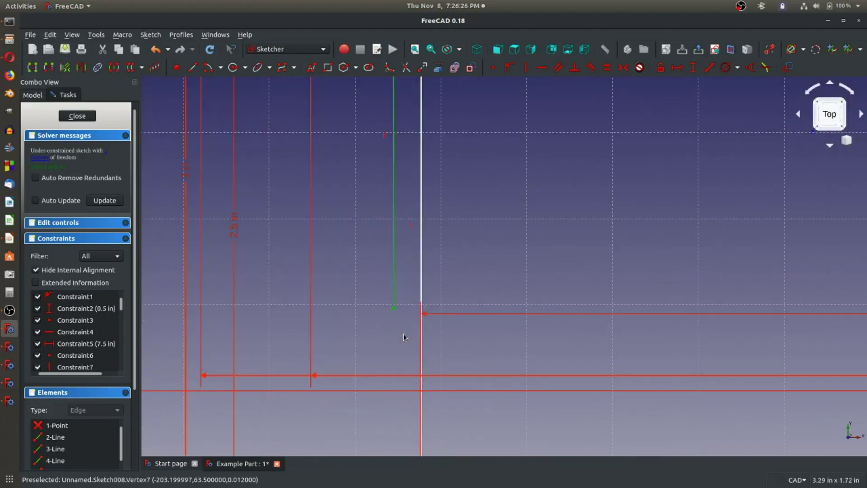
key("Escape")
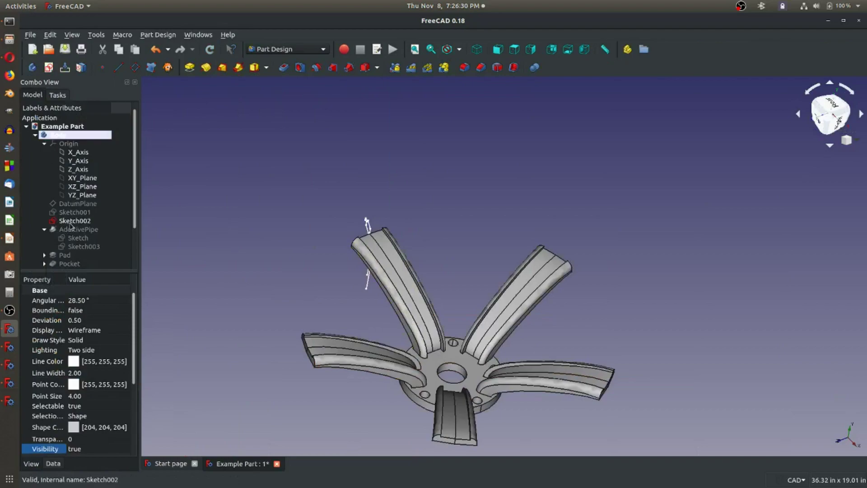
scroll(78, 225, "down", 2)
double_click(75, 264)
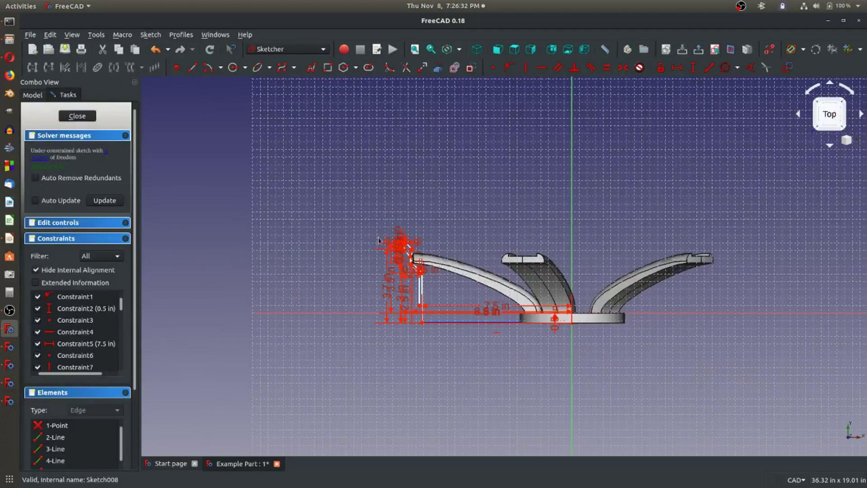
Extend the long outer vertical line down close to the base corner's level and select its lower end together with that corner.
scroll(414, 280, "up", 10)
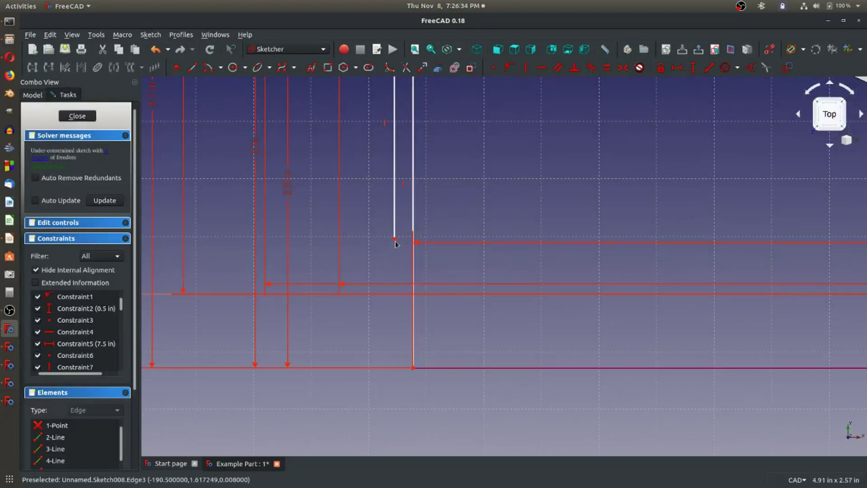
left_click_drag(394, 239, 407, 356)
left_click(394, 354)
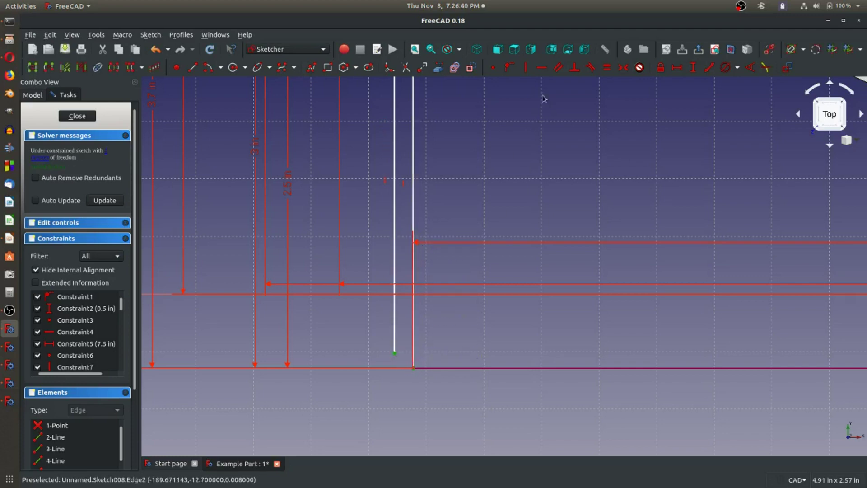
Align the lower end of the profile's left vertical line horizontally with the end of the baseline.
left_click(541, 67)
scroll(433, 307, "down", 3)
scroll(354, 97, "down", 2)
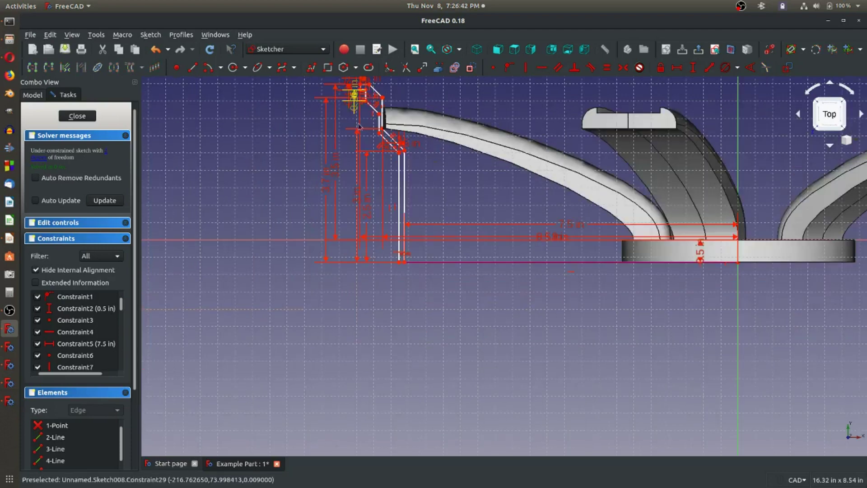
scroll(354, 135, "down", 2)
scroll(352, 171, "up", 5)
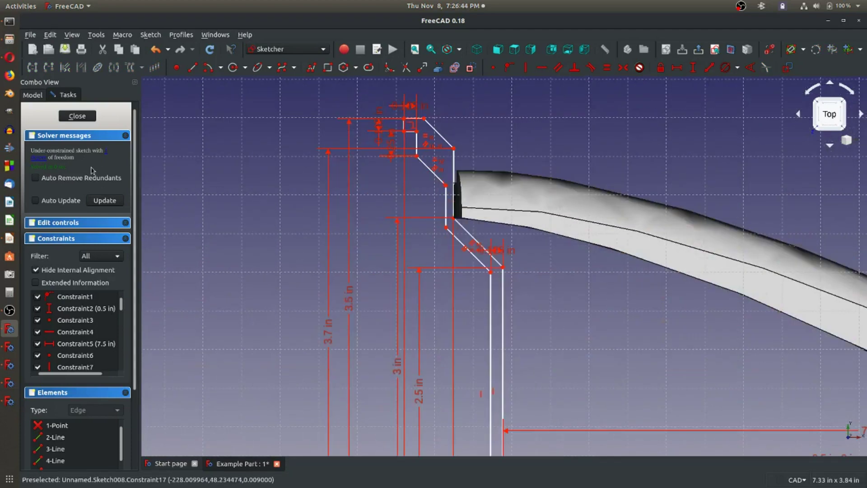
Test the remaining freedom of the profile by pulling the upper corner point of the lower-left diagonal.
left_click(456, 237)
scroll(460, 230, "up", 3)
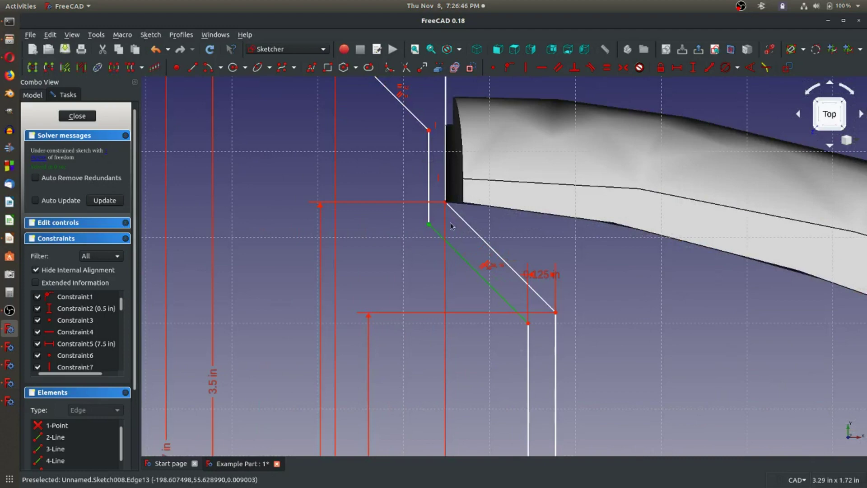
mouse_move(429, 227)
left_mouse_down()
mouse_move(385, 255)
mouse_move(406, 205)
mouse_move(407, 215)
left_mouse_up()
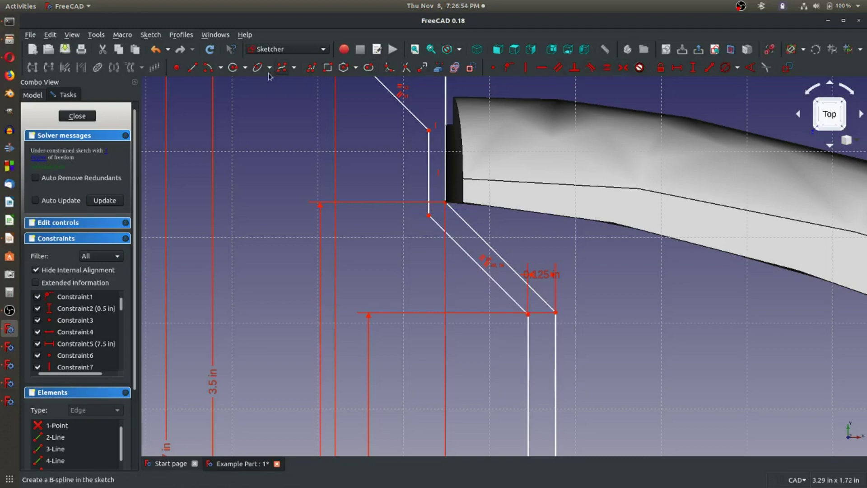
Draw a construction line from the right lower diagonal's upper corner to the left diagonal, and constrain it perpendicular to the right diagonal.
left_click(194, 69)
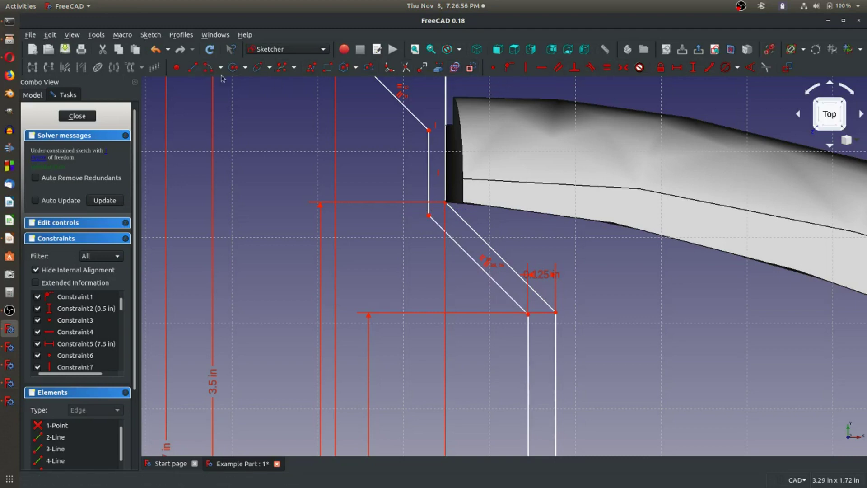
scroll(484, 205, "up", 2)
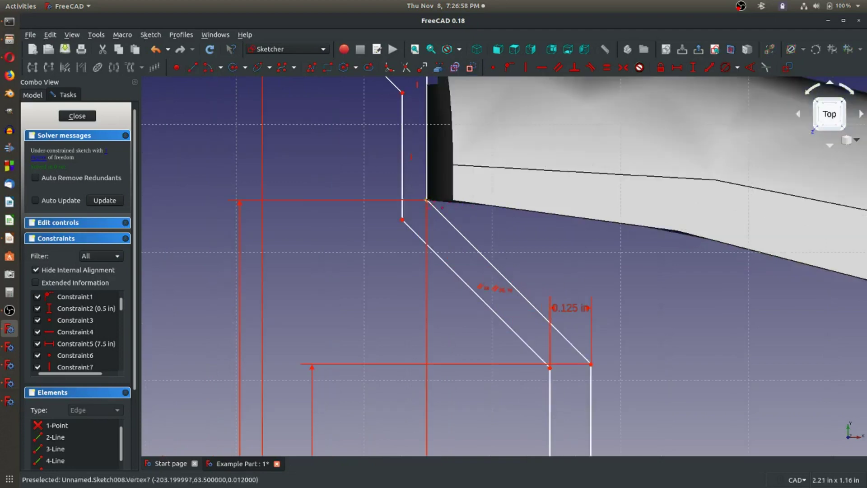
left_click(426, 200)
left_click(409, 224)
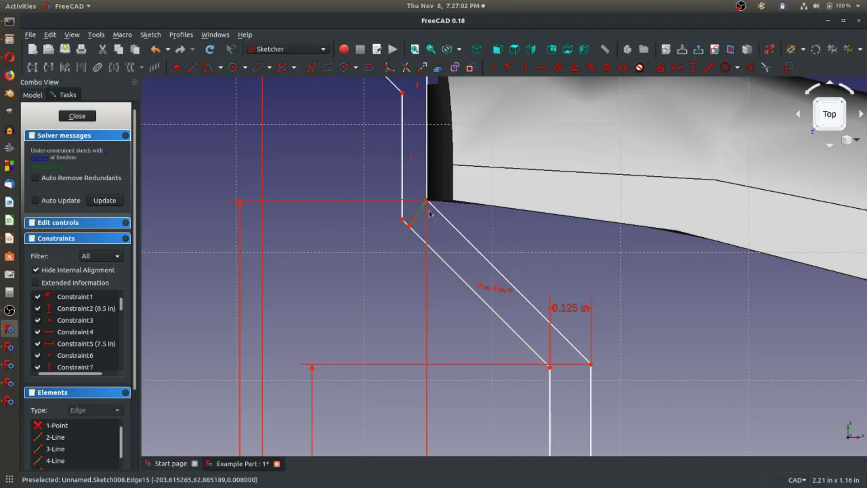
left_click(440, 214)
left_click(575, 67)
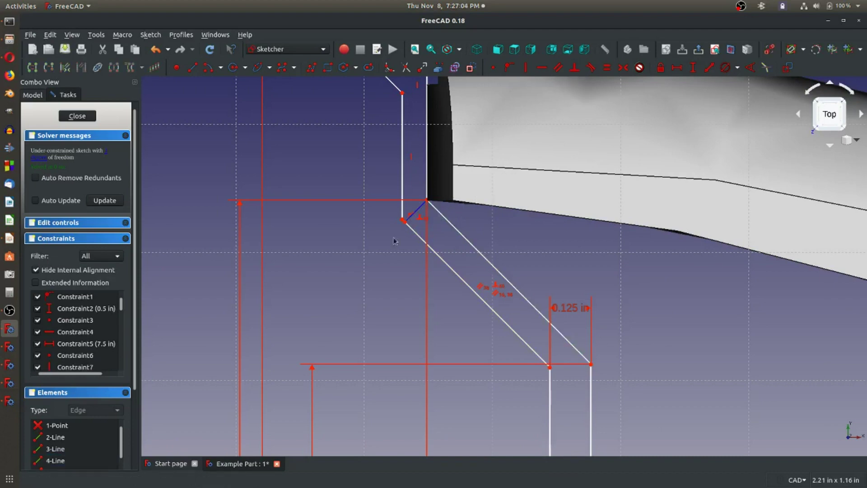
Constrain the length of the short perpendicular construction line to 0.125 in.
left_click(710, 67)
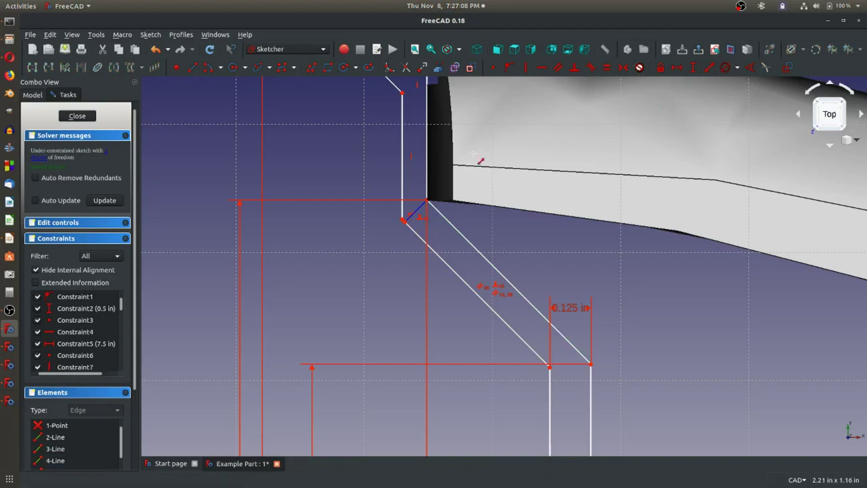
left_click(423, 204)
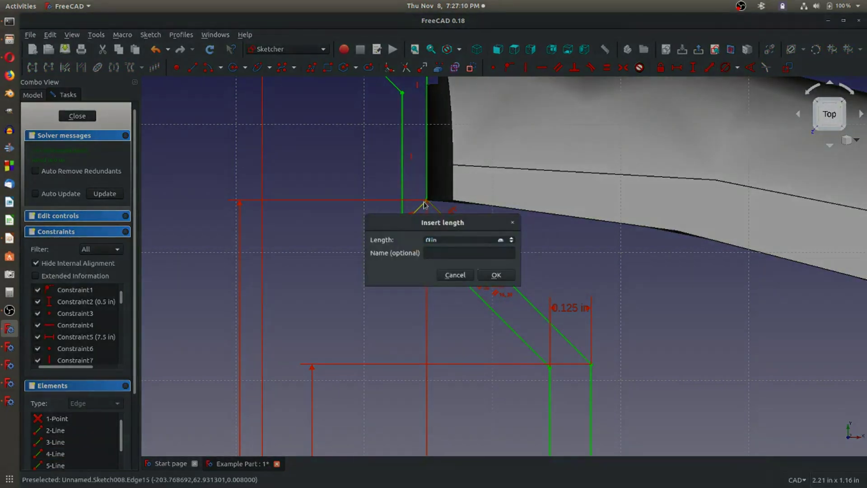
type("0.125in")
key("Return")
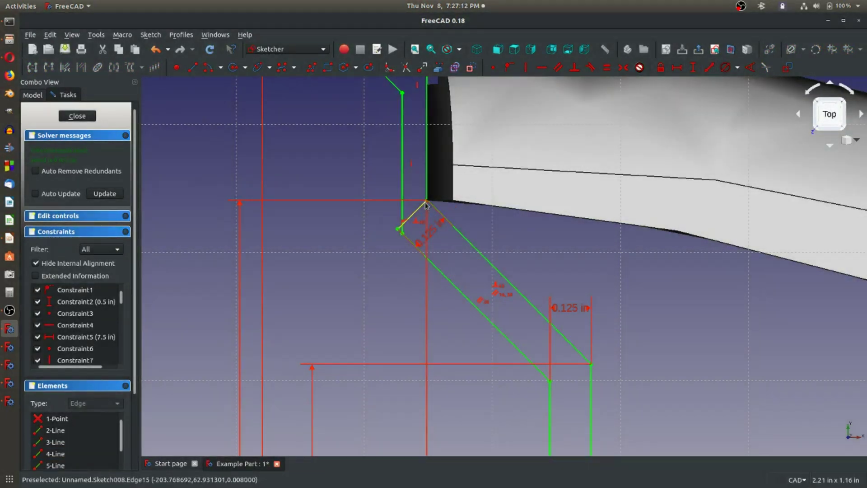
Delete the 0.125 in length constraint from the perpendicular construction line.
scroll(423, 204, "down", 3)
scroll(406, 212, "up", 2)
scroll(395, 220, "down", 1)
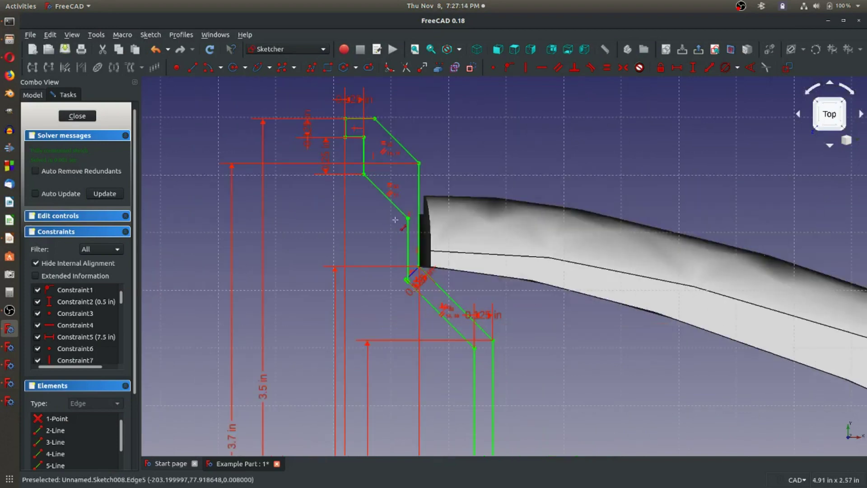
scroll(412, 242, "up", 2)
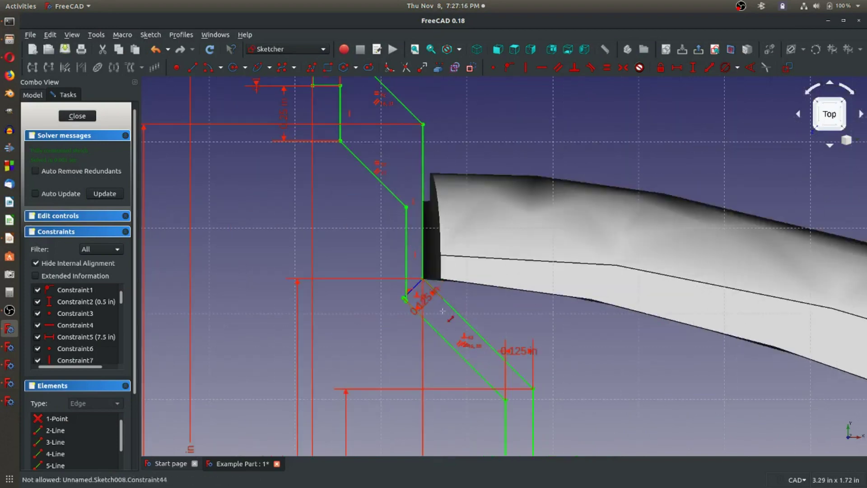
scroll(418, 307, "up", 2)
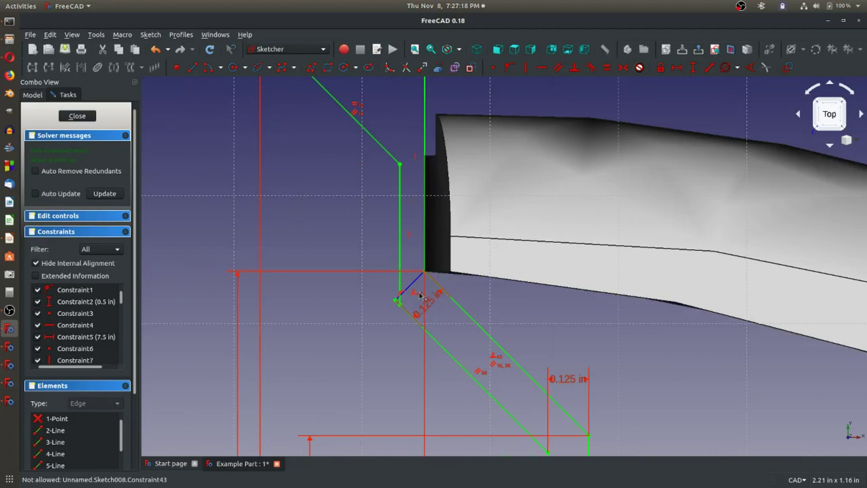
scroll(434, 315, "down", 2)
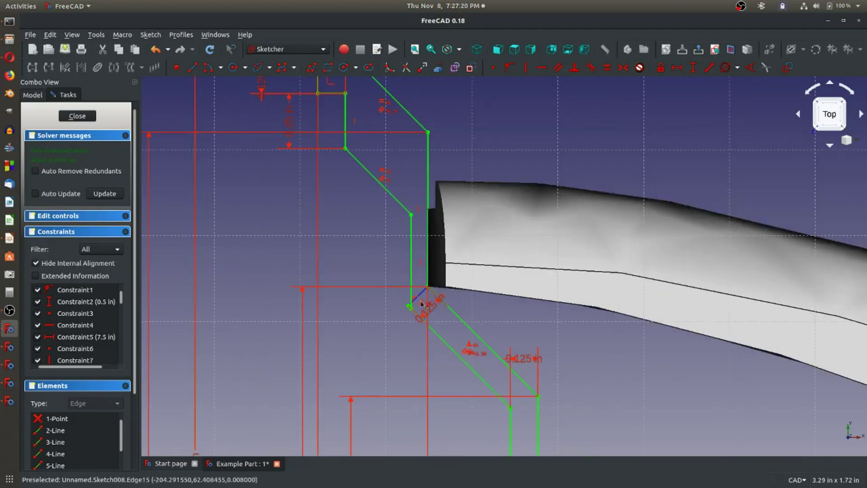
left_click_drag(437, 317, 441, 326)
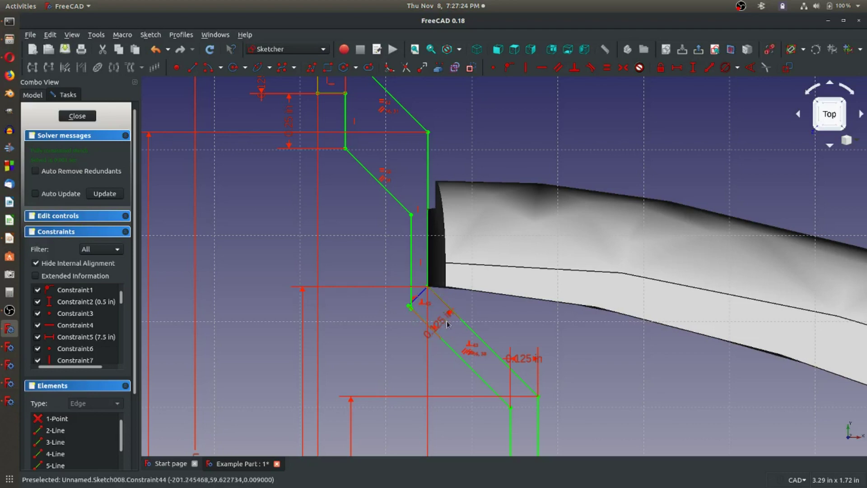
left_click(443, 322)
key("Delete")
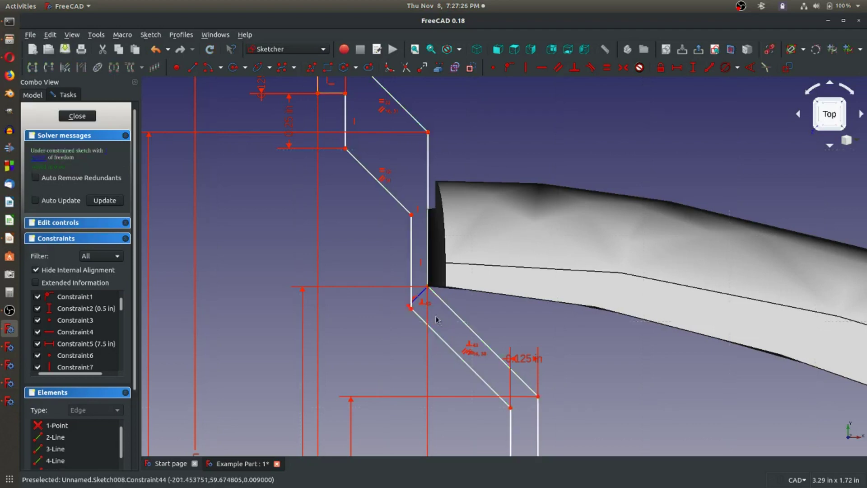
Make the construction line's free end coincident with the upper corner of the left lower diagonal.
scroll(420, 300, "up", 2)
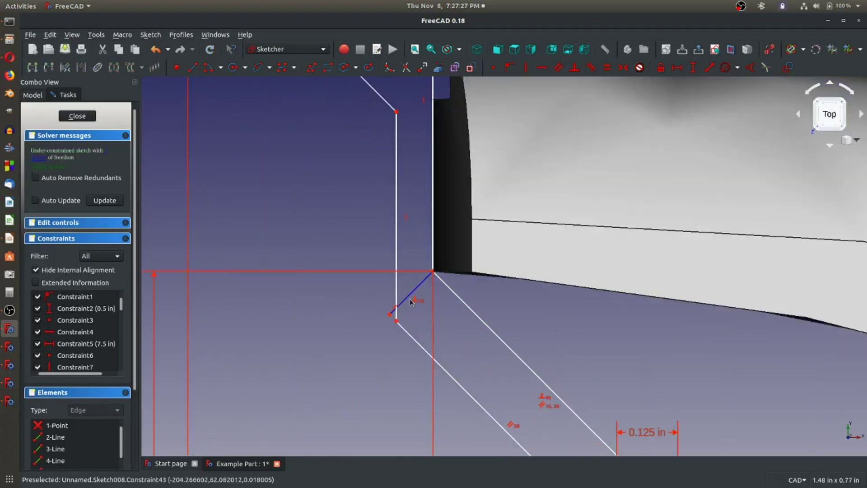
left_click(396, 321)
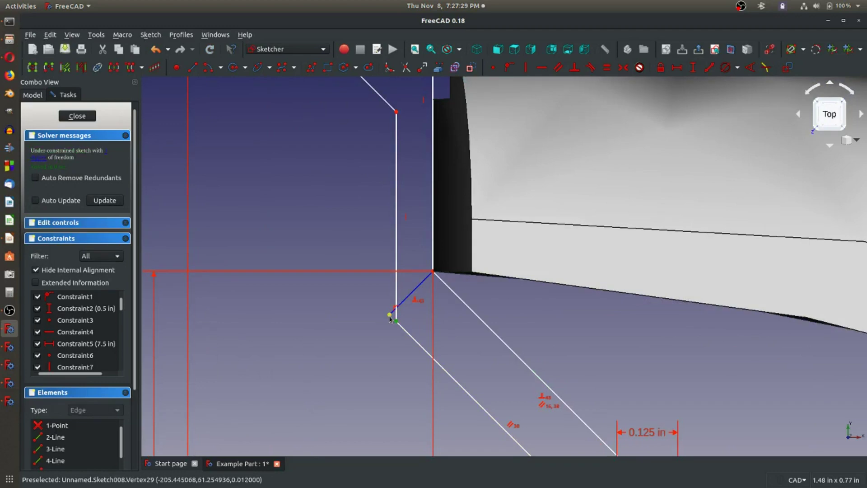
left_click(493, 68)
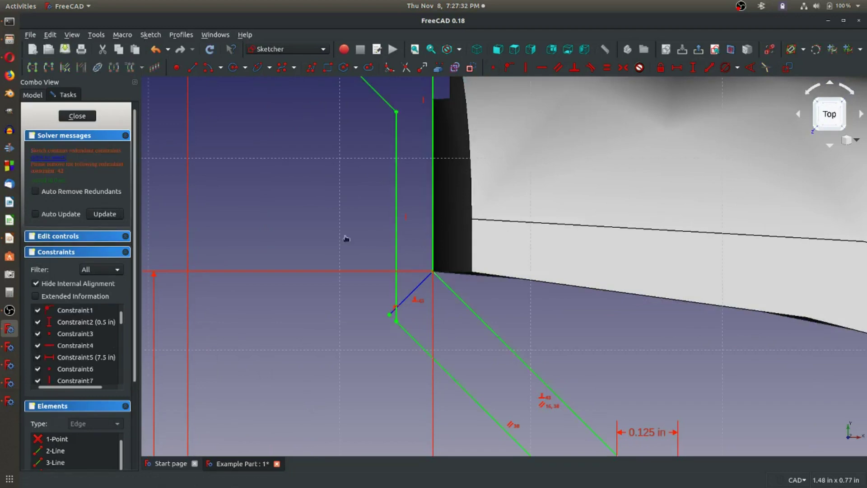
left_click_drag(396, 321, 377, 304)
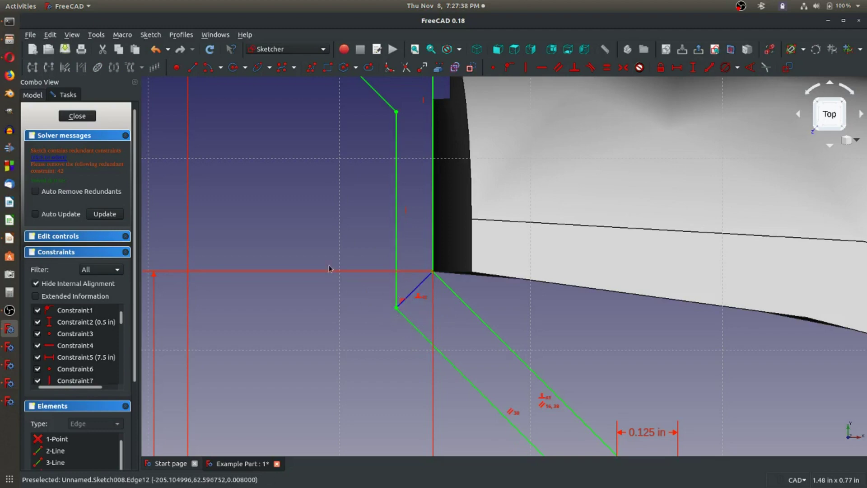
Delete the redundant point-on-object constraint, Constraint42, from the sketch.
scroll(104, 333, "down", 15)
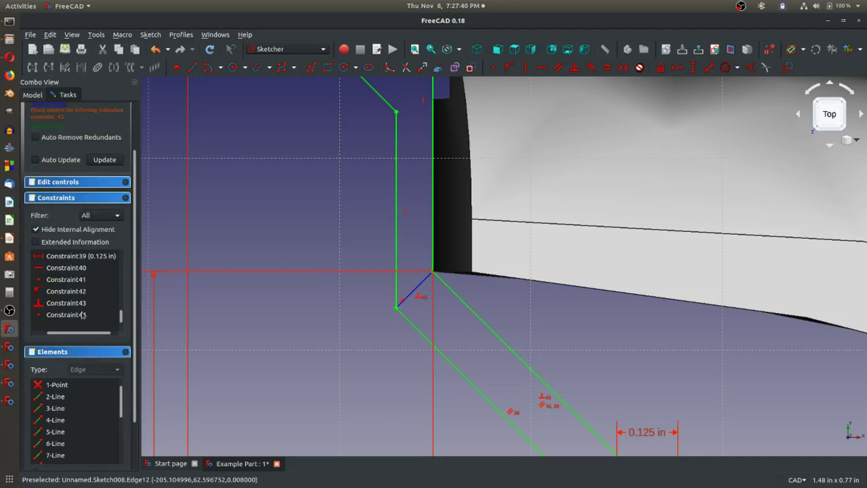
left_click(75, 291)
key("Delete")
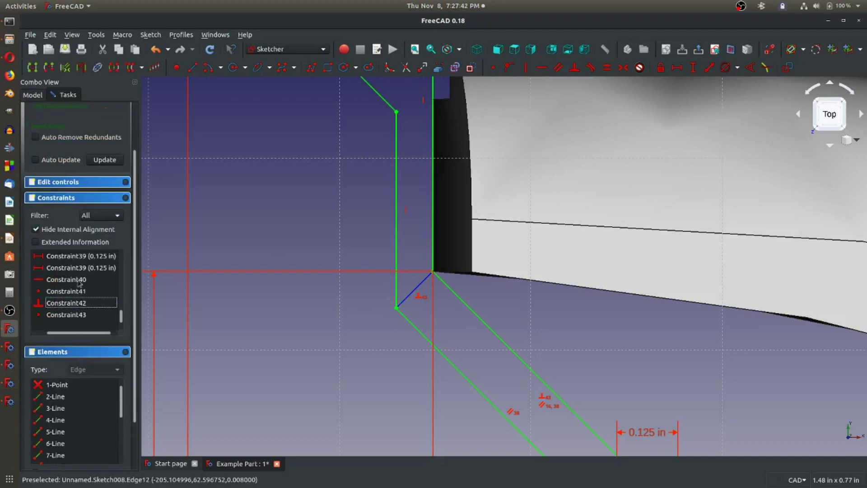
Fillet the four corners at the ends of the two upper diagonal lines of the profile.
scroll(316, 334, "down", 5)
scroll(296, 269, "up", 2)
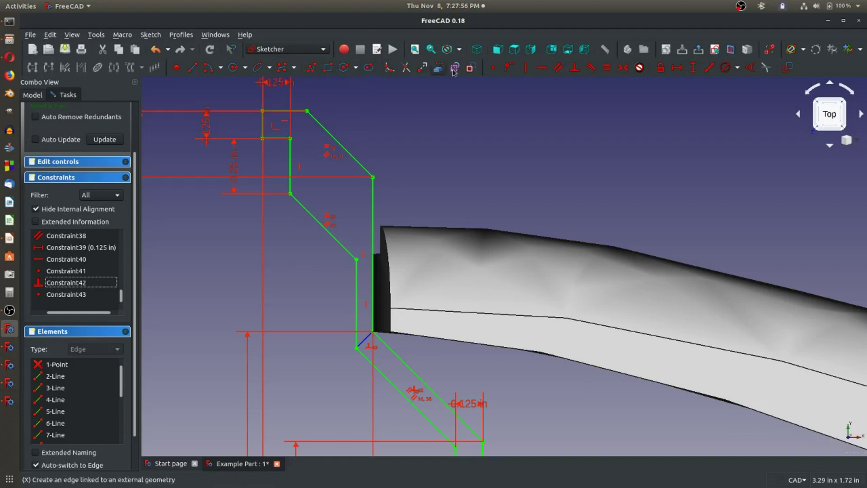
left_click(389, 69)
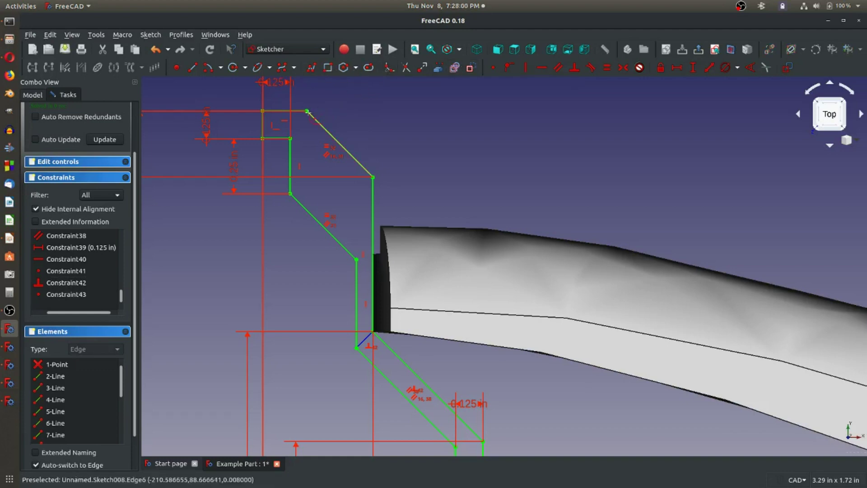
left_click(308, 111)
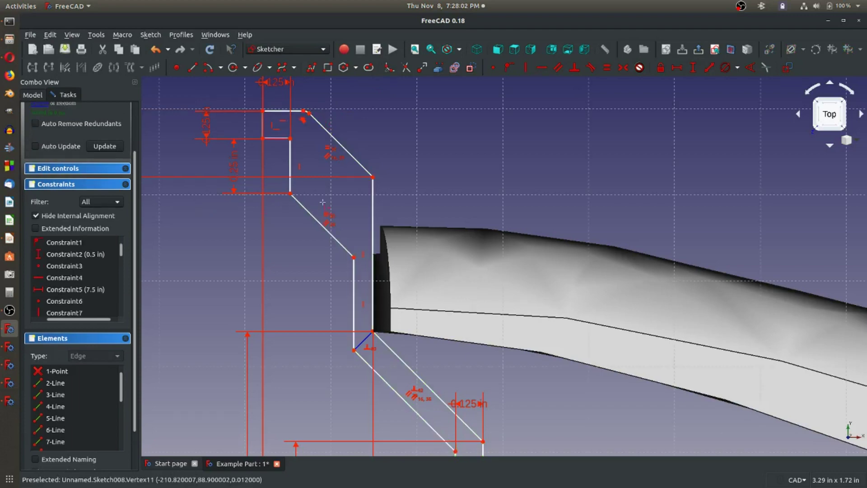
left_click(374, 178)
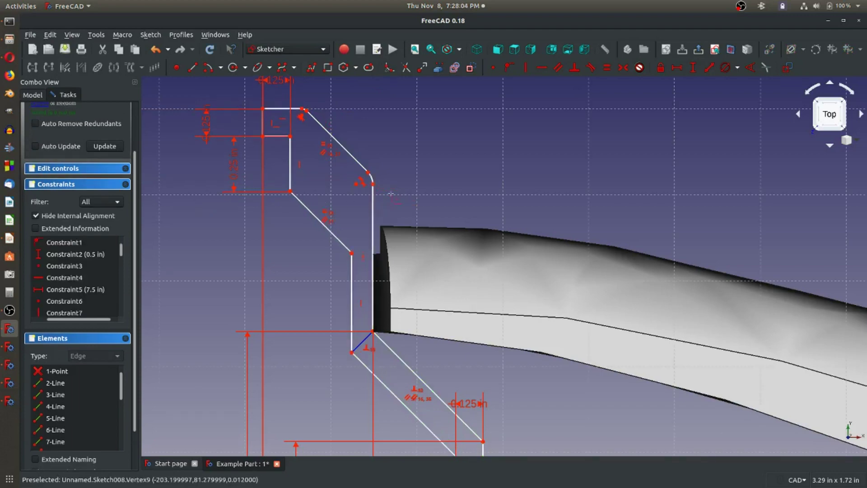
left_click(290, 192)
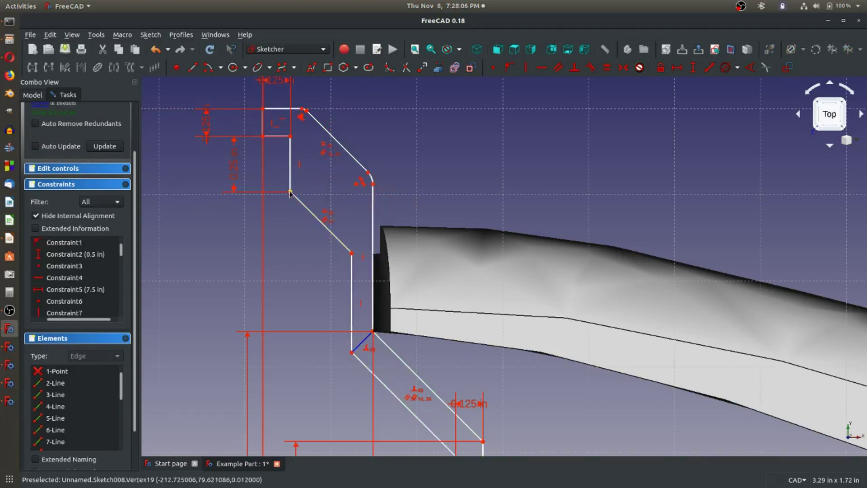
left_click(352, 254)
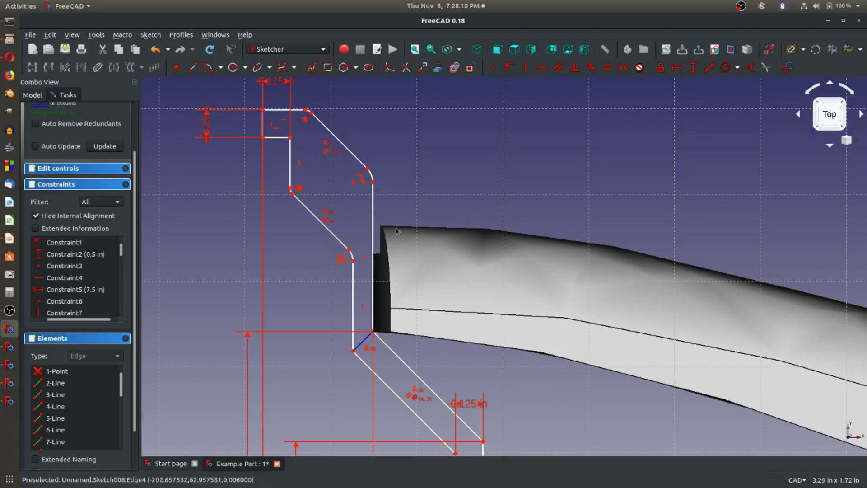
Constrain the radius of the fillet at the lower end of the right upper diagonal to 0.25 in.
left_click(736, 69)
left_click(754, 81)
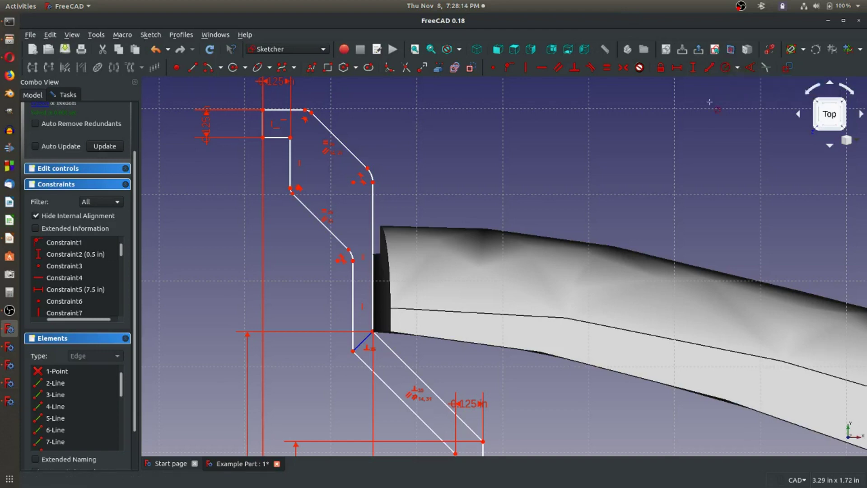
left_click(372, 177)
type("0.25")
key("Return")
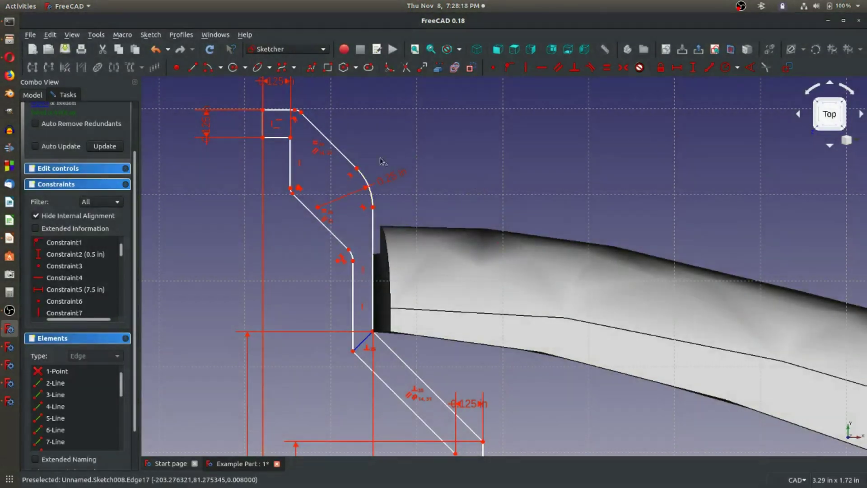
Set the radius of the fillet between the profile's top edge and right upper diagonal to 0.25 in.
scroll(305, 111, "up", 5)
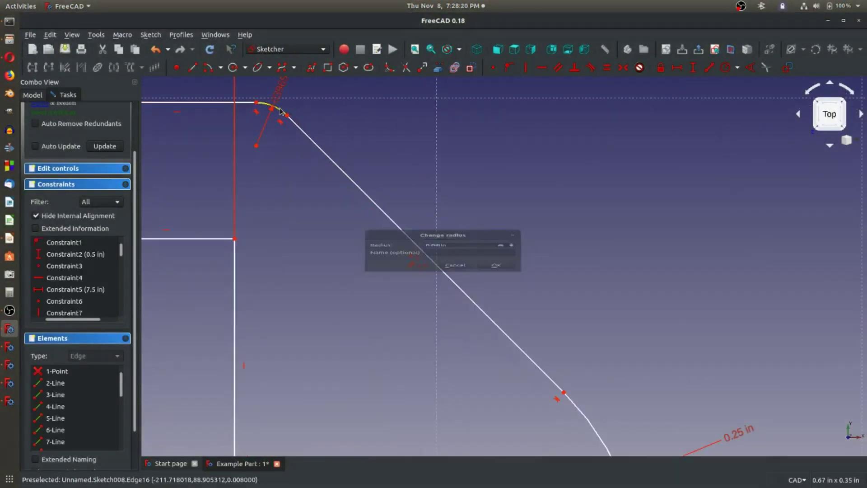
left_click(281, 111)
type("0.25")
key("Return")
scroll(280, 113, "down", 5)
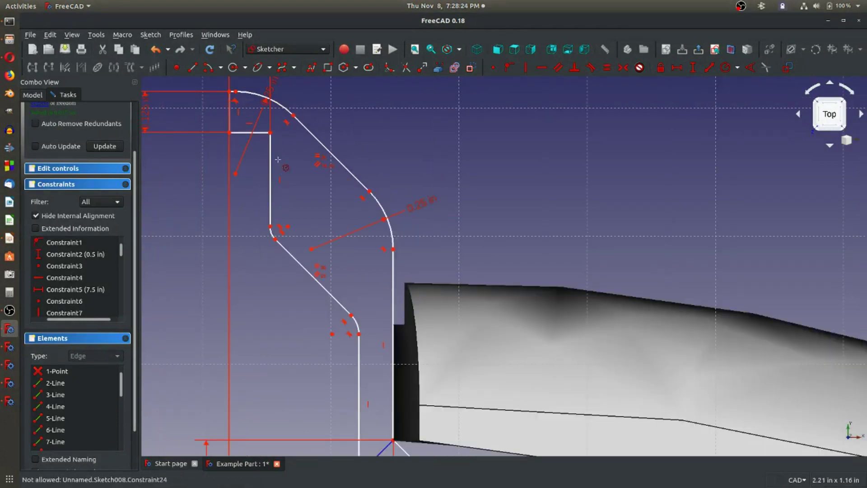
Constrain the radius of the fillet at the upper end of the left upper diagonal to 0.25 in.
scroll(276, 109, "up", 2)
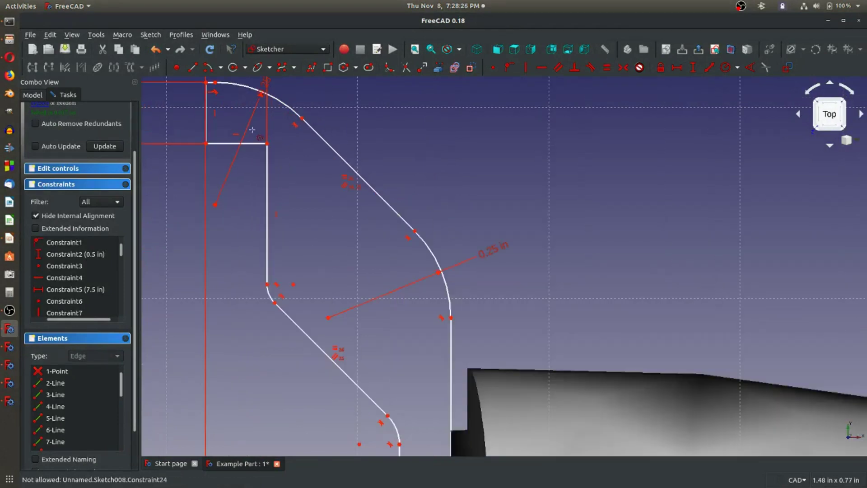
left_click(270, 294)
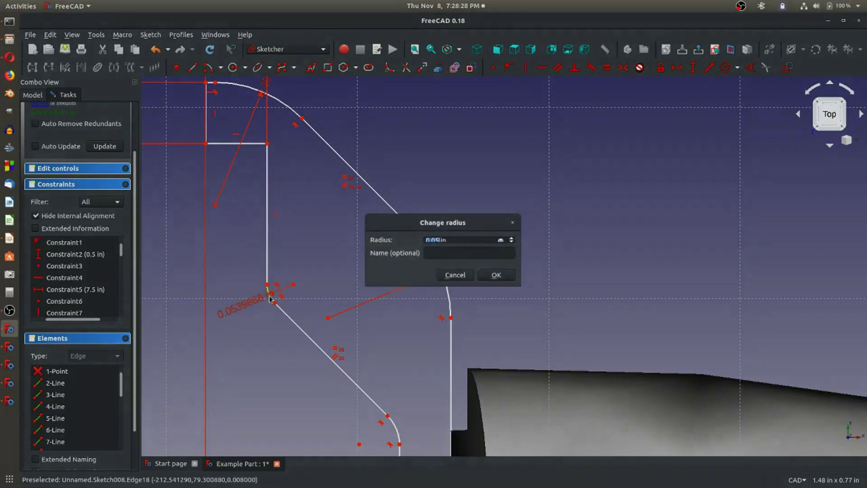
type("0.25")
key("Return")
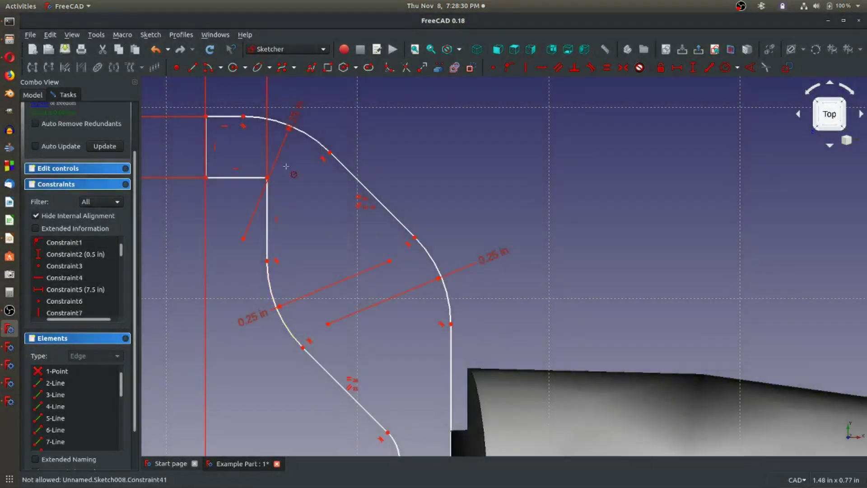
Set the radius of the fillet at the lower end of the left upper diagonal to 0.25 in.
scroll(337, 324, "down", 2)
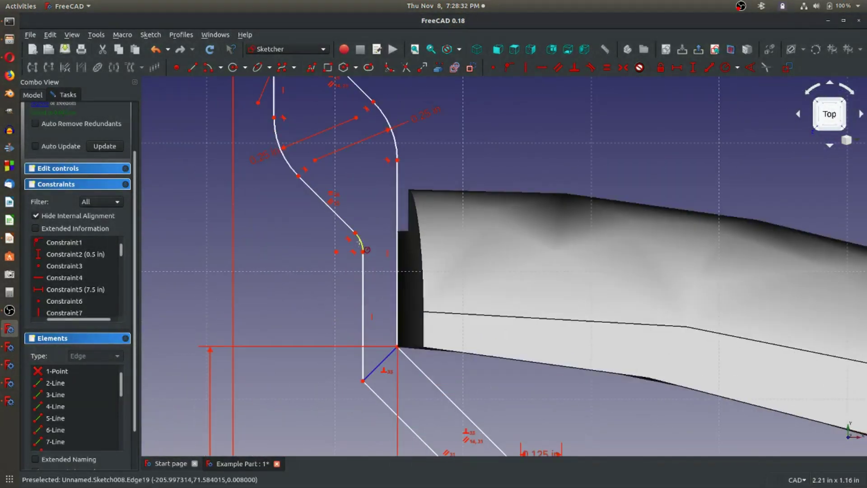
left_click(353, 246)
type("0.25")
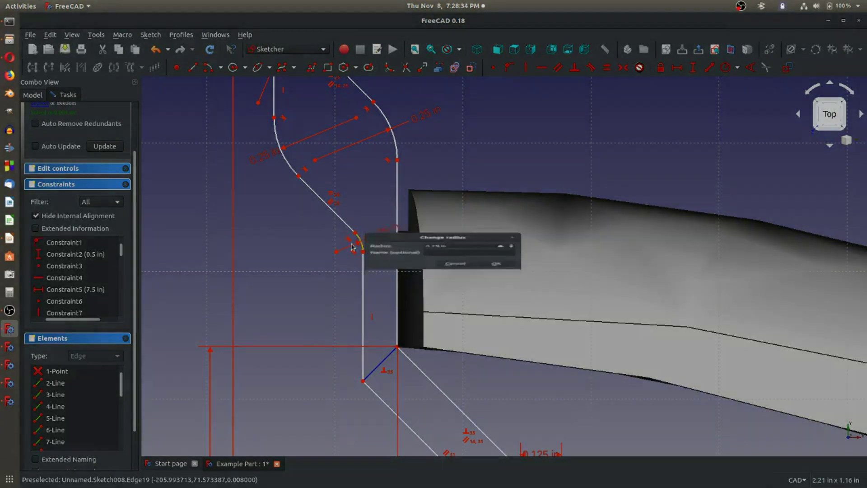
key("Return")
Constrain the vertical distance between the profile's top left corner and the hub's bottom centre point to 4 in.
scroll(353, 247, "down", 3)
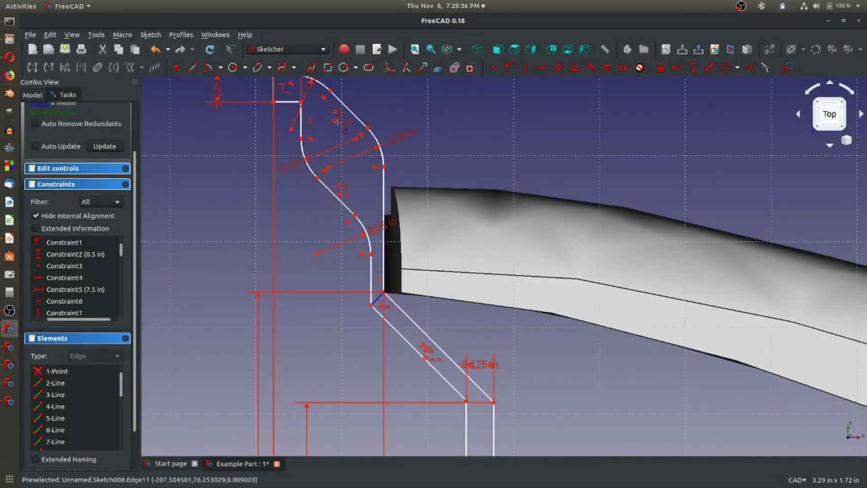
scroll(285, 319, "down", 2)
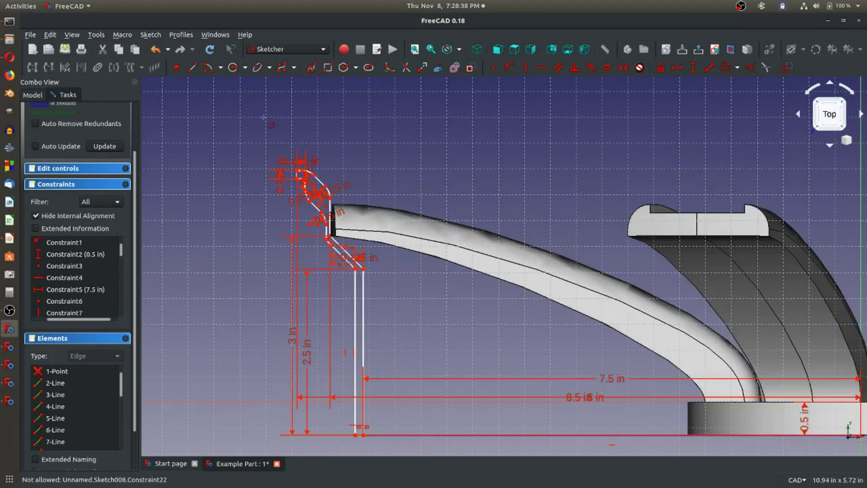
scroll(282, 158, "up", 2)
scroll(72, 132, "up", 2)
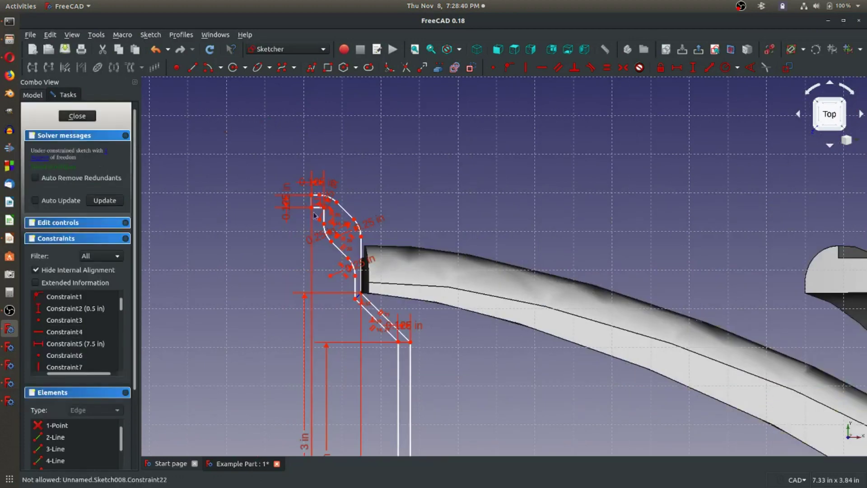
scroll(336, 221, "up", 3)
scroll(352, 251, "down", 2)
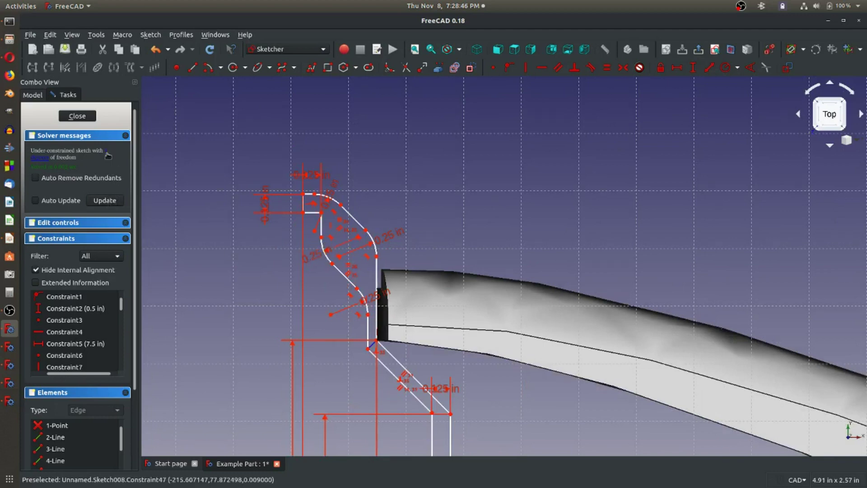
scroll(315, 187, "up", 6)
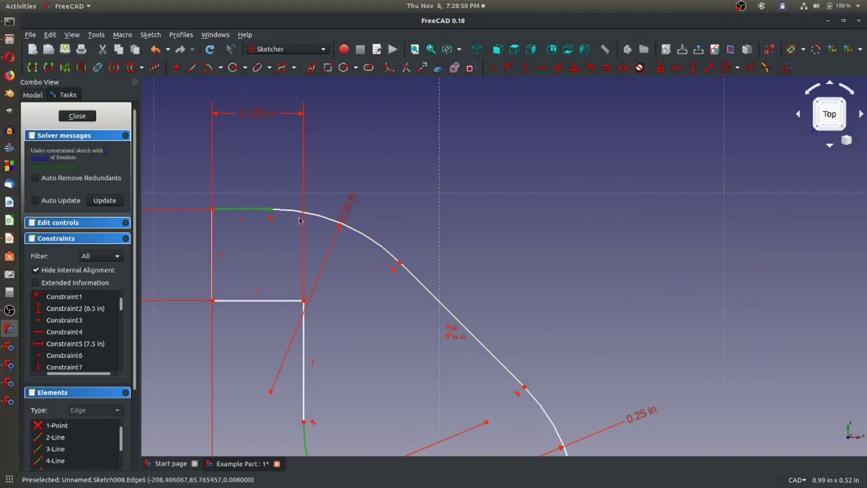
mouse_move(270, 209)
left_mouse_down()
mouse_move(340, 226)
mouse_move(232, 181)
mouse_move(362, 228)
mouse_move(298, 238)
mouse_move(344, 232)
mouse_move(270, 209)
left_mouse_up()
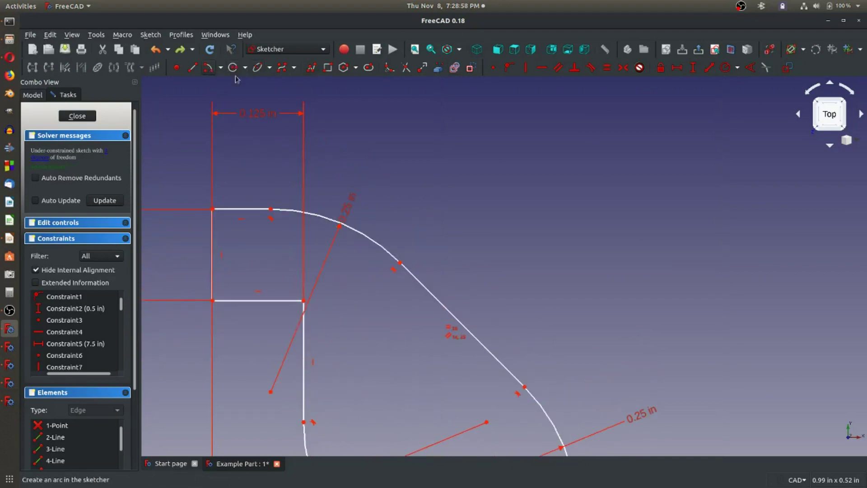
left_click(691, 68)
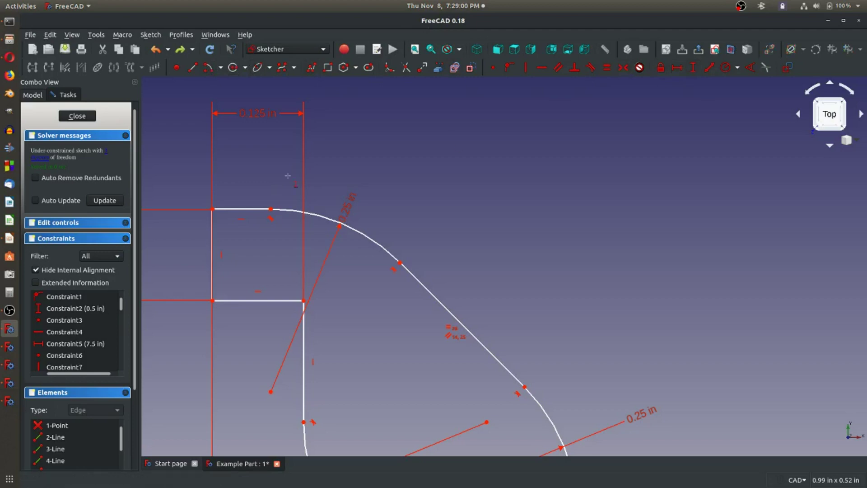
scroll(310, 228, "down", 8)
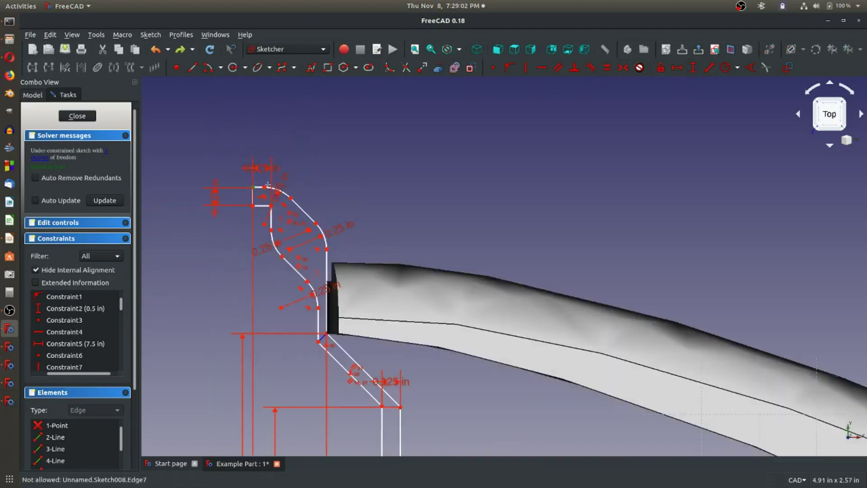
left_click(644, 365)
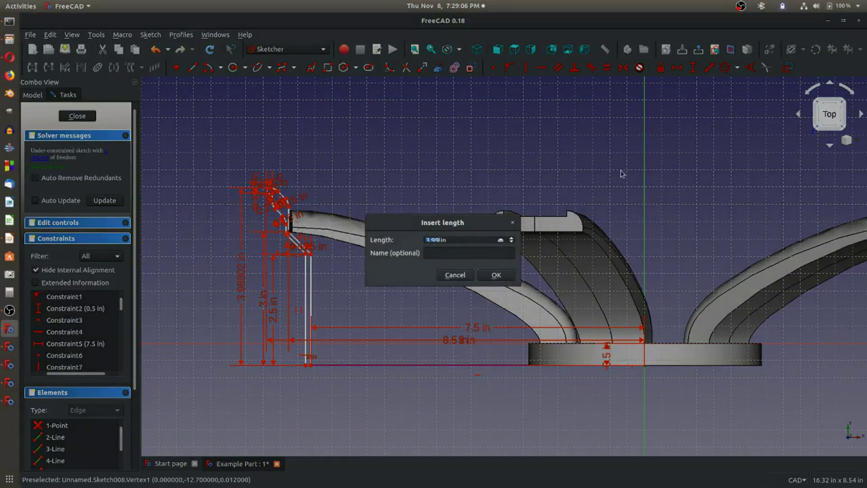
key("Return")
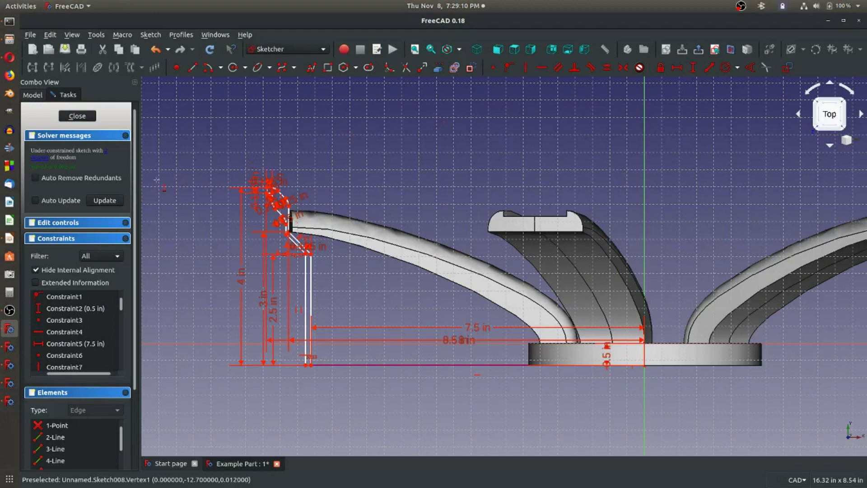
Constrain the length of the short vertical line below the profile's upper end step to 0.18 in.
scroll(190, 145, "down", 3)
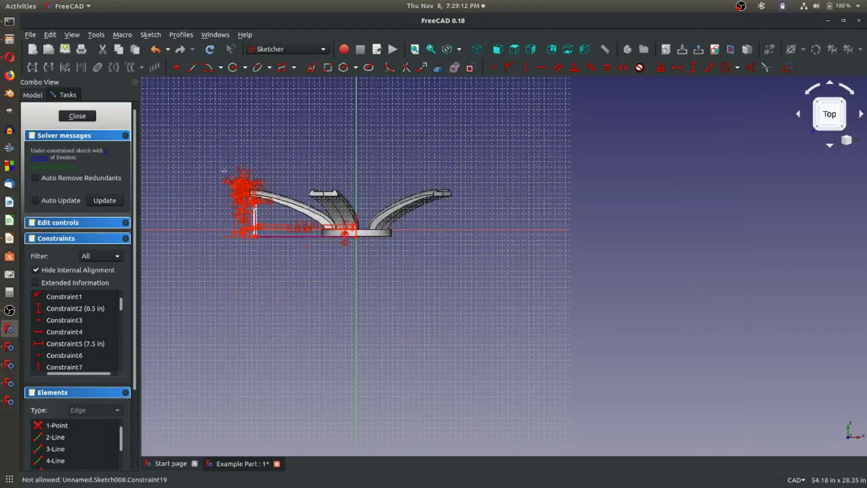
scroll(190, 144, "up", 6)
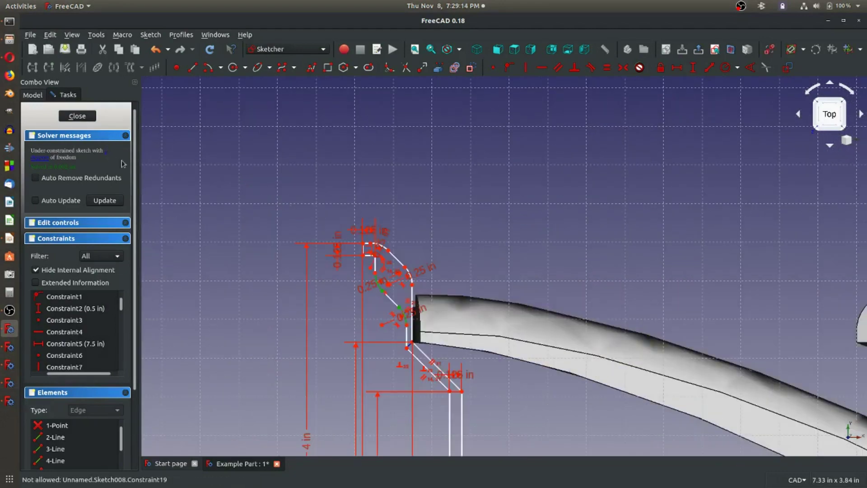
scroll(383, 272, "up", 4)
mouse_move(341, 290)
left_mouse_down()
mouse_move(340, 313)
mouse_move(340, 276)
left_mouse_up()
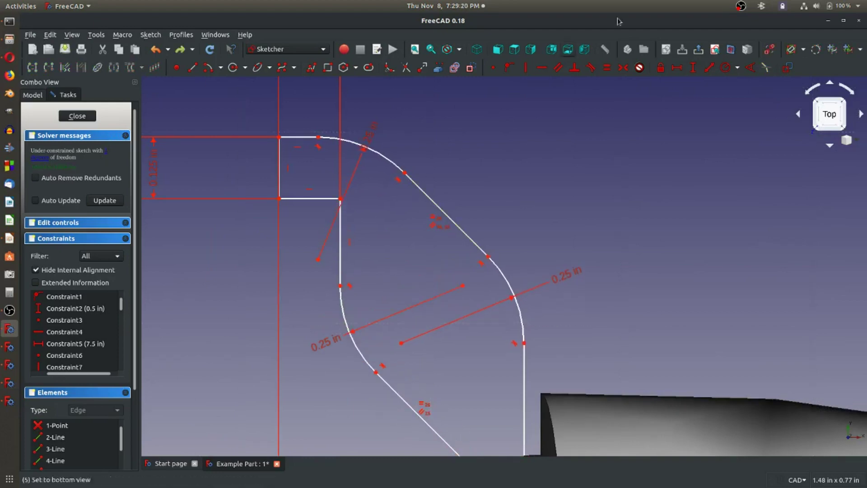
left_click(693, 68)
left_click(340, 244)
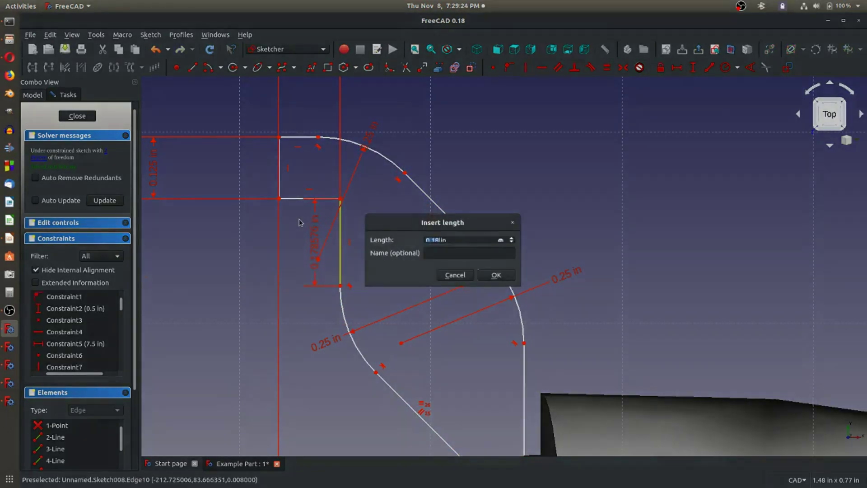
type("0.1")
key("Return")
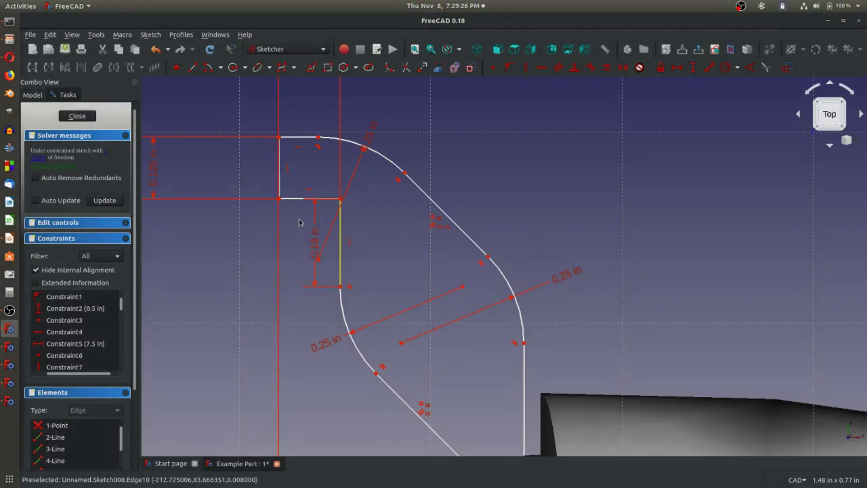
Reopen Sketch008 for editing and test the lower left fillet for remaining freedom by moving its upper end.
left_click(108, 152)
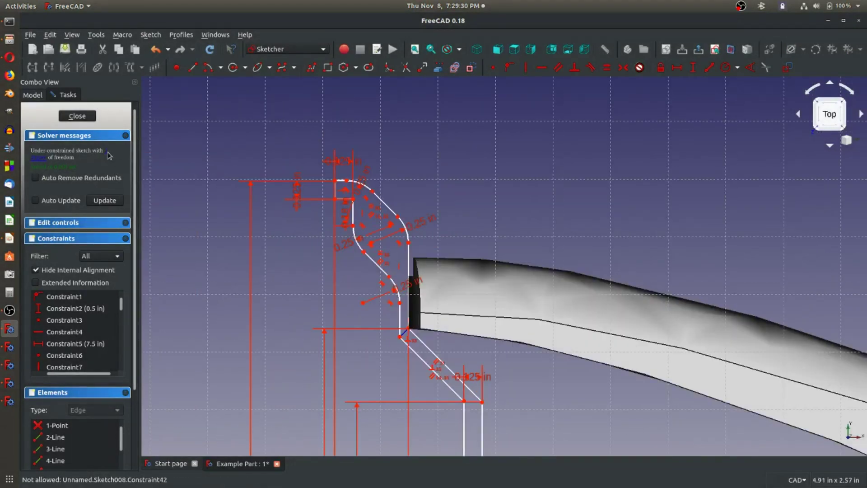
scroll(389, 281, "up", 2)
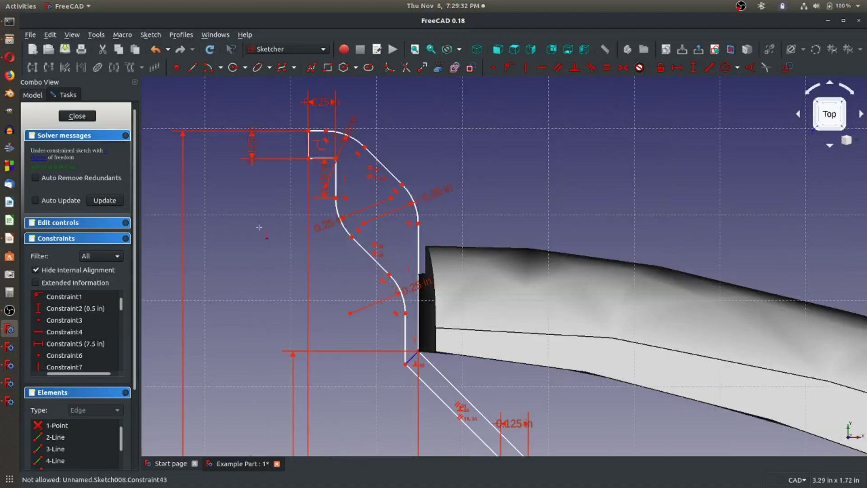
key("Escape")
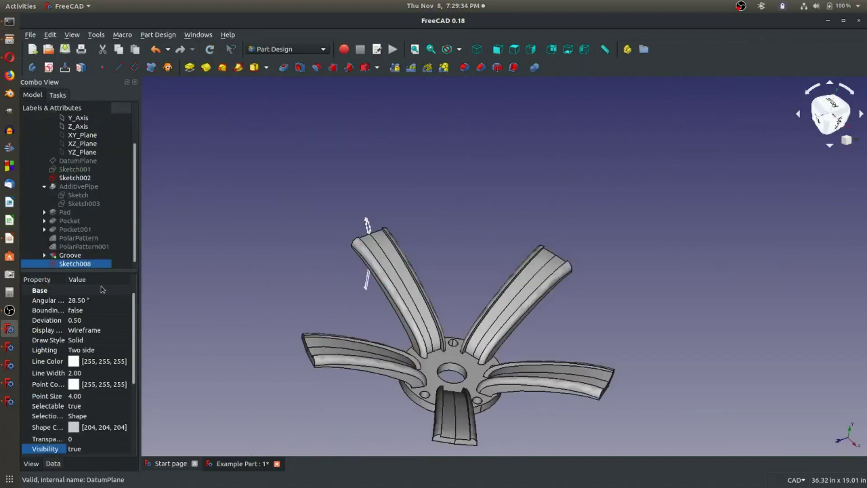
double_click(75, 263)
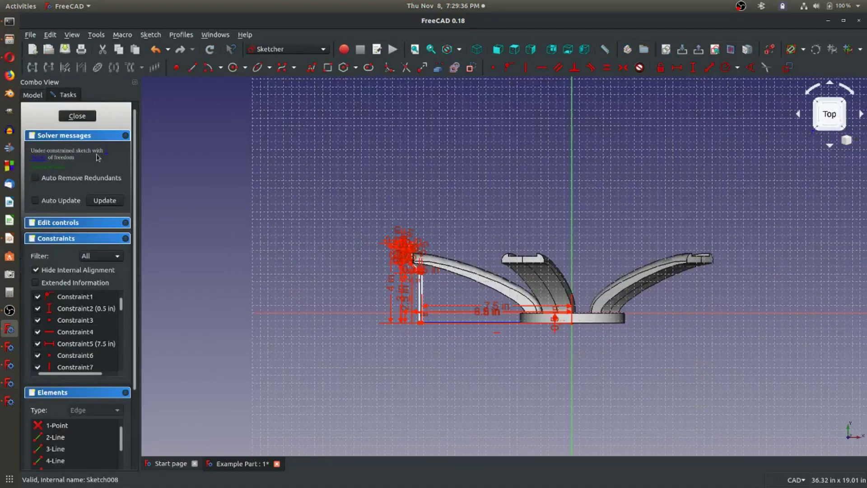
scroll(481, 232, "up", 10)
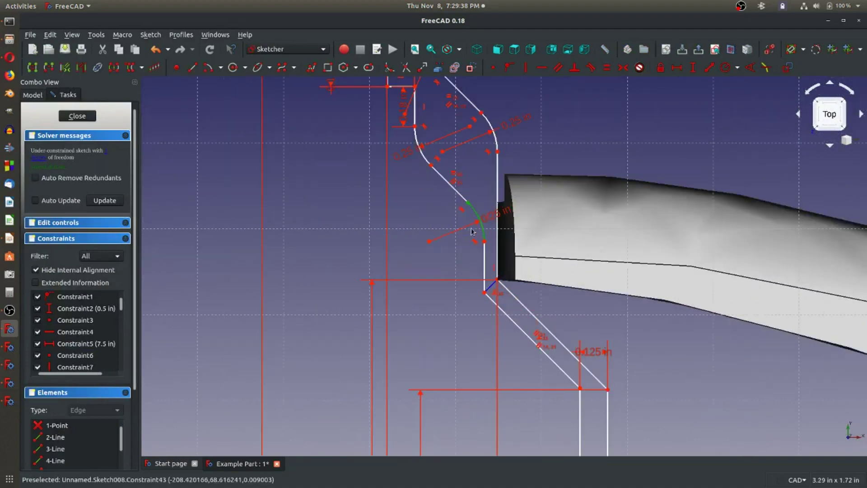
mouse_move(470, 203)
left_mouse_down()
mouse_move(448, 188)
mouse_move(488, 226)
mouse_move(441, 201)
mouse_move(469, 212)
left_mouse_up()
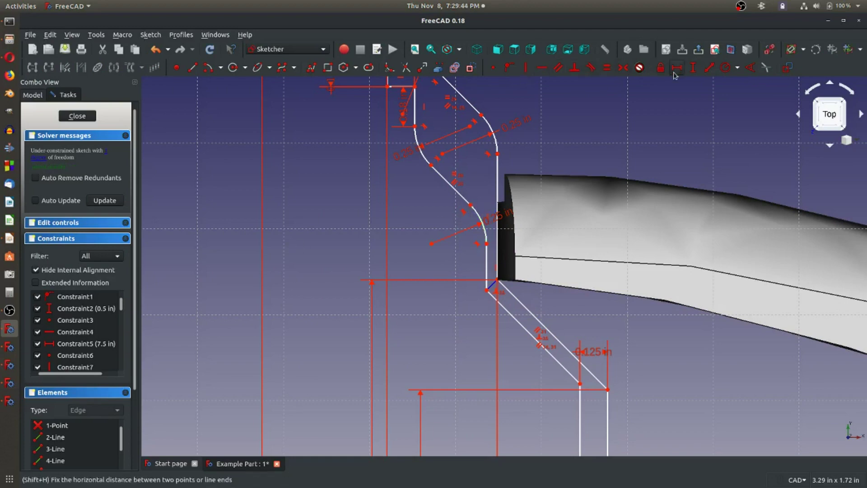
Constrain the horizontal distance between the two ends of the short construction line across the profile's middle bend to 0.125 in.
scroll(486, 289, "up", 4)
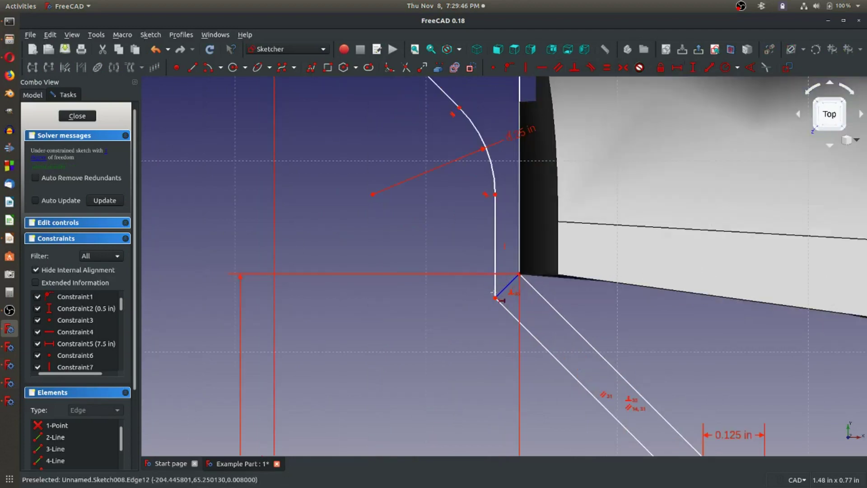
left_click(495, 297)
left_click(519, 274)
key("shift+d")
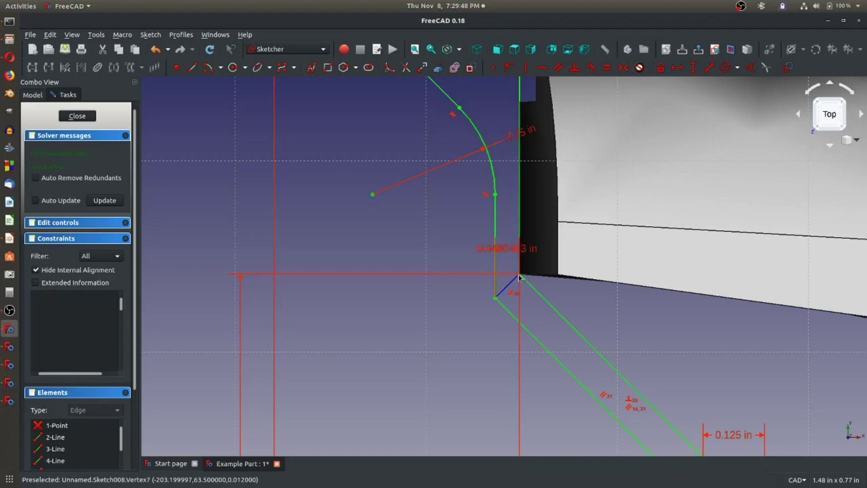
type("0.125")
key("Return")
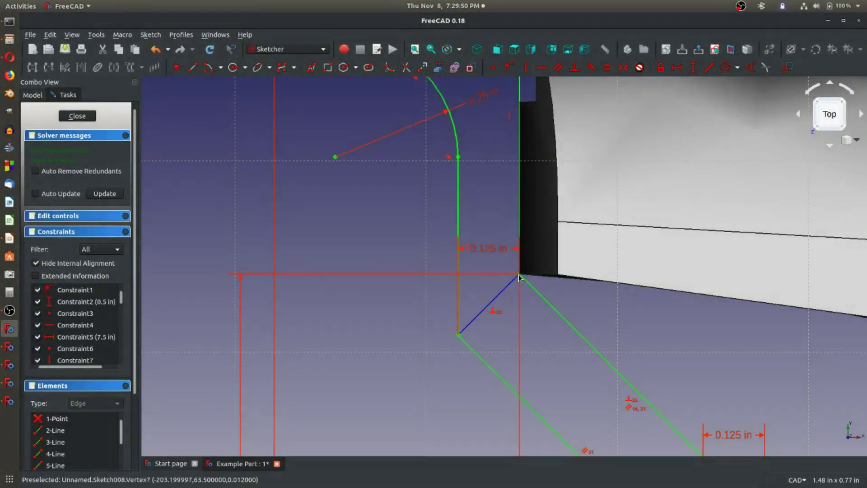
Examine the whole profile sketch, from its rounded upper end to the lower ends of its two vertical lines.
scroll(471, 228, "down", 5)
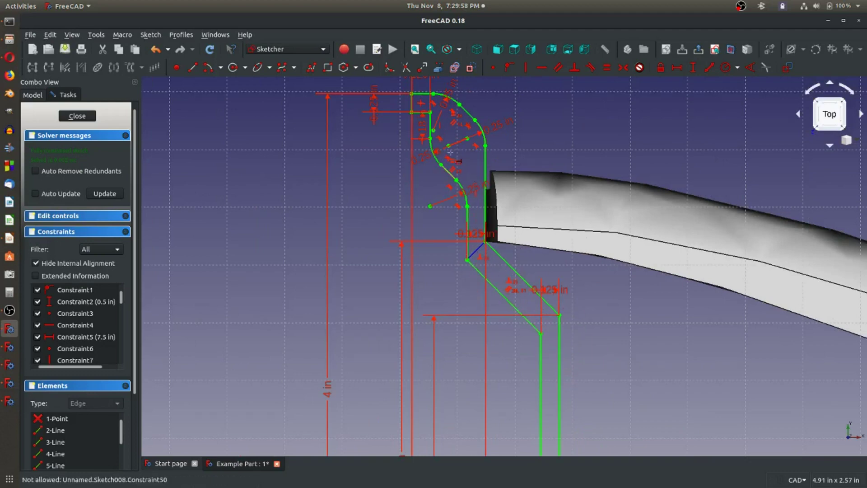
scroll(449, 158, "down", 5)
scroll(461, 202, "up", 4)
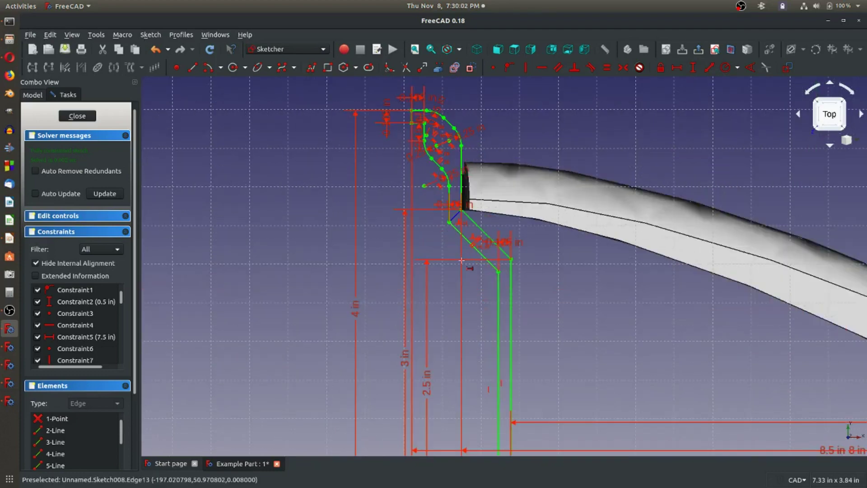
scroll(476, 270, "down", 3)
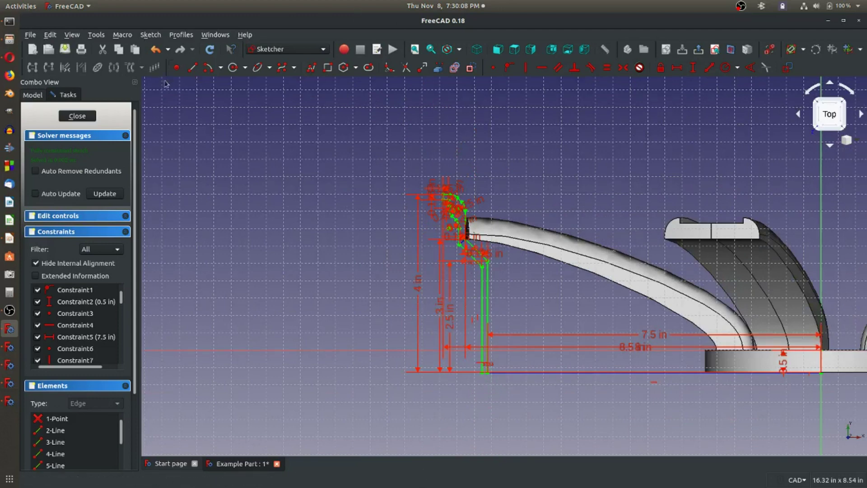
left_click(192, 68)
scroll(478, 343, "up", 3)
scroll(488, 384, "down", 4)
scroll(497, 429, "up", 5)
scroll(497, 435, "up", 2)
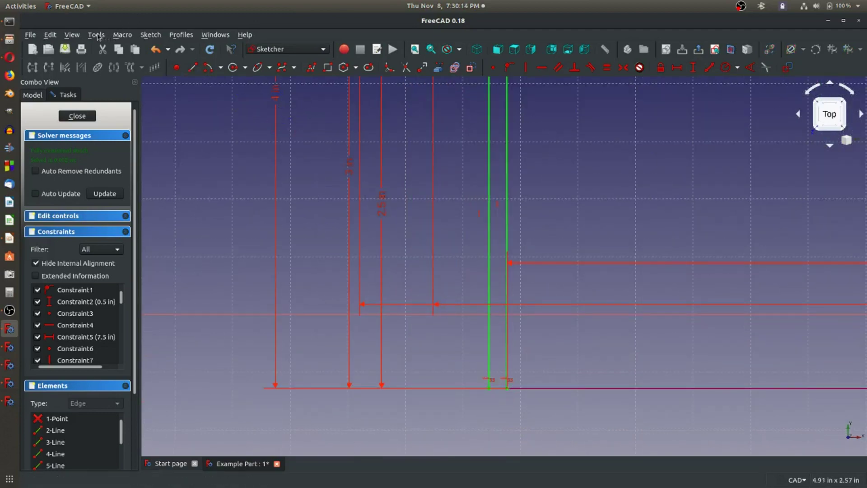
left_click(97, 35)
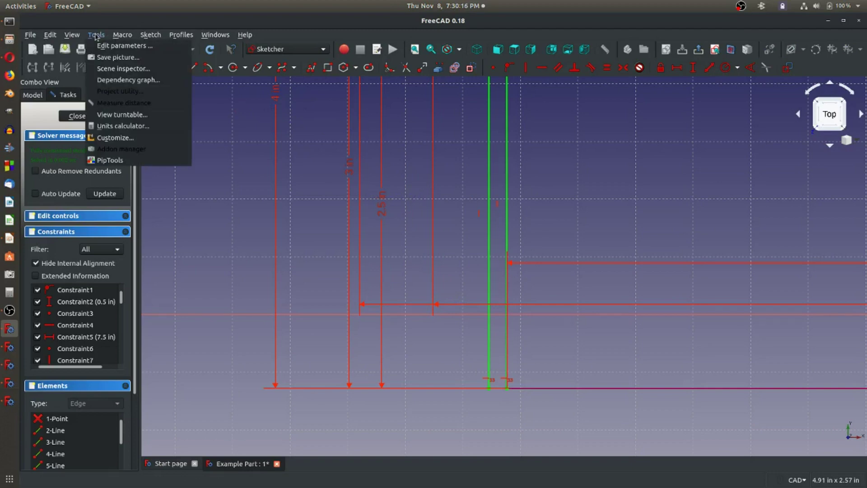
left_click(96, 36)
left_click(150, 35)
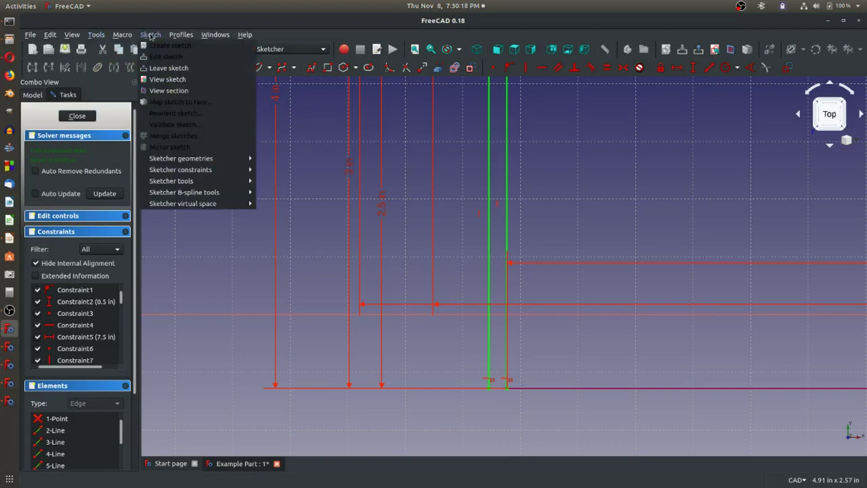
mouse_move(215, 187)
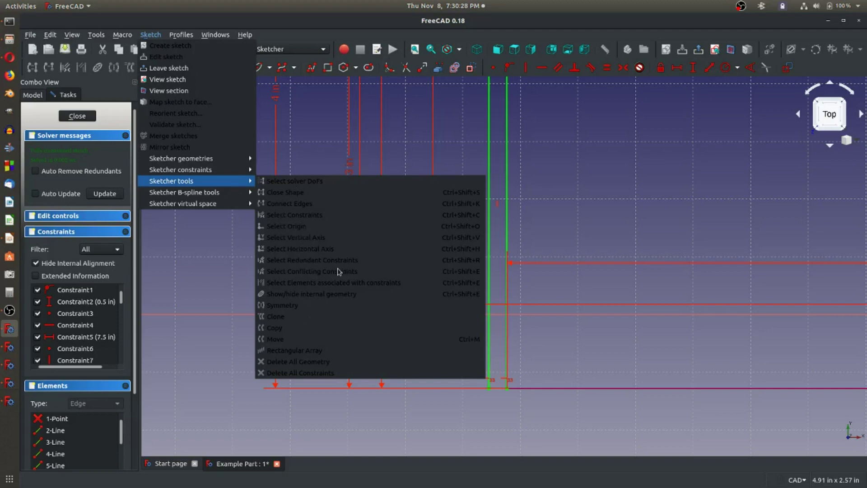
left_click(605, 224)
scroll(582, 222, "up", 3)
scroll(582, 222, "down", 3)
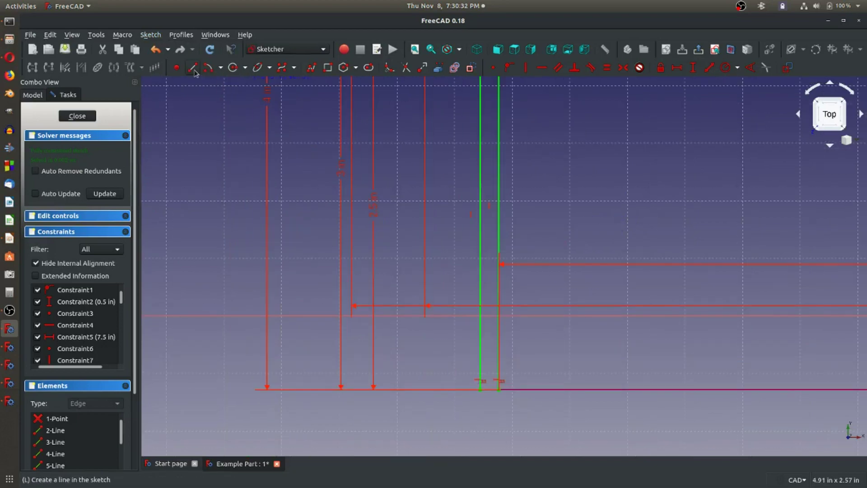
Draw two vertical lines downward from the lower ends of the profile's two long vertical lines.
left_click(499, 389)
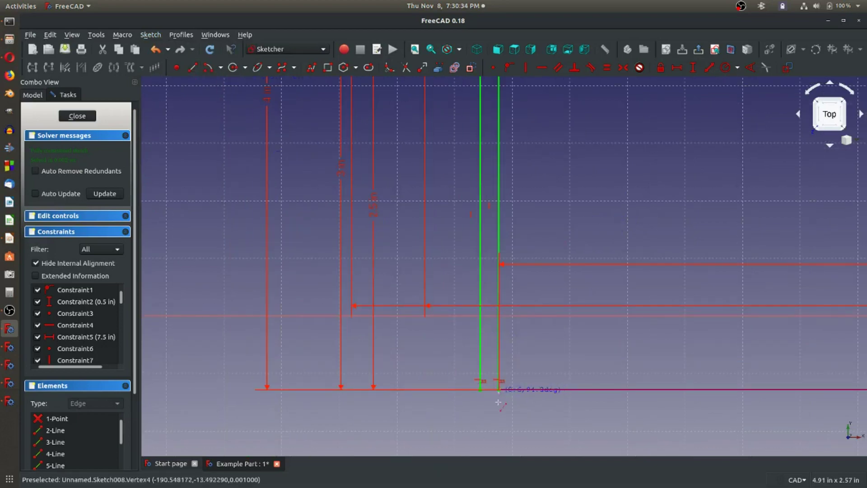
left_click(499, 436)
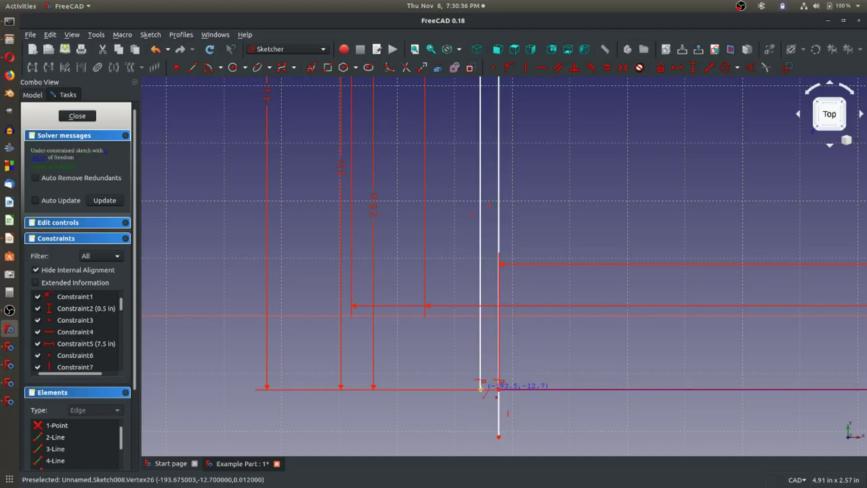
left_click(480, 430)
left_click(481, 388)
Constrain each of the two new vertical lines to equal length with the long vertical line directly above it.
left_click(480, 379)
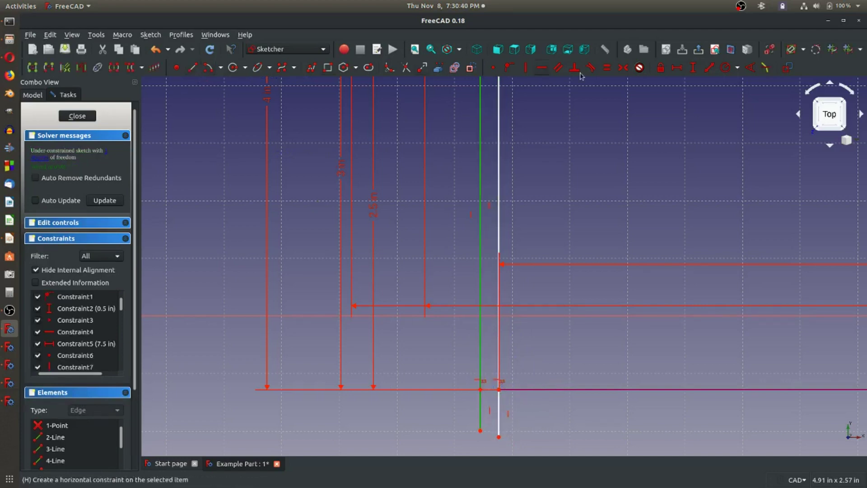
left_click(640, 68)
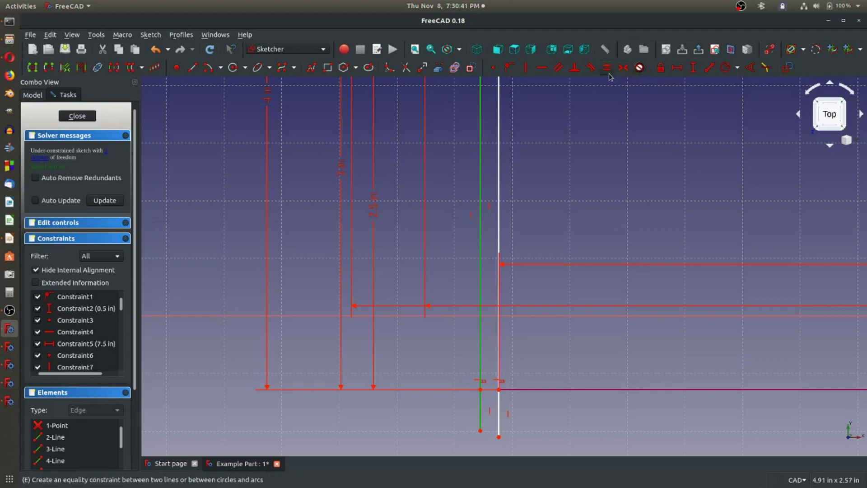
left_click(498, 407)
left_click(498, 203)
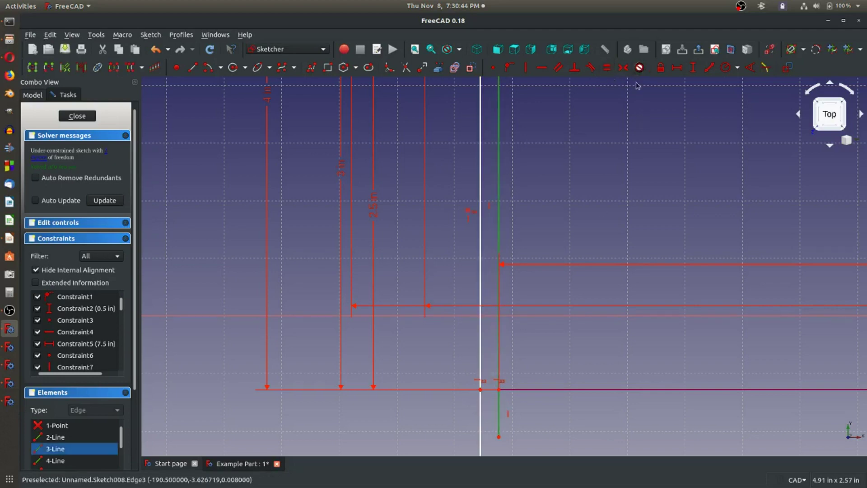
left_click(607, 67)
scroll(575, 186, "down", 5)
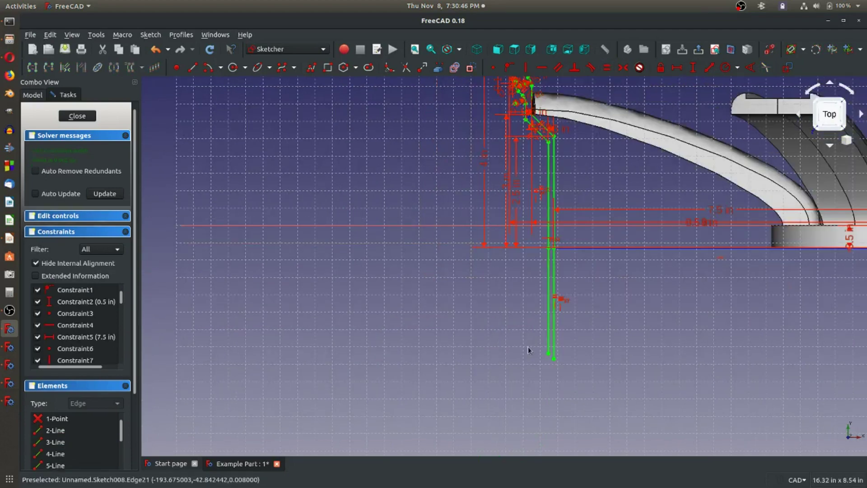
Draw a diagonal line outward and down from the lower end of the inner vertical line, equal in length to the upper inner diagonal.
left_click(191, 68)
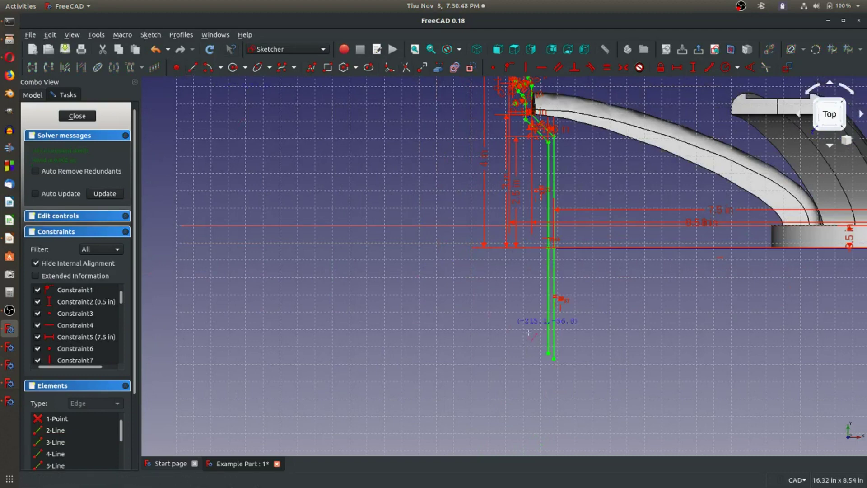
left_click(553, 358)
left_click(539, 371)
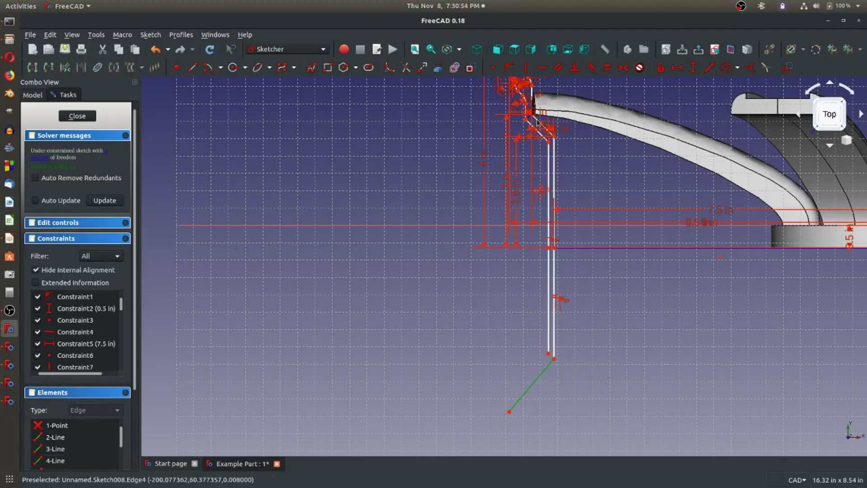
left_click(606, 67)
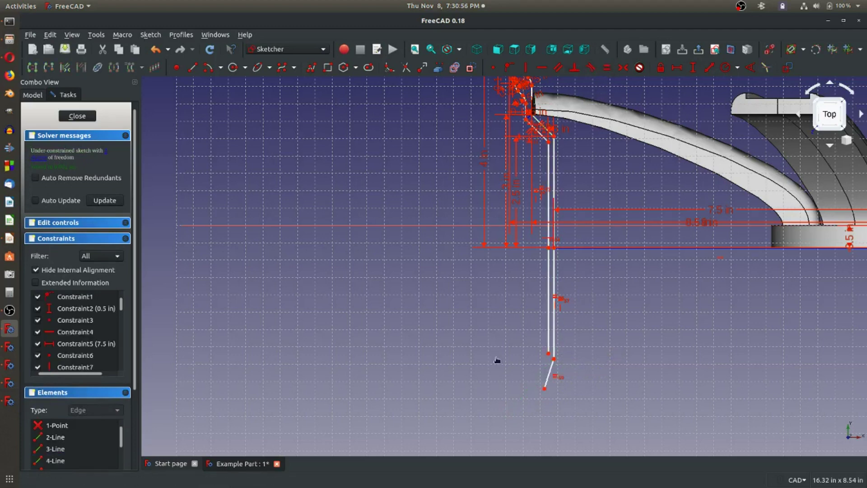
Align the free end of the lower diagonal line vertically with the upper end of the profile's inner upper diagonal.
scroll(520, 104, "up", 4)
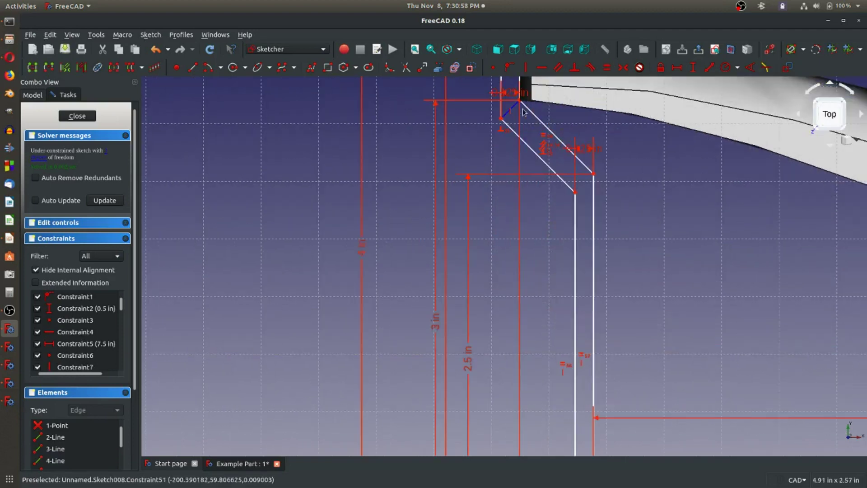
left_click(519, 104)
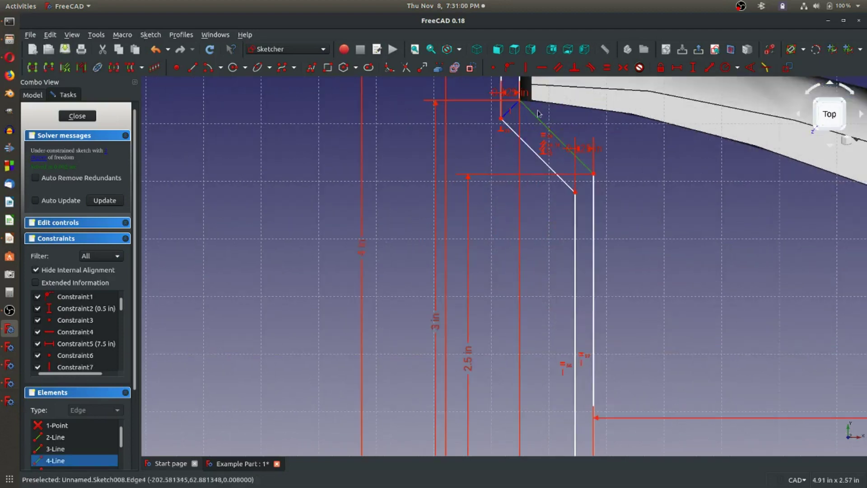
left_click(525, 98)
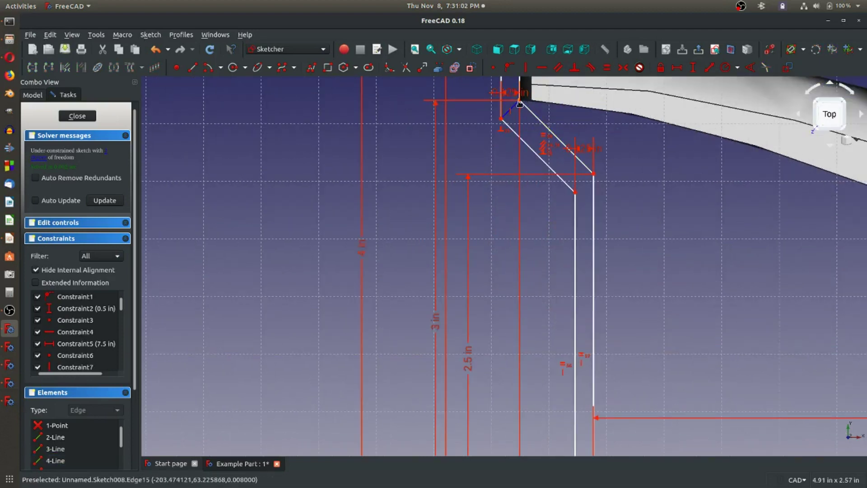
scroll(558, 147, "down", 4)
scroll(545, 296, "down", 4)
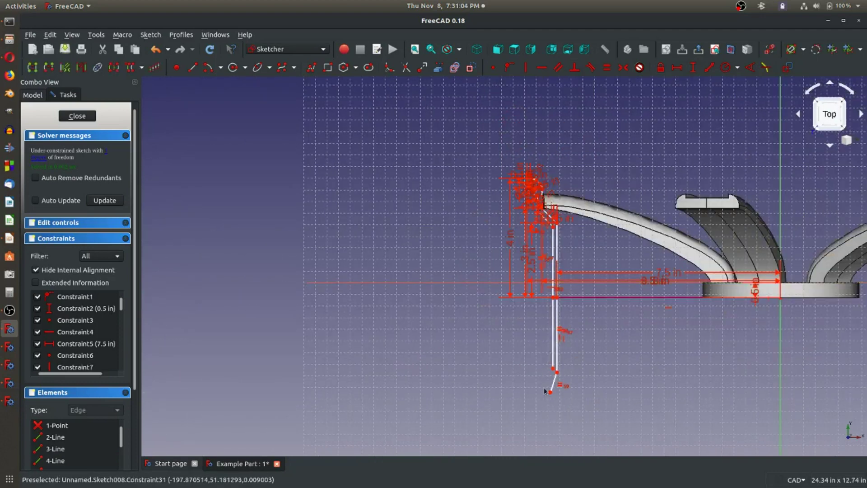
scroll(549, 388, "up", 4)
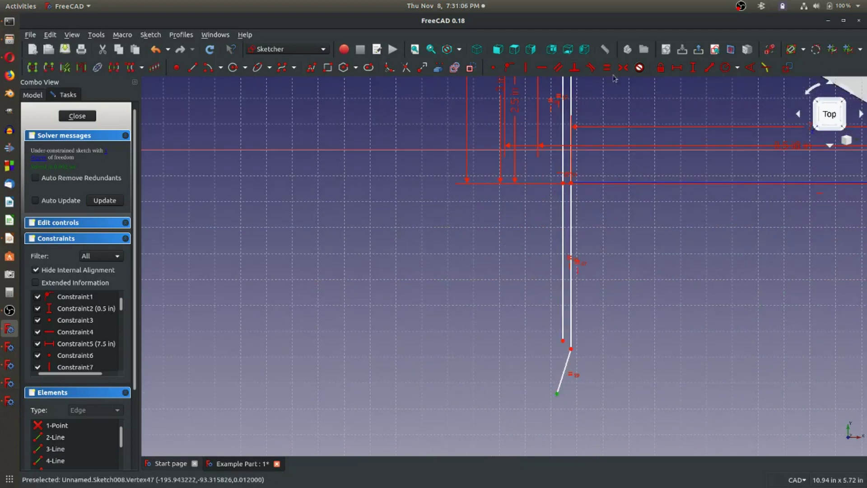
left_click(541, 67)
Draw a second diagonal from the lower end of the outer vertical line and constrain it equal in length to the first lower diagonal.
scroll(637, 268, "down", 4)
scroll(600, 153, "up", 4)
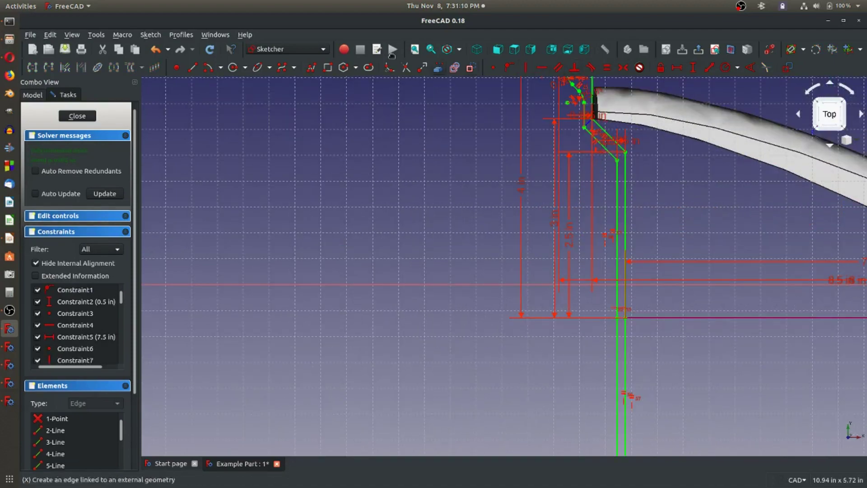
scroll(564, 294, "down", 4)
scroll(588, 361, "up", 4)
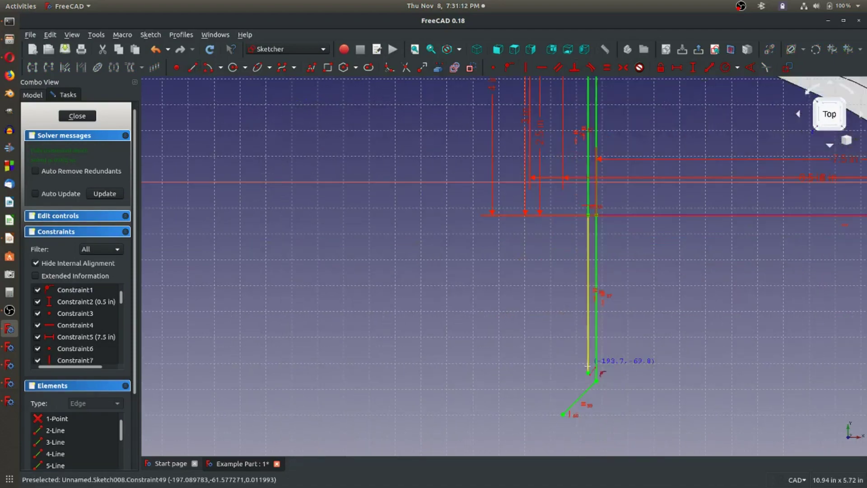
left_click(563, 398)
left_click(585, 391)
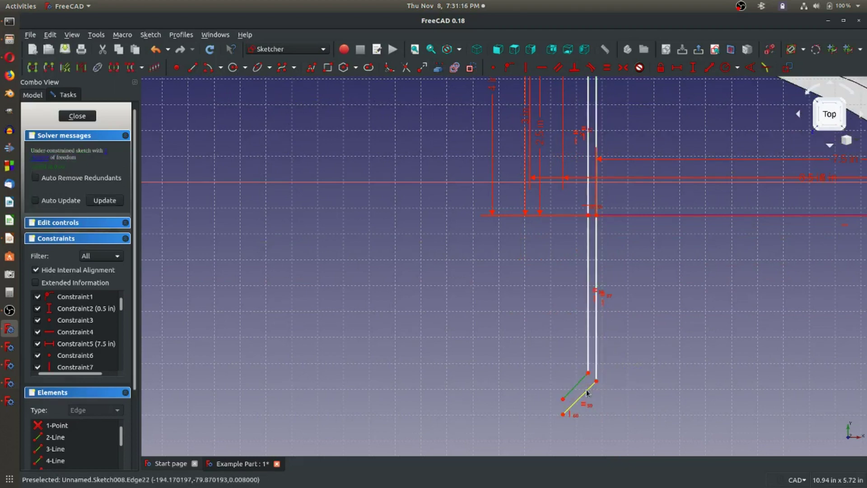
left_click(542, 67)
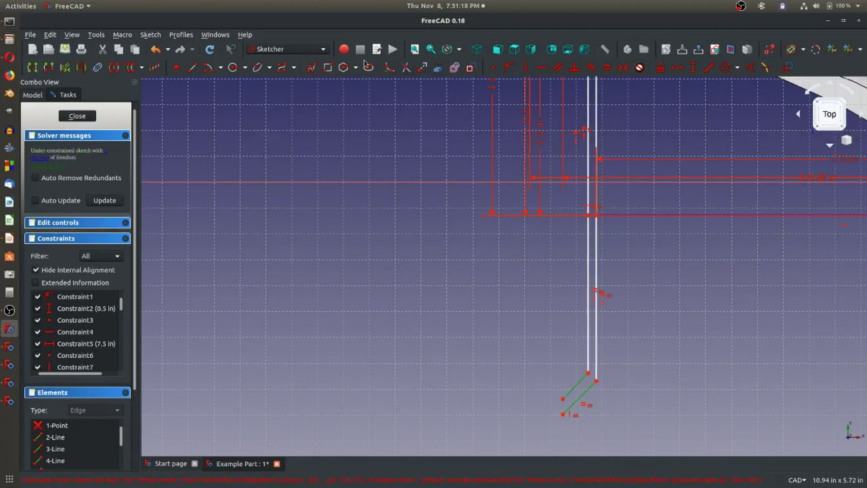
left_click(606, 68)
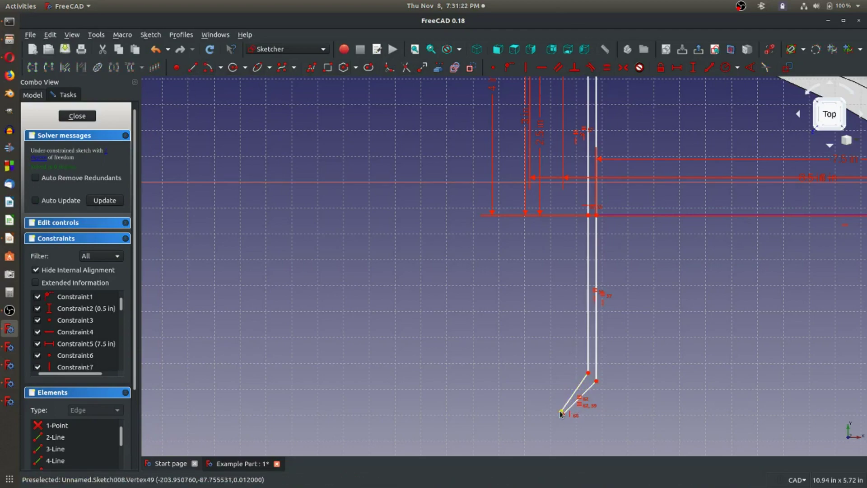
Align the free end of the second lower diagonal vertically with the outer corner of the profile's upper bend.
scroll(569, 377, "down", 3)
scroll(582, 200, "up", 5)
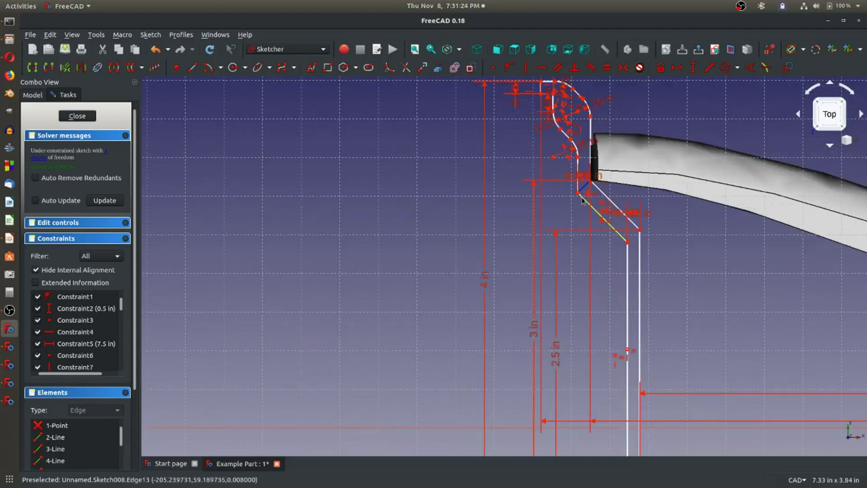
left_click(525, 67)
scroll(563, 279, "down", 3)
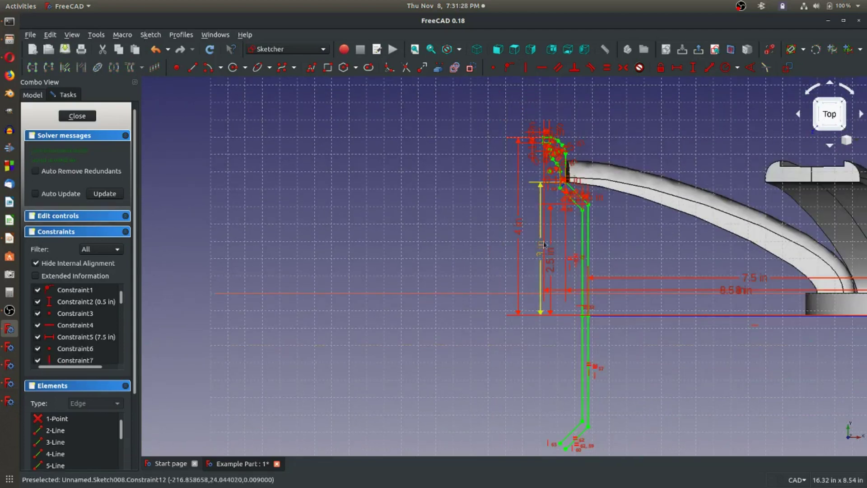
scroll(565, 225, "up", 3)
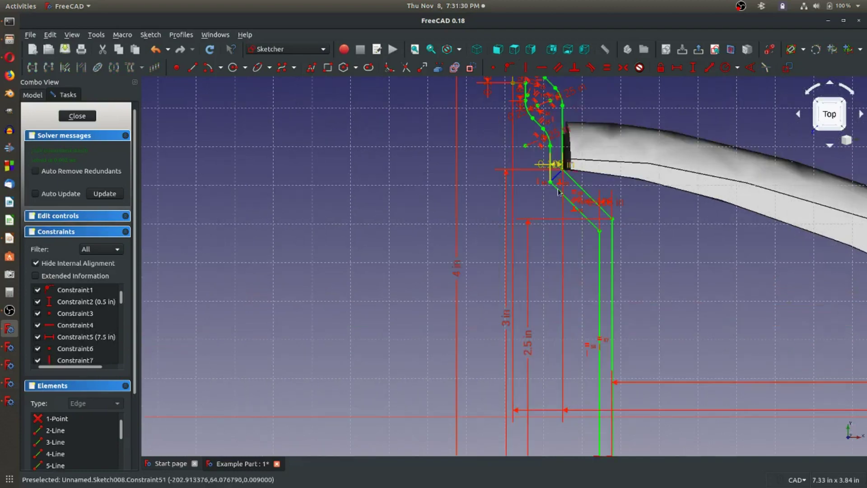
Draw two lines downward from the free ends of the lower diagonals and constrain the outer one vertical.
scroll(559, 180, "down", 4)
scroll(552, 404, "up", 3)
left_click(195, 70)
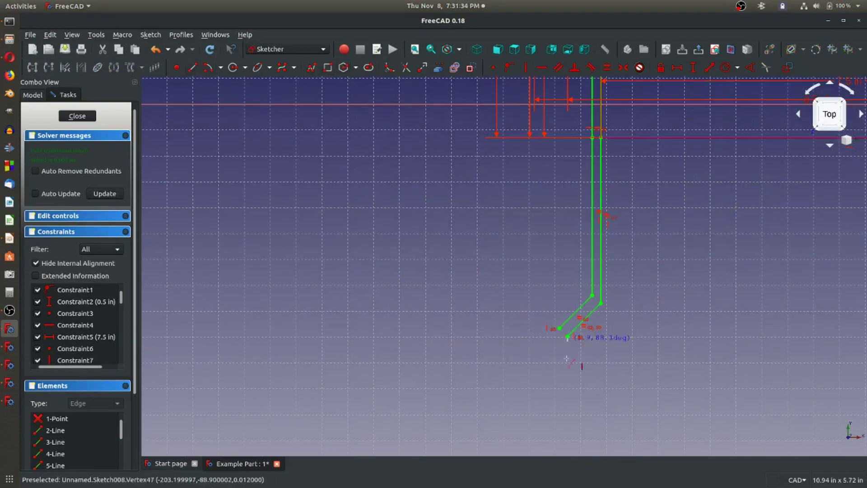
left_click(567, 391)
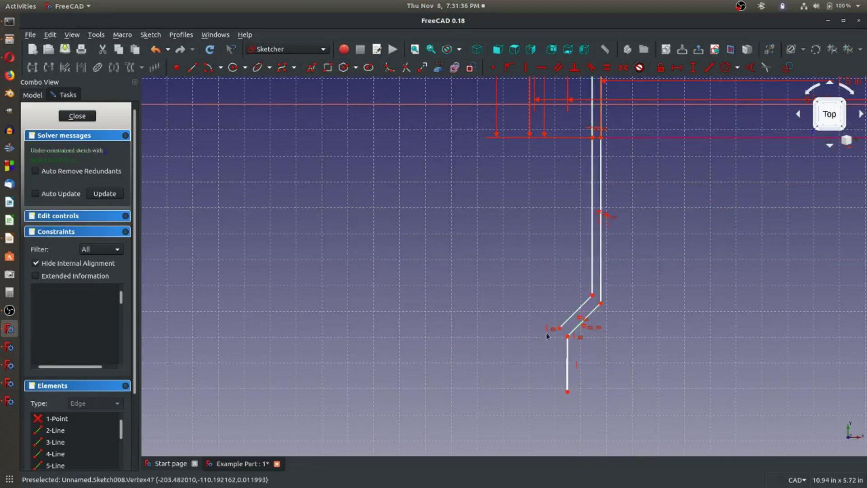
left_click(557, 393)
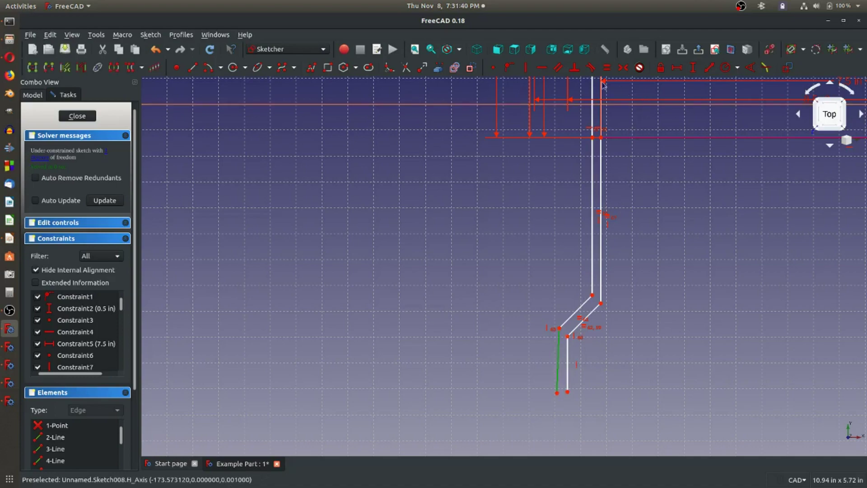
left_click(526, 68)
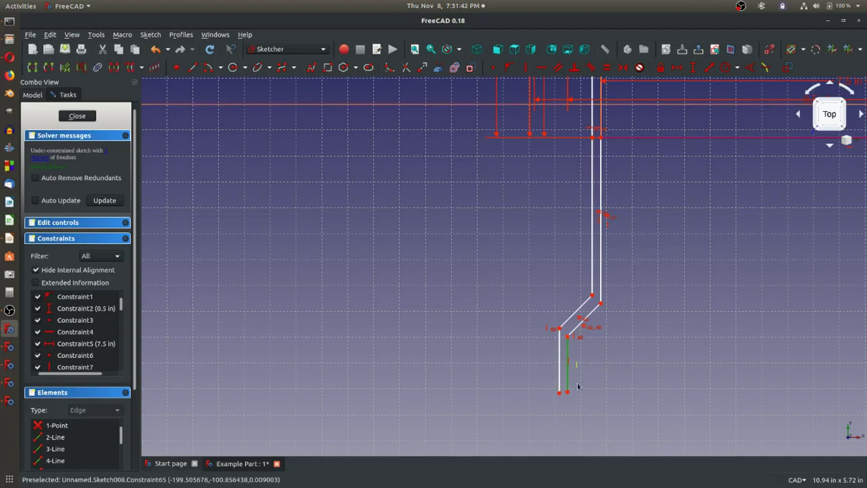
Constrain the two lowest vertical lines to equal length with the corresponding short vertical lines above the profile's upper bend.
key("Up")
key("Up")
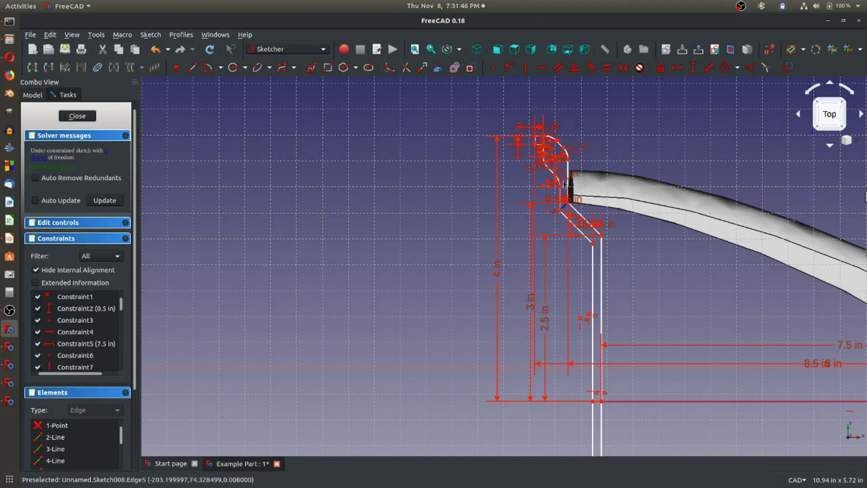
scroll(564, 183, "up", 2)
scroll(561, 183, "down", 2)
scroll(564, 367, "down", 3)
scroll(565, 373, "up", 1)
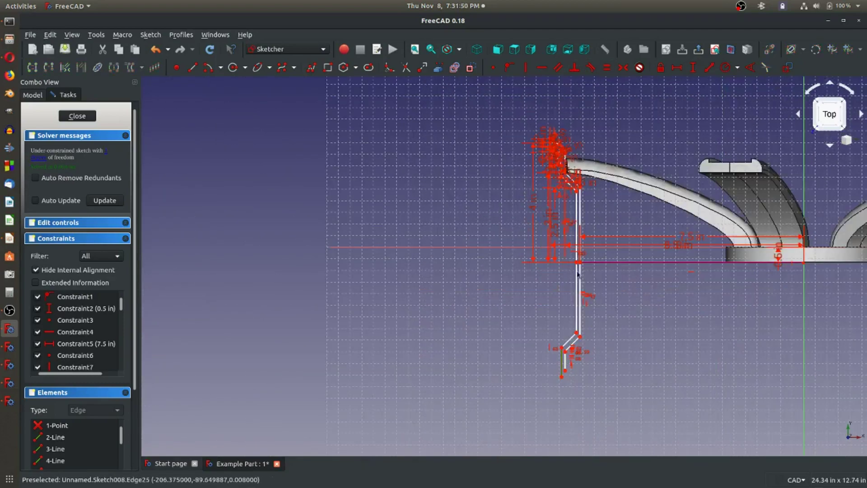
left_click(607, 68)
scroll(554, 243, "down", 2)
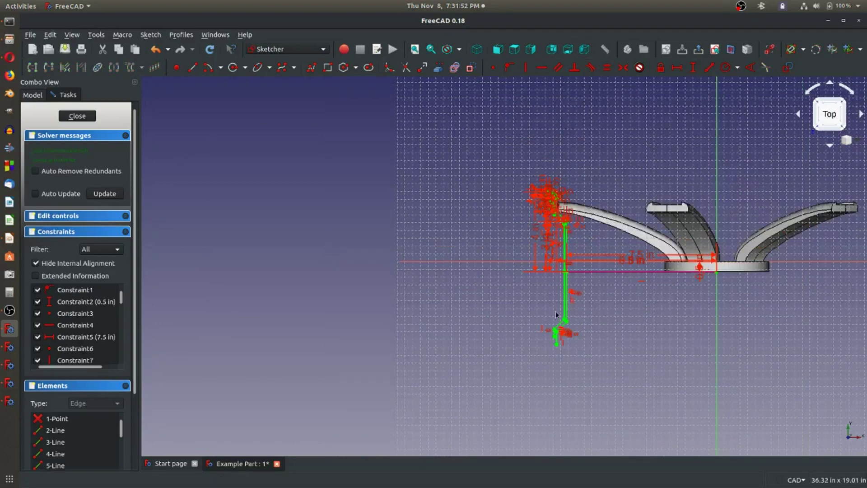
scroll(557, 310, "up", 4)
scroll(545, 250, "down", 2)
scroll(557, 248, "up", 2)
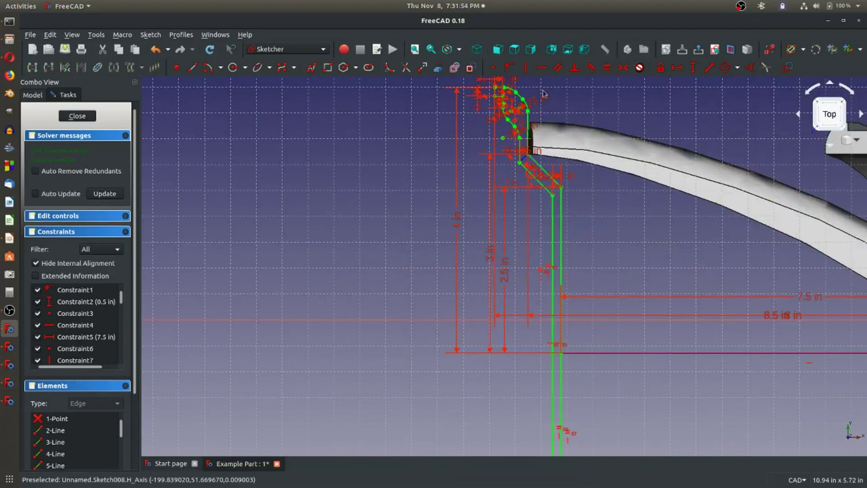
scroll(557, 248, "down", 4)
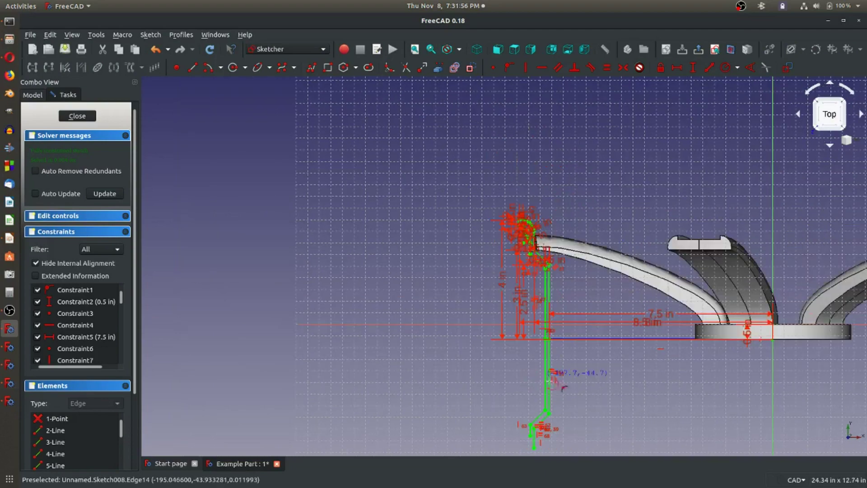
Draw an arc from the lower end of the outer lowest vertical line and make it tangent to that line.
scroll(537, 429, "up", 3)
left_click(520, 432)
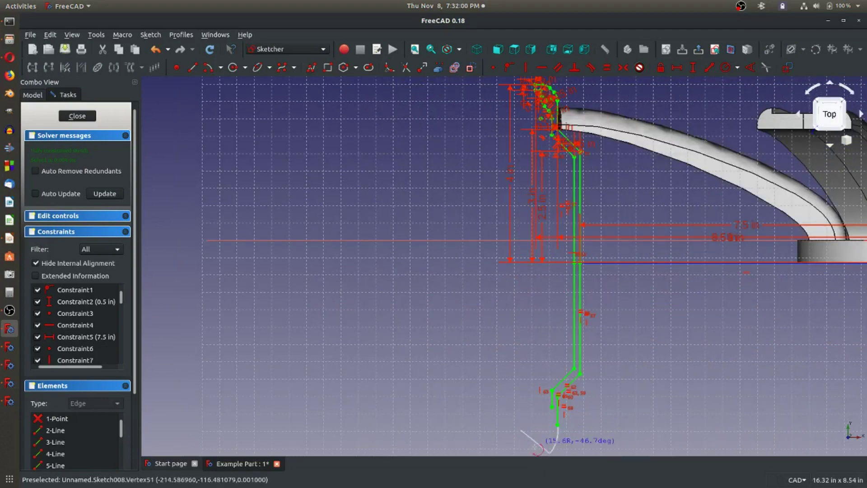
left_click(558, 437)
left_click(558, 433)
left_click(558, 409)
left_click(590, 70)
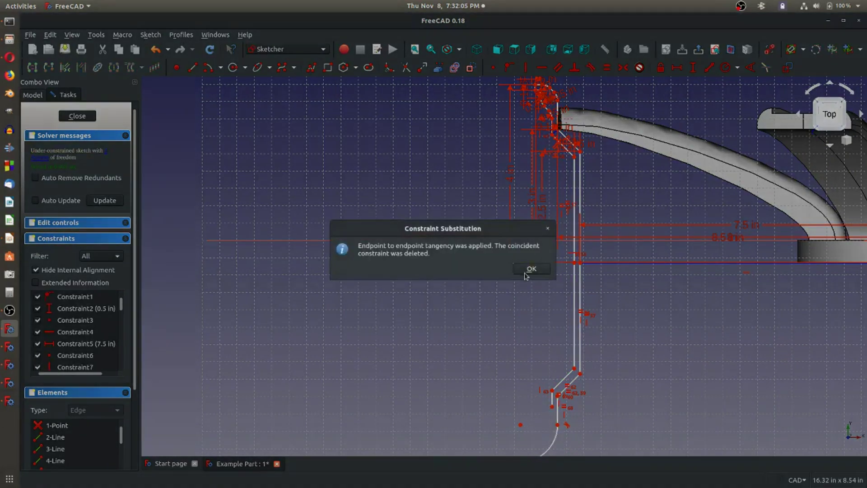
left_click(528, 270)
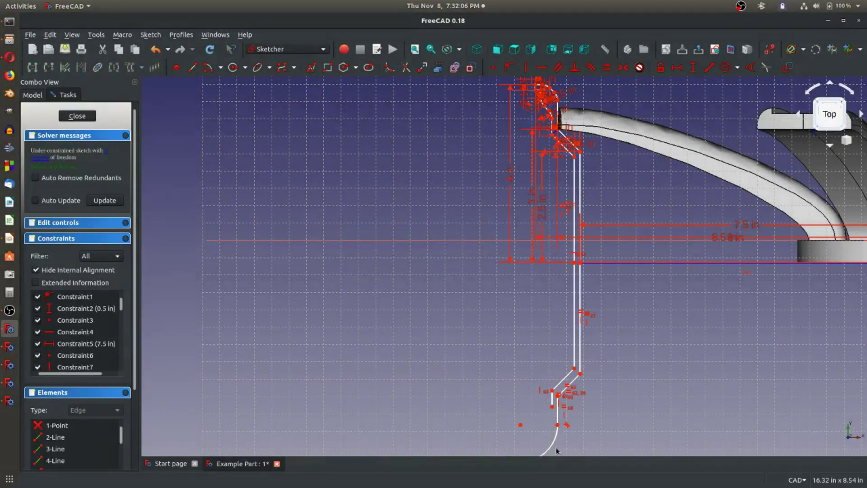
Constrain the new outer arc equal in radius to the matching outer arc of the upper half, and save the document.
scroll(542, 343, "down", 3)
scroll(559, 299, "up", 5)
scroll(542, 373, "up", 10)
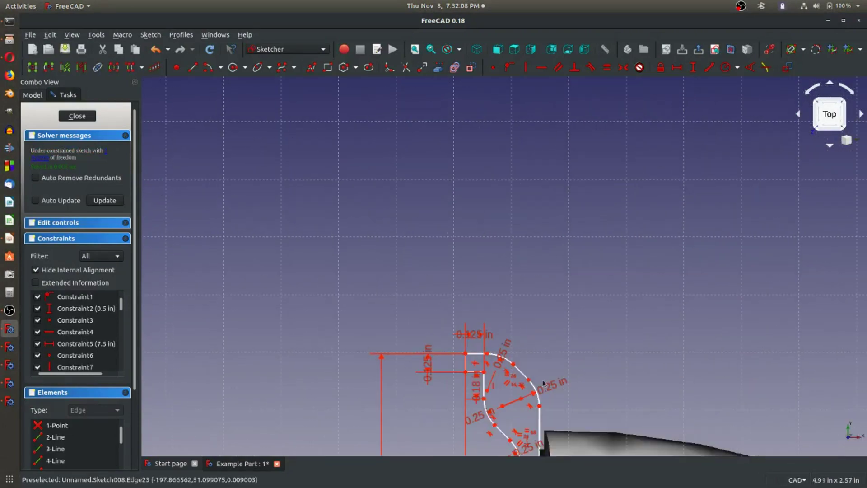
left_click(606, 67)
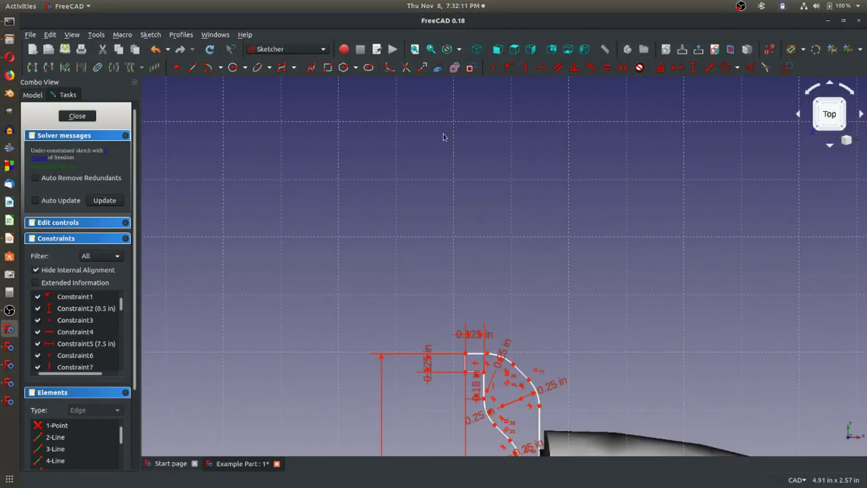
left_click(65, 49)
Align the free end of the lower outer arc vertically with the matching end of the upper outer arc.
scroll(500, 345, "down", 15)
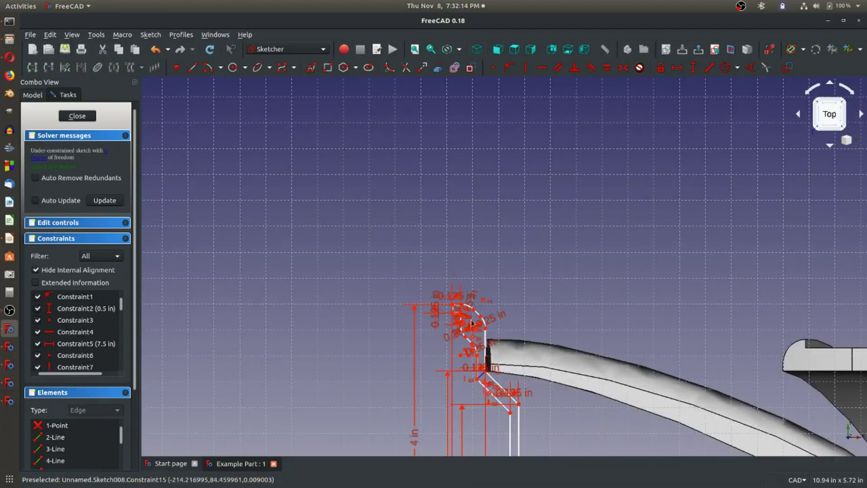
scroll(500, 346, "up", 15)
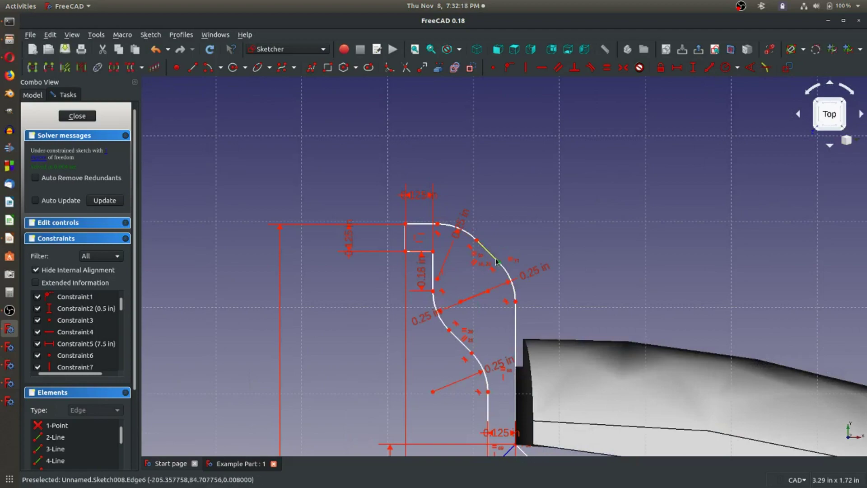
scroll(501, 268, "down", 8)
scroll(507, 410, "up", 5)
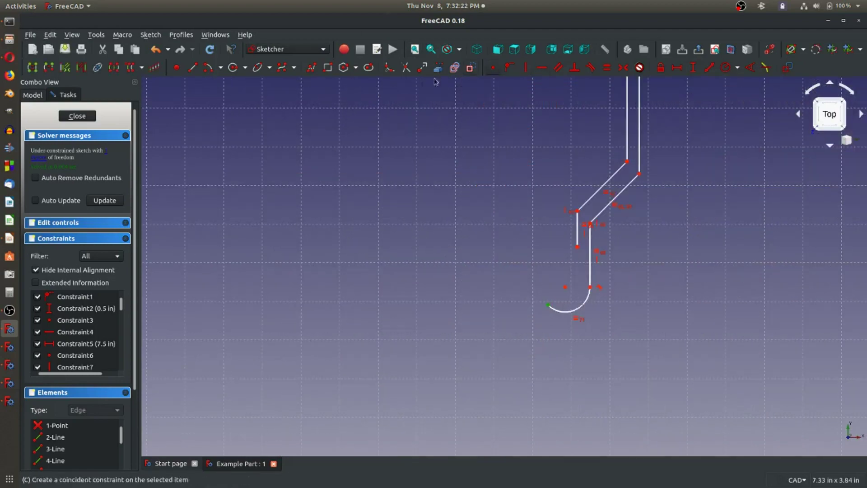
left_click(526, 70)
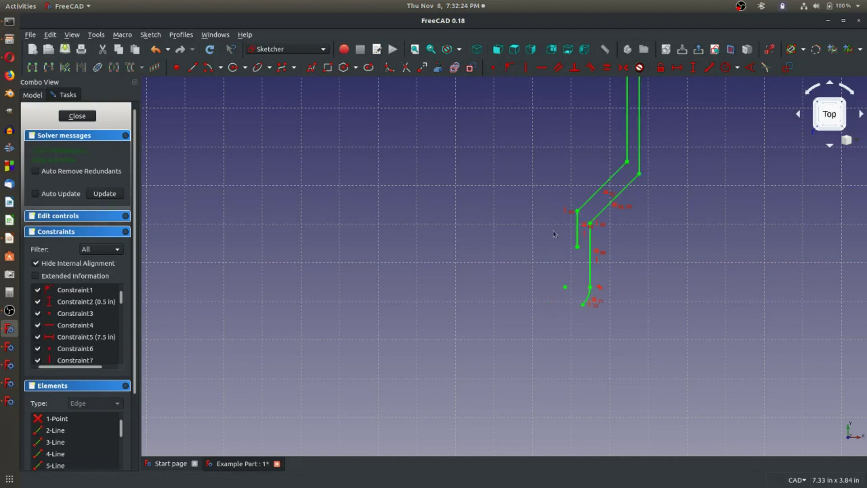
Draw an arc from the lower end of the inner lowest vertical line and make it tangent to that line.
left_click(209, 71)
left_click(547, 254)
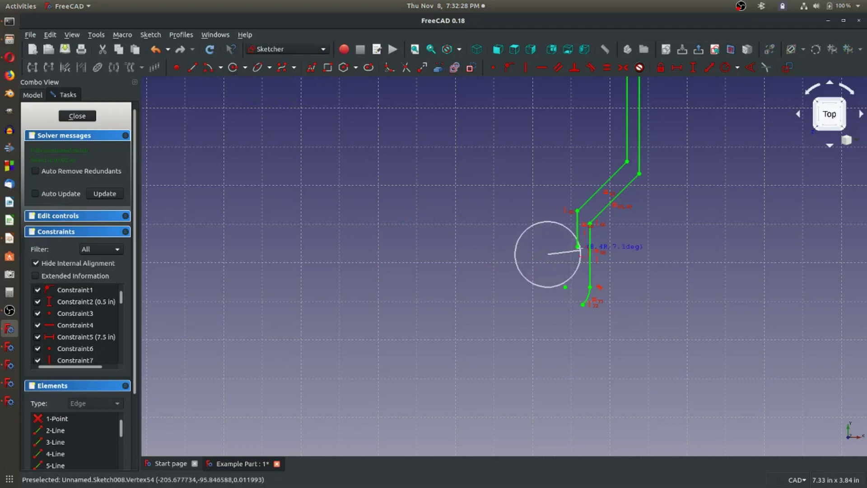
left_click(577, 247)
left_click(545, 284)
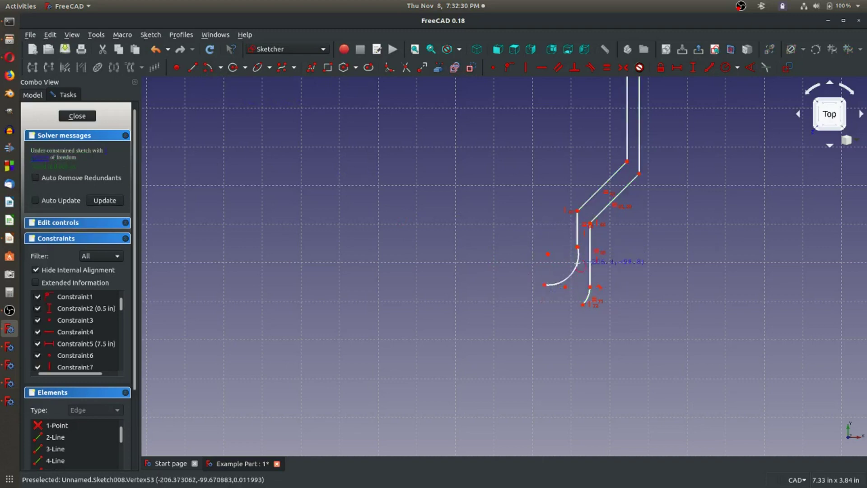
left_click(578, 264)
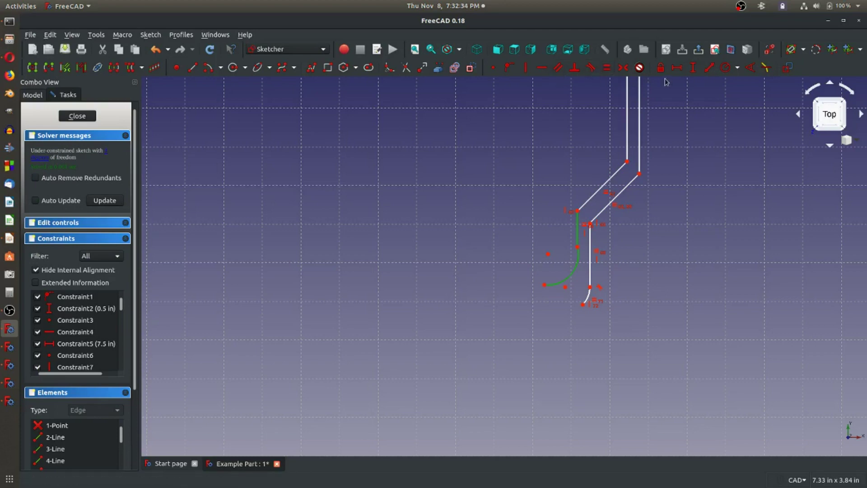
left_click(590, 67)
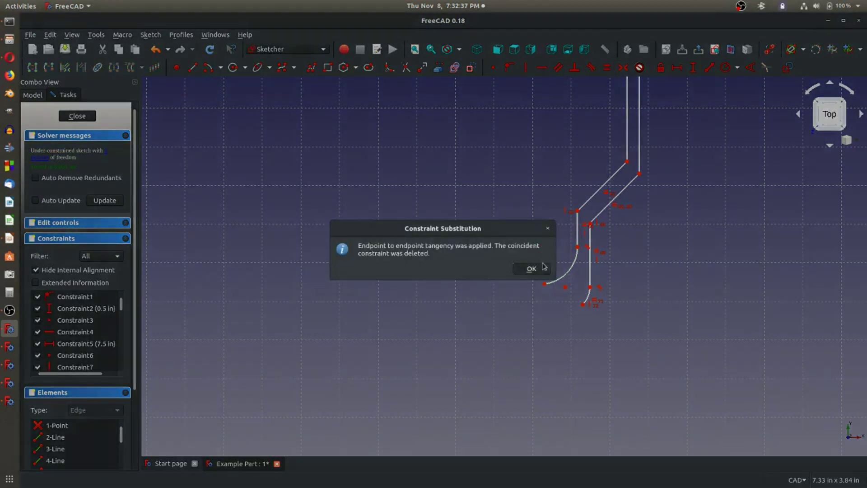
left_click(544, 266)
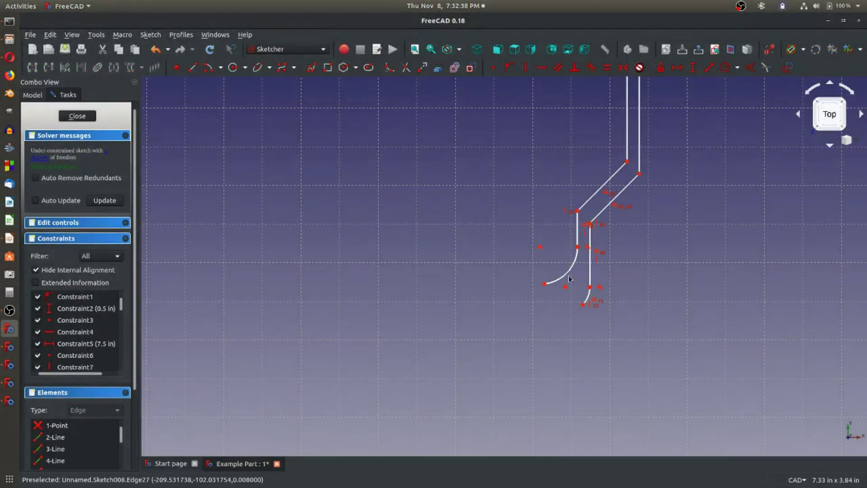
Constrain the lower inner arc equal in radius to the matching 0.25 in inner arc of the upper half.
scroll(571, 262, "down", 5)
scroll(573, 257, "down", 2)
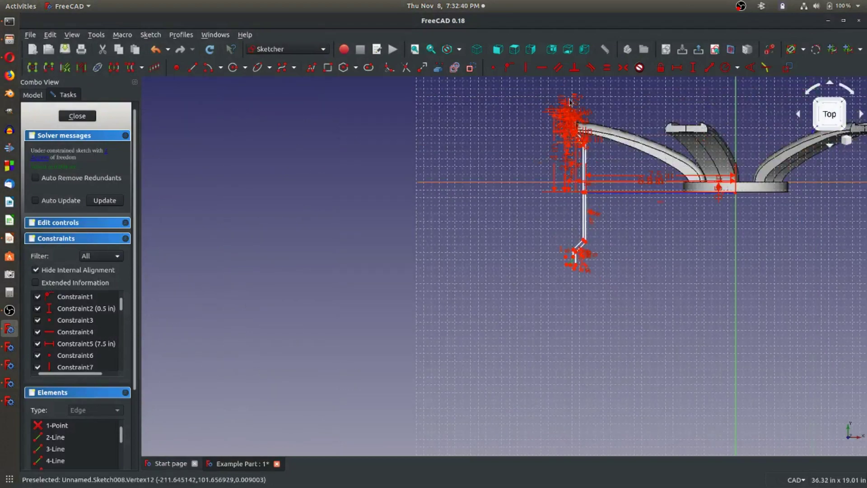
scroll(575, 251, "up", 8)
scroll(578, 163, "up", 3)
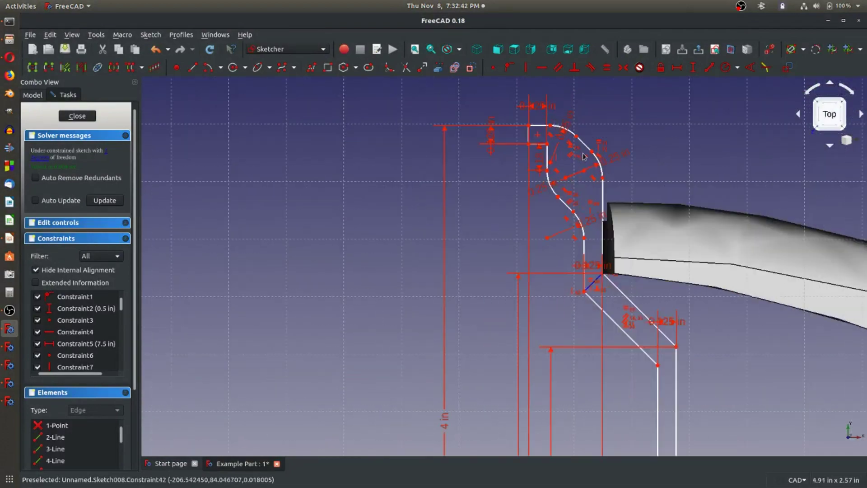
left_click(580, 224)
left_click(607, 67)
Align the free end of the lower inner arc vertically with the matching end of the upper inner arc.
scroll(572, 214, "down", 5)
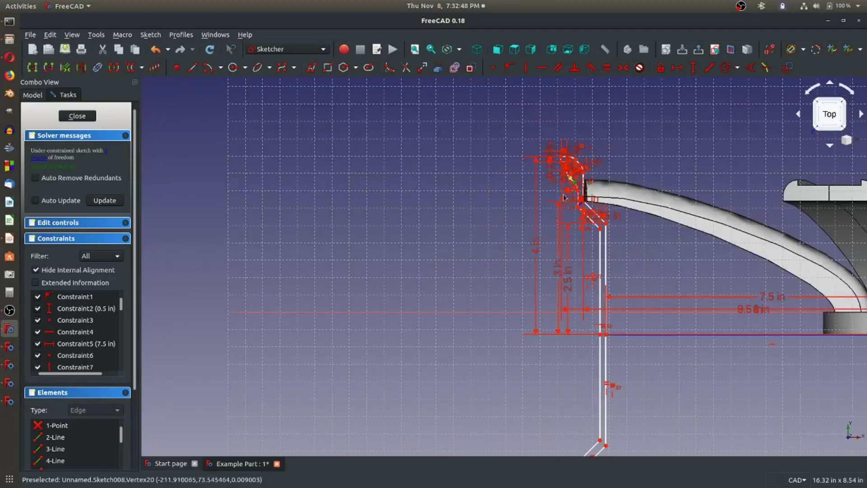
scroll(559, 379, "down", 4)
scroll(560, 414, "up", 2)
left_click(563, 410)
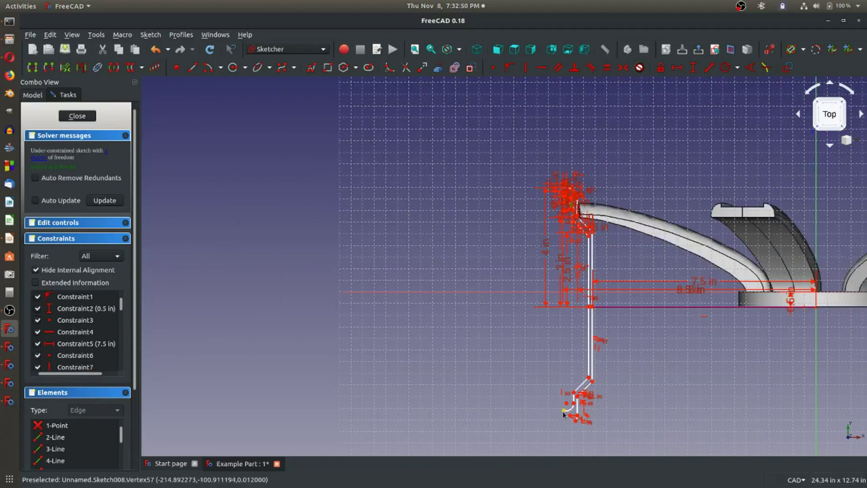
left_click(528, 68)
Draw a short diagonal line from the free end of the lower outer arc and make it tangent to the arc.
scroll(565, 240, "up", 5)
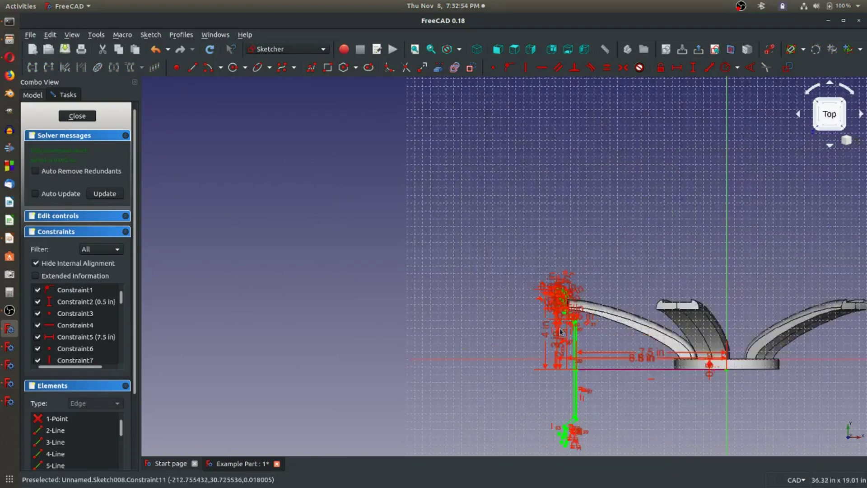
scroll(581, 200, "up", 3)
scroll(582, 197, "down", 3)
scroll(576, 377, "down", 2)
scroll(574, 408, "up", 2)
scroll(578, 409, "up", 2)
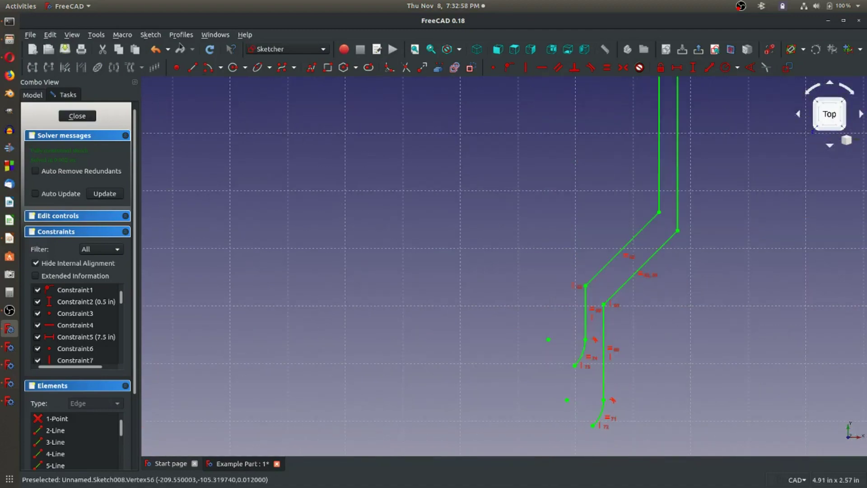
left_click(192, 68)
scroll(596, 350, "down", 2)
left_click(551, 420)
left_click(579, 410)
left_click(598, 393)
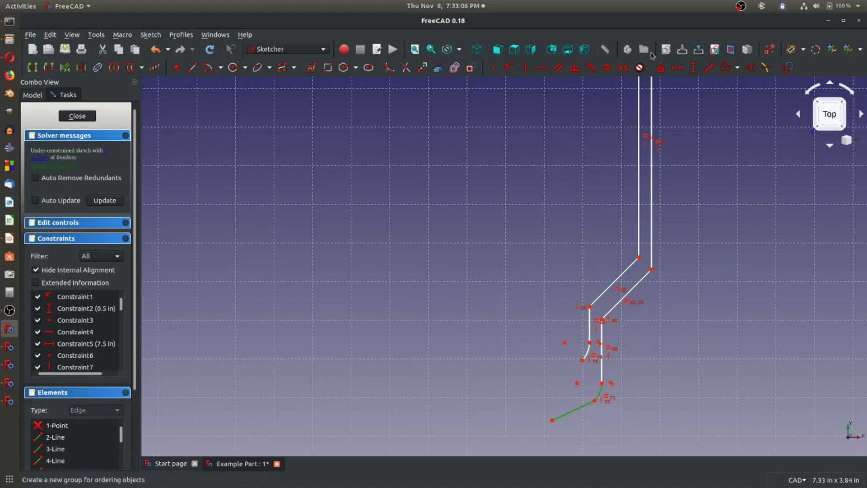
left_click(590, 67)
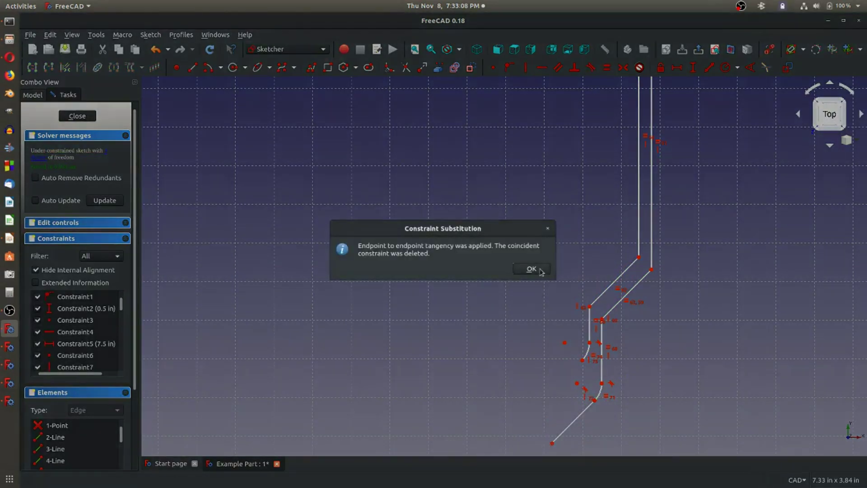
left_click(531, 268)
Align the free end of the short outer diagonal vertically with the upper end of the matching diagonal in the upper half.
scroll(550, 286, "down", 5)
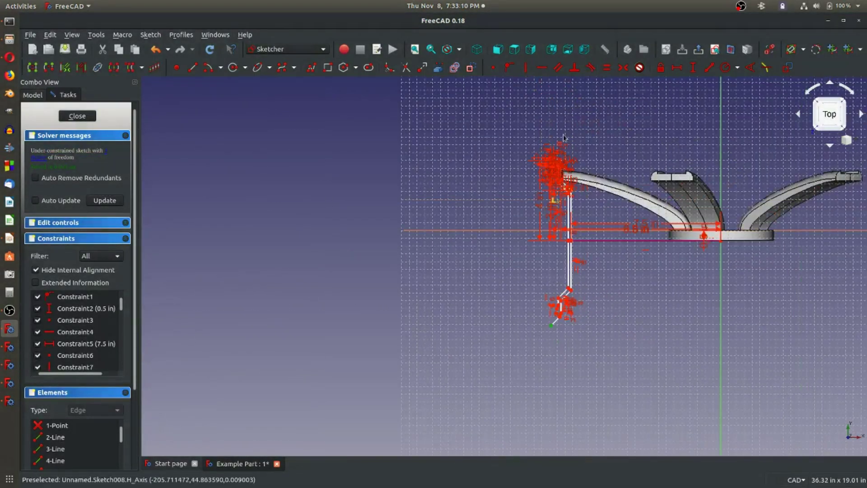
scroll(563, 135, "up", 5)
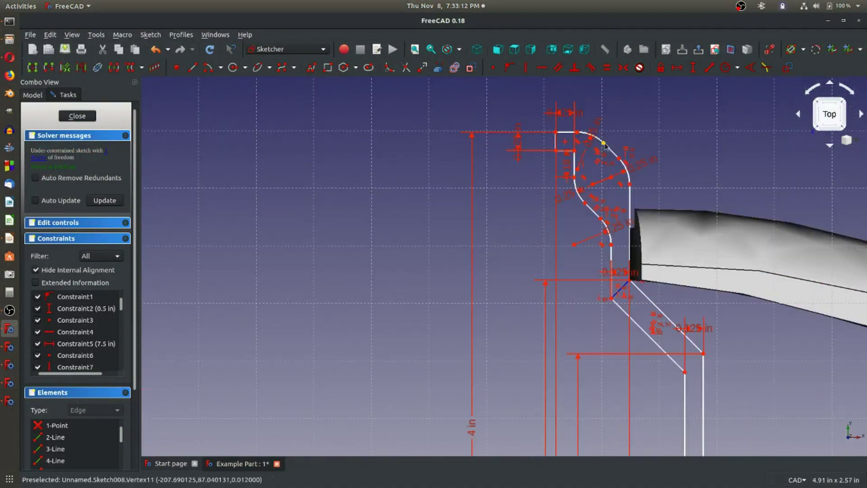
left_click(529, 67)
Draw a short diagonal line from the free end of the lower inner arc and make it tangent to the arc.
scroll(578, 176, "down", 2)
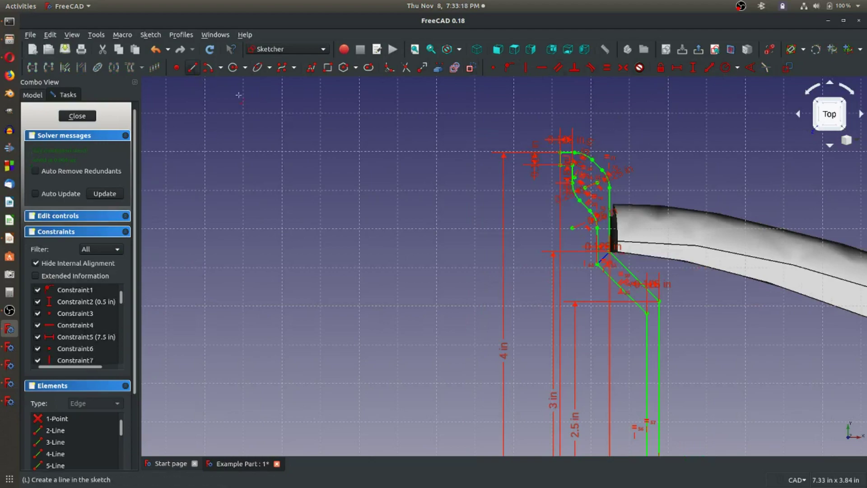
scroll(564, 284, "down", 4)
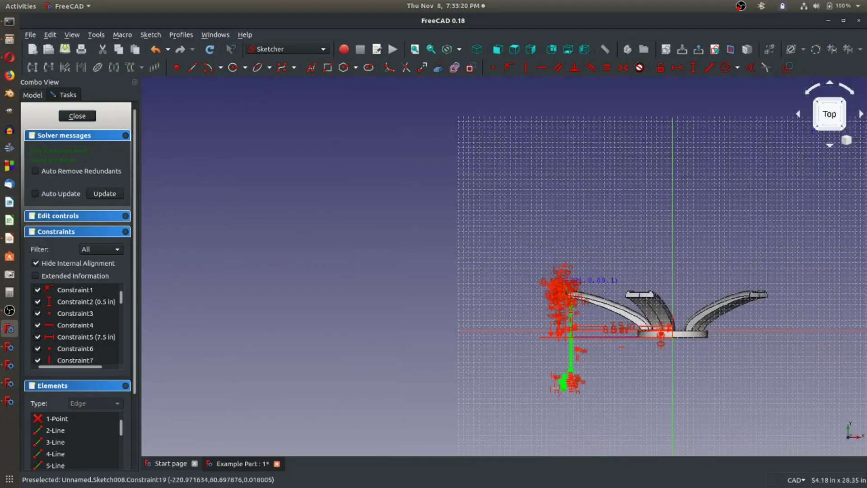
scroll(562, 381, "up", 5)
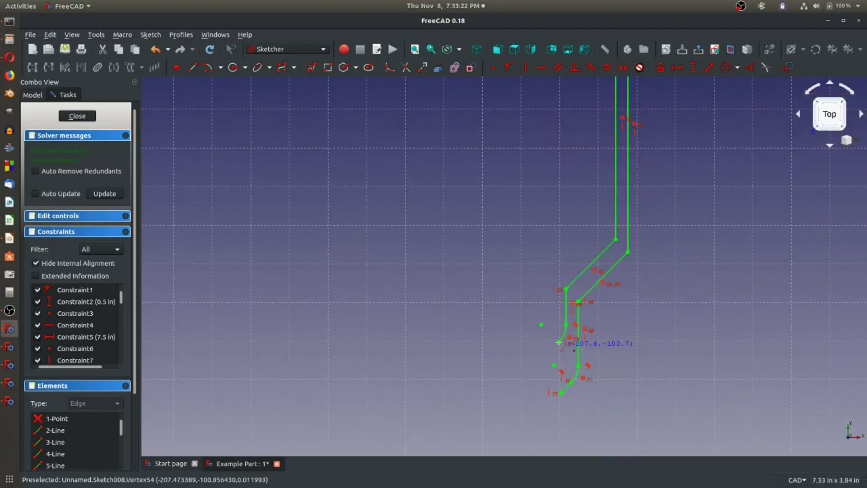
left_click(559, 343)
left_click(539, 363)
left_click(551, 353)
left_click(591, 67)
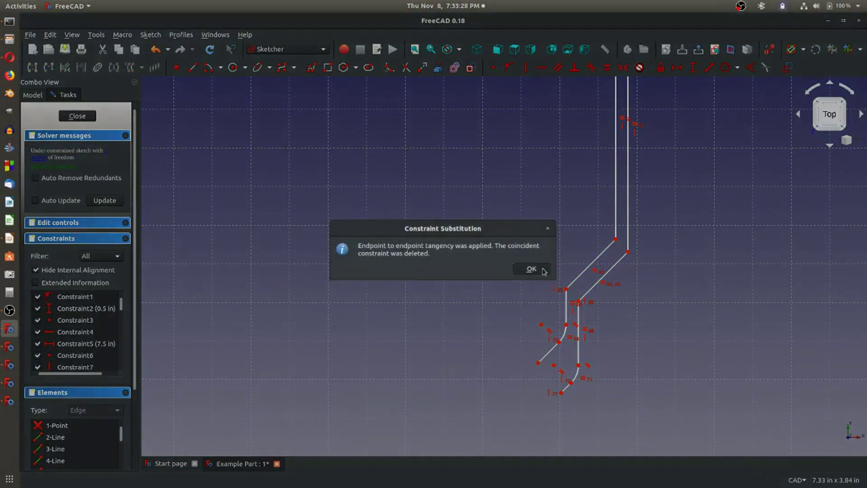
left_click(531, 269)
Align the free end of the short inner diagonal vertically with the upper end of the matching inner diagonal in the upper half.
scroll(531, 376, "down", 5)
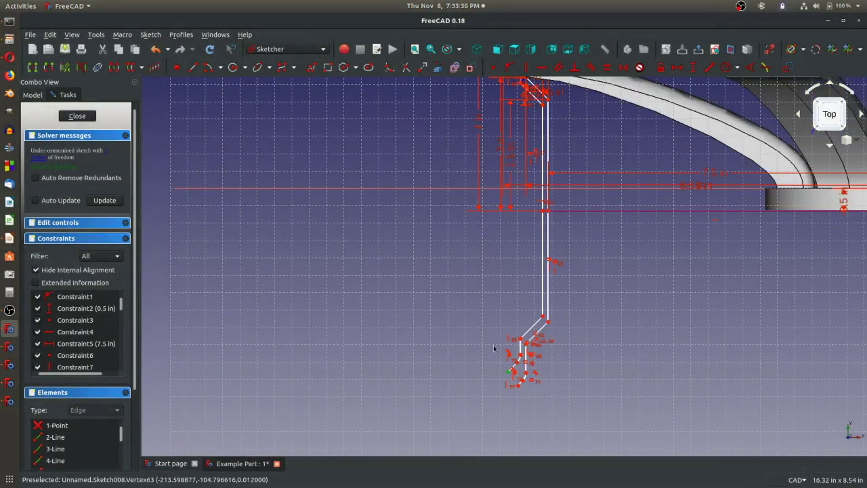
scroll(498, 254, "up", 5)
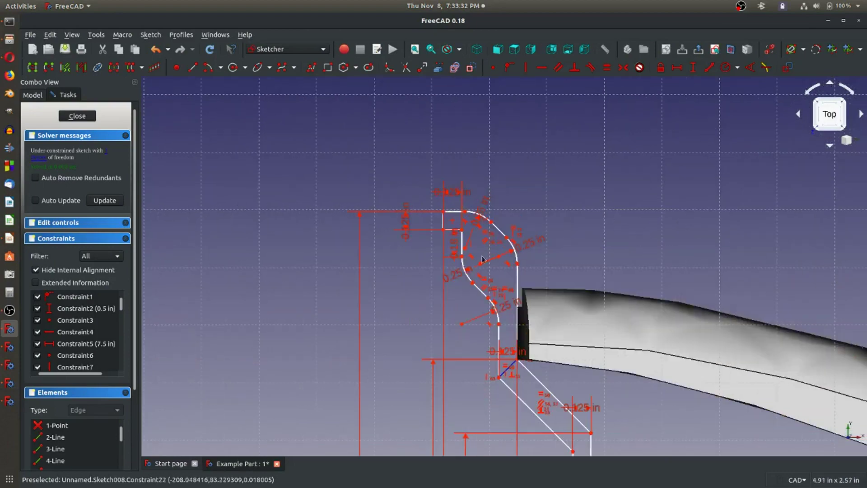
left_click(525, 67)
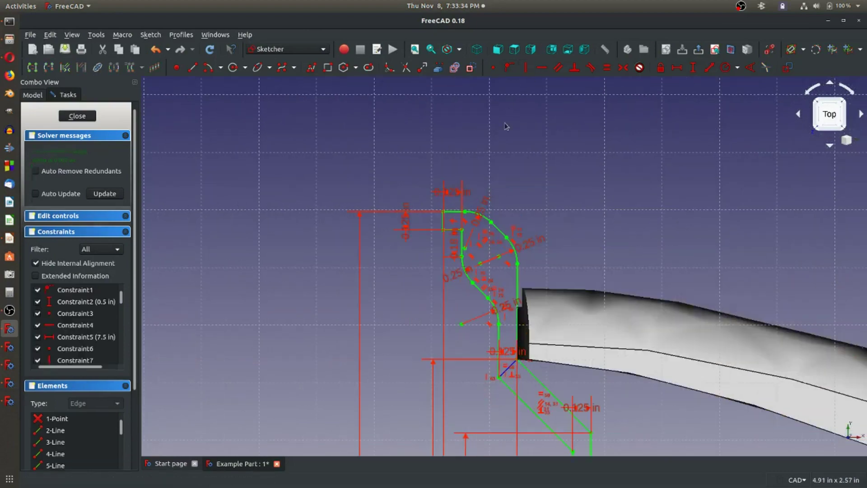
Draw an arc from the free end of the lower short outer diagonal and make it tangent to that diagonal.
scroll(457, 216, "down", 5)
scroll(449, 355, "down", 3)
scroll(464, 277, "up", 10)
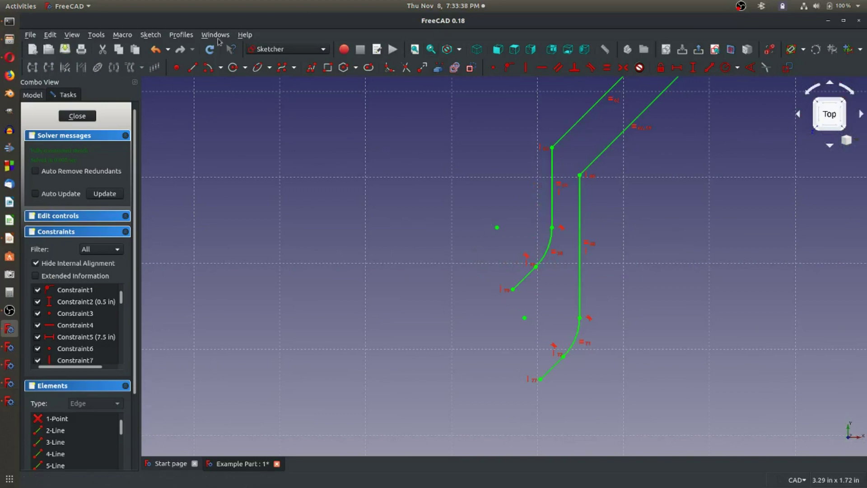
left_click(207, 73)
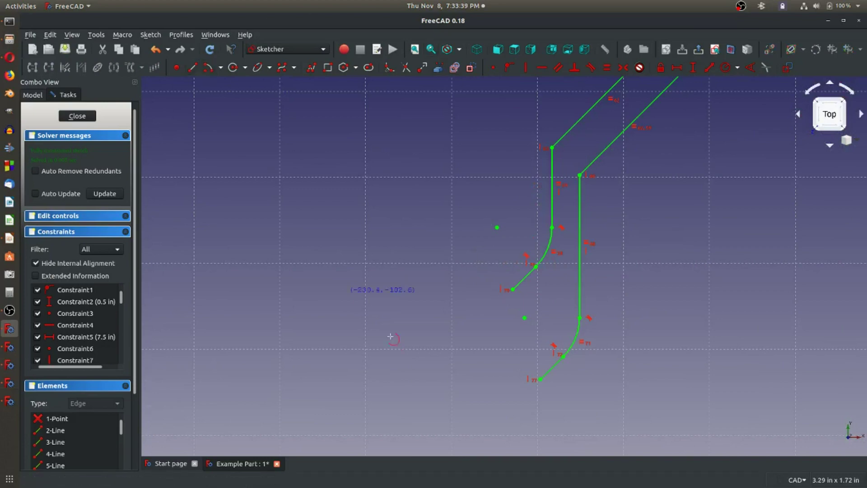
right_click(541, 380)
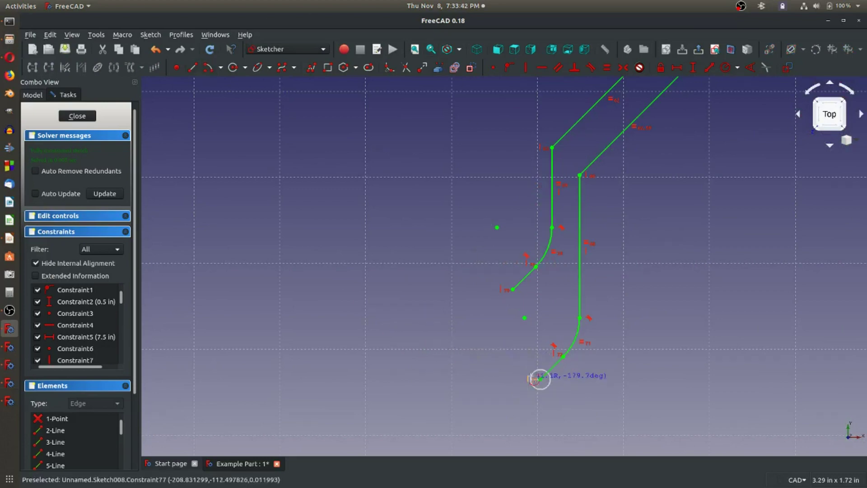
left_click(488, 358)
left_click(540, 379)
left_click(487, 409)
left_click(553, 370)
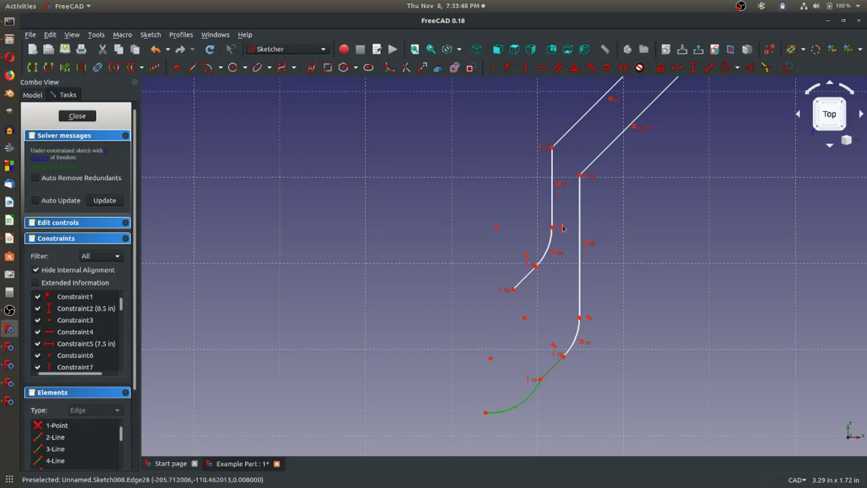
left_click(590, 67)
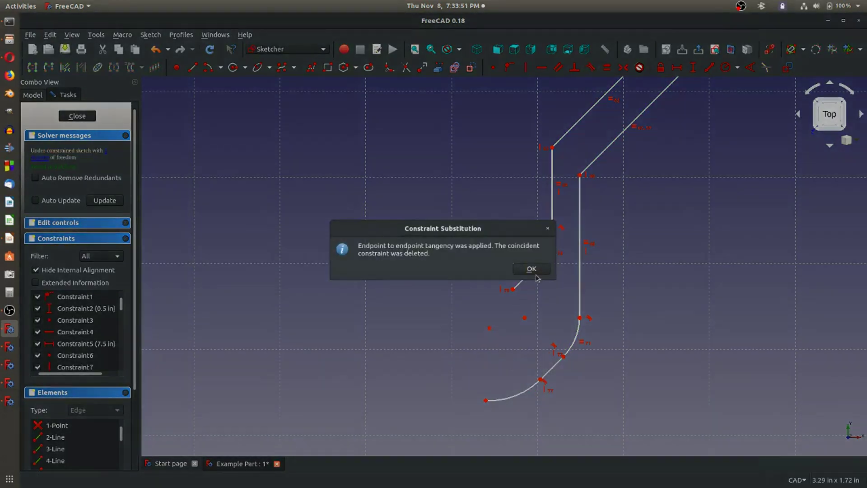
left_click(533, 271)
Make the new lower outer end arc equal to the matching arc at the tip of the upper half.
scroll(503, 401, "down", 5)
scroll(523, 165, "up", 7)
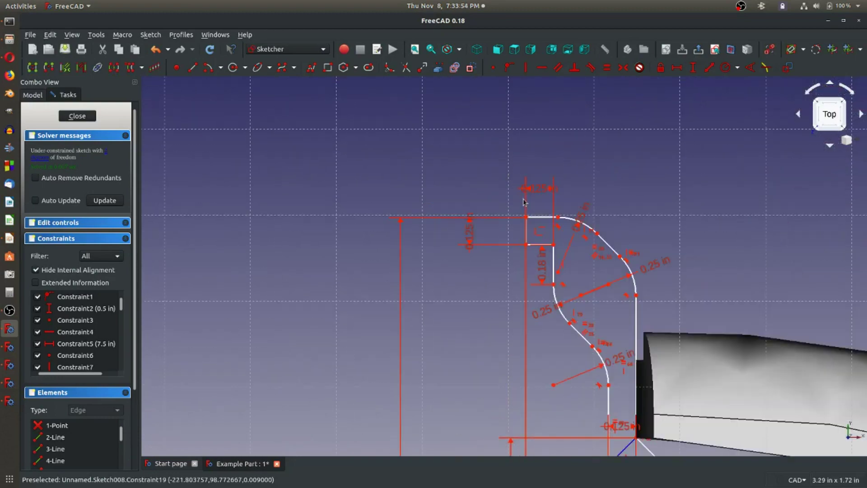
left_click(582, 224)
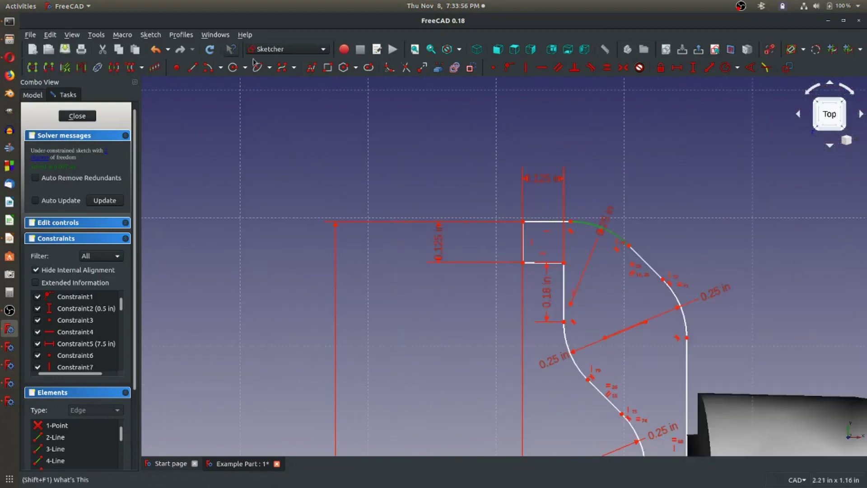
left_click(604, 74)
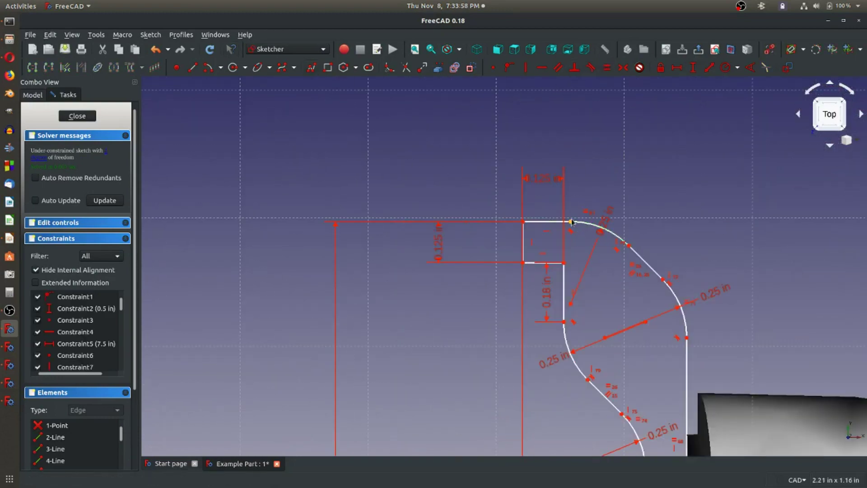
Align the free end of the lower outer end arc vertically with the end of the matching upper arc.
scroll(567, 271, "down", 10)
scroll(565, 385, "up", 7)
left_click(585, 395)
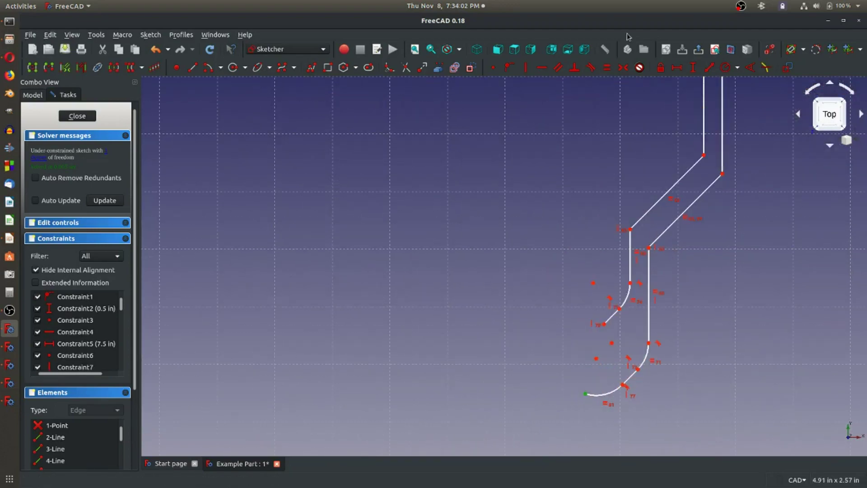
left_click(523, 69)
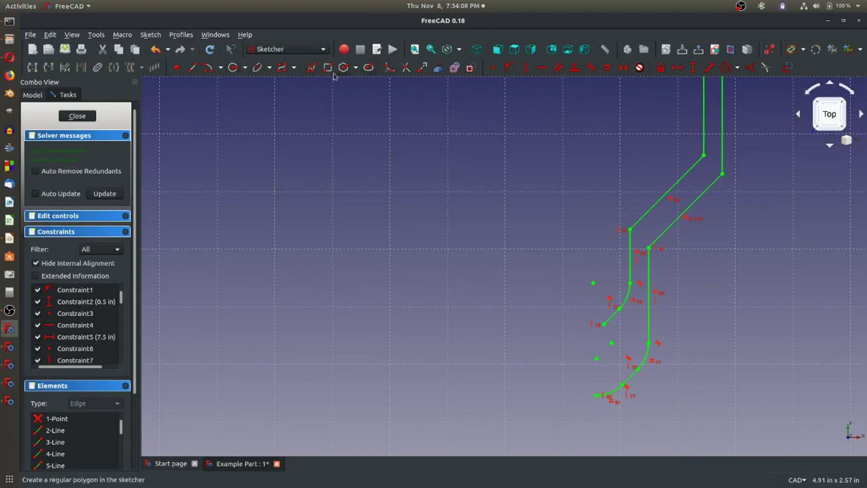
Draw an arc from the free end of the lower short inner diagonal and make it tangent to that diagonal.
left_click(578, 316)
left_click(604, 323)
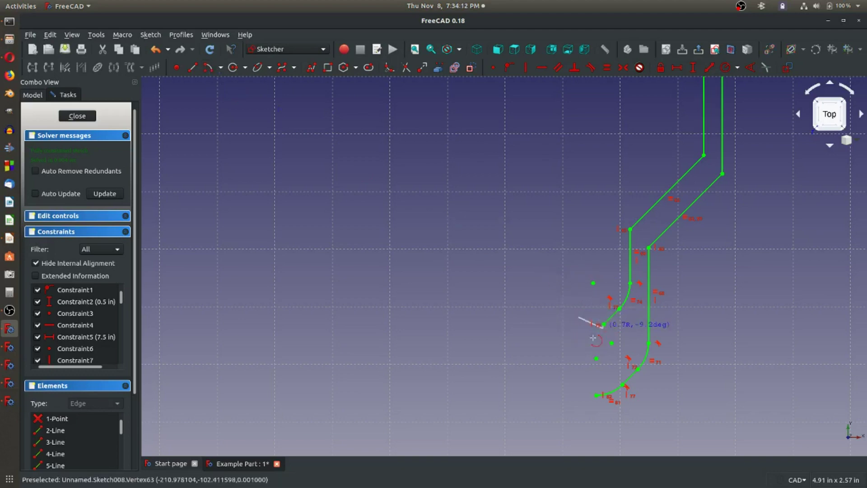
left_click(572, 343)
left_click(597, 342)
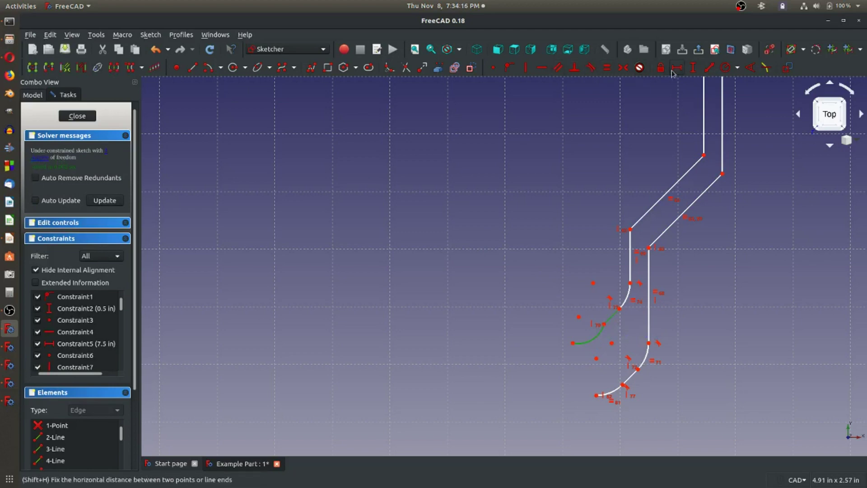
left_click(590, 67)
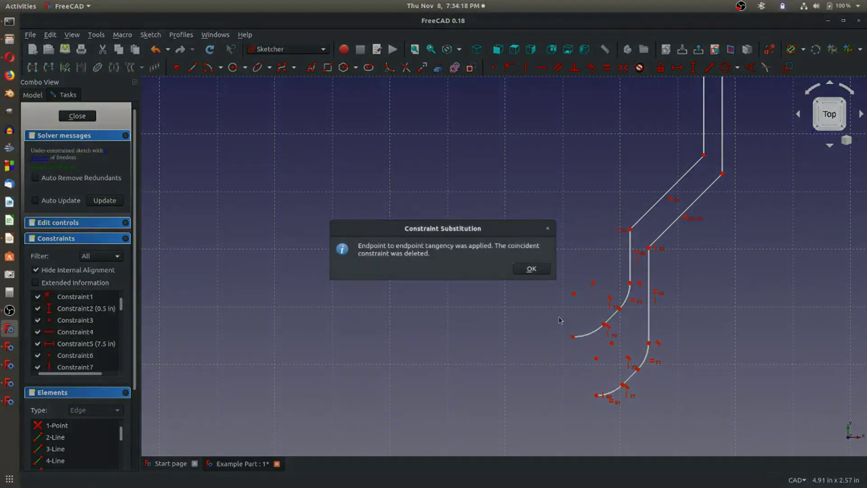
left_click(531, 261)
scroll(570, 367, "up", 6)
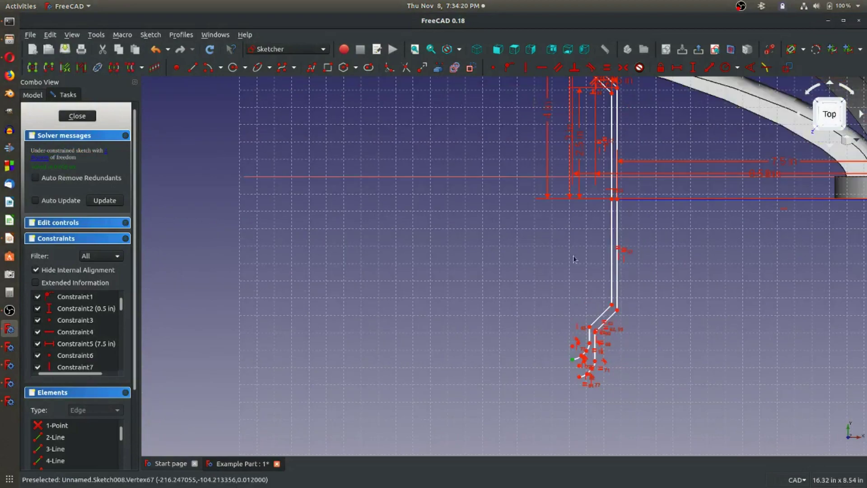
scroll(604, 129, "down", 8)
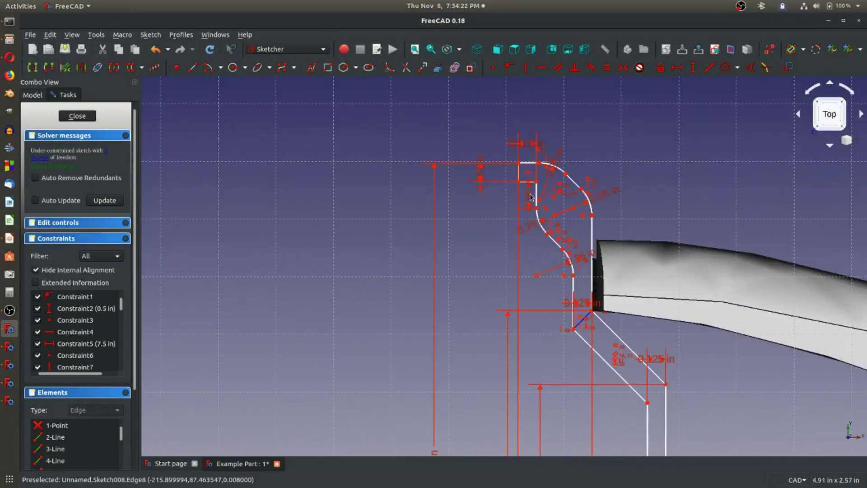
scroll(533, 190, "up", 2)
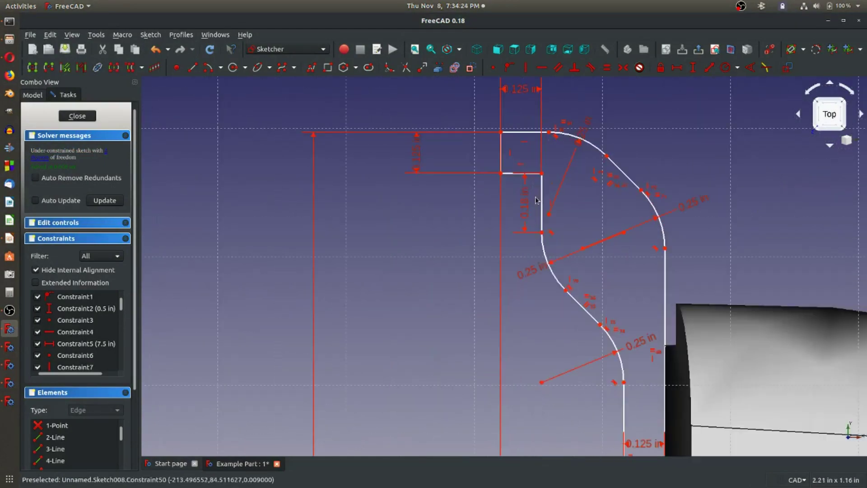
scroll(536, 199, "down", 12)
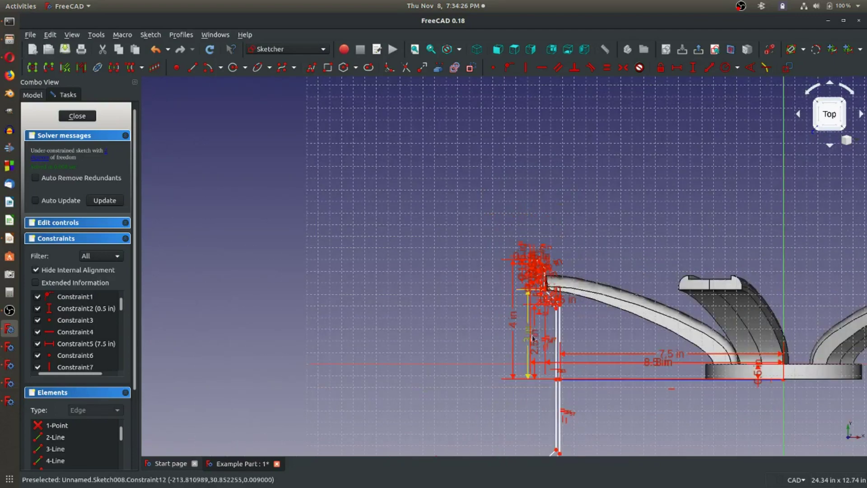
scroll(532, 405, "up", 9)
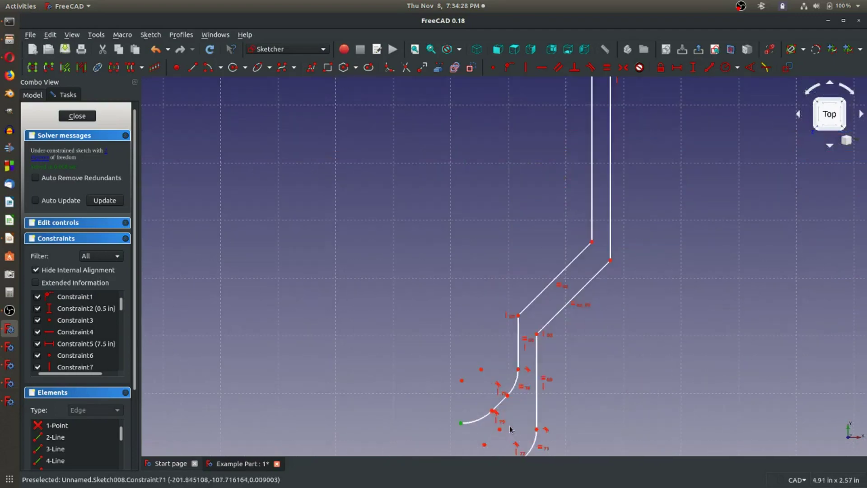
key("Escape")
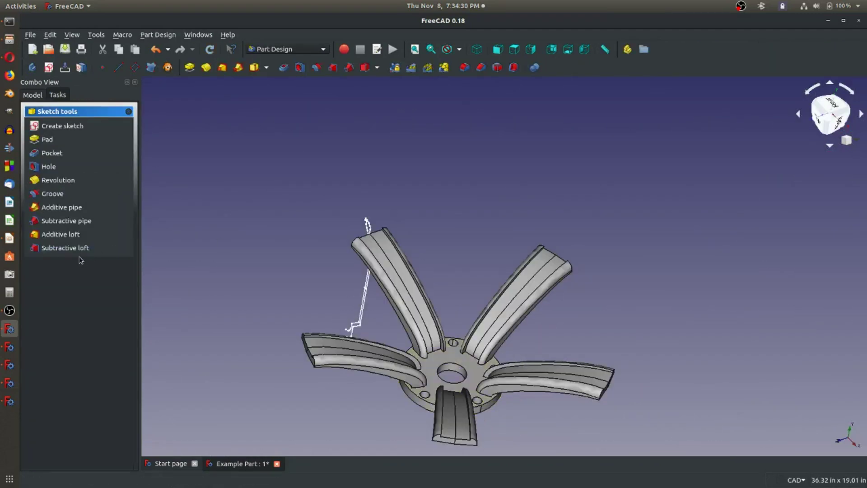
left_click(33, 94)
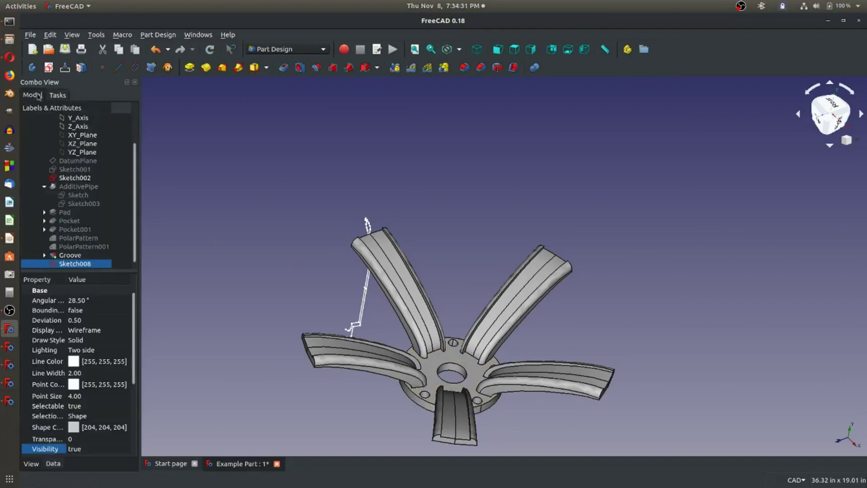
double_click(85, 265)
Draw a short horizontal line outward from the free end of the lower outer end arc.
scroll(401, 394, "up", 10)
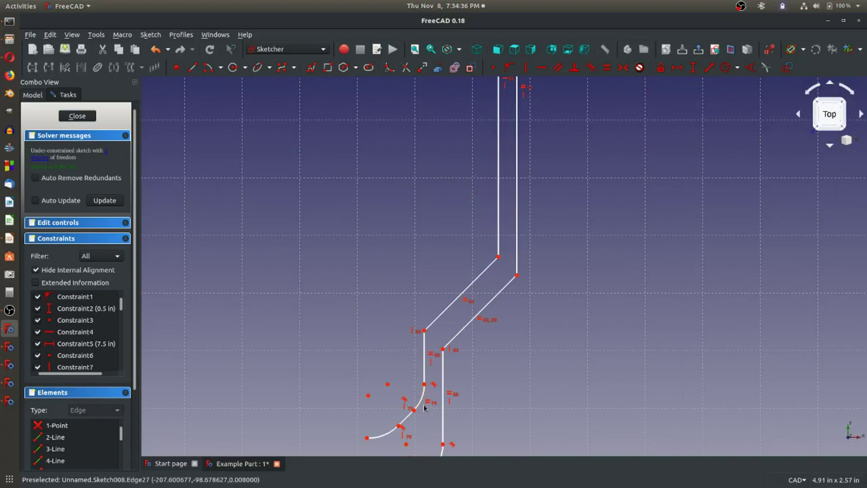
scroll(425, 408, "down", 5)
scroll(406, 216, "up", 5)
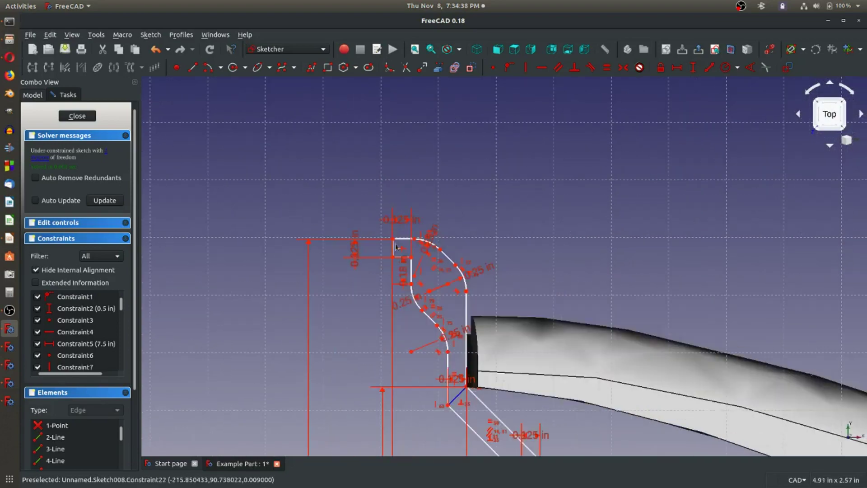
scroll(396, 246, "down", 10)
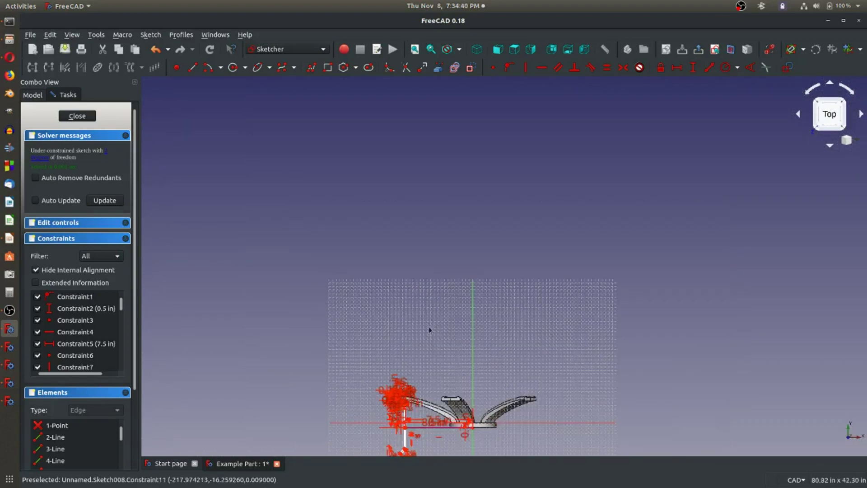
scroll(406, 399, "up", 10)
scroll(477, 388, "up", 3)
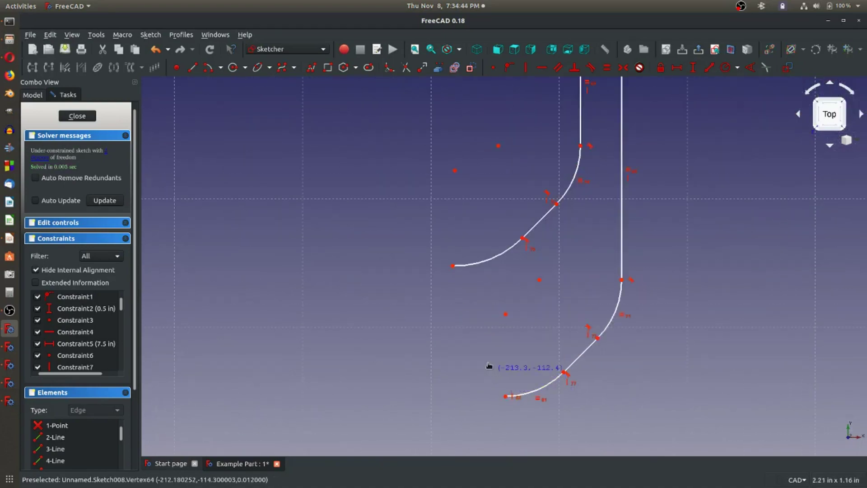
left_click(208, 68)
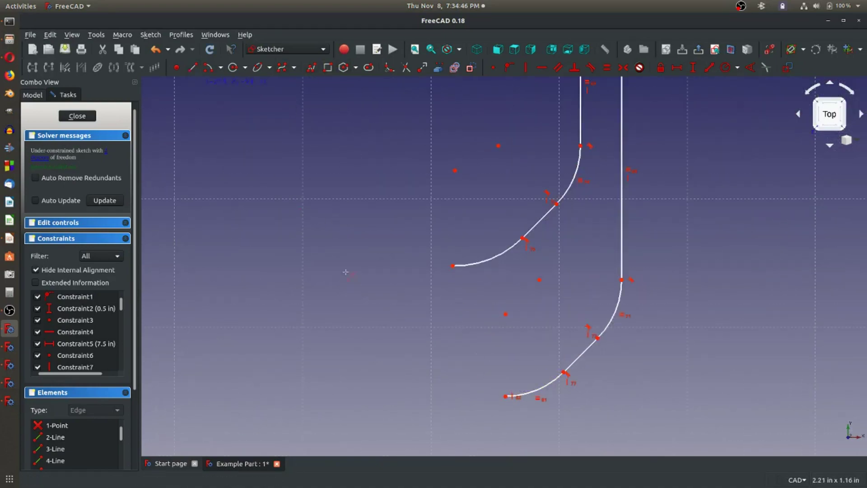
left_click(505, 396)
left_click(460, 397)
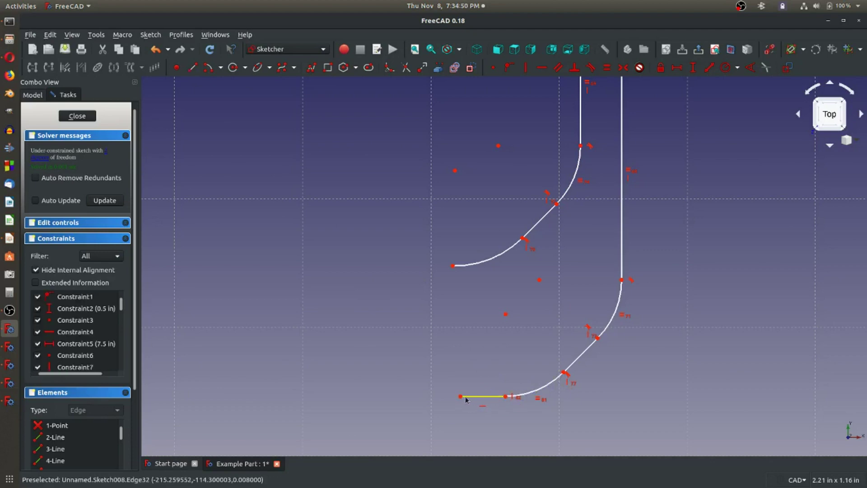
Make the short horizontal line at the lower tip equal to the matching horizontal line at the upper tip.
scroll(476, 223, "down", 10)
scroll(477, 222, "up", 10)
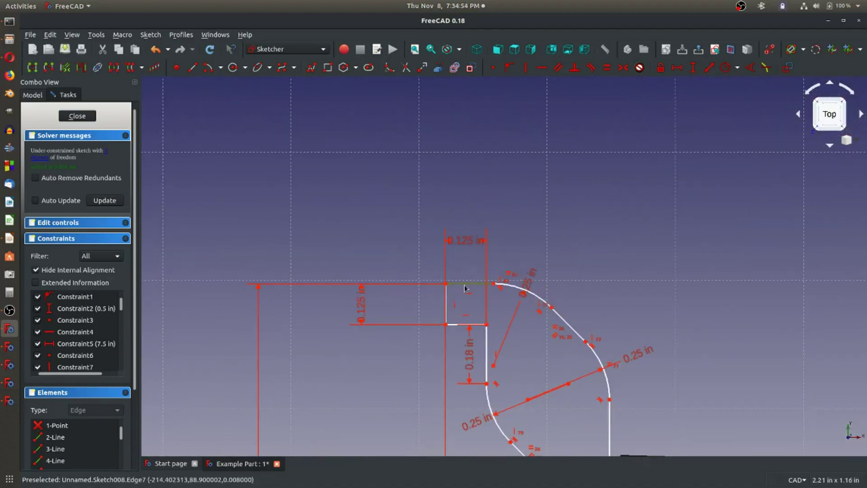
left_click(606, 67)
key("Escape")
Delete the arc attached to the end of the lower short inner diagonal.
scroll(484, 361, "down", 10)
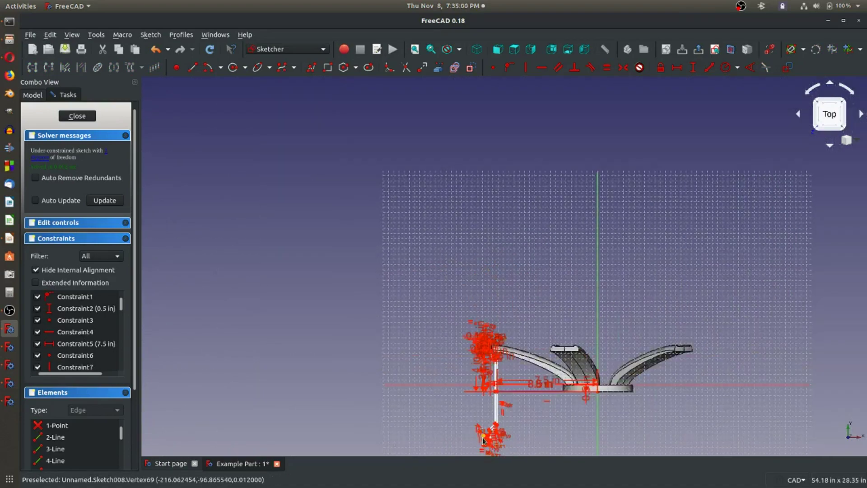
scroll(492, 444, "up", 8)
left_click(500, 432)
key("Delete")
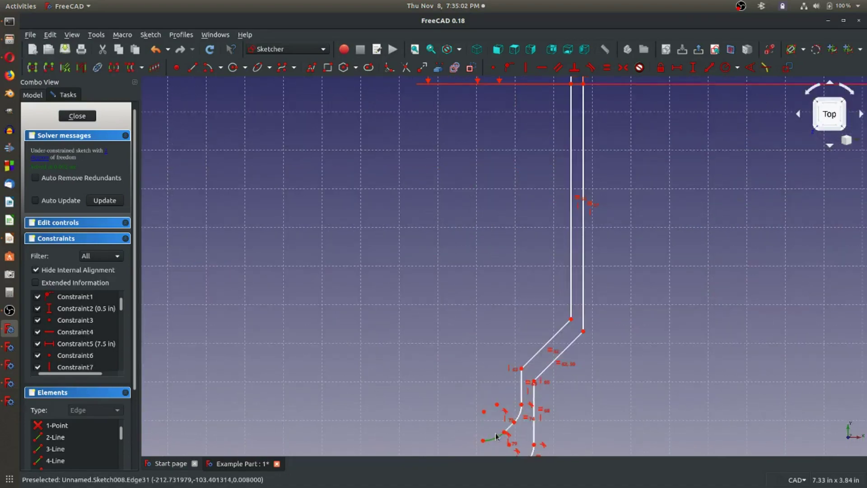
Draw a short vertical line upward from the free end of the lower tip's horizontal line.
scroll(500, 433, "down", 6)
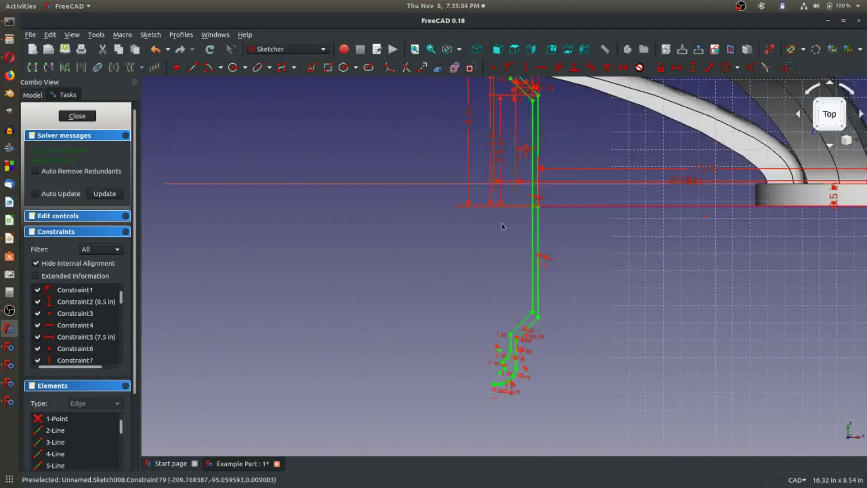
scroll(533, 244, "up", 6)
scroll(534, 243, "up", 3)
left_click(176, 67)
left_click(524, 326)
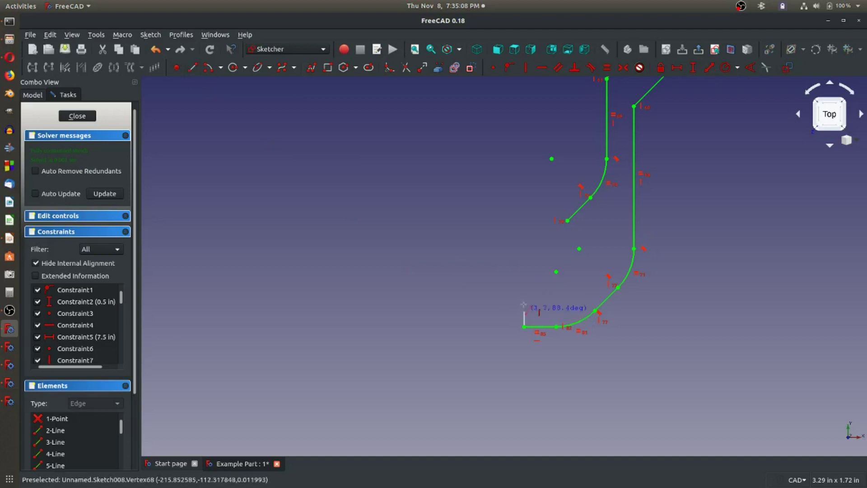
left_click(524, 300)
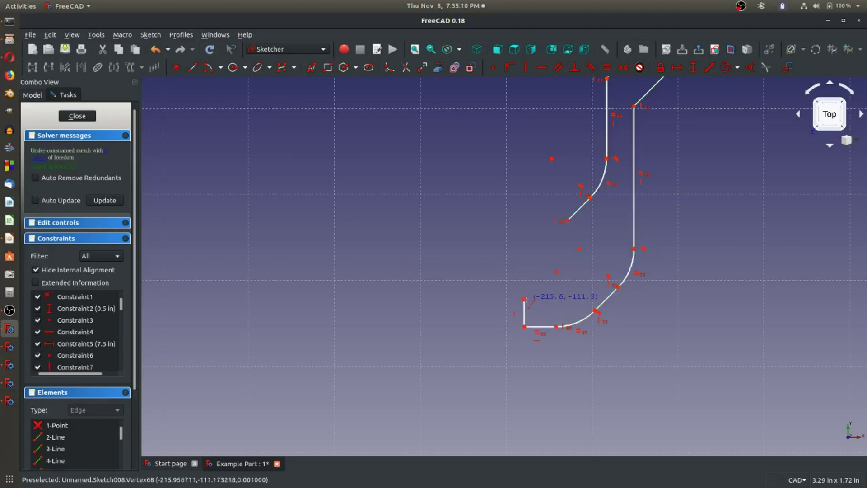
Draw a short line back toward the profile from the top of the short vertical line and constrain it horizontal.
left_click(525, 301)
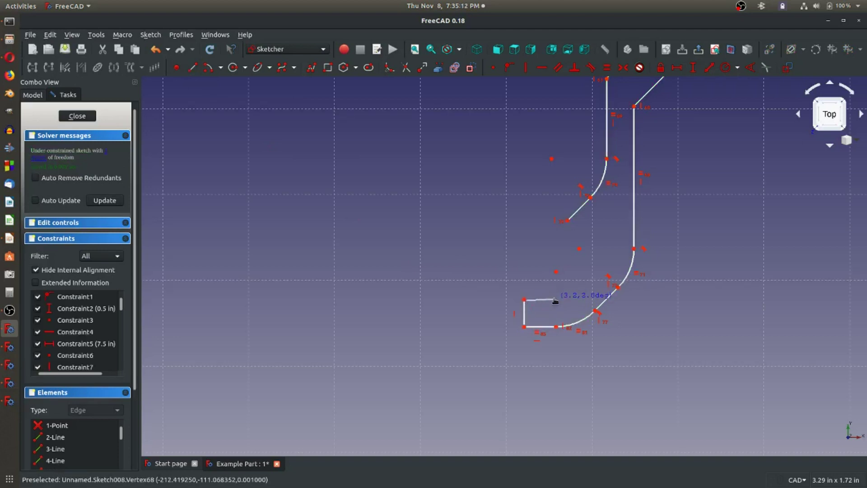
scroll(538, 304, "up", 10)
left_click(435, 290)
left_click(390, 275)
left_click(492, 70)
scroll(485, 159, "down", 5)
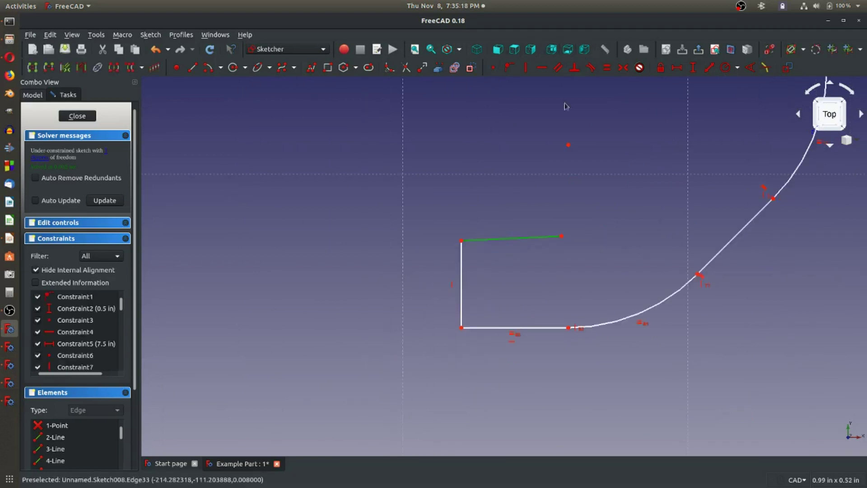
left_click(541, 68)
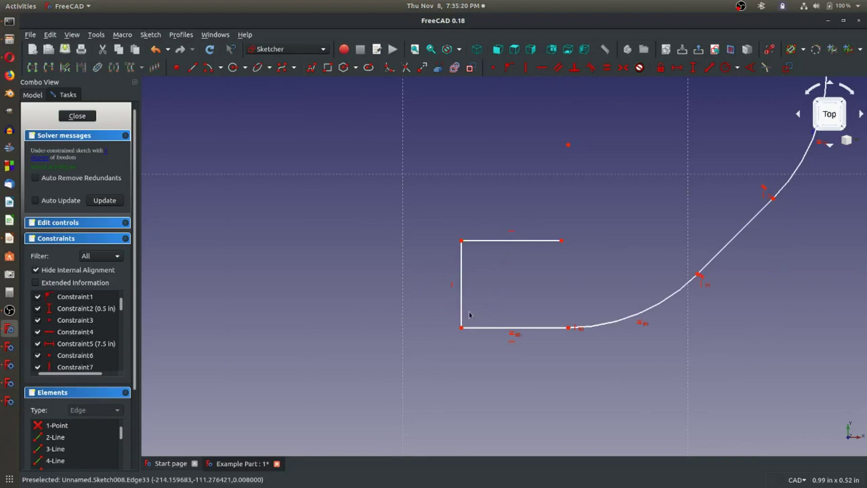
Make the short vertical line at the lower tip equal to the matching vertical line at the upper tip.
scroll(461, 316, "down", 15)
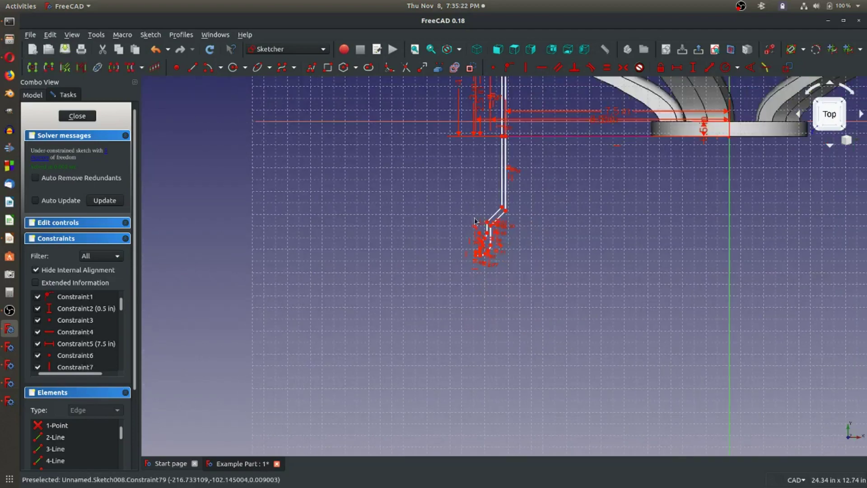
scroll(475, 125, "up", 12)
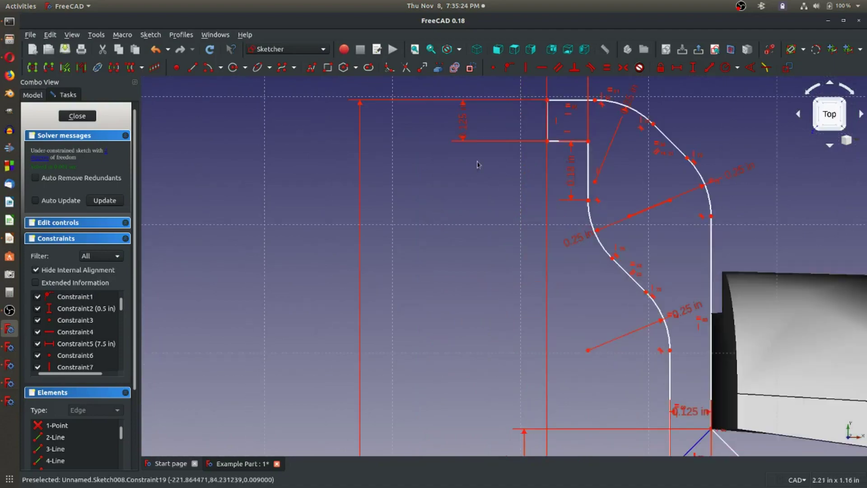
left_click(549, 117)
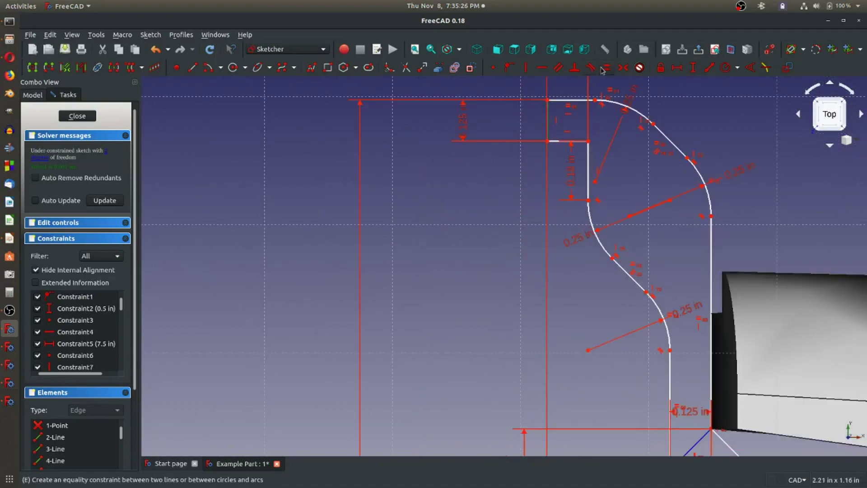
scroll(517, 269, "down", 8)
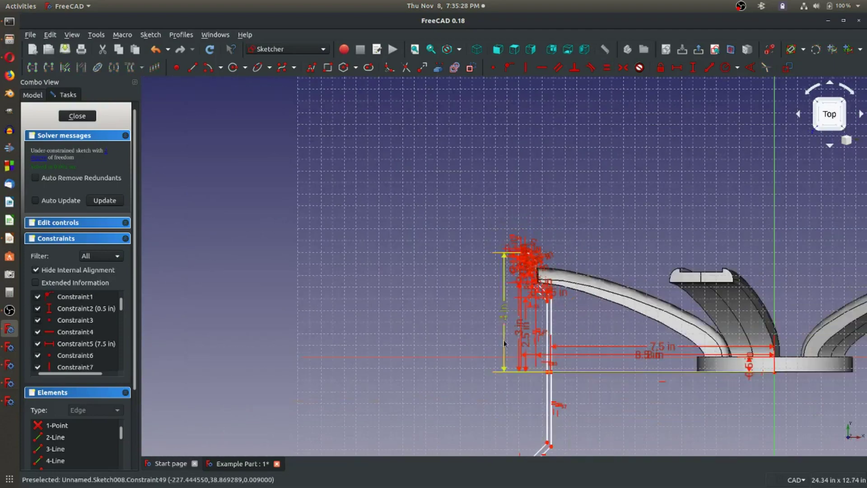
Make the lower tip's inner horizontal line equal to the inner horizontal line of the upper tip.
scroll(504, 341, "down", 2)
scroll(515, 409, "up", 10)
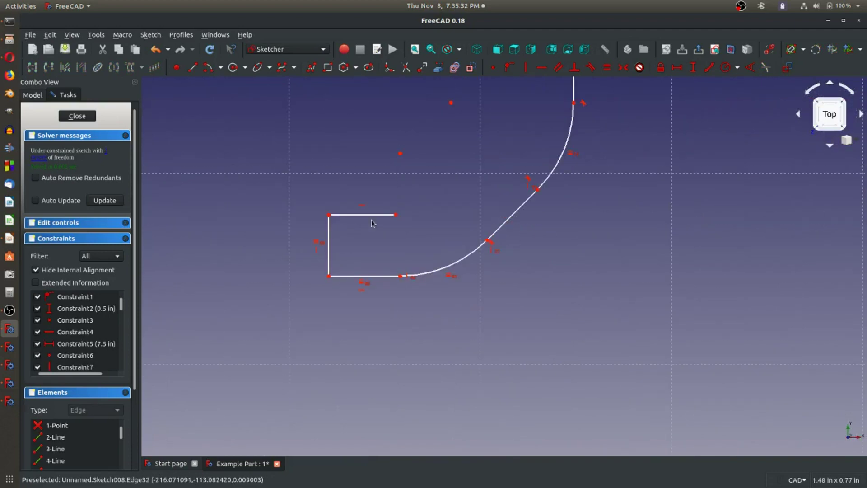
scroll(357, 329, "down", 8)
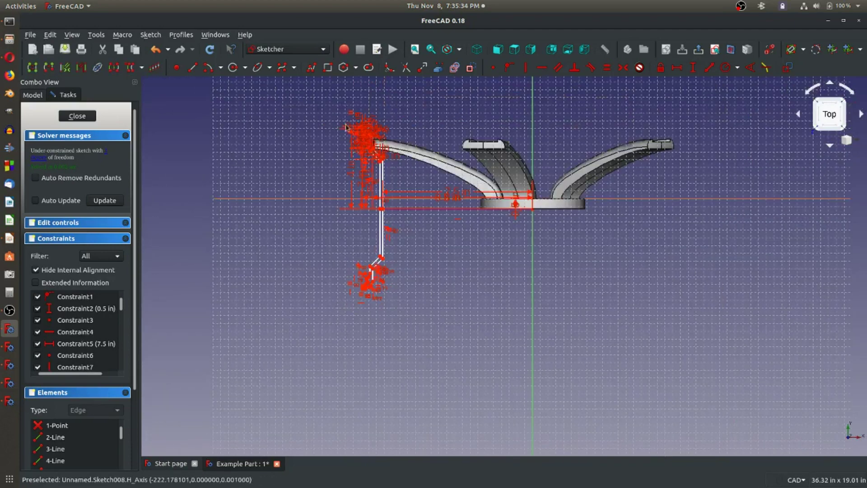
scroll(417, 155, "up", 7)
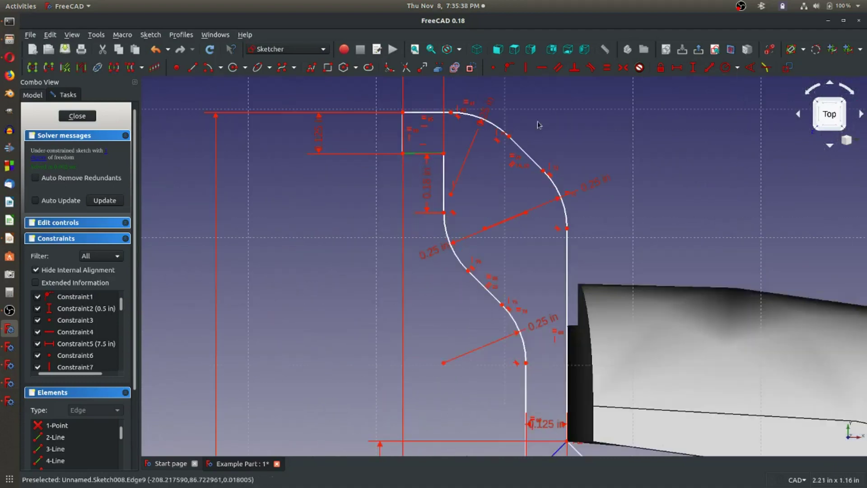
left_click(597, 70)
scroll(518, 359, "down", 8)
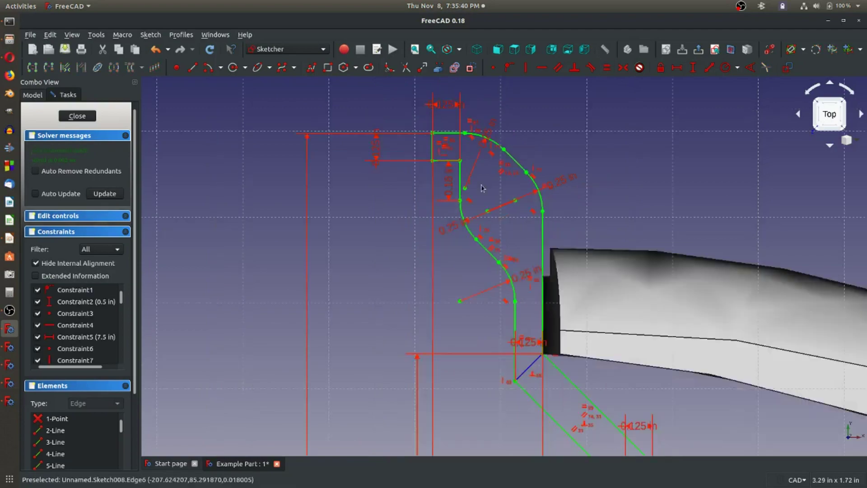
Compare the inner arc and vertical line at the upper lip with the open gap in the lower profile.
scroll(518, 358, "up", 3)
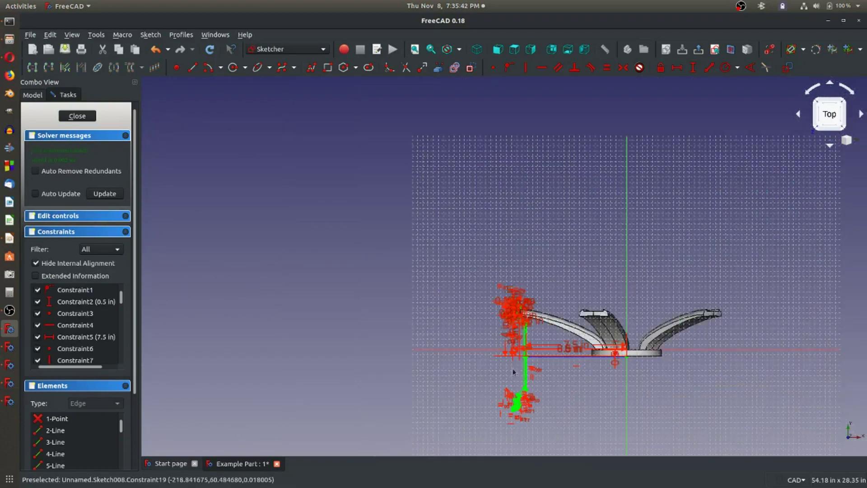
scroll(518, 407, "up", 10)
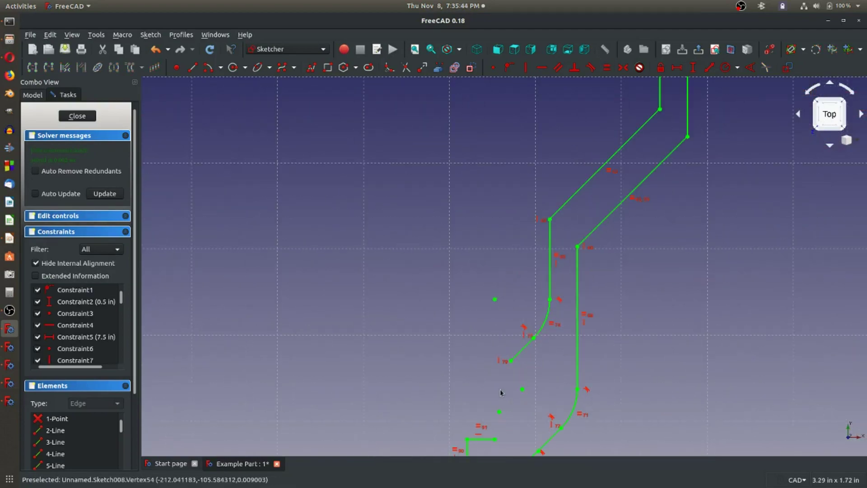
scroll(504, 351, "down", 6)
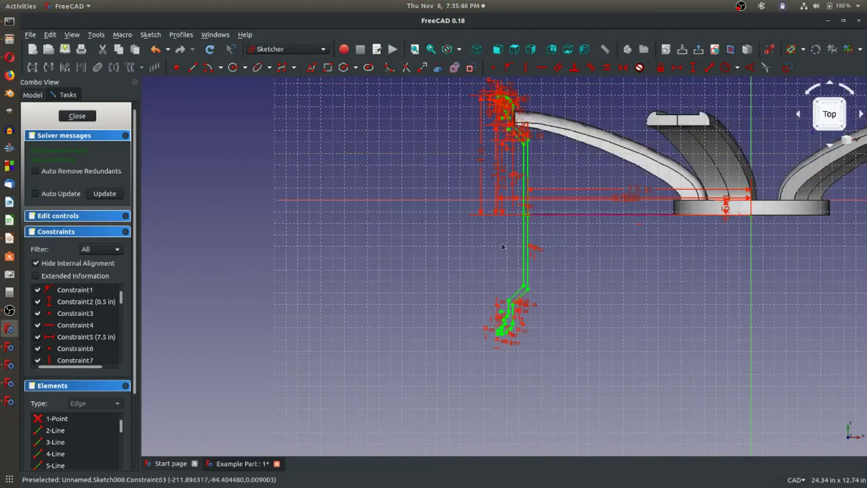
scroll(495, 112, "up", 3)
scroll(495, 113, "up", 1)
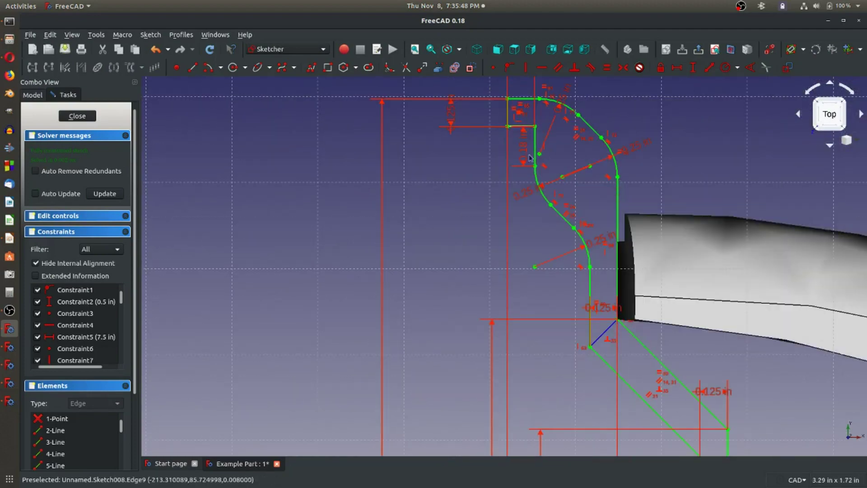
scroll(516, 212, "down", 3)
scroll(516, 212, "down", 1)
scroll(532, 432, "down", 2)
scroll(495, 364, "up", 2)
scroll(481, 141, "down", 2)
scroll(481, 141, "up", 15)
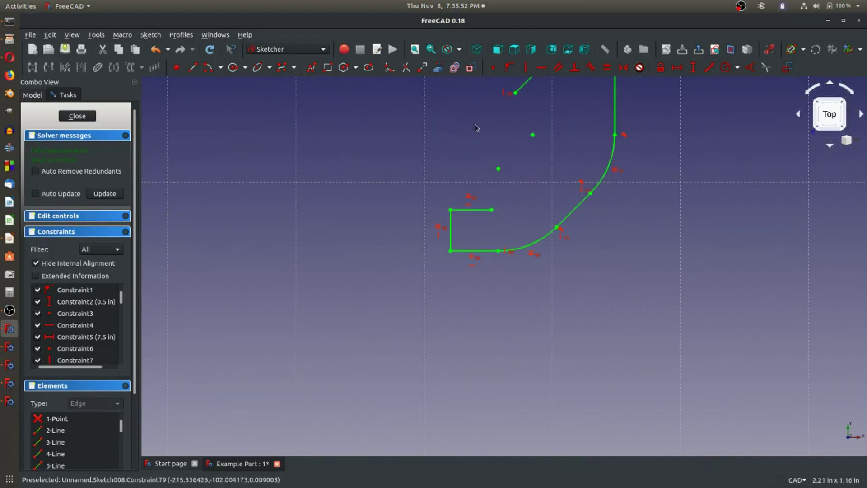
Draw an arc from the free end of the lower short inner diagonal and make it tangent to that diagonal.
left_click(208, 69)
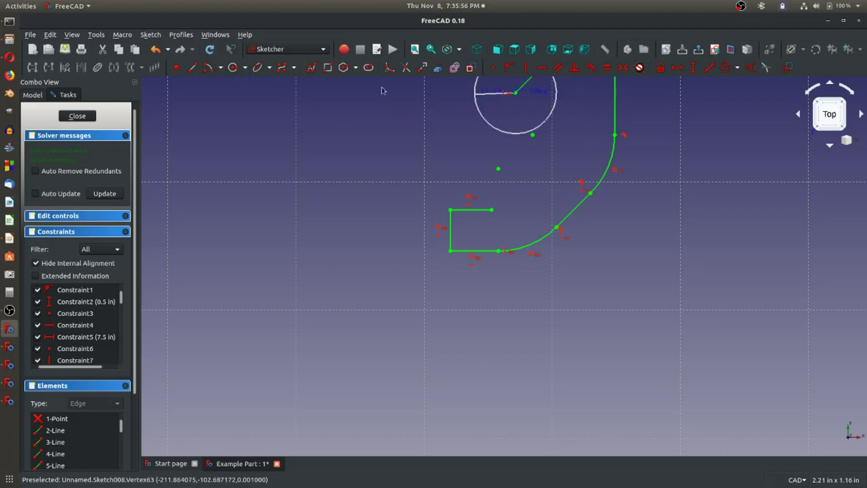
left_click(516, 131)
left_click(515, 92)
left_click(481, 124)
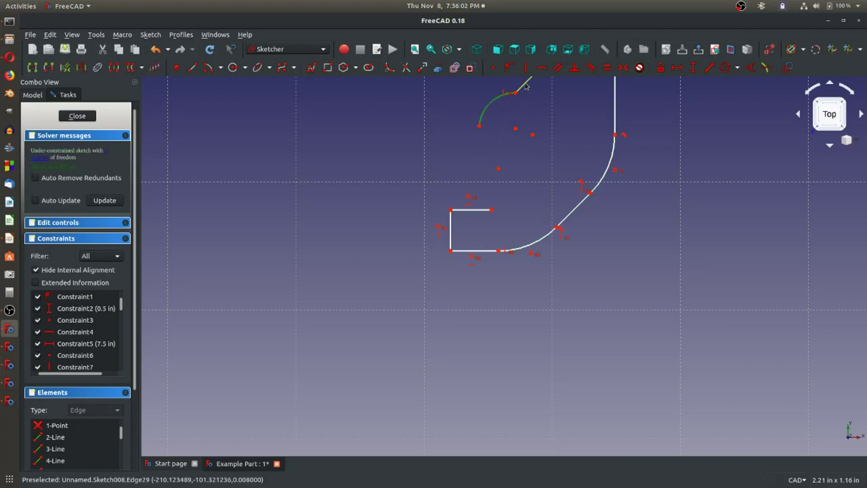
left_click(591, 68)
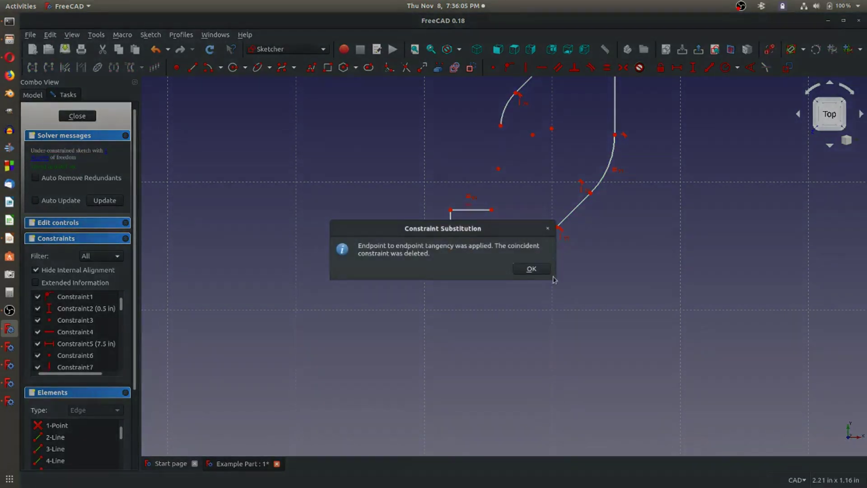
left_click(529, 268)
left_click_drag(506, 120, 487, 108)
Make the new lower arc equal to the matching inner arc just below the upper lip.
scroll(483, 107, "down", 5)
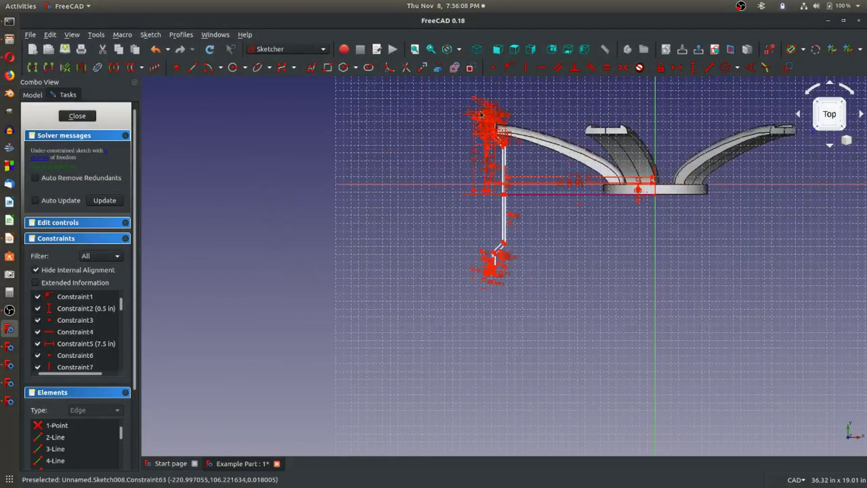
scroll(480, 105, "up", 5)
left_click(537, 190)
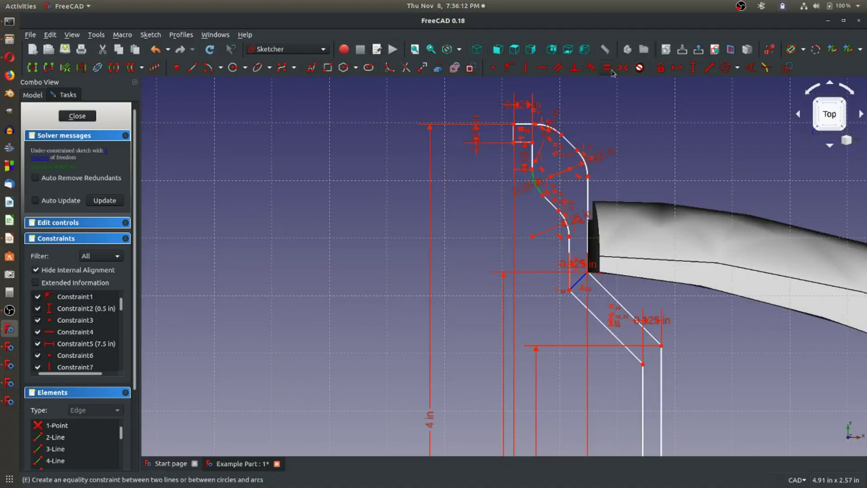
scroll(548, 156, "down", 5)
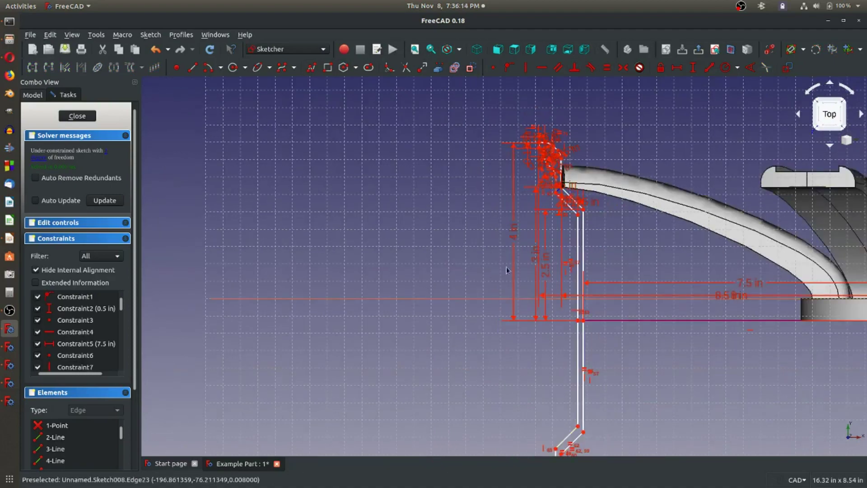
Close the lower profile with a vertical line from the new arc's free end to the end of the lip's inner horizontal line.
scroll(506, 267, "down", 1)
scroll(538, 413, "up", 5)
scroll(537, 413, "up", 3)
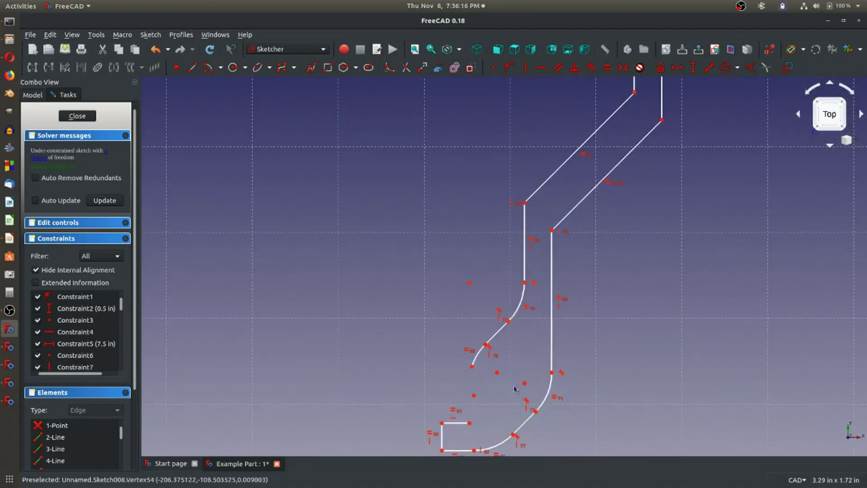
left_click(193, 67)
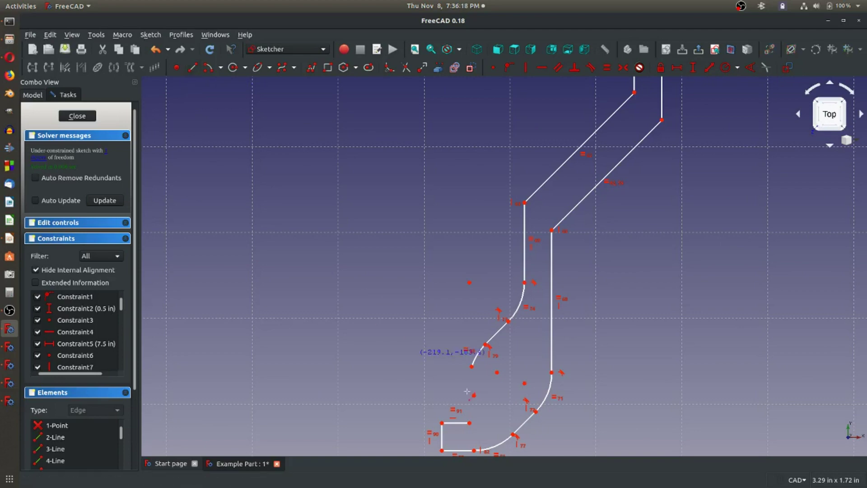
left_click(472, 366)
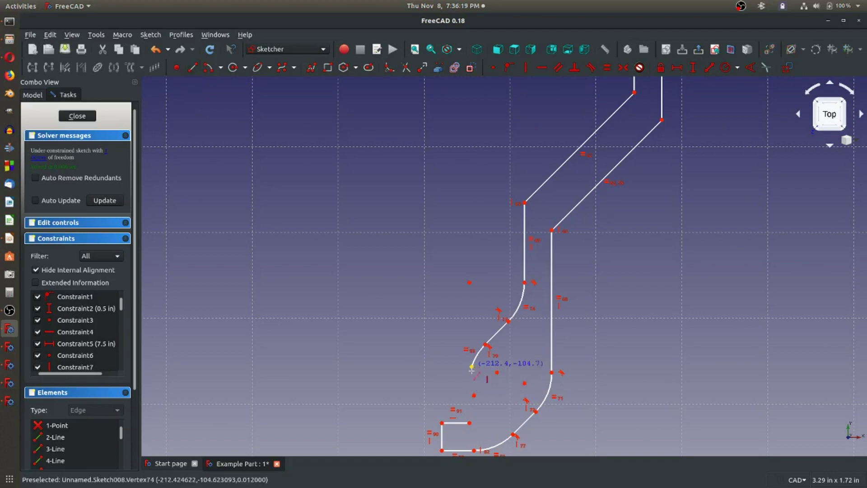
left_click(469, 422)
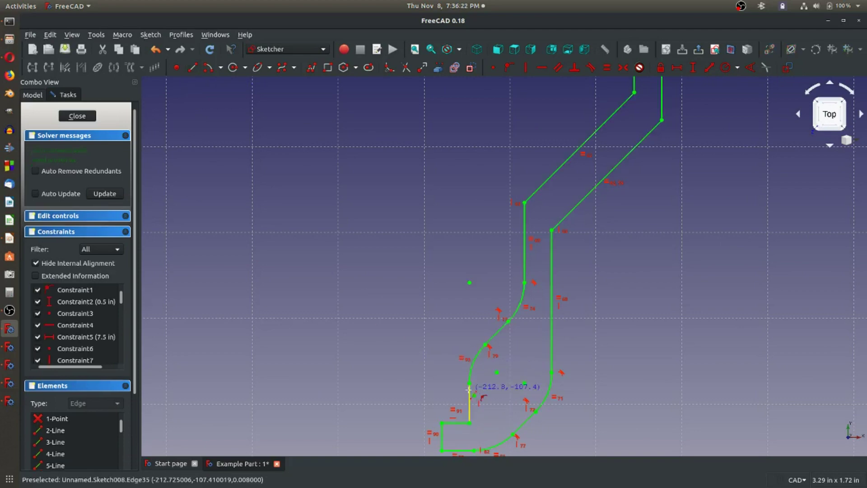
Save the document and close the finished profile sketch.
scroll(480, 340, "down", 6)
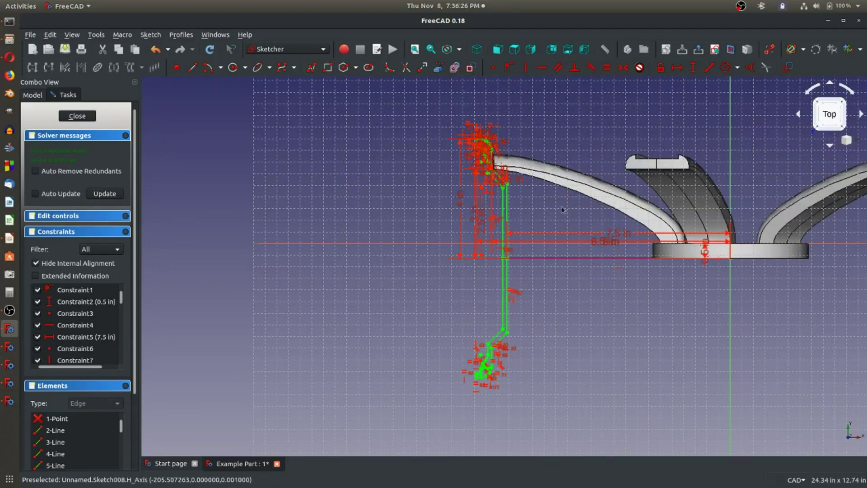
left_click(64, 49)
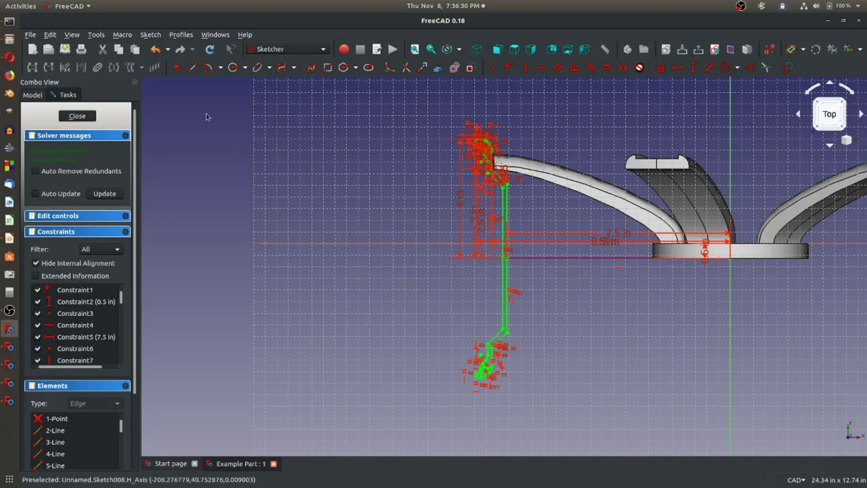
left_click(76, 115)
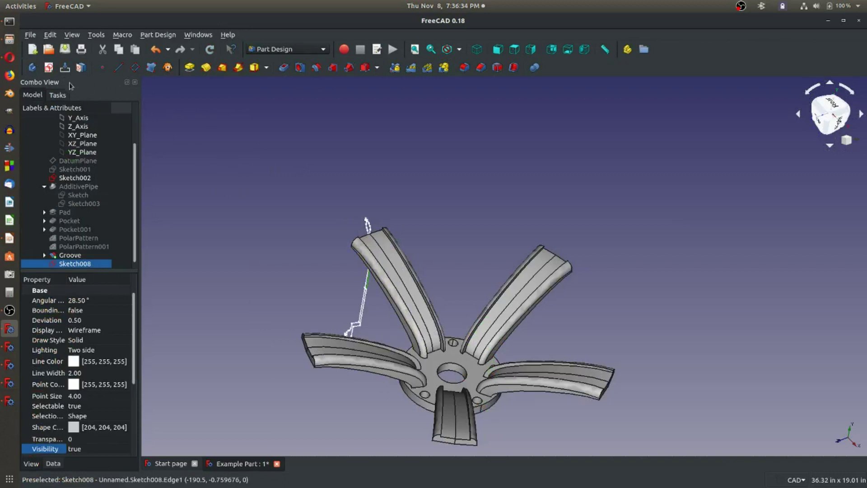
Try to revolve the closed profile sketch about the Base Y axis.
left_click(58, 95)
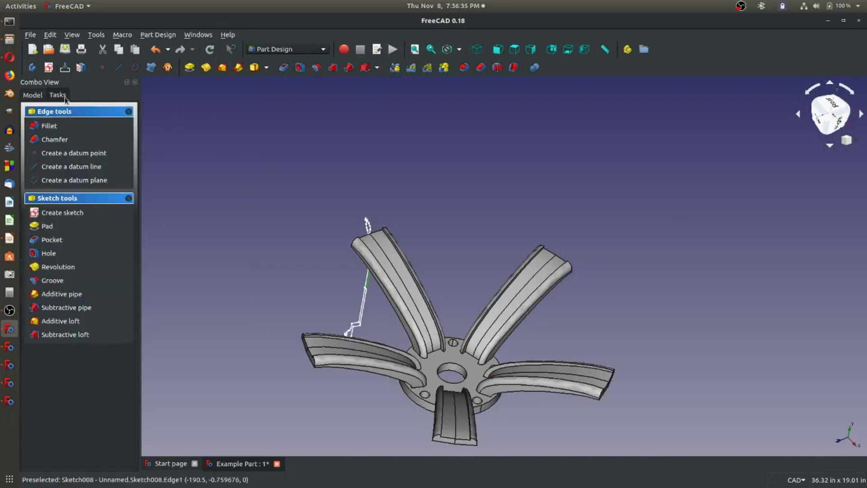
left_click(58, 267)
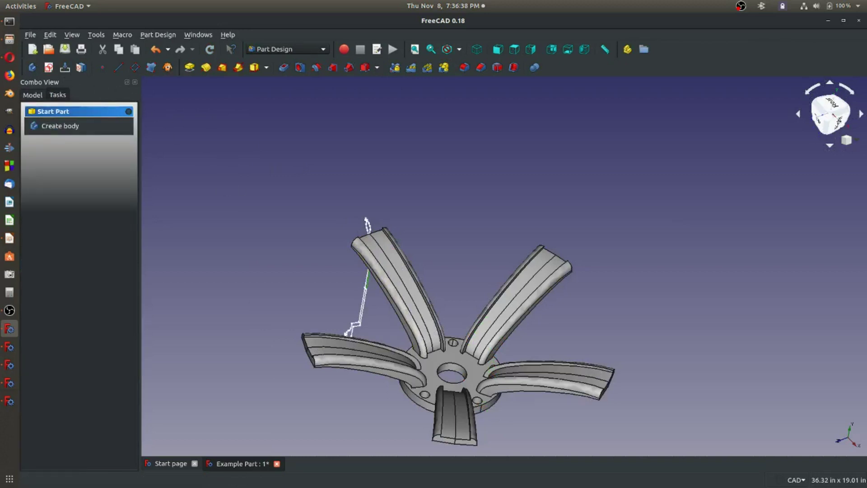
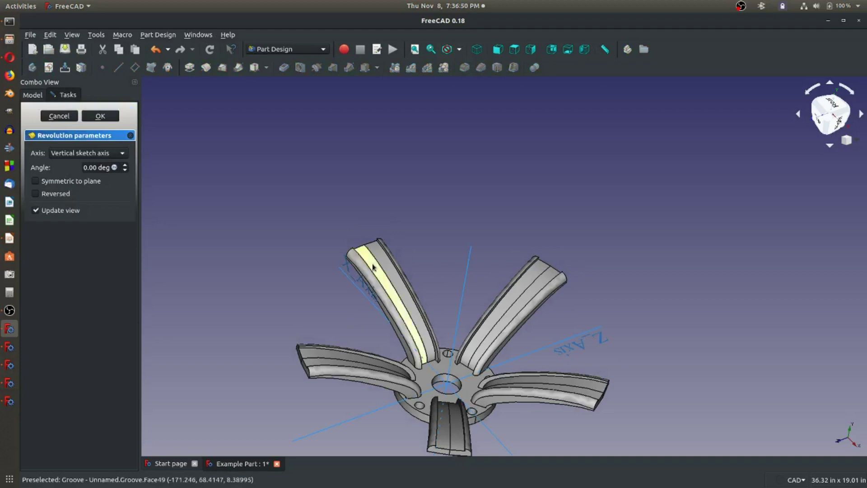
left_click(104, 153)
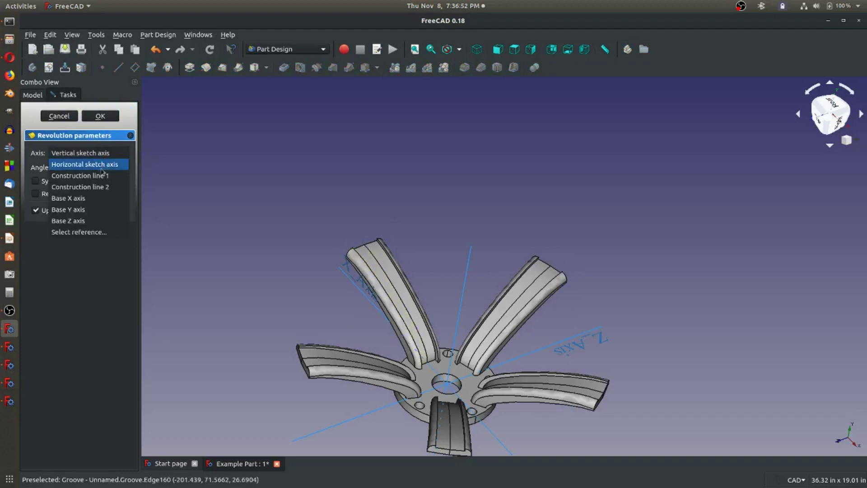
left_click(90, 211)
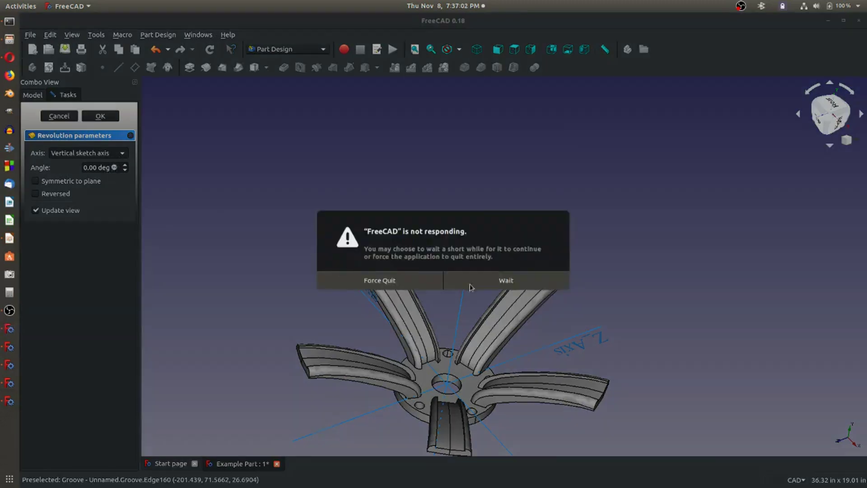
left_click(486, 280)
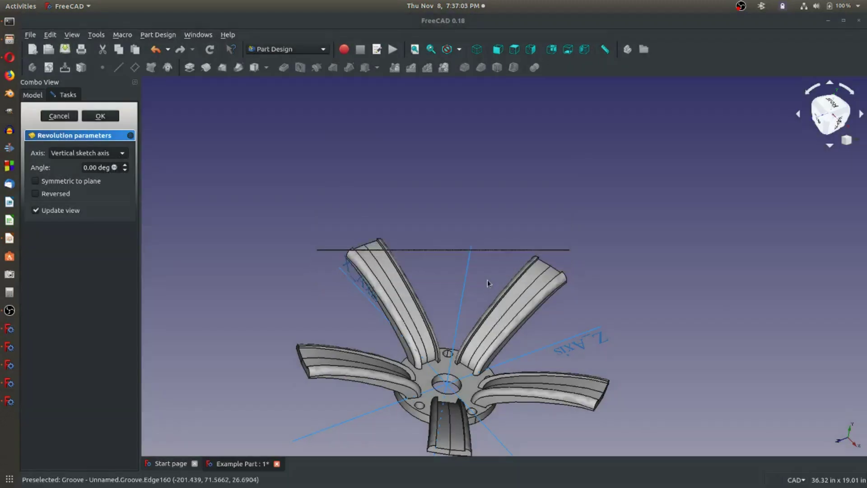
left_click(458, 287)
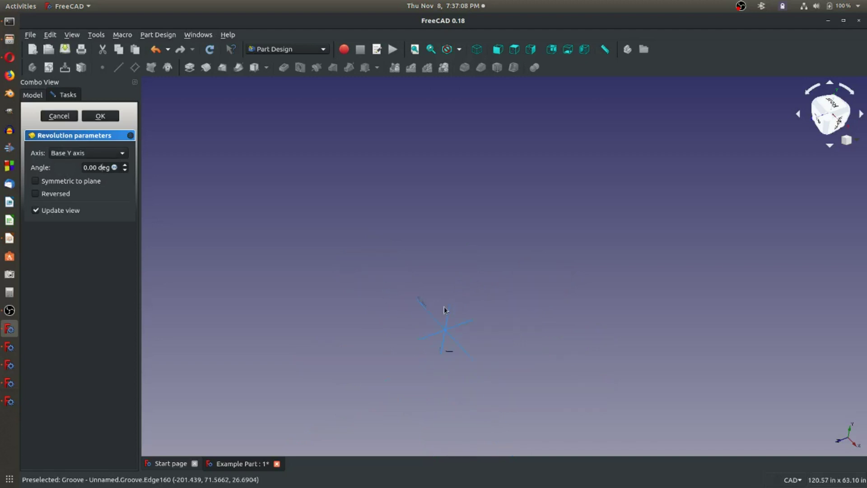
scroll(433, 314, "up", 5)
scroll(526, 323, "down", 3)
left_click(59, 116)
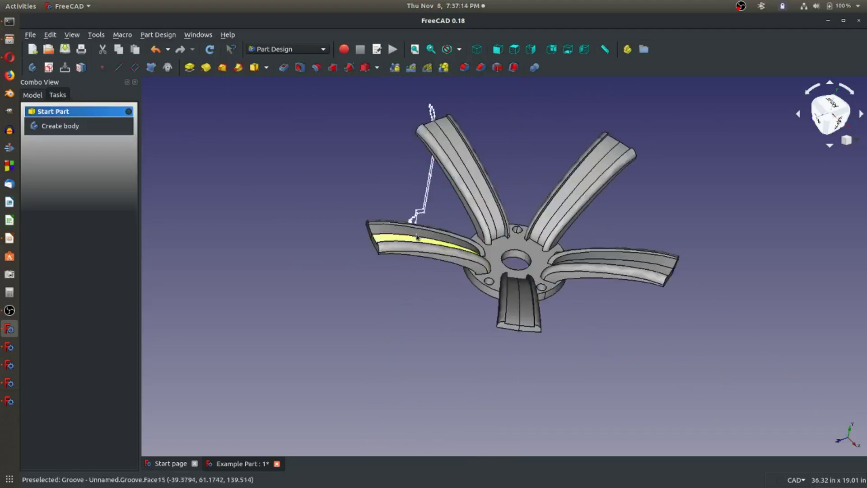
scroll(541, 262, "down", 5)
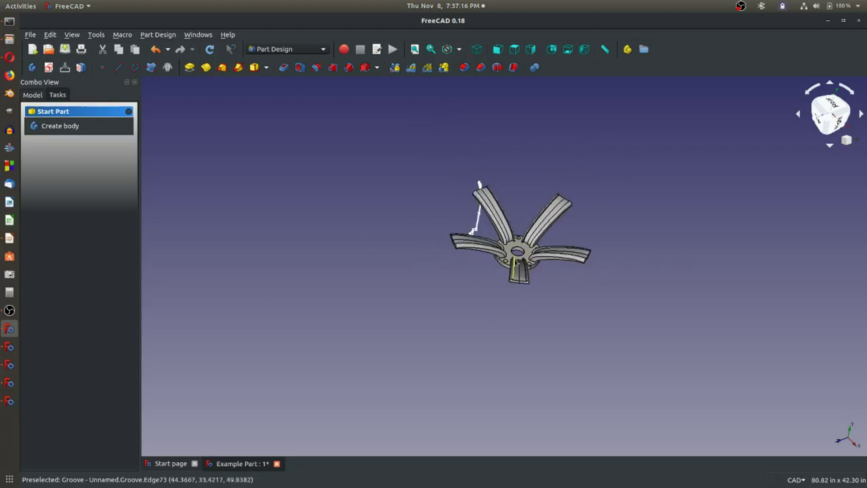
Reopen the rim profile sketch, set the height dimension of the corner beside the spoke's outer end to 2.99 in, and close the sketch.
scroll(526, 192, "up", 5)
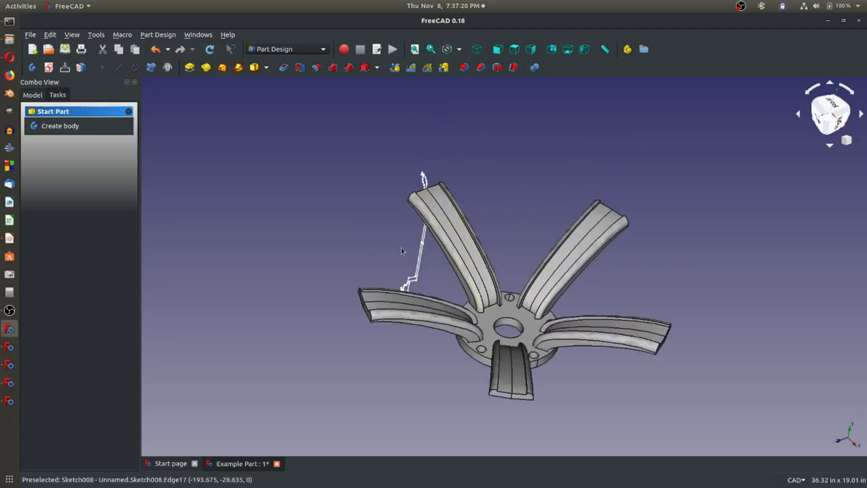
left_click(30, 95)
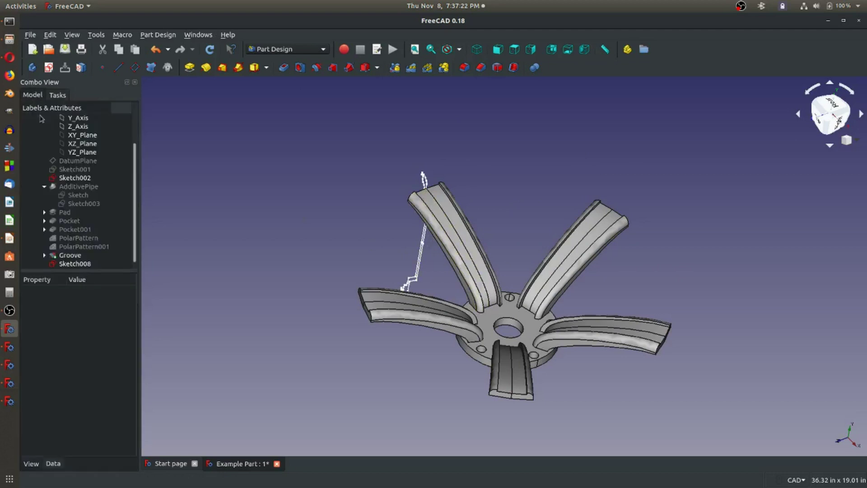
scroll(431, 233, "up", 2)
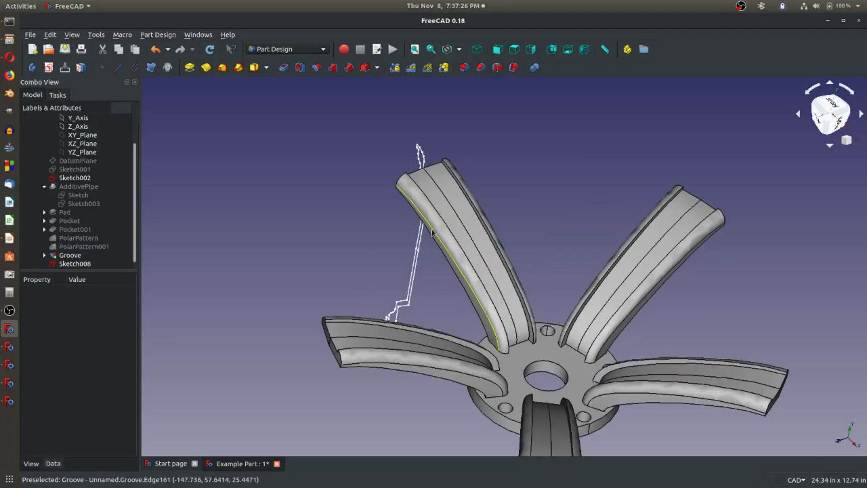
double_click(76, 263)
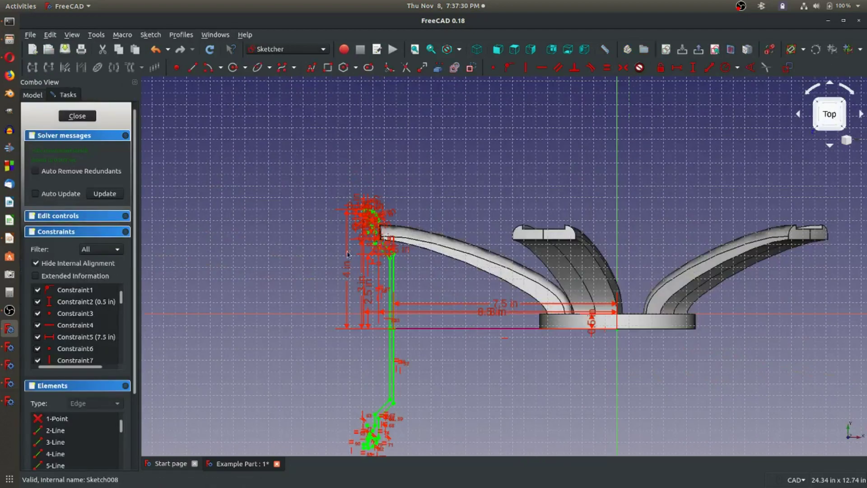
scroll(377, 244, "up", 5)
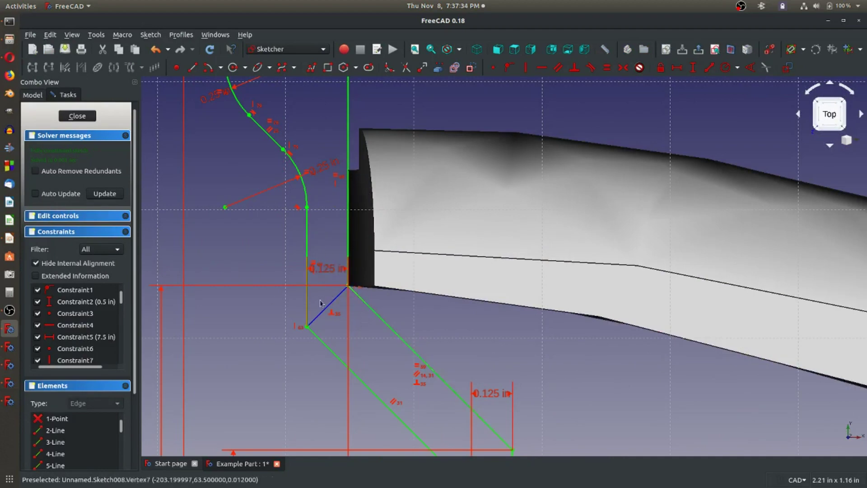
scroll(321, 302, "down", 5)
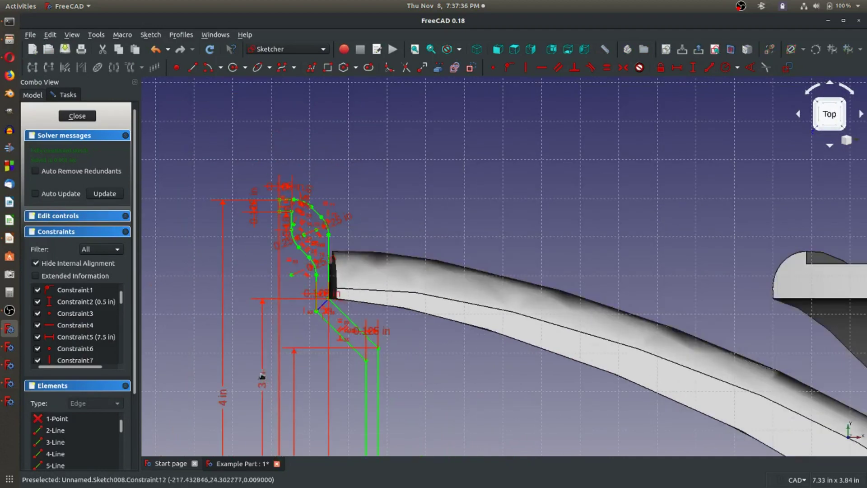
left_click(261, 375)
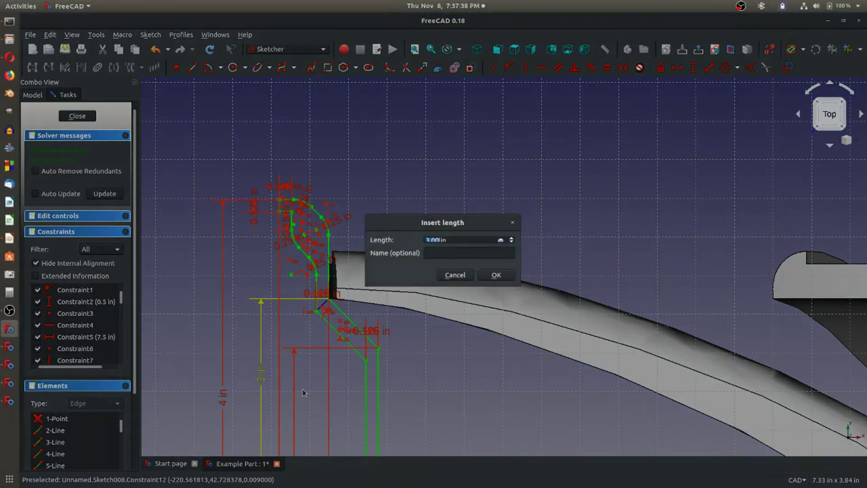
type("2.99")
key("Return")
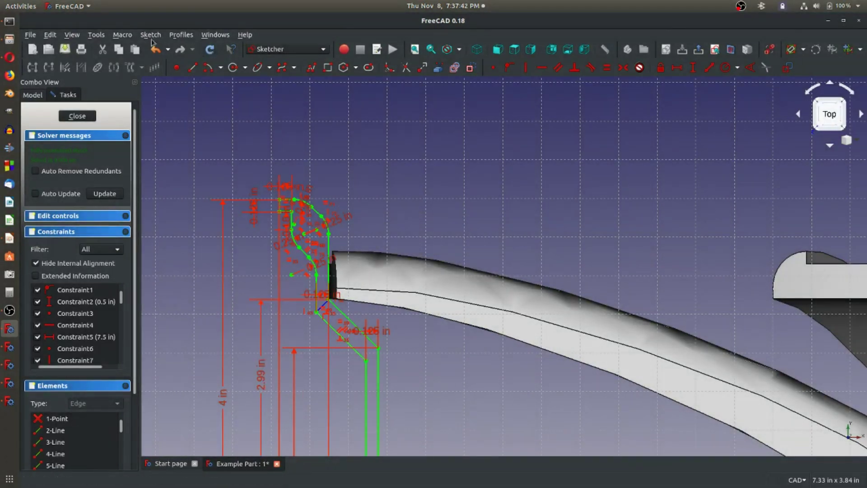
left_click(77, 117)
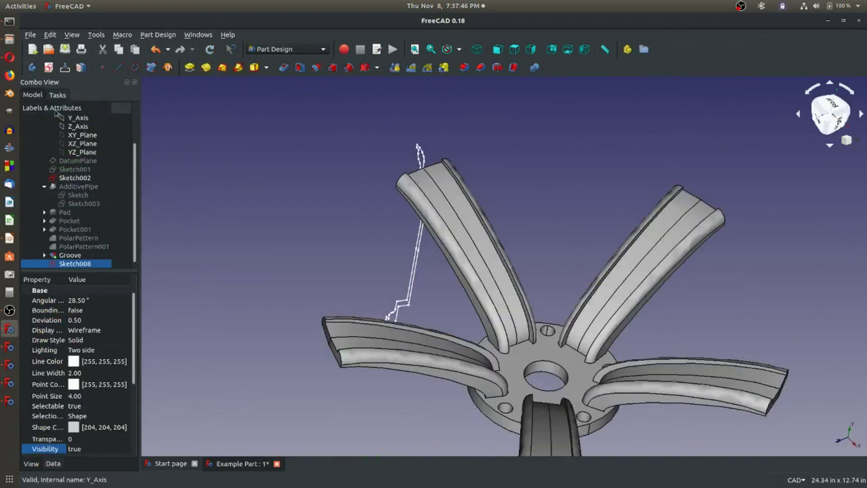
Revolve the adjusted rim profile about the Base Y axis.
left_click(59, 95)
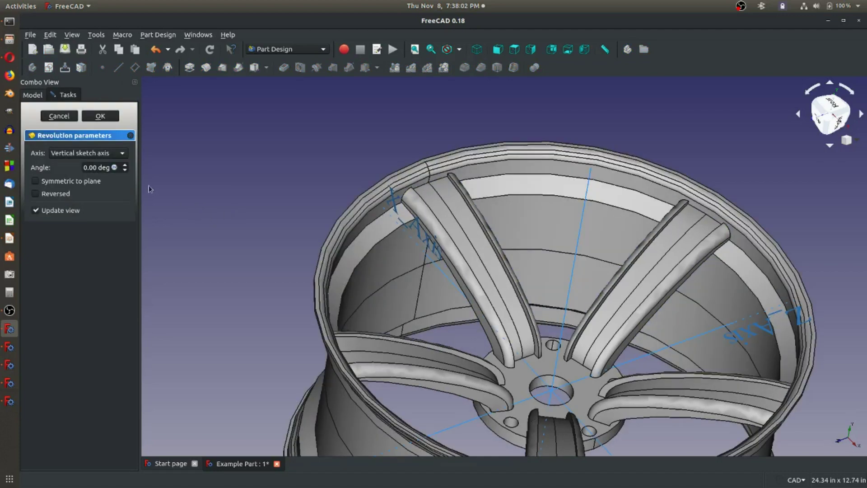
left_click(112, 154)
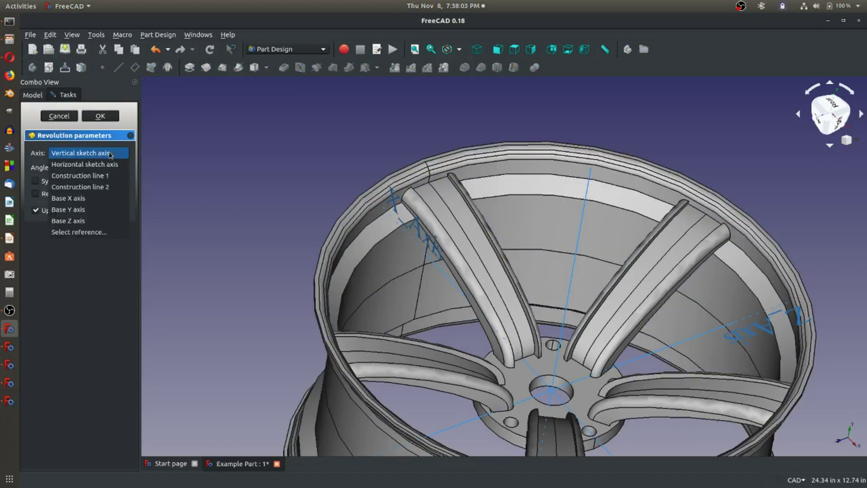
left_click(108, 210)
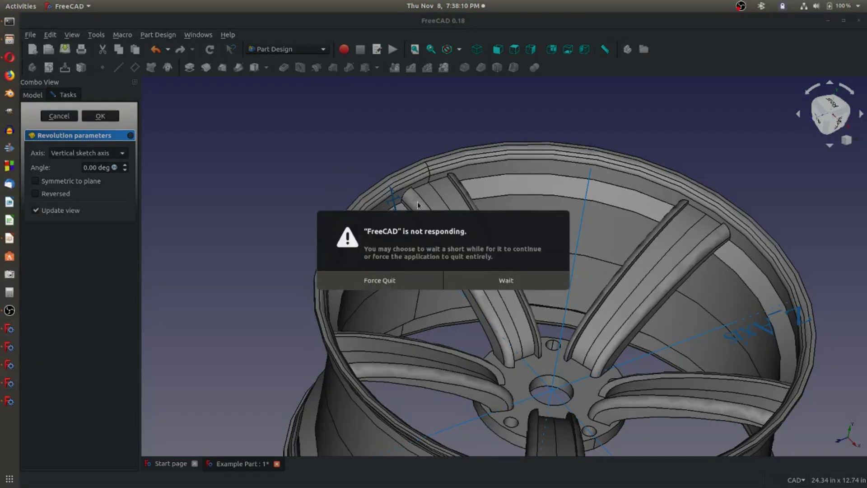
left_click(504, 281)
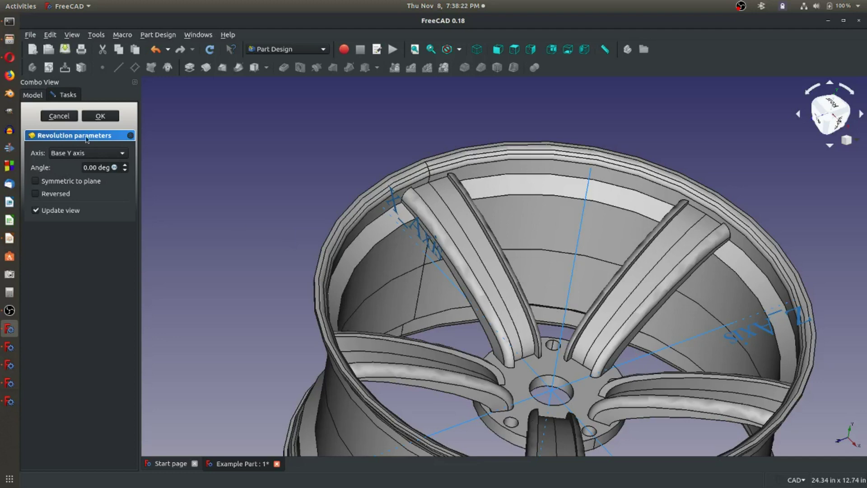
left_click(100, 116)
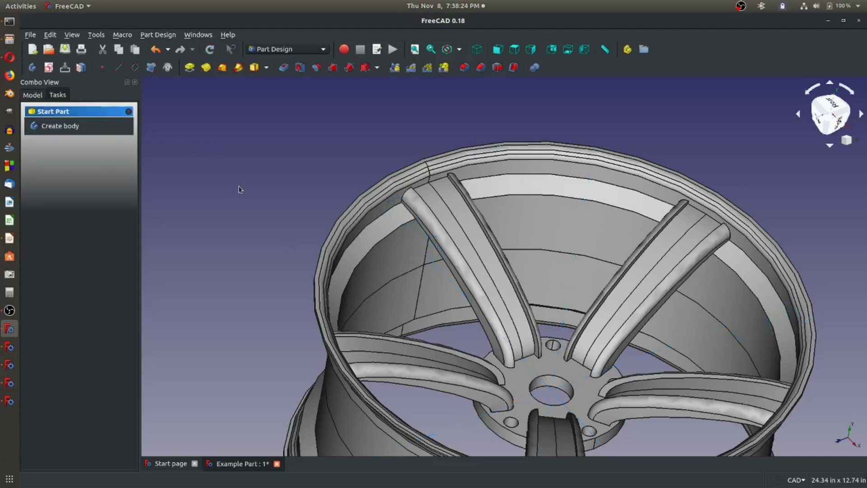
Inspect the revolved rim around the spokes and save the document.
left_click(40, 96)
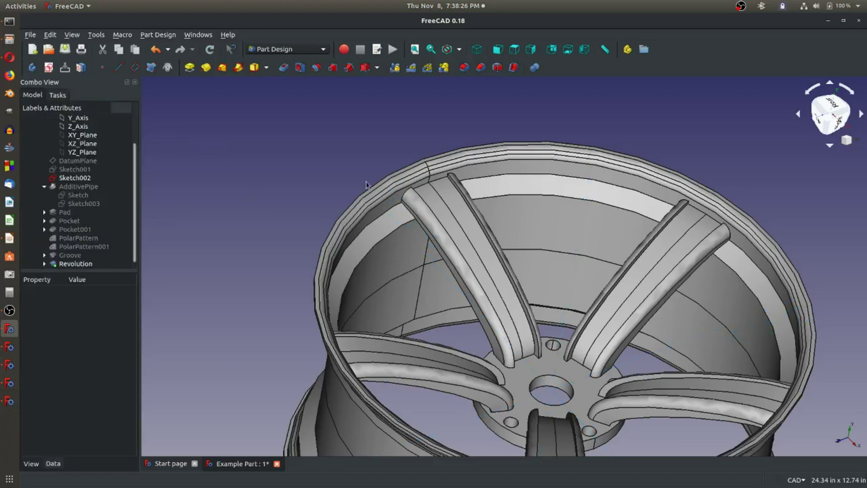
scroll(368, 183, "up", 5)
scroll(465, 249, "down", 7)
scroll(465, 249, "down", 2)
middle_click_drag(465, 249, 568, 420)
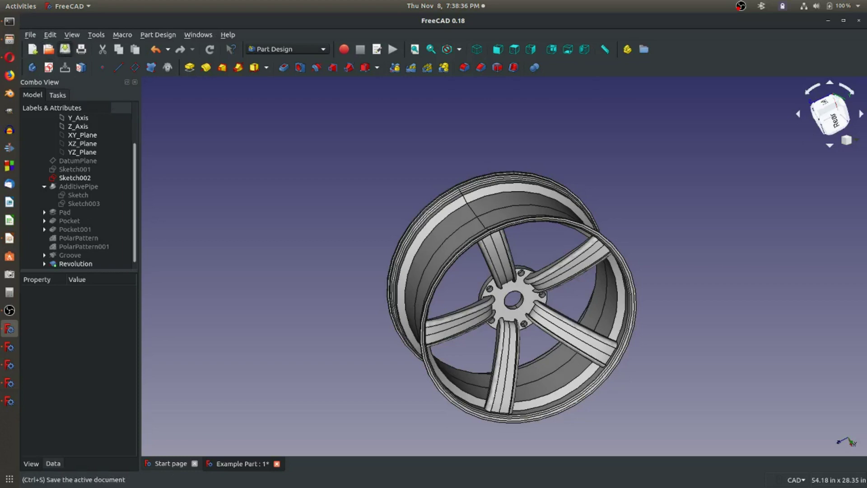
left_click(65, 49)
Open the spoke's outer cross-section sketch, Sketch001, and set the profile's overall half-height to 2 in.
middle_click_drag(506, 277, 458, 196)
scroll(503, 251, "up", 8)
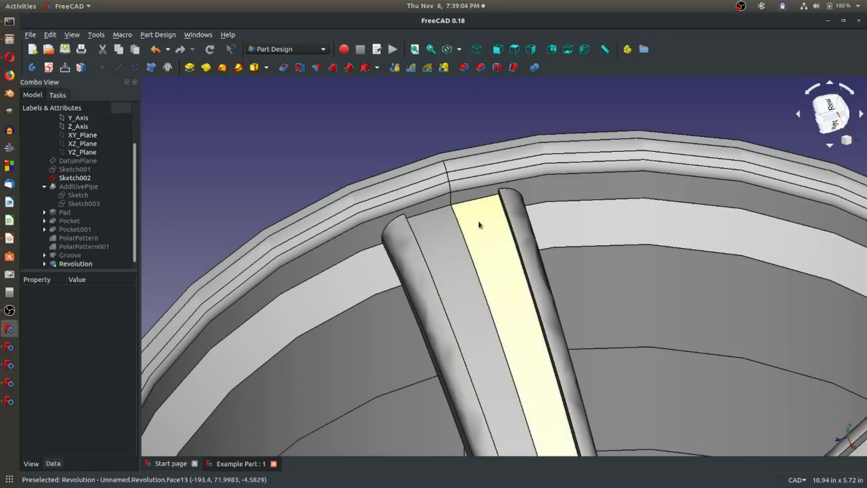
scroll(101, 194, "up", 2)
left_click(76, 213)
double_click(75, 212)
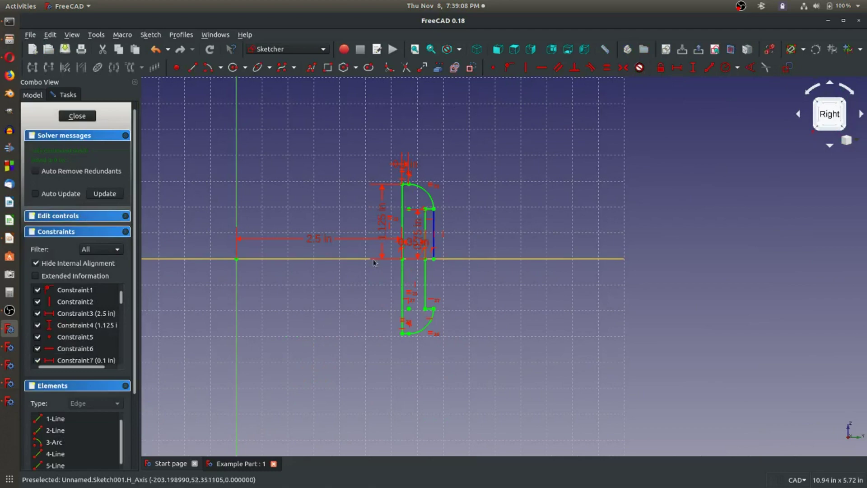
scroll(375, 230, "up", 2)
double_click(384, 228)
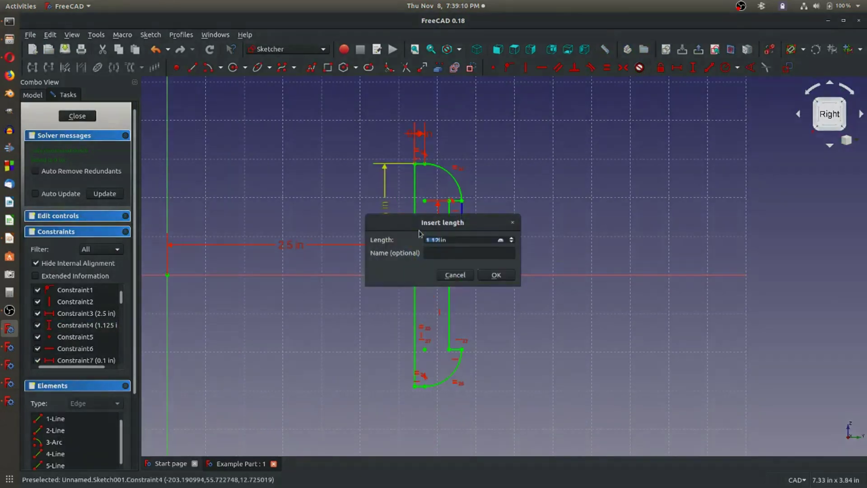
type("2")
key("Return")
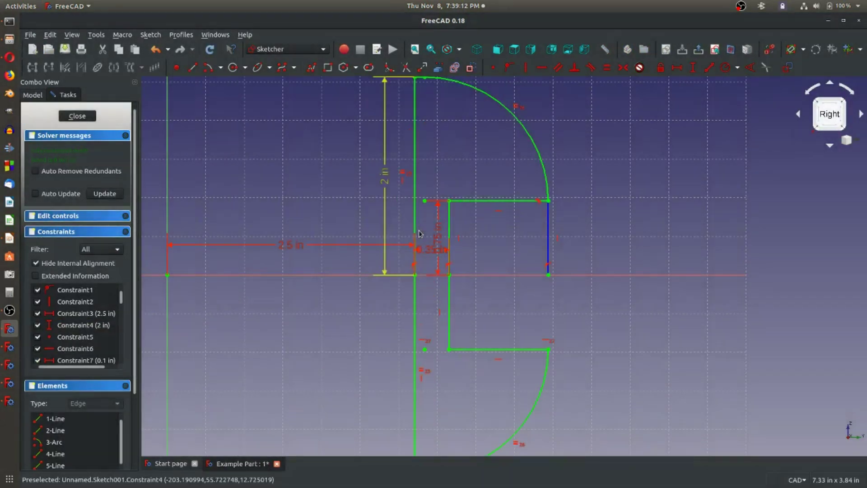
Set the half-height of the recess in the spoke cross-section to 1.25 in and leave the sketch.
left_click_drag(438, 232, 478, 232)
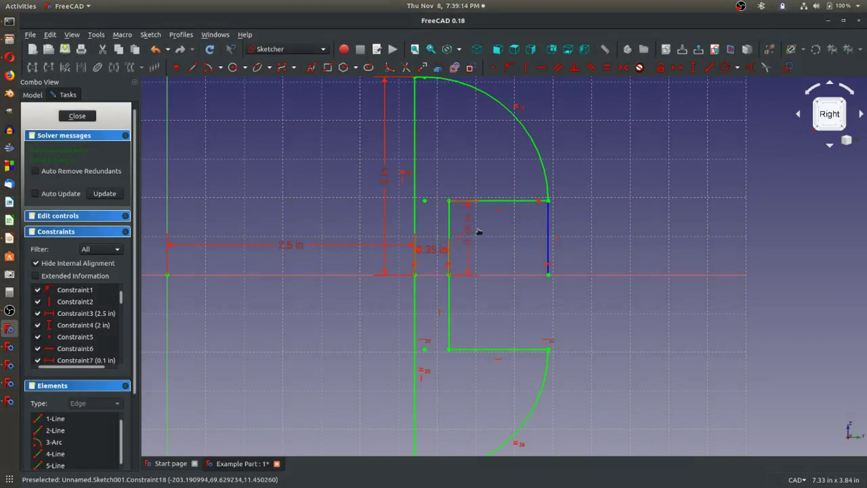
double_click(480, 231)
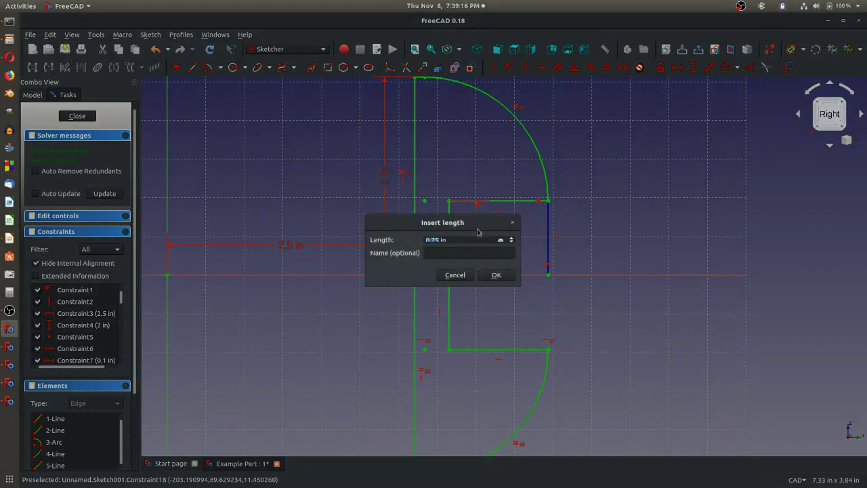
type("1.25")
key("Return")
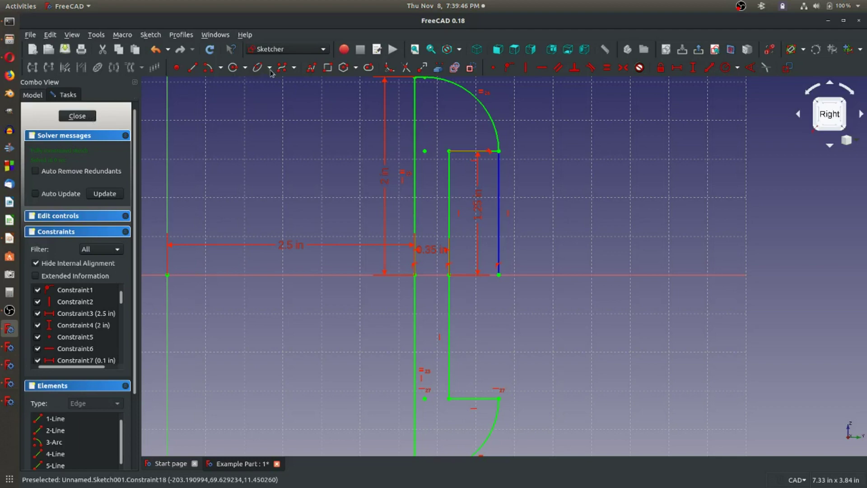
key("Escape")
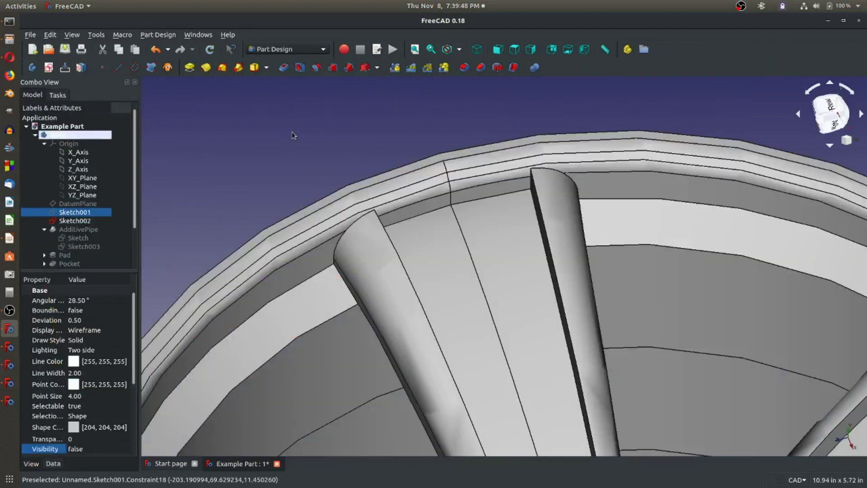
scroll(293, 136, "down", 8)
middle_click_drag(407, 284, 386, 274)
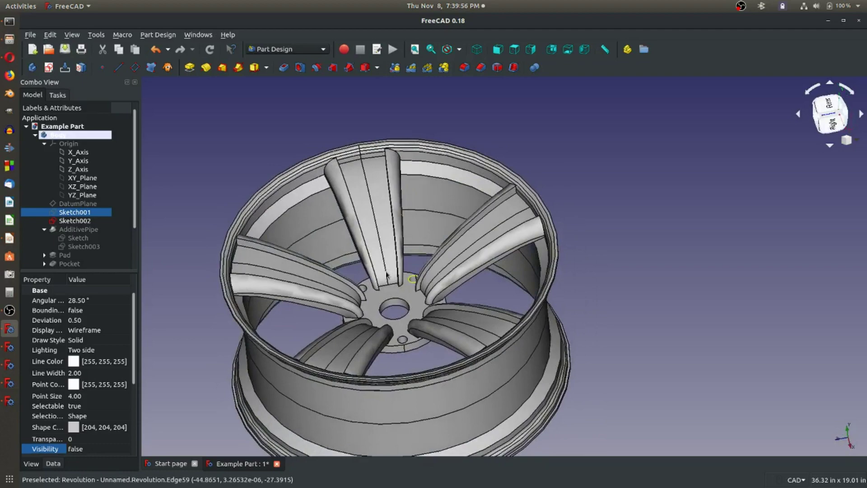
double_click(83, 221)
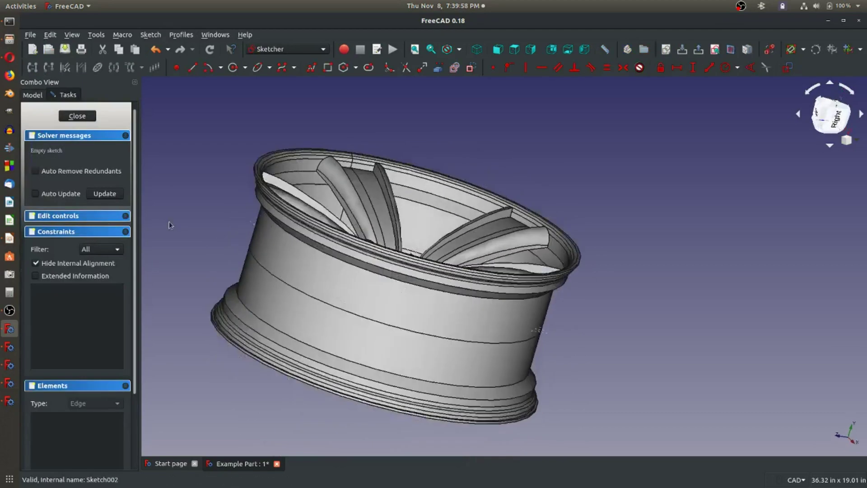
left_click(77, 116)
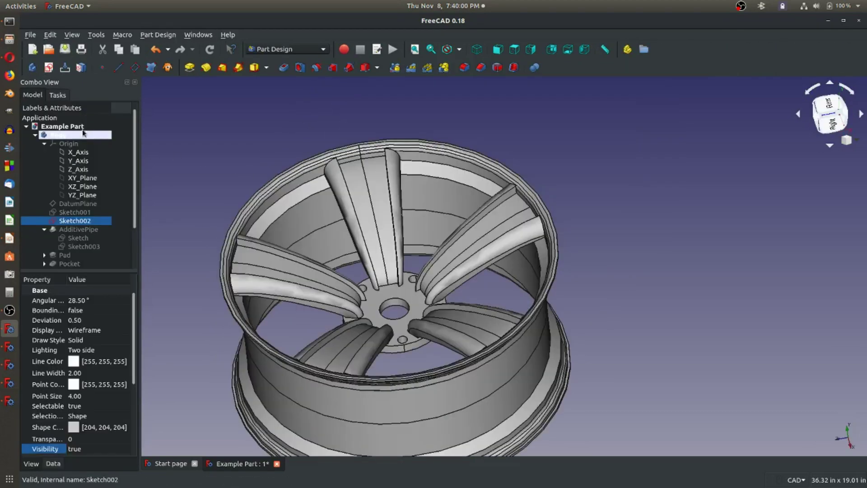
Reopen Sketch001, set the recess half-height of the spoke cross-section to 1.5 in, and close the sketch.
double_click(94, 211)
scroll(509, 173, "up", 4)
scroll(575, 202, "down", 2)
scroll(598, 106, "up", 5)
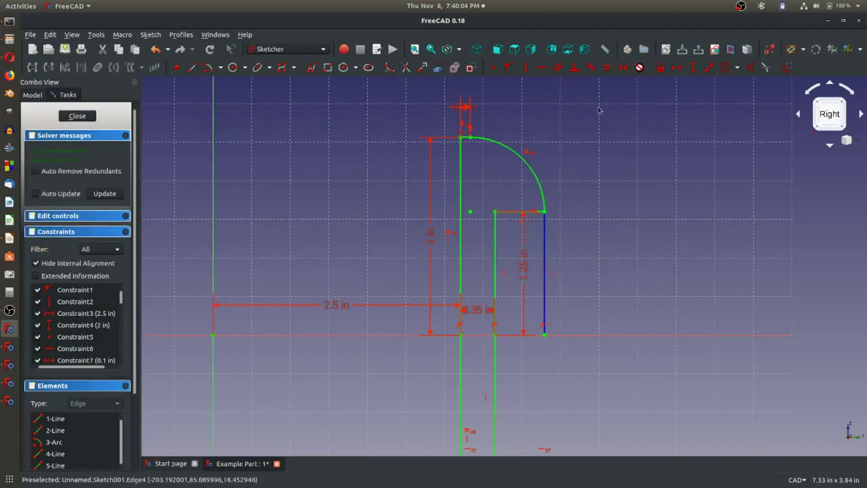
scroll(513, 278, "down", 4)
scroll(518, 359, "up", 2)
scroll(518, 153, "down", 2)
scroll(518, 153, "up", 4)
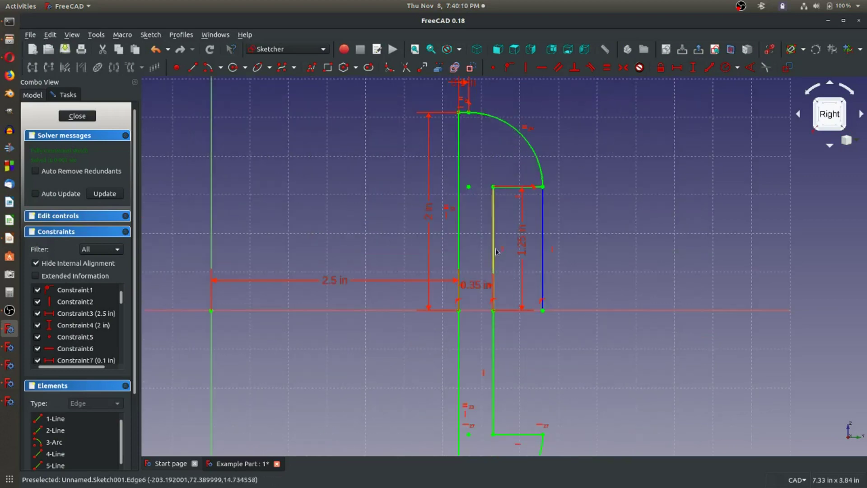
double_click(526, 249)
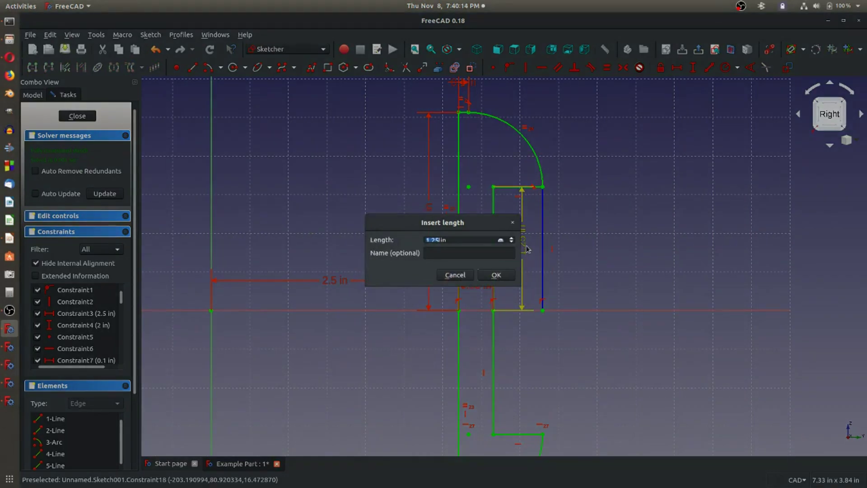
type("1.5")
key("Return")
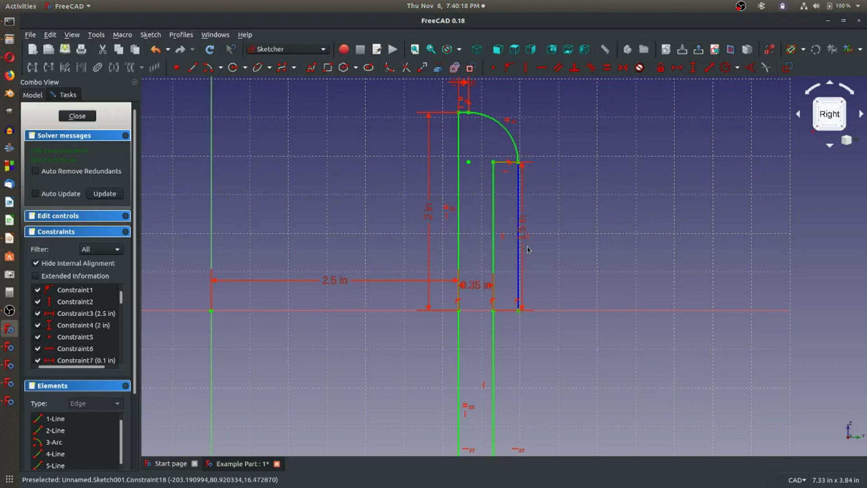
left_click(78, 116)
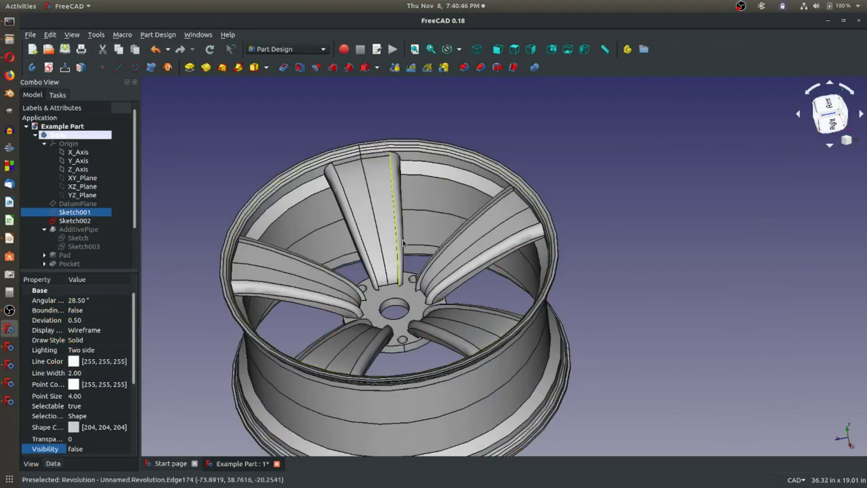
middle_click_drag(430, 251, 442, 307)
scroll(440, 306, "up", 5)
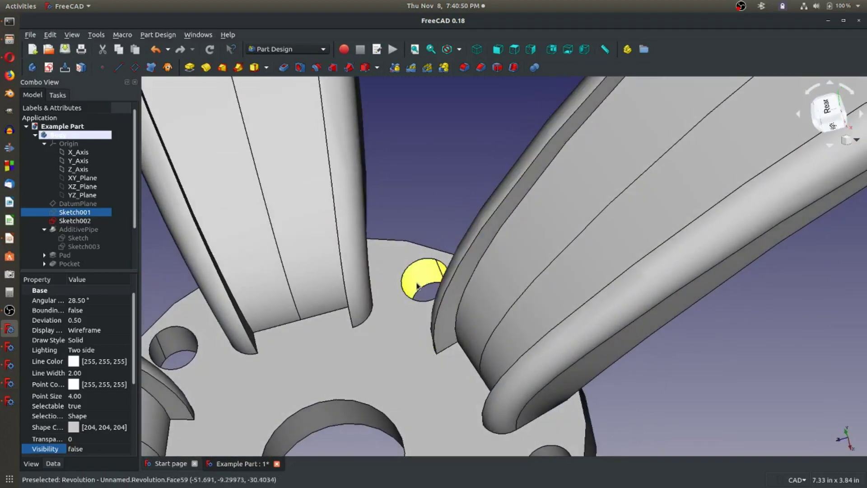
scroll(398, 288, "down", 2)
middle_click_drag(427, 363, 396, 295)
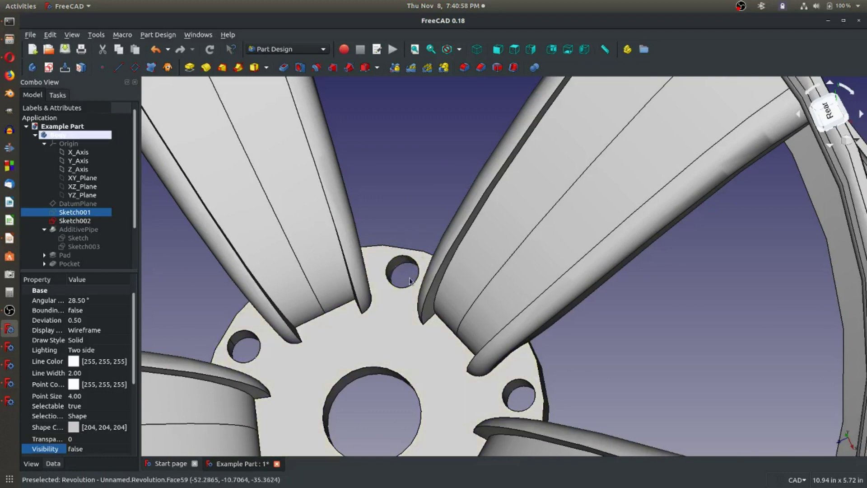
scroll(402, 230, "down", 5)
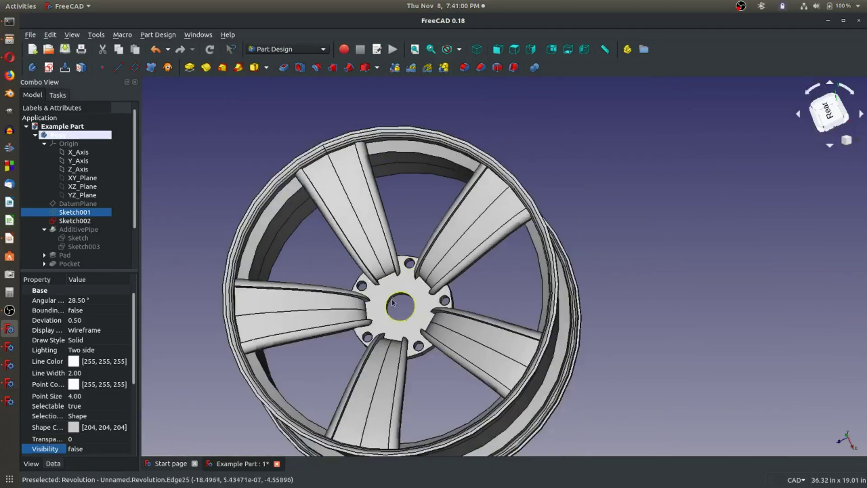
Chamfer the front edge of the hub's center bore with a size of 0.15 in.
scroll(398, 303, "up", 3)
scroll(398, 304, "down", 2)
scroll(386, 283, "down", 4)
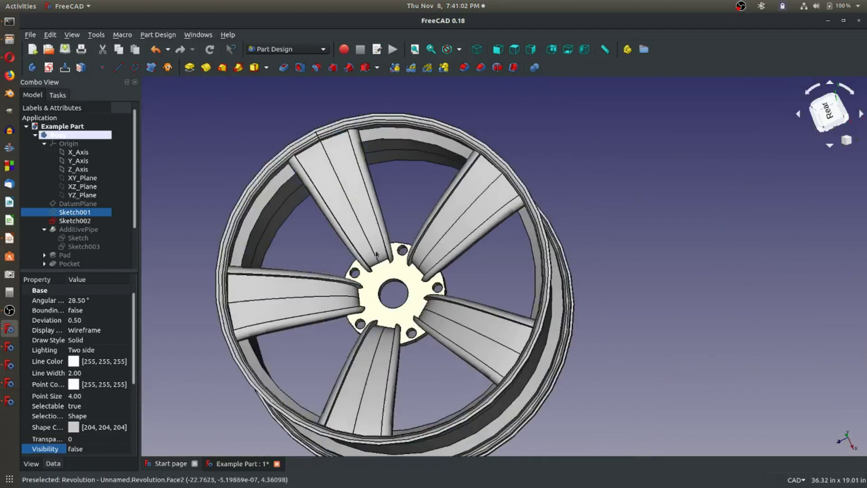
scroll(374, 305, "up", 5)
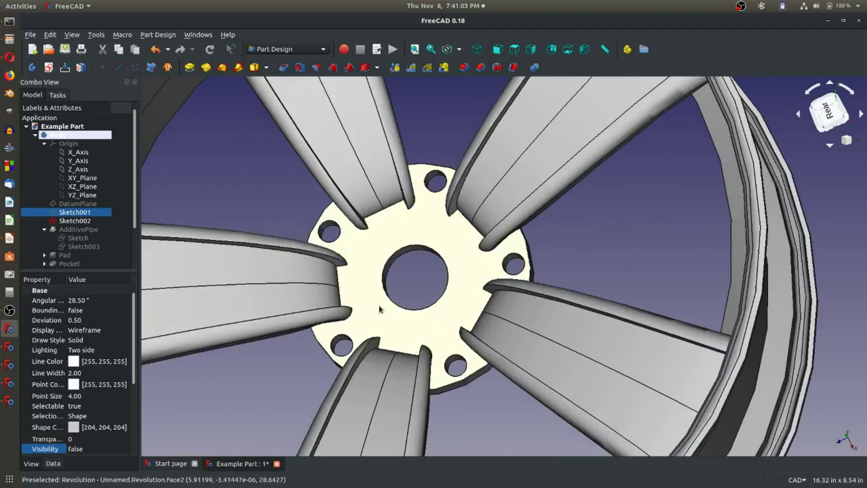
left_click(400, 252)
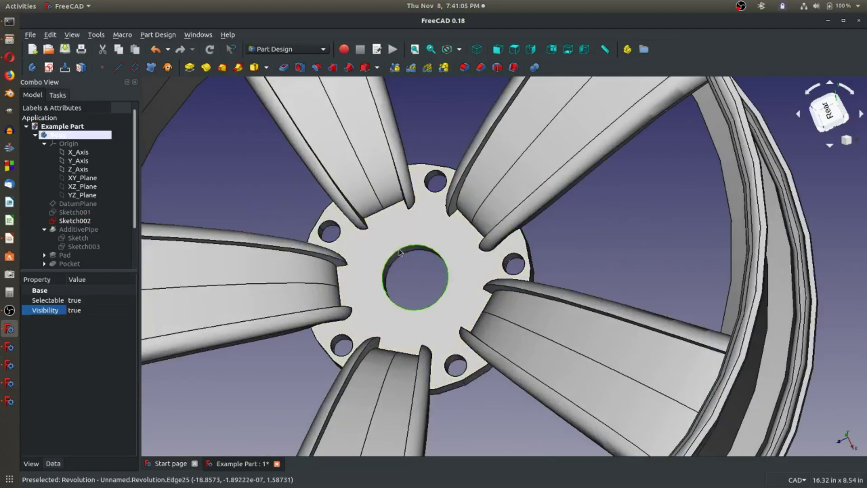
left_click(480, 68)
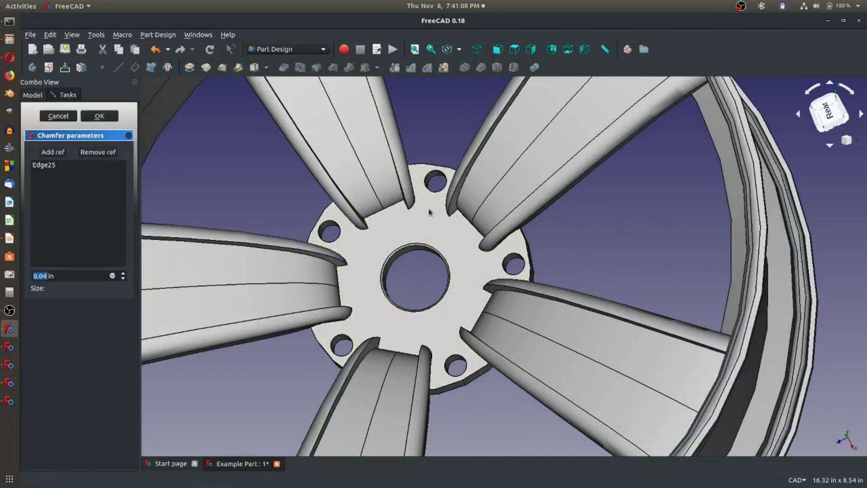
scroll(393, 283, "up", 3)
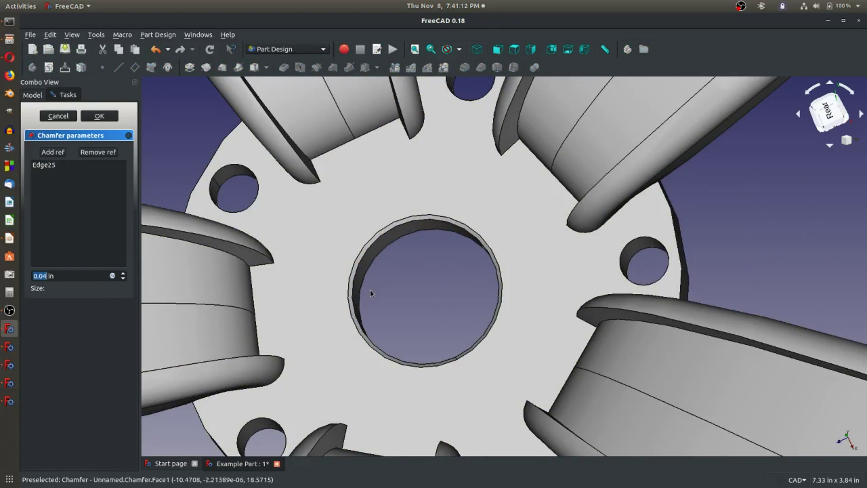
type(".15")
key("Return")
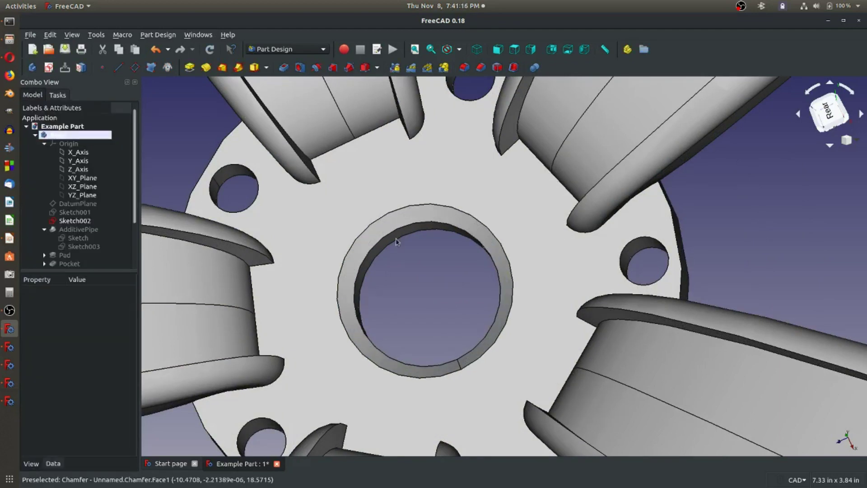
Fillet the outer edge of the center-bore chamfer, using a radius larger than the default.
left_click(394, 209)
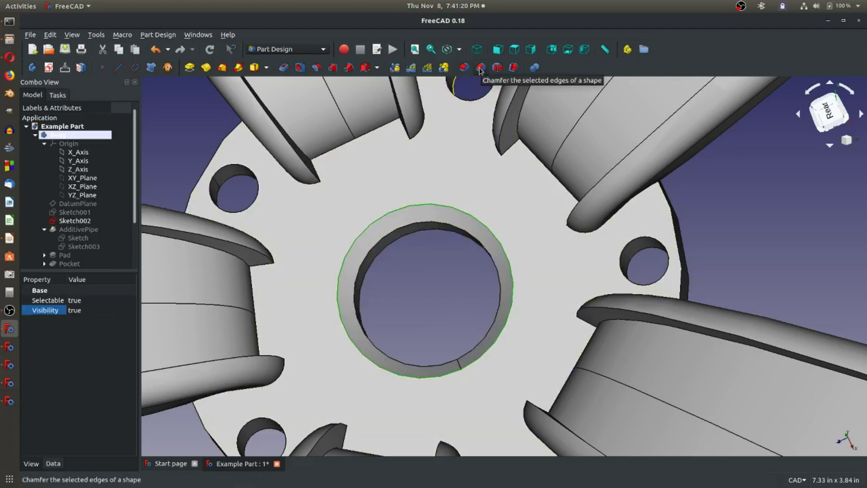
left_click(464, 67)
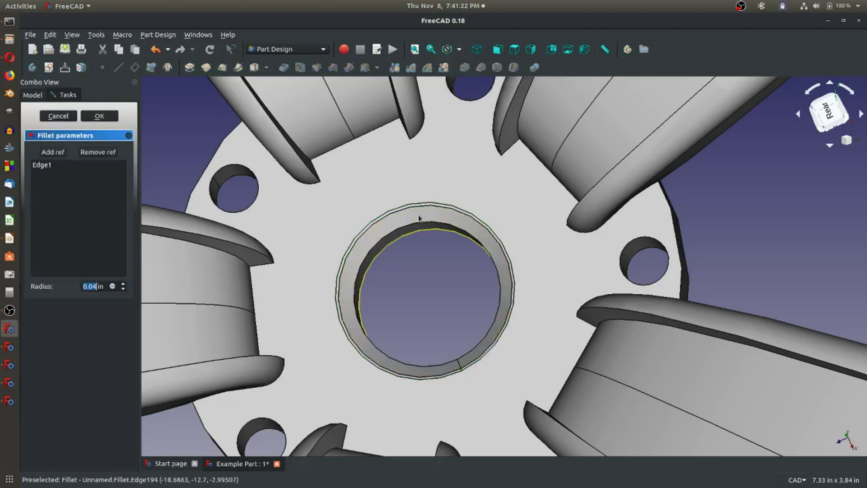
type("0.1")
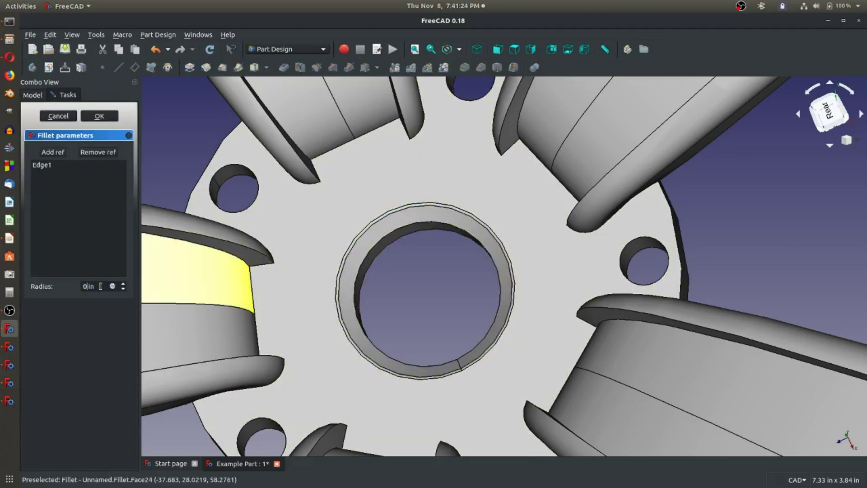
key("Return")
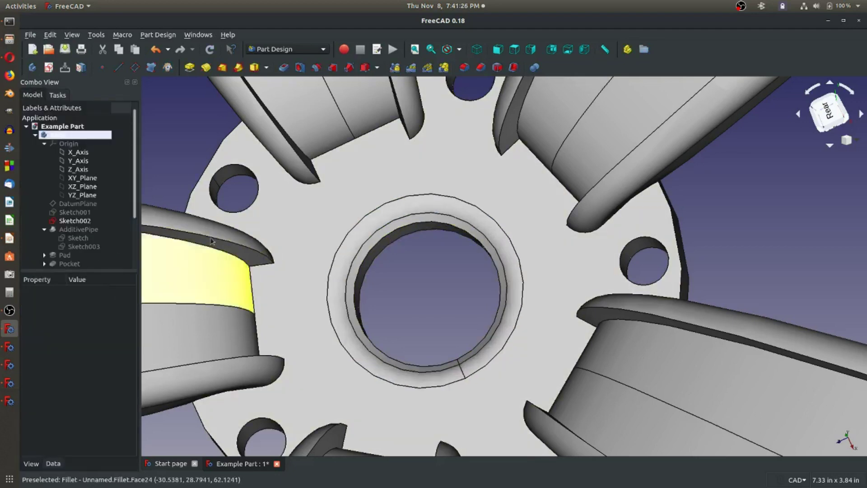
Chamfer the front edges of all five lug holes around the hub in one feature, using a size larger than the default.
scroll(408, 246, "down", 4)
scroll(405, 245, "up", 4)
left_click(261, 191)
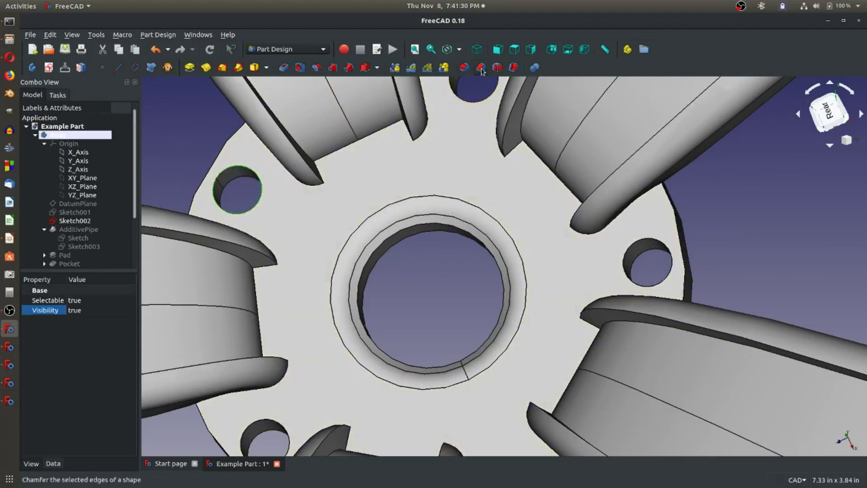
left_click(480, 68)
scroll(402, 244, "down", 5)
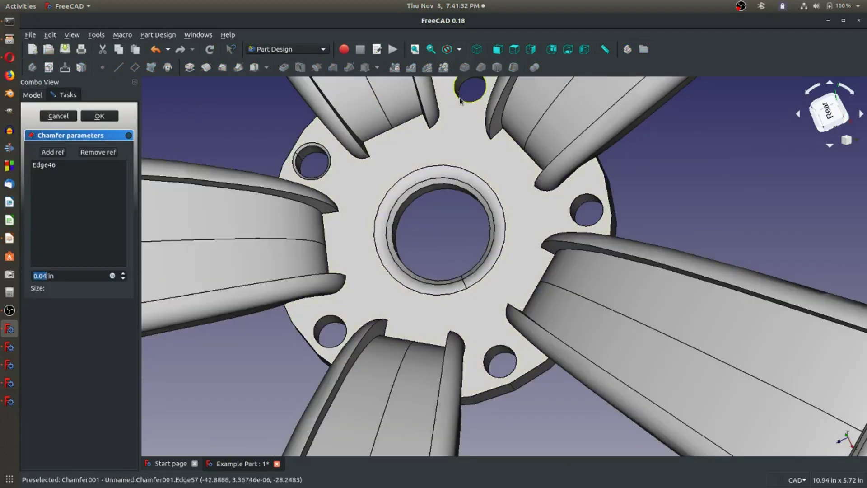
scroll(415, 209, "up", 5)
scroll(415, 209, "down", 3)
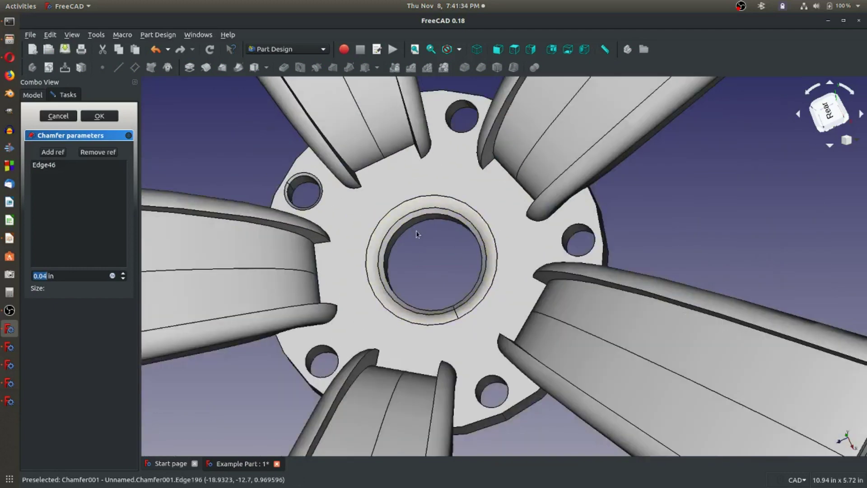
left_click(53, 151)
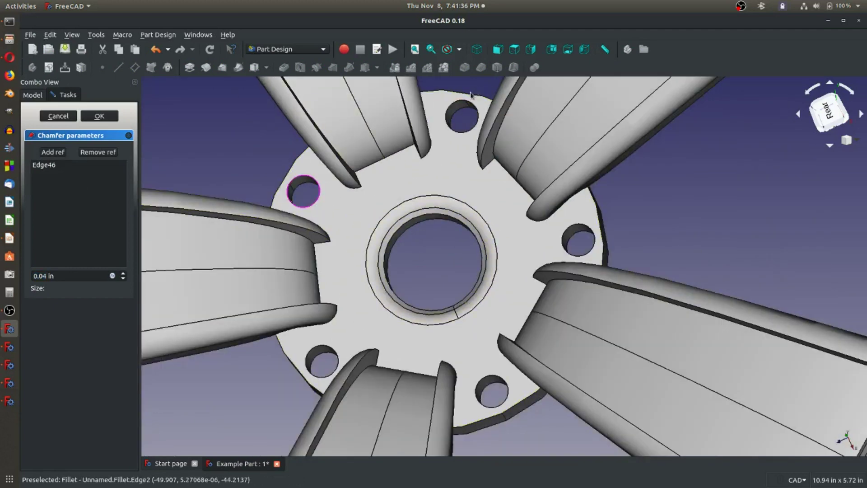
left_click(456, 106)
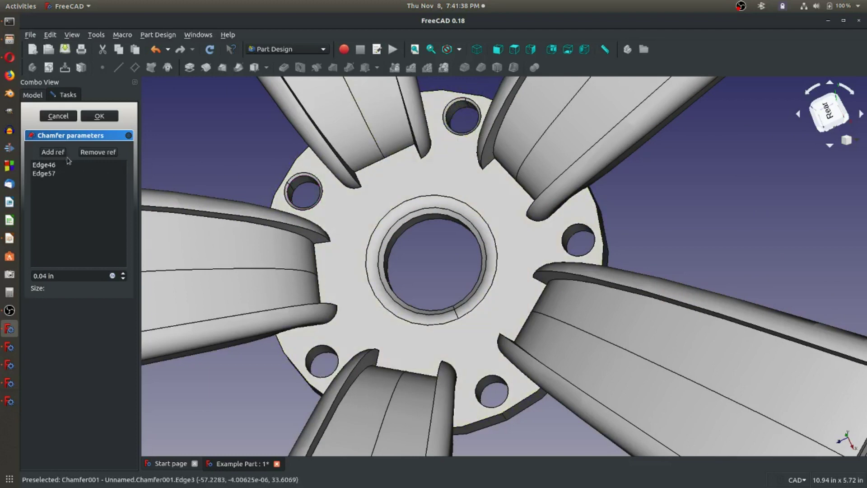
left_click(571, 228)
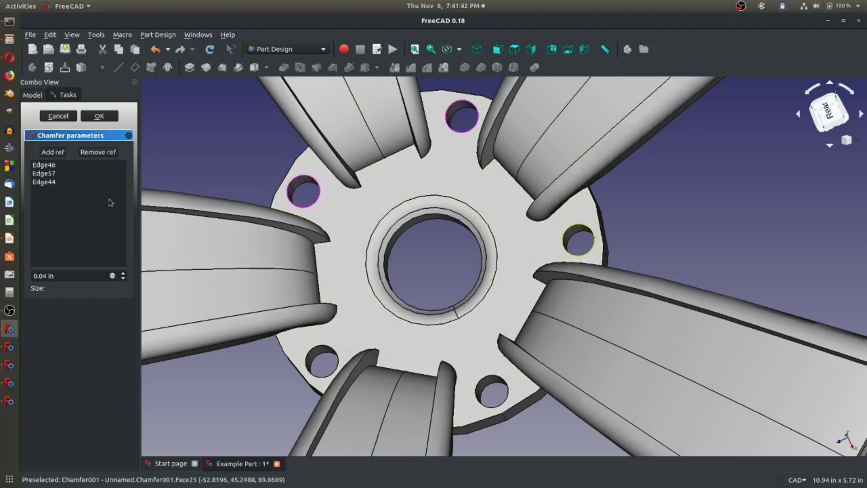
left_click(481, 381)
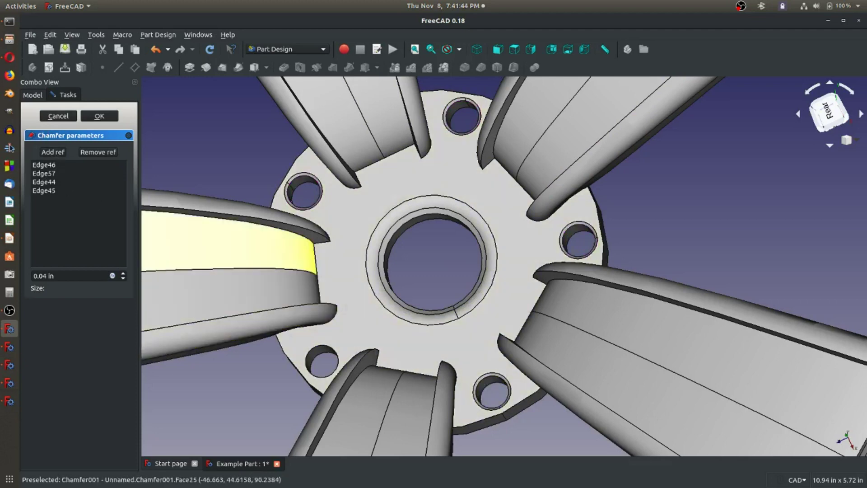
left_click(53, 152)
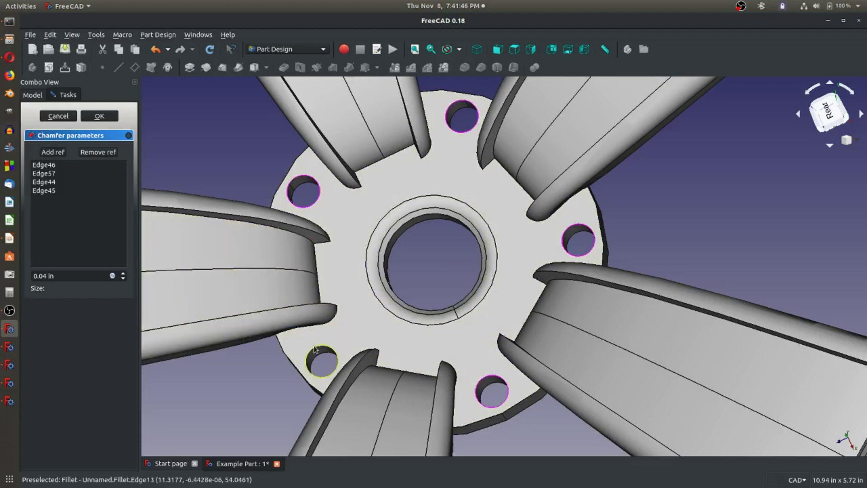
left_click(314, 348)
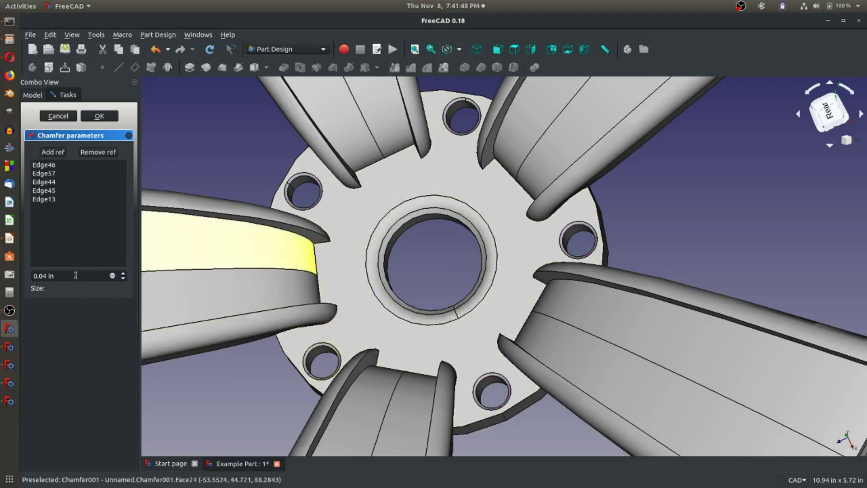
type("0.")
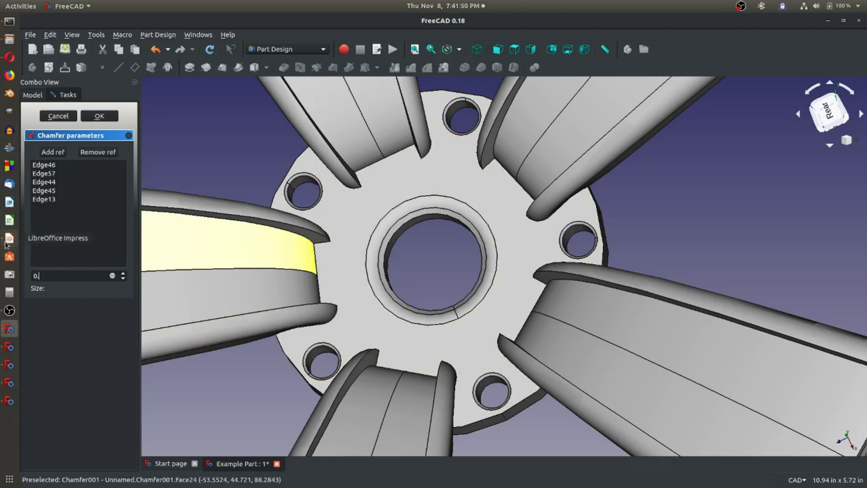
key("Return")
Examine the chamfered hub holes and the places where a spoke meets the hub and the rim.
scroll(341, 209, "down", 4)
scroll(343, 210, "down", 1)
scroll(371, 216, "down", 2)
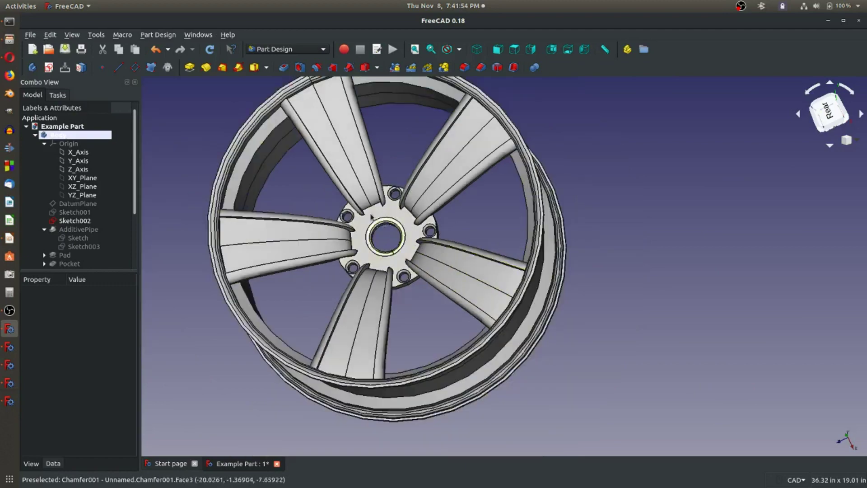
scroll(371, 217, "down", 2)
scroll(325, 213, "up", 2)
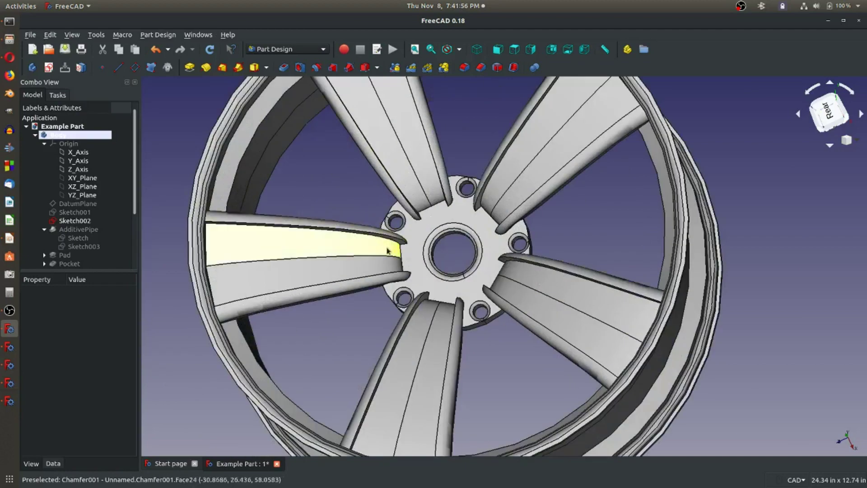
scroll(413, 253, "up", 2)
scroll(415, 254, "up", 2)
scroll(414, 252, "up", 1)
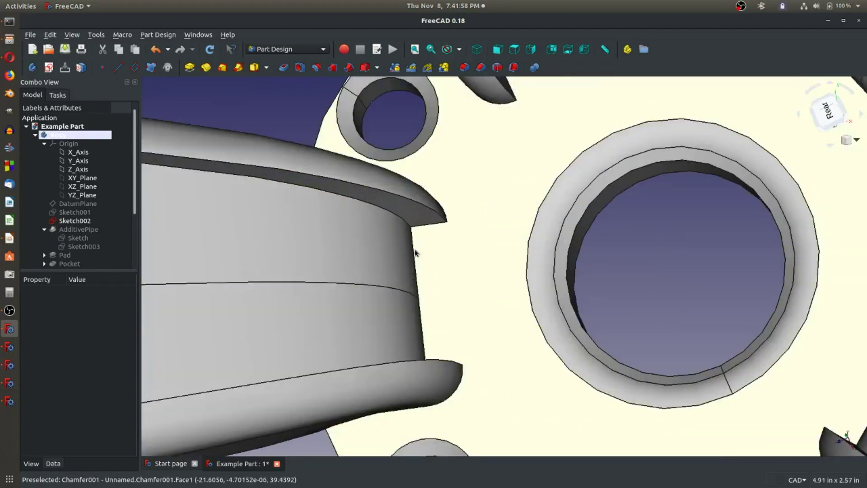
scroll(411, 244, "up", 1)
scroll(408, 239, "down", 10)
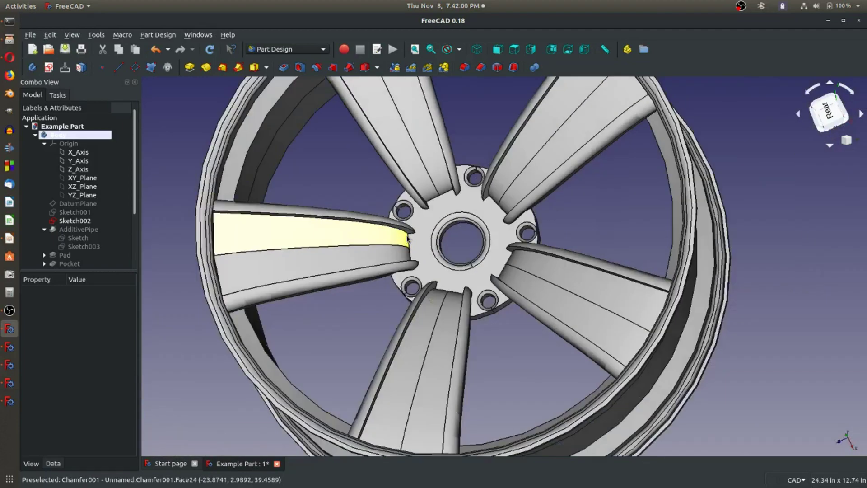
scroll(343, 227, "up", 5)
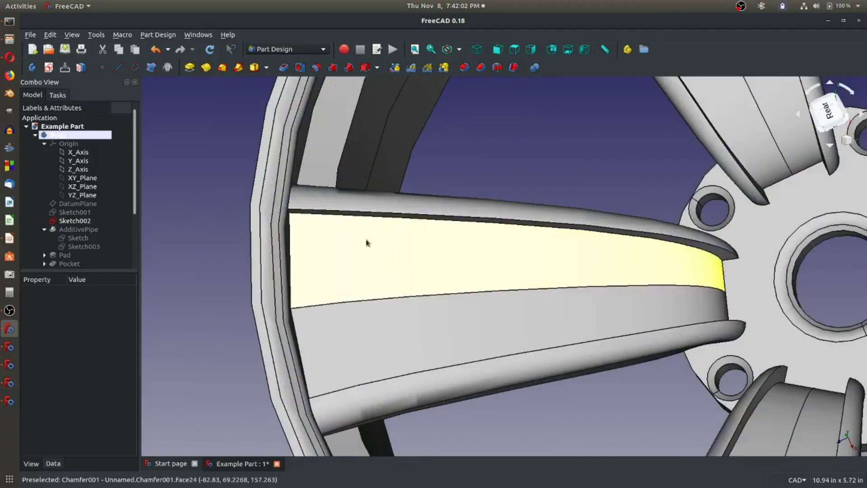
scroll(450, 309, "down", 5)
Examine the spoke ends at the rim lip and the whole wheel from several angles.
middle_click_drag(474, 249, 462, 172)
scroll(472, 240, "up", 7)
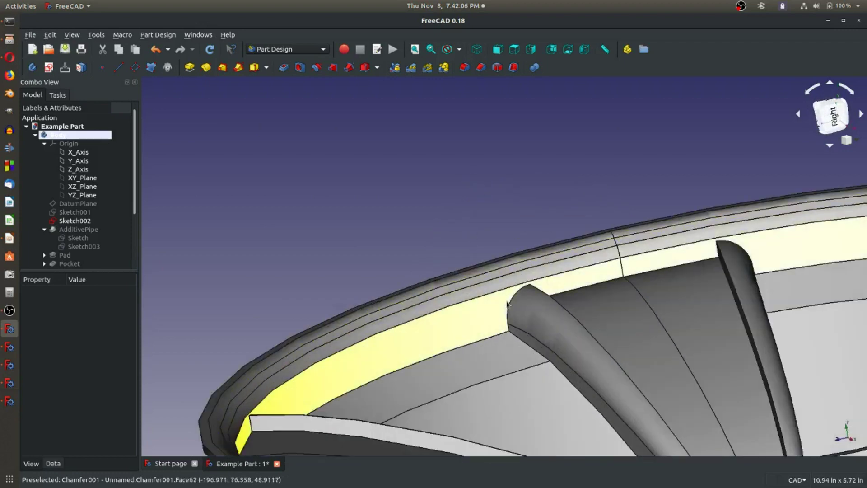
scroll(541, 307, "down", 5)
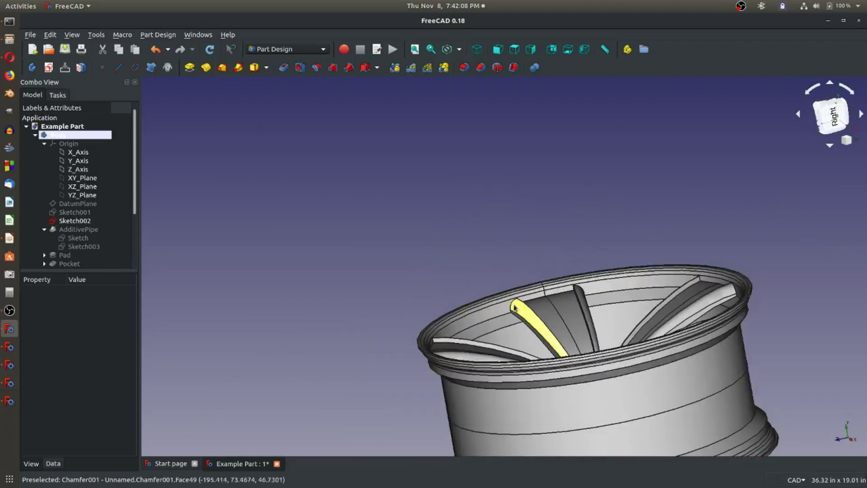
middle_click_drag(543, 305, 571, 379)
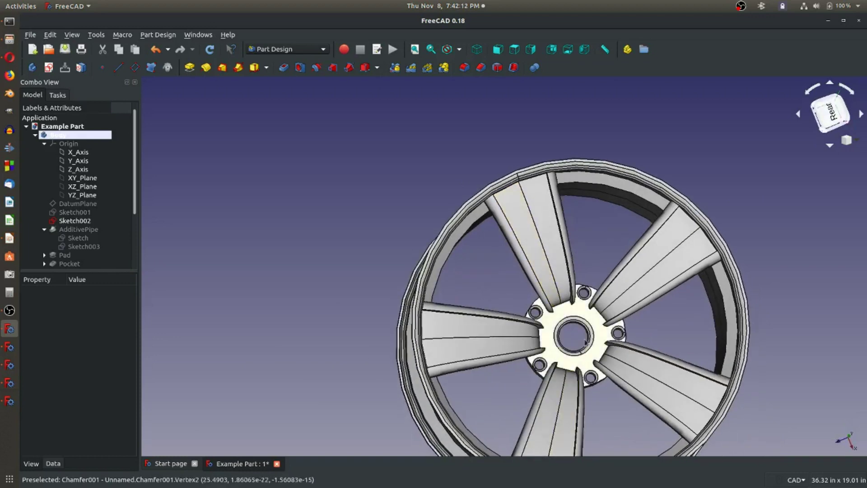
scroll(582, 332, "down", 2)
middle_click_drag(571, 341, 519, 362)
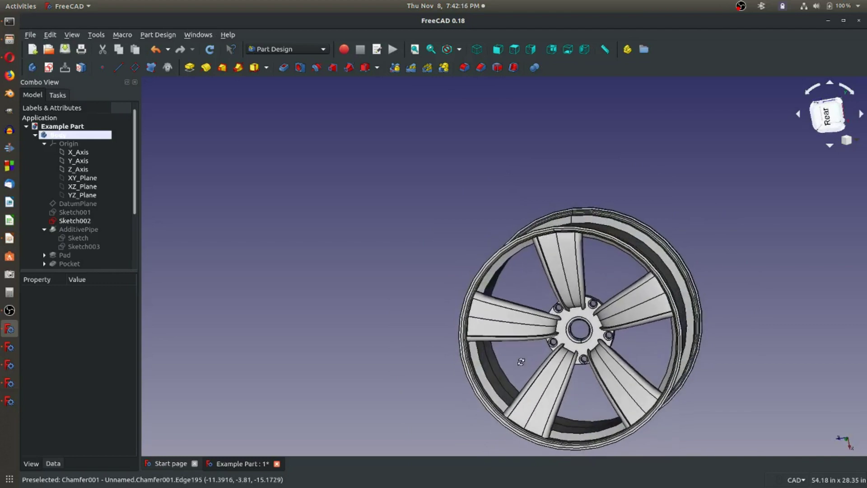
scroll(560, 319, "up", 6)
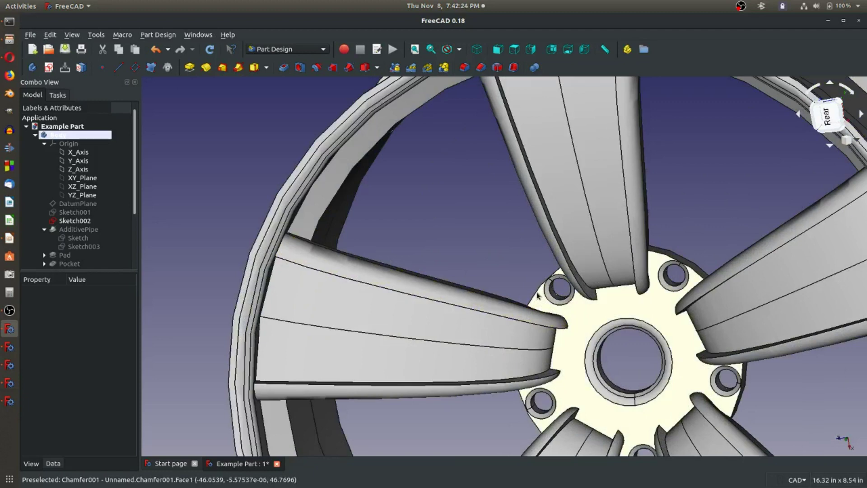
scroll(538, 295, "down", 8)
scroll(593, 350, "up", 3)
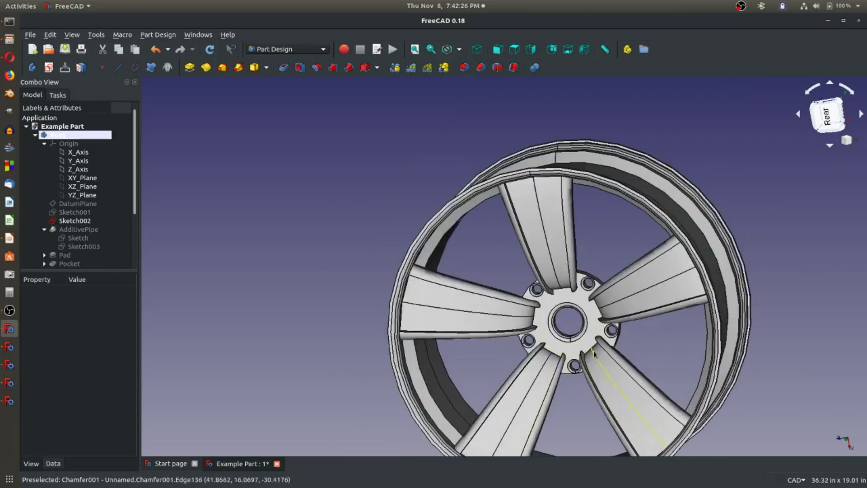
middle_click_drag(593, 351, 569, 284)
scroll(569, 283, "down", 4)
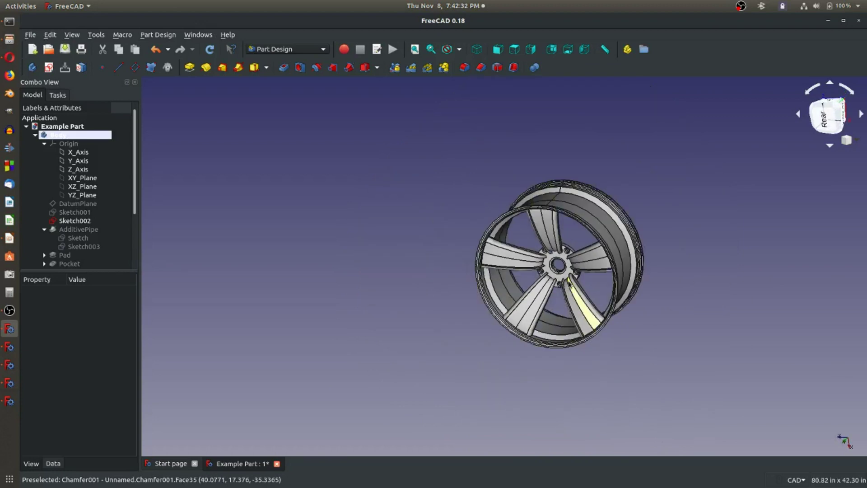
scroll(569, 284, "up", 4)
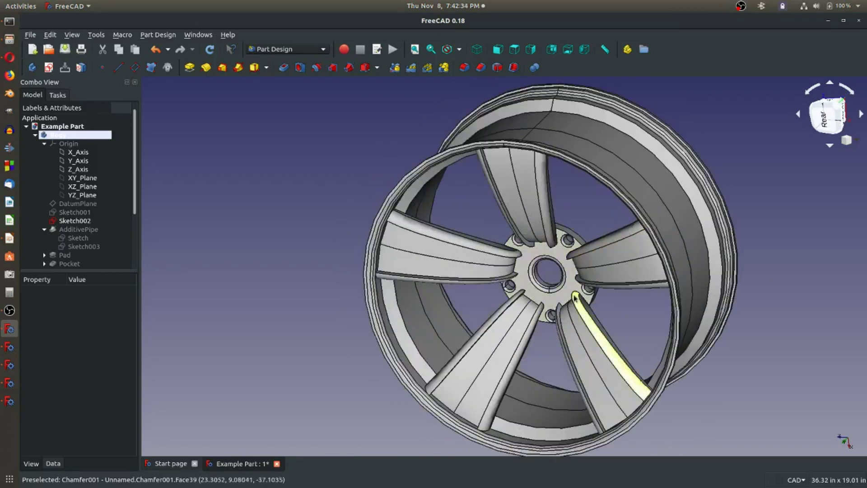
middle_click_drag(574, 298, 521, 289)
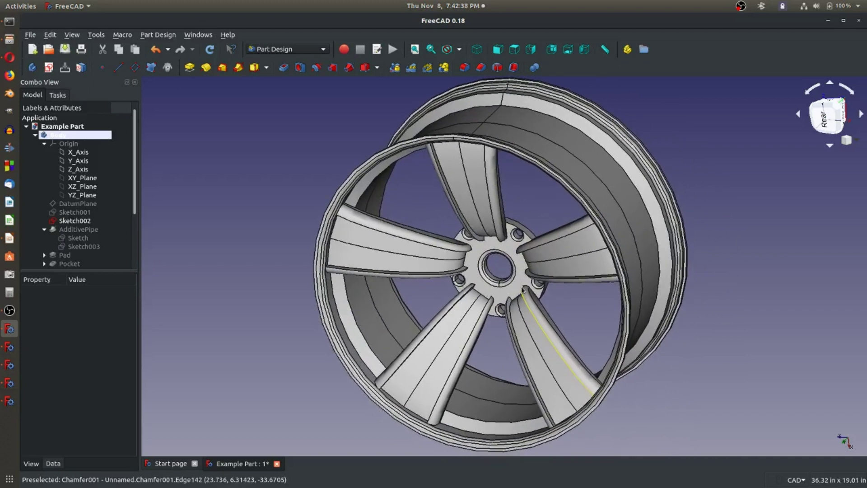